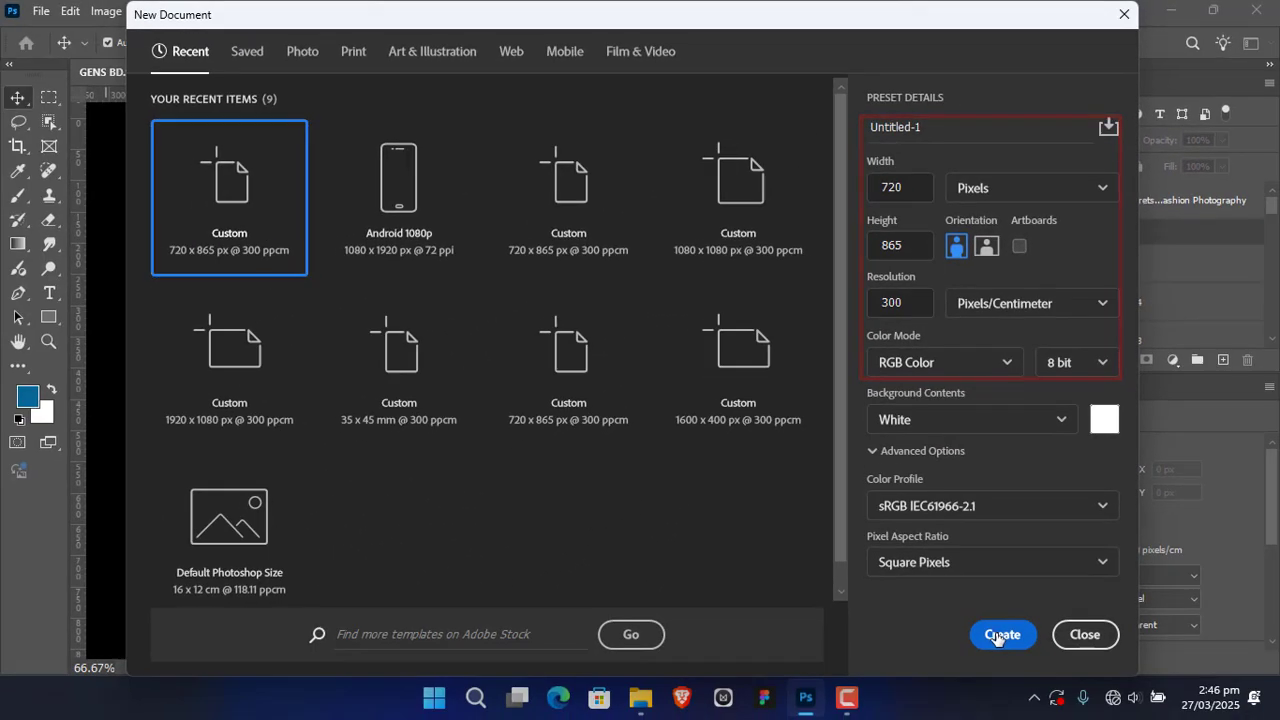
Step: Create a 720 × 865 px, 8-bit RGB document at 300 pixels/centimeter with a white background and add a gradient fill layer
left_click(997, 634)
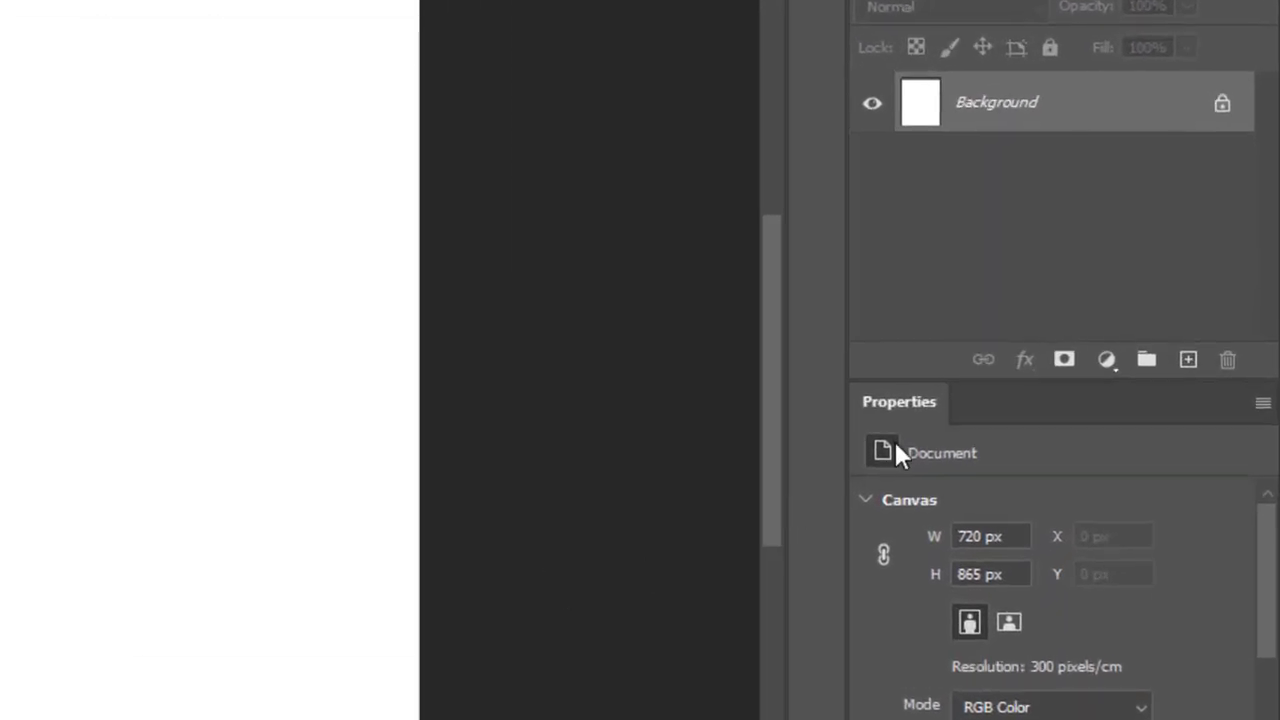
left_click(1107, 361)
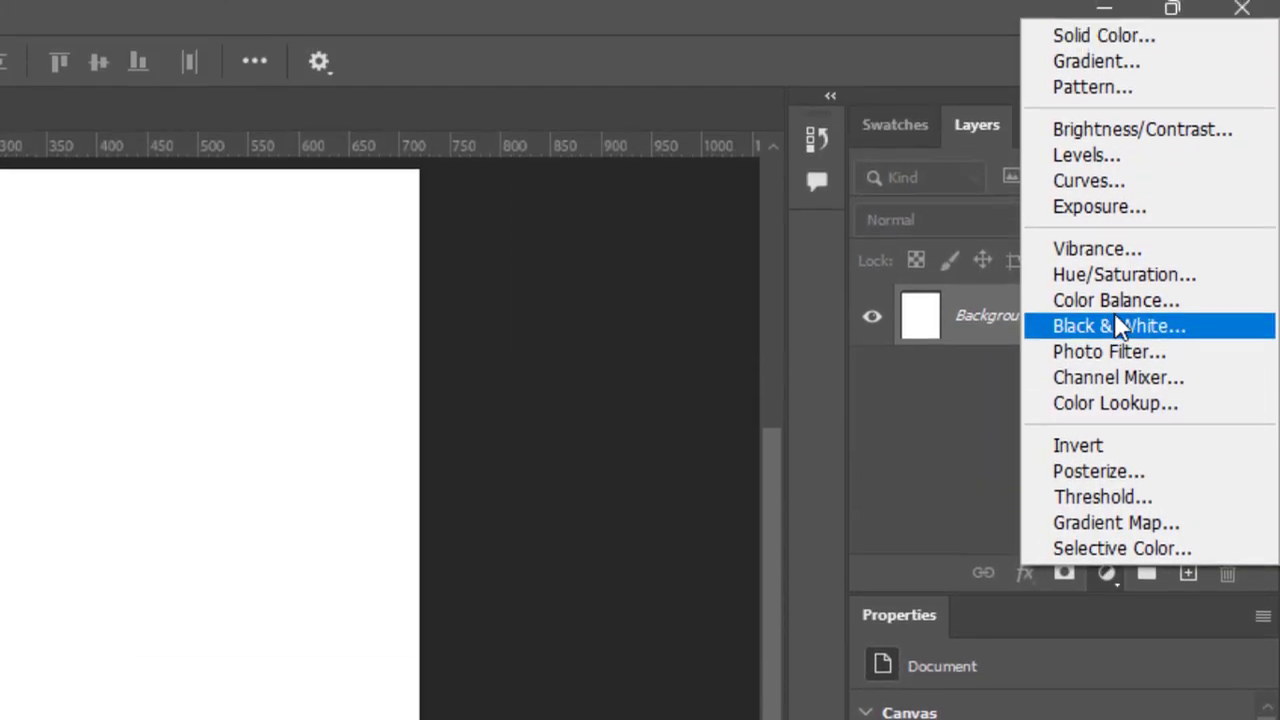
left_click(1140, 60)
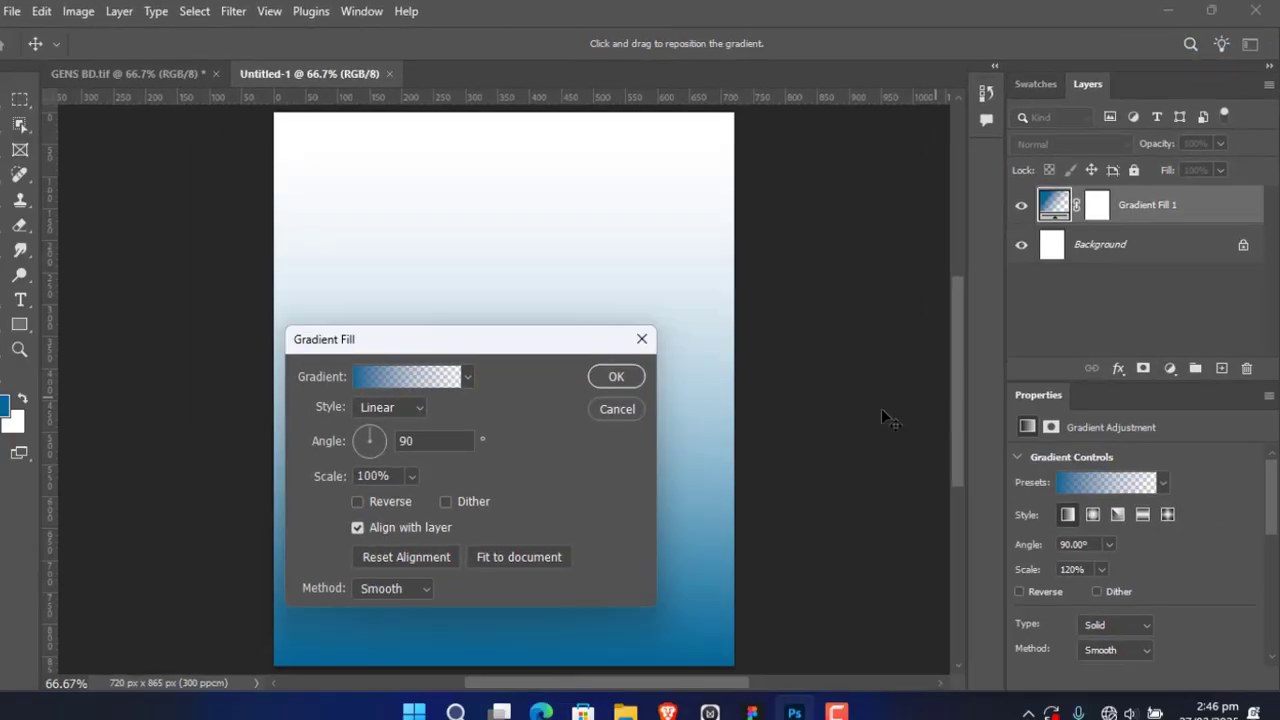
Step: Open the fill's gradient for editing and confirm 056796 as the color of the stop at location 0
left_click(408, 384)
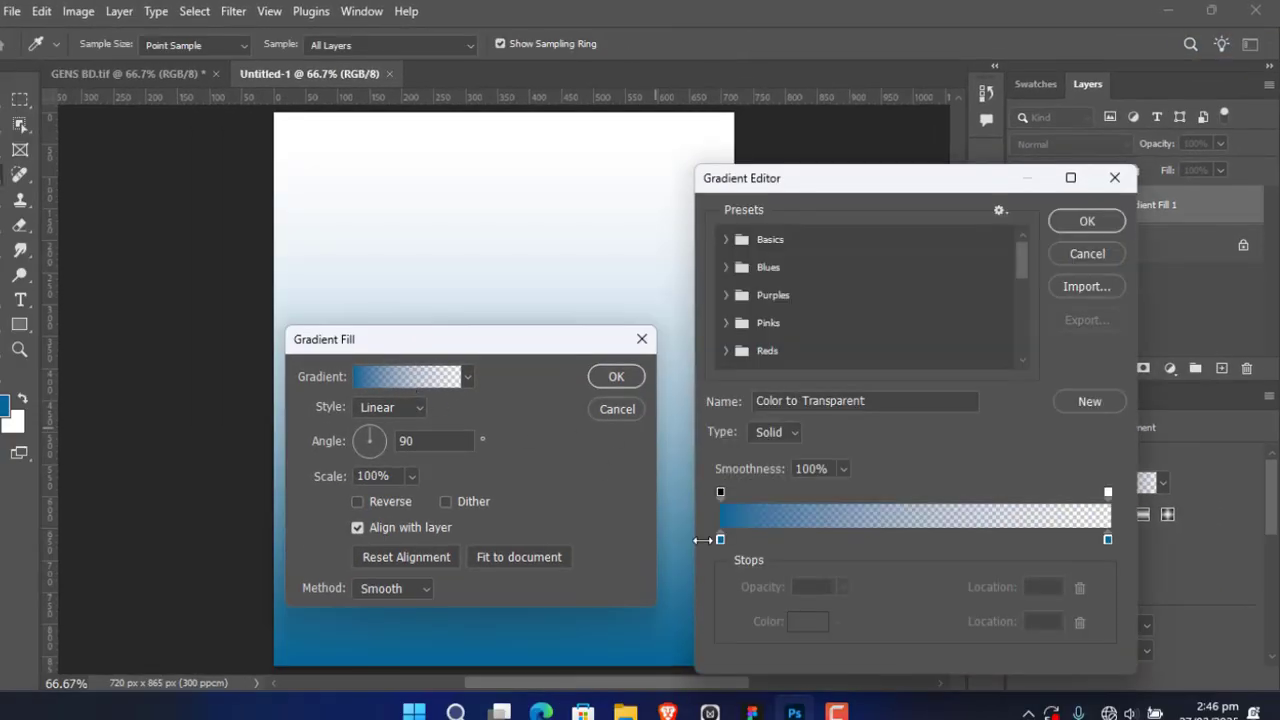
left_click(720, 539)
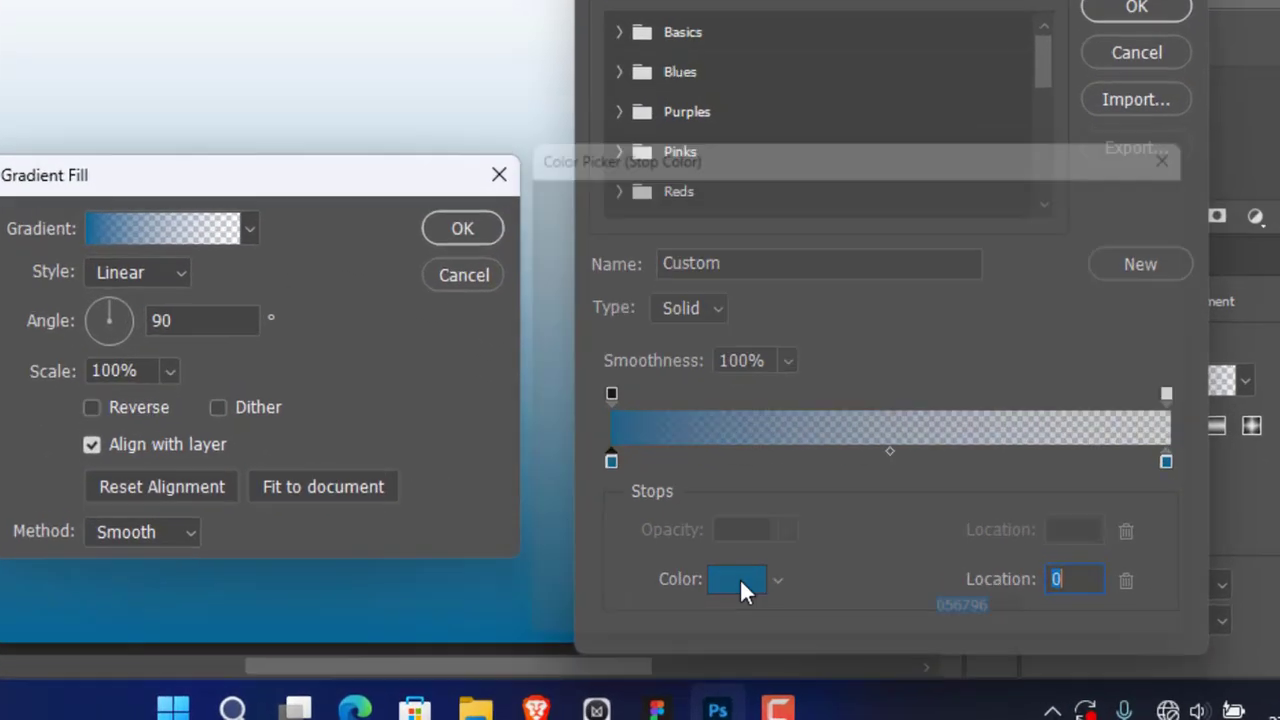
left_click(808, 621)
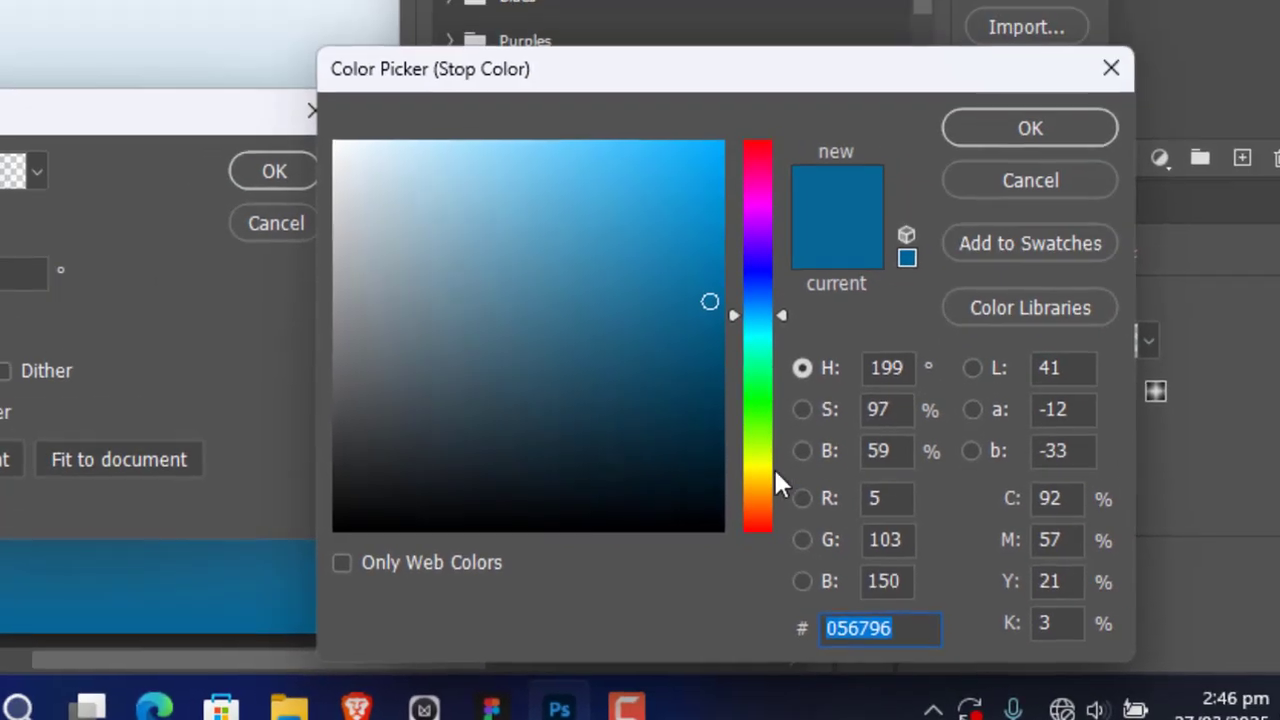
left_click(1012, 128)
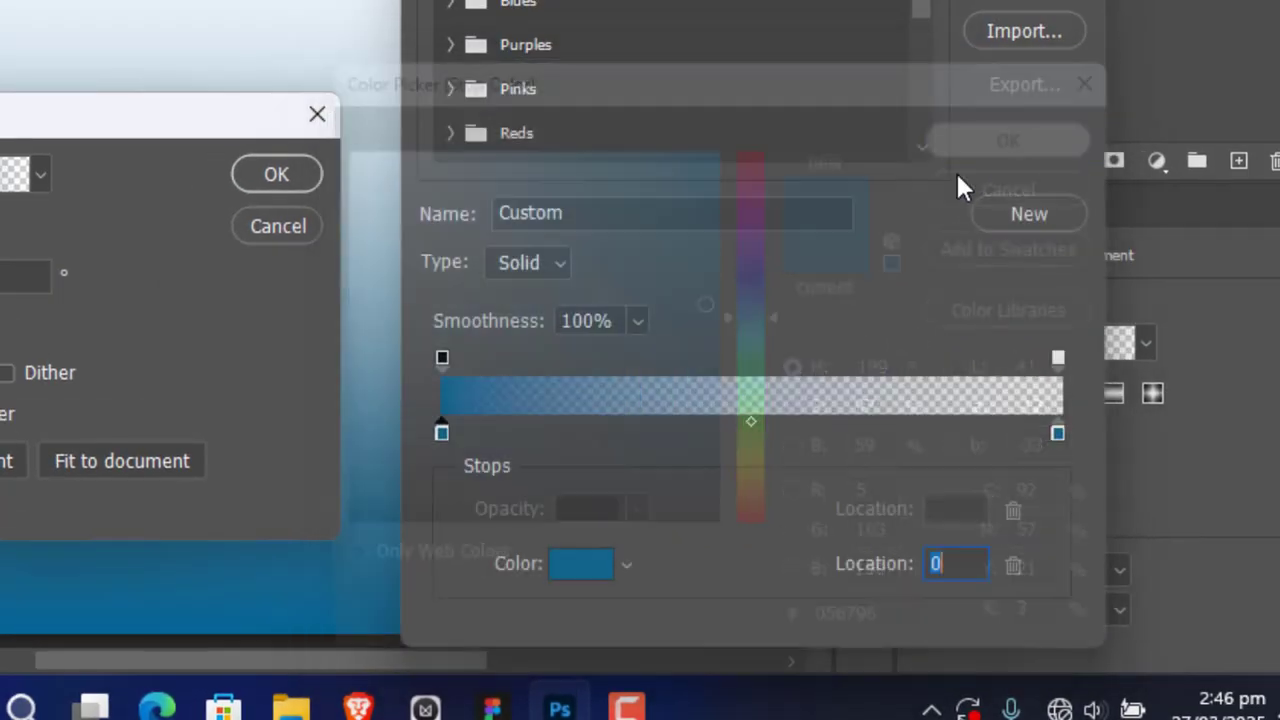
Step: Set the color stop at location 100 of the gradient to light blue 70b1ed
left_click(1057, 432)
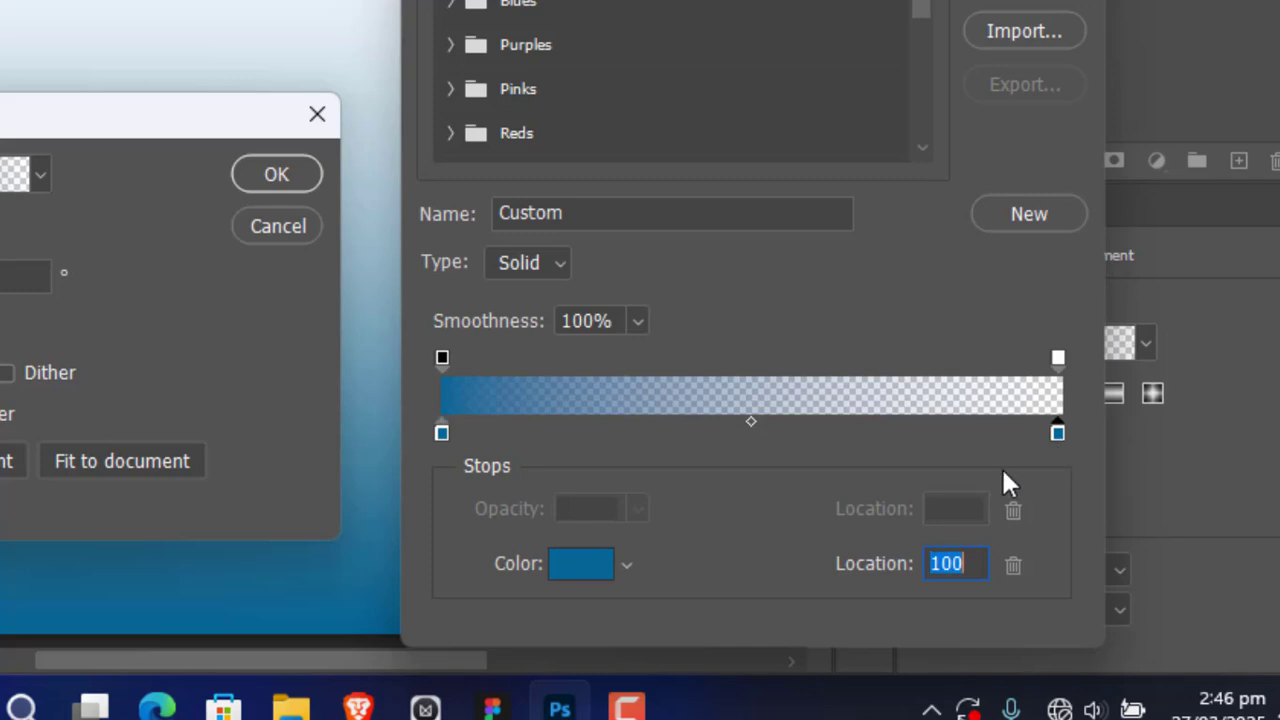
left_click(553, 568)
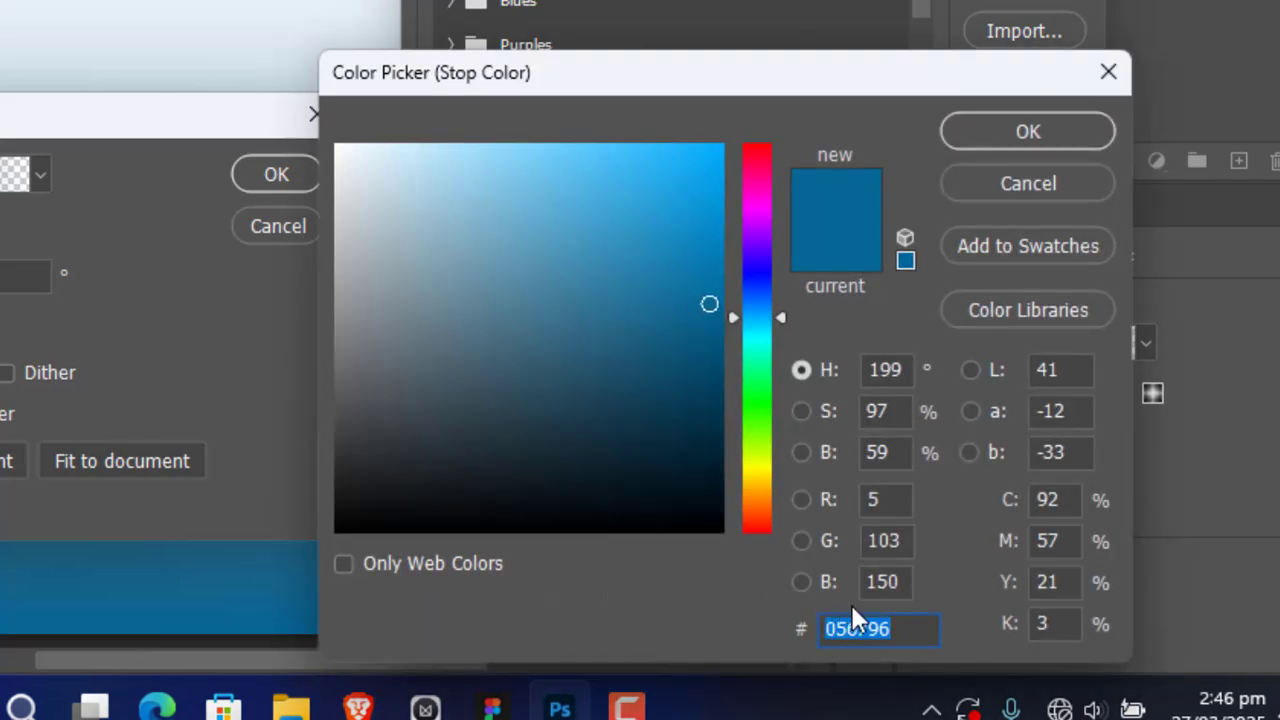
type("70")
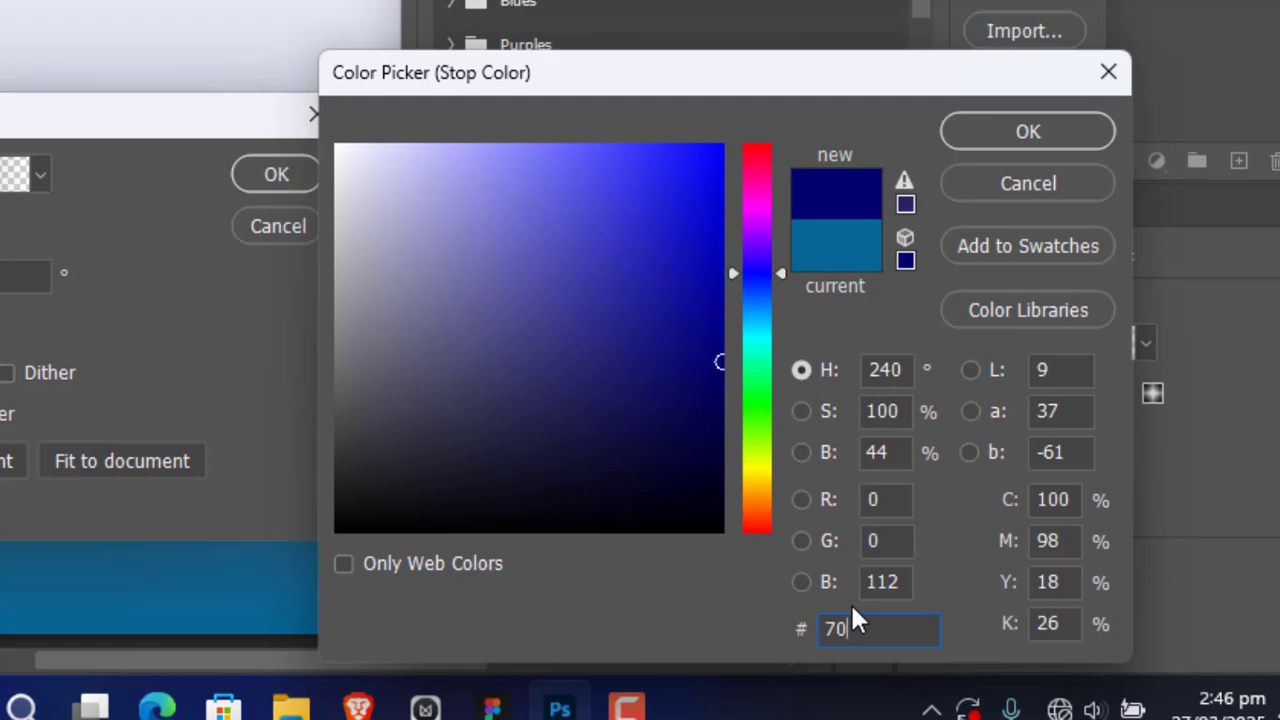
type("b1")
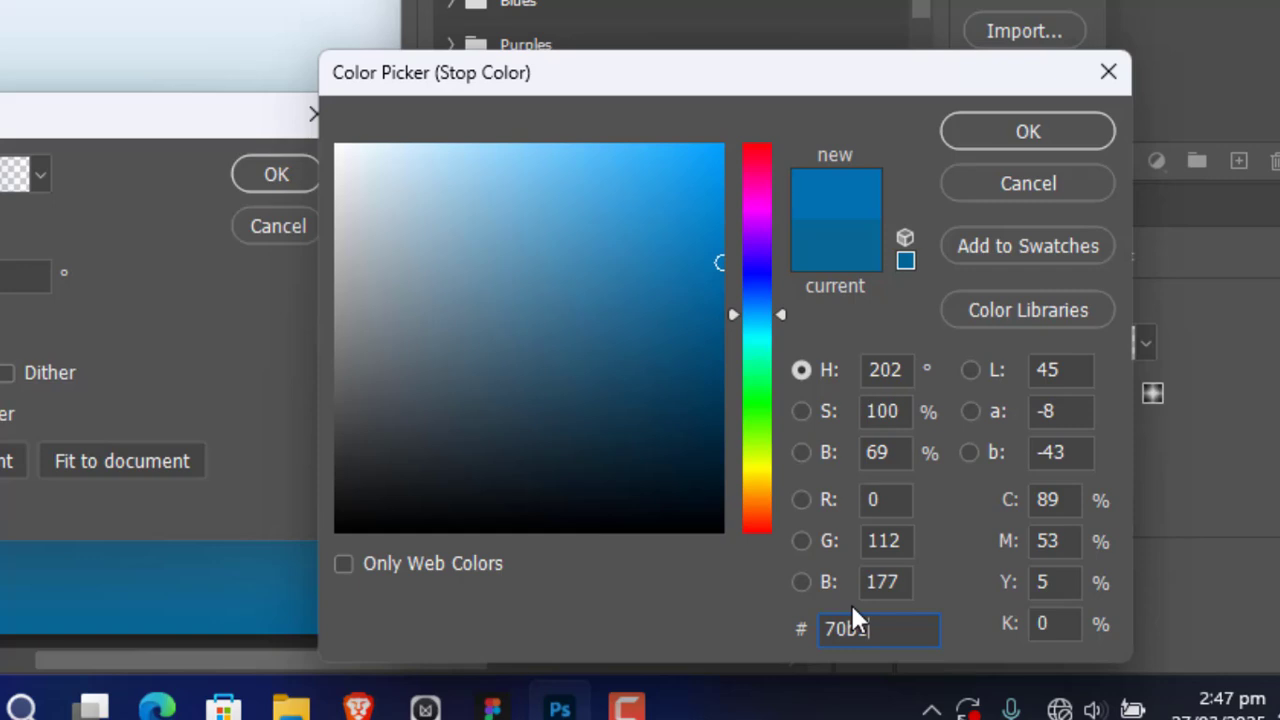
type("ed")
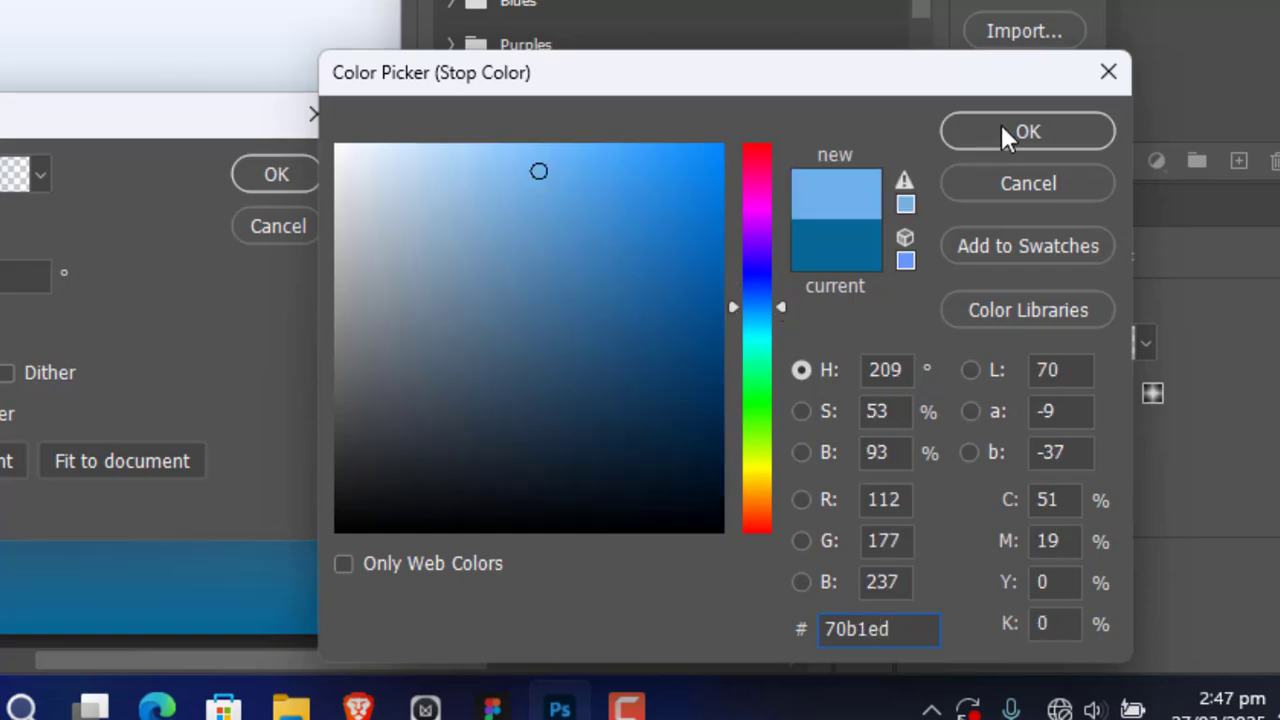
left_click(1003, 128)
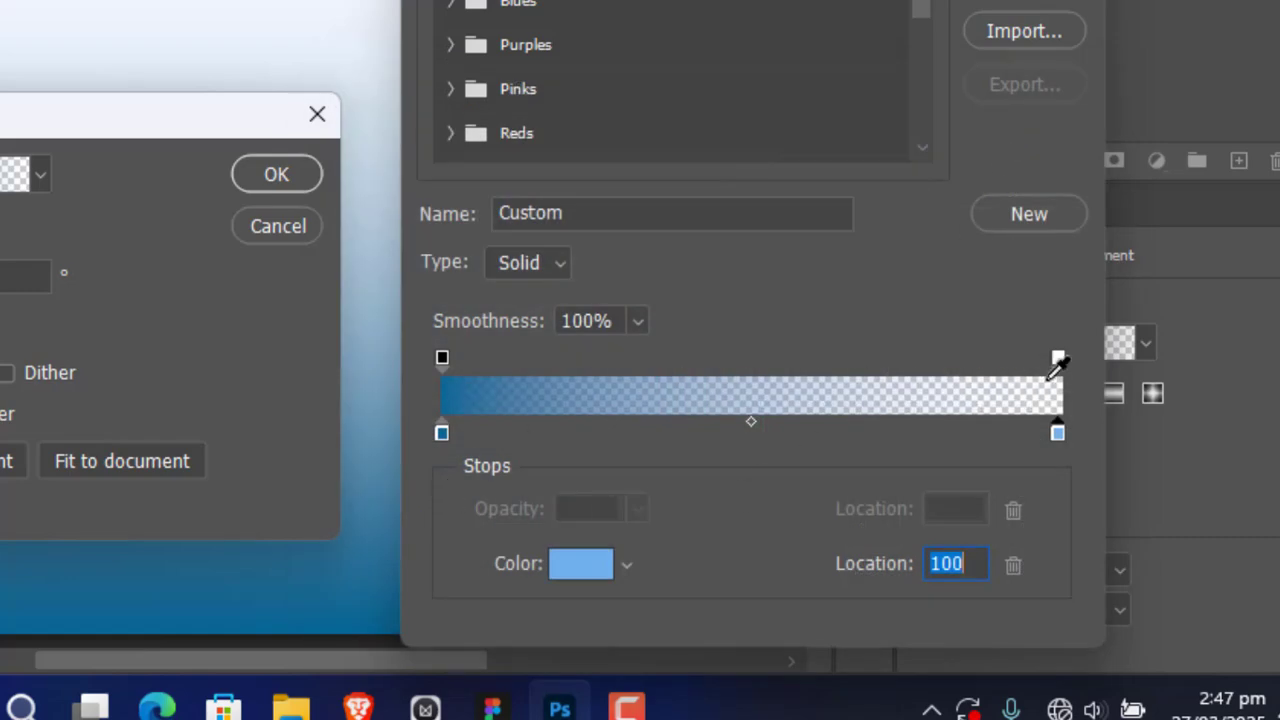
Step: Raise the opacity stop at location 100 to 100% and accept the edited gradient
left_click(1059, 358)
left_click_drag(505, 510, 851, 500)
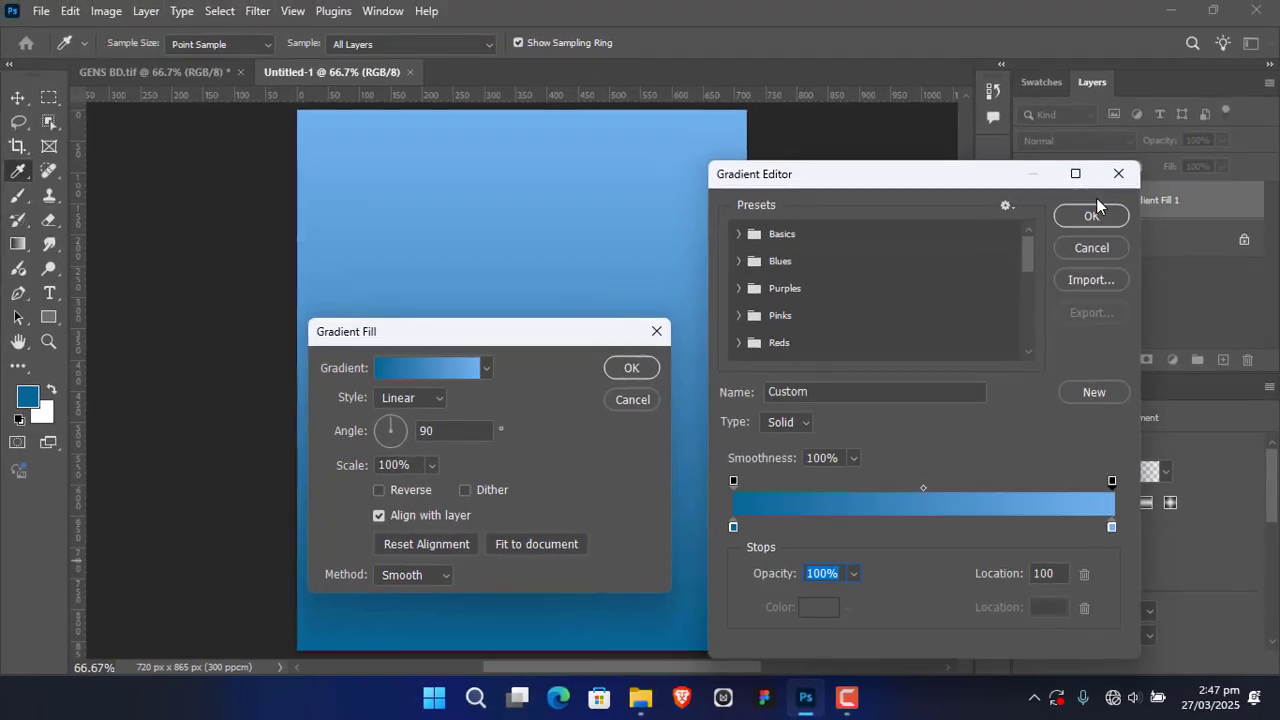
left_click(1096, 216)
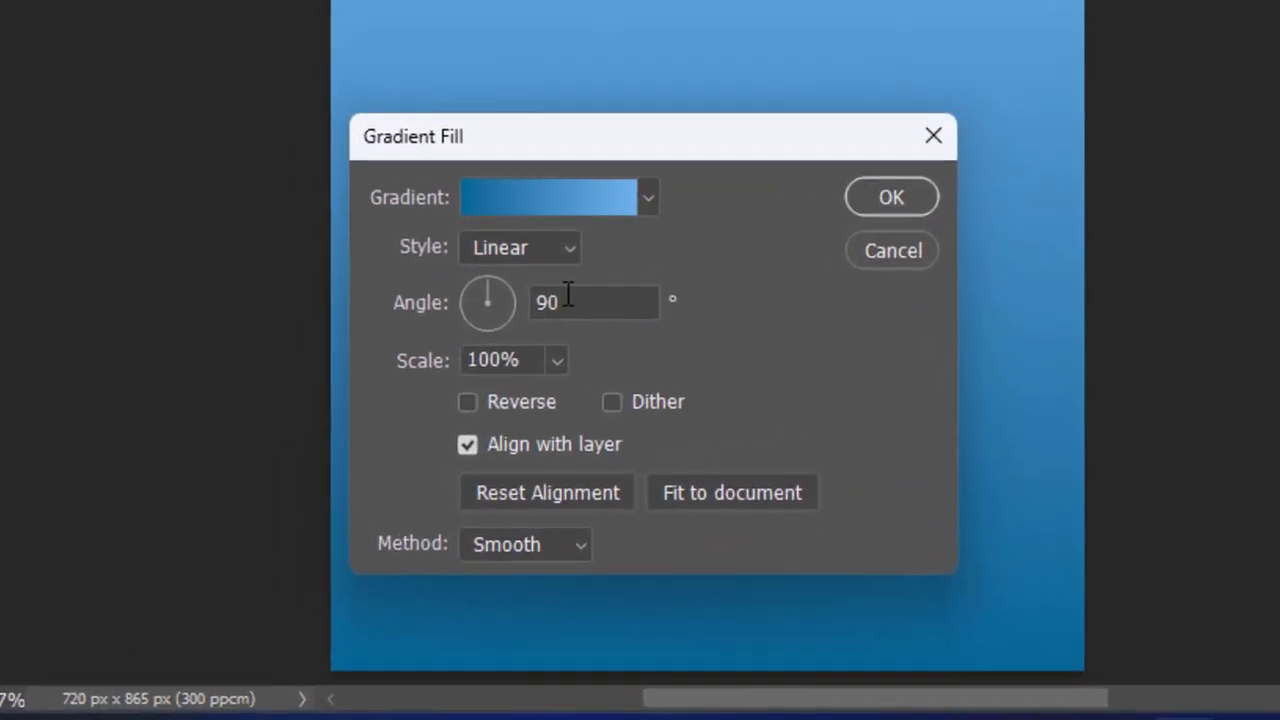
Step: Set the gradient fill's scale to 75% and its angle to 82.83°
left_click_drag(506, 360, 467, 358)
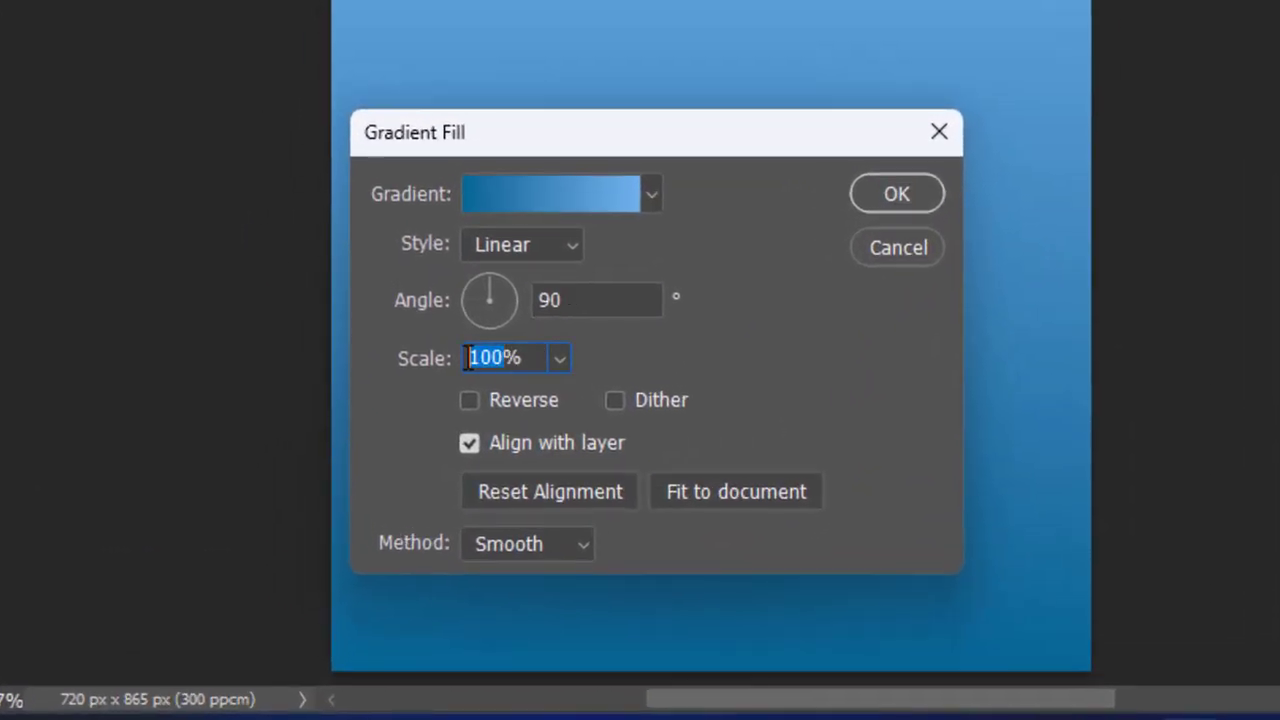
type("75")
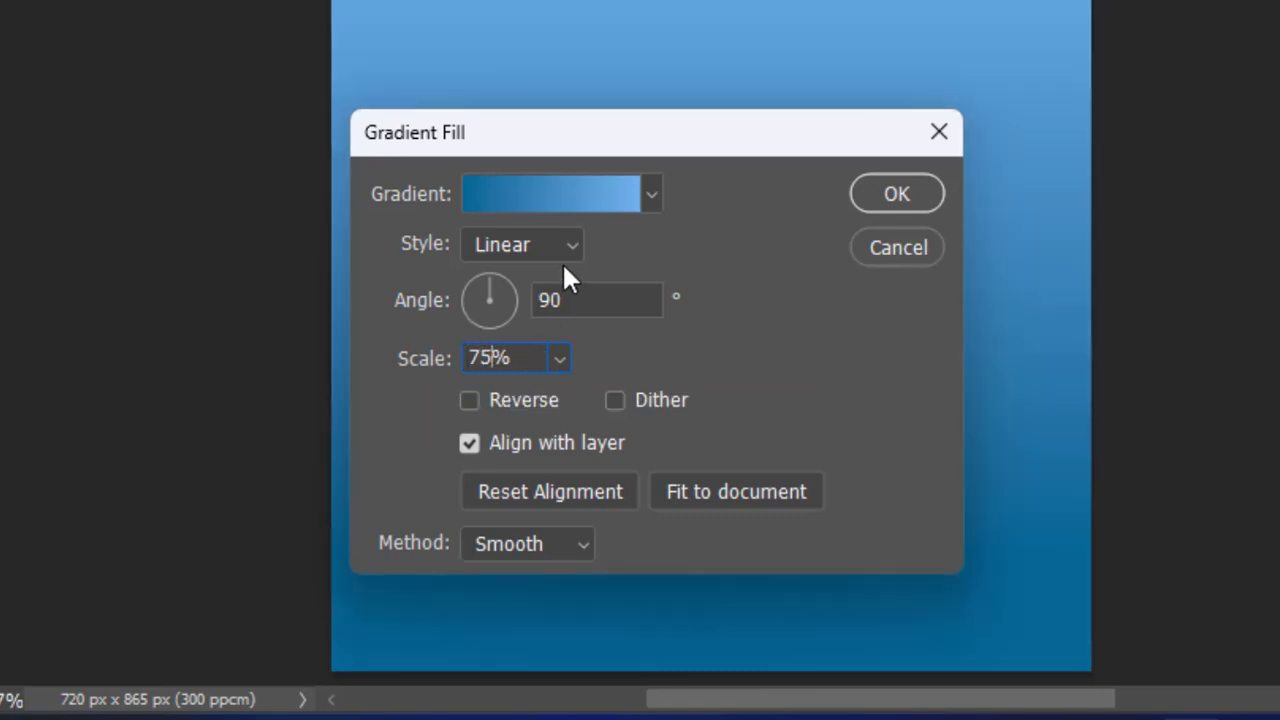
left_click_drag(566, 306, 516, 304)
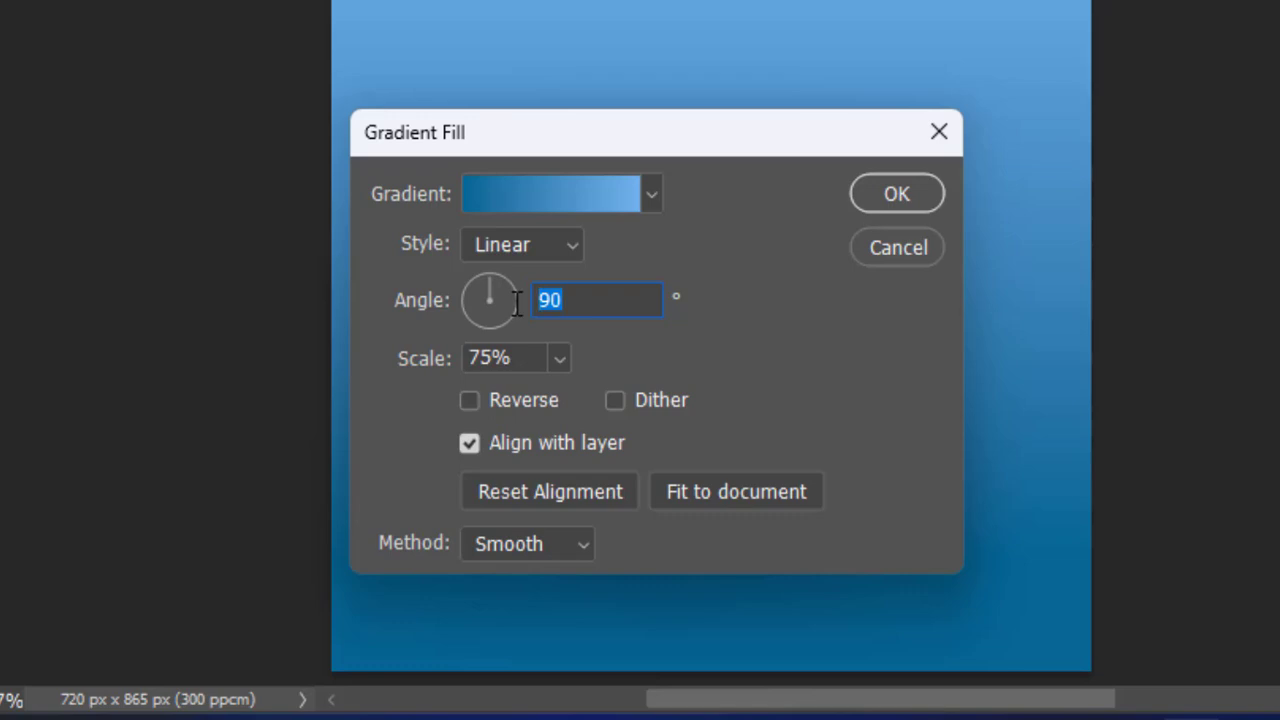
type("83")
key("BackSpace")
type("2.83")
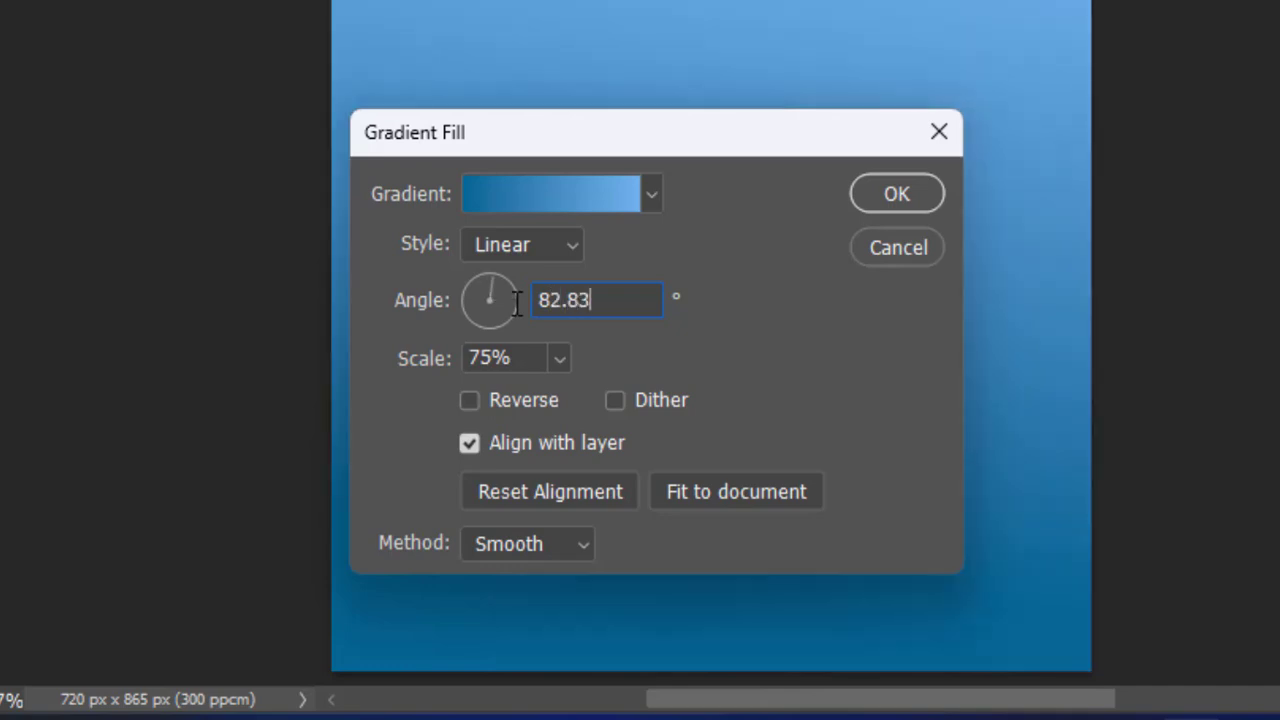
Step: Change the gradient fill's style to Radial, reverse its colors and apply the fill
left_click(573, 247)
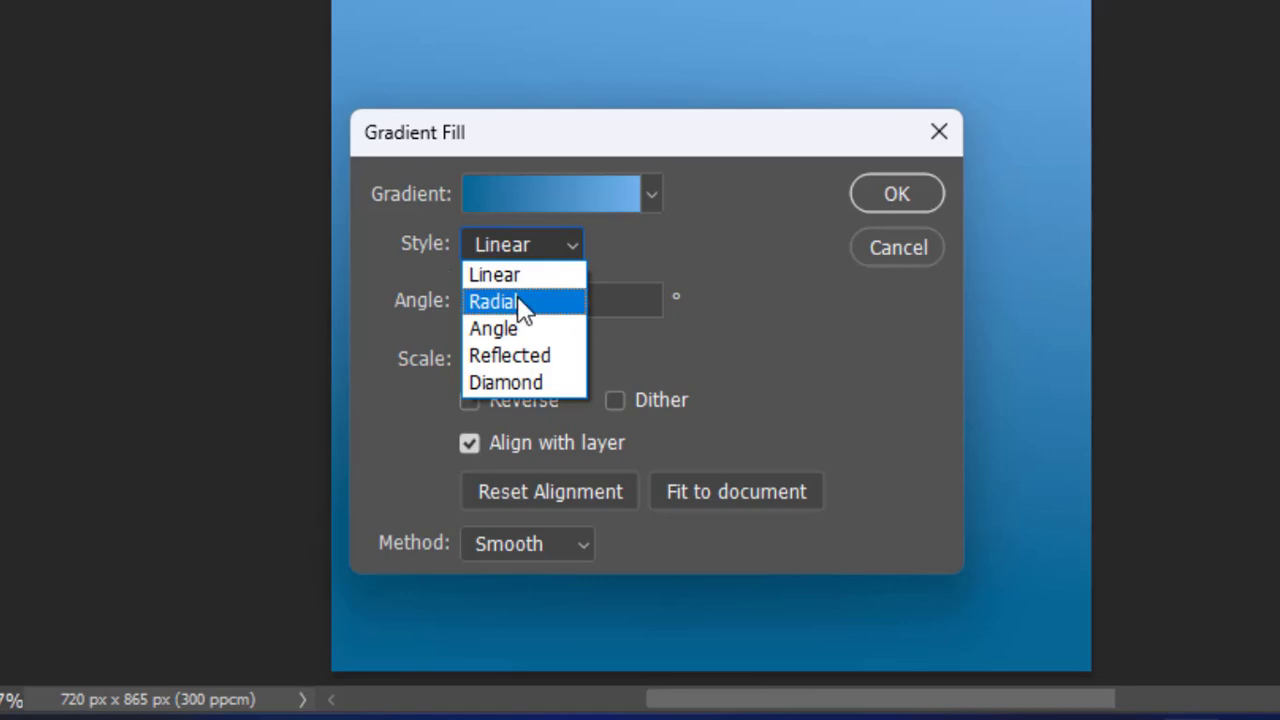
left_click(523, 300)
left_click(470, 401)
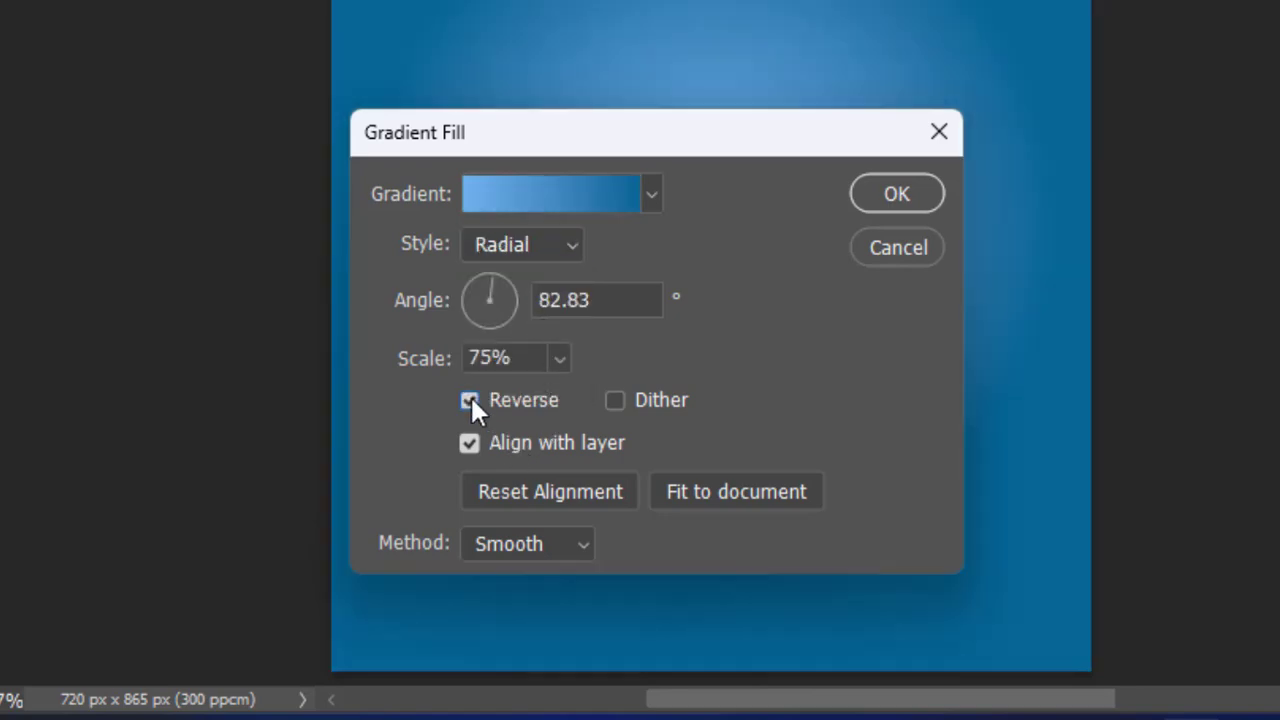
left_click(888, 193)
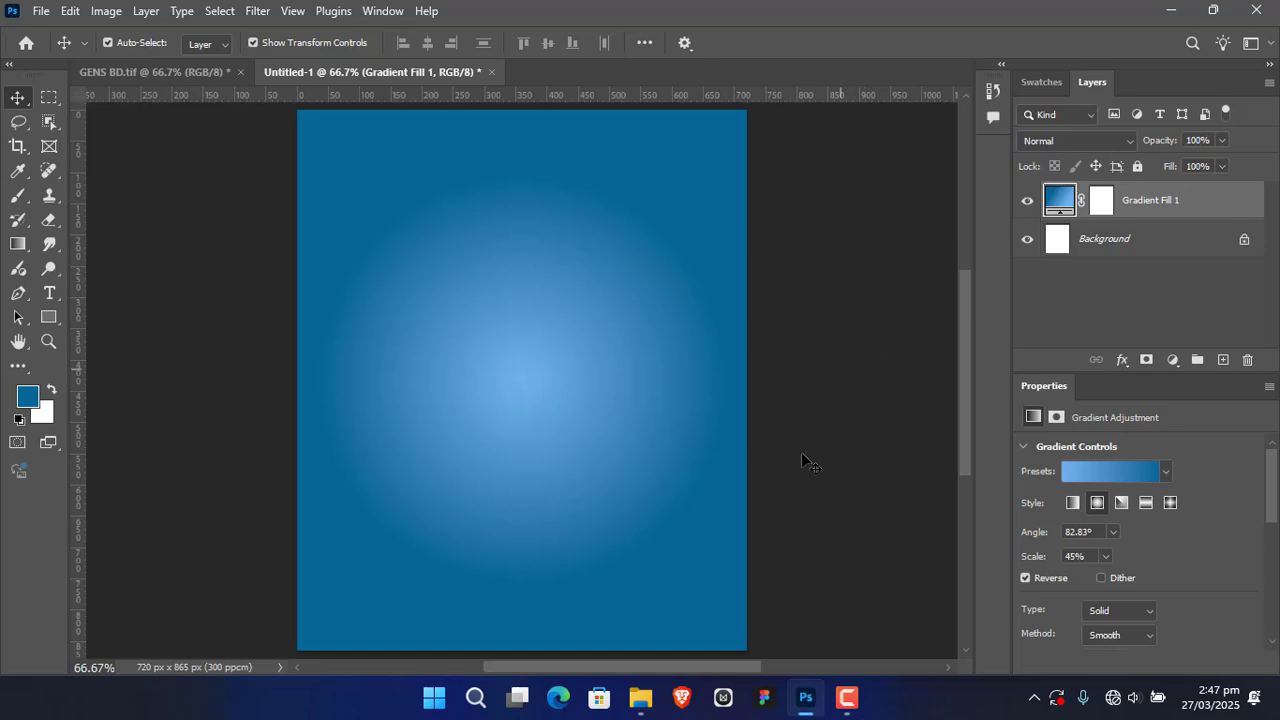
Step: Place STARS.jpeg from the LADY BLUE SUIT BD folder and enlarge it to about 12.07% so it covers the canvas
left_click(640, 698)
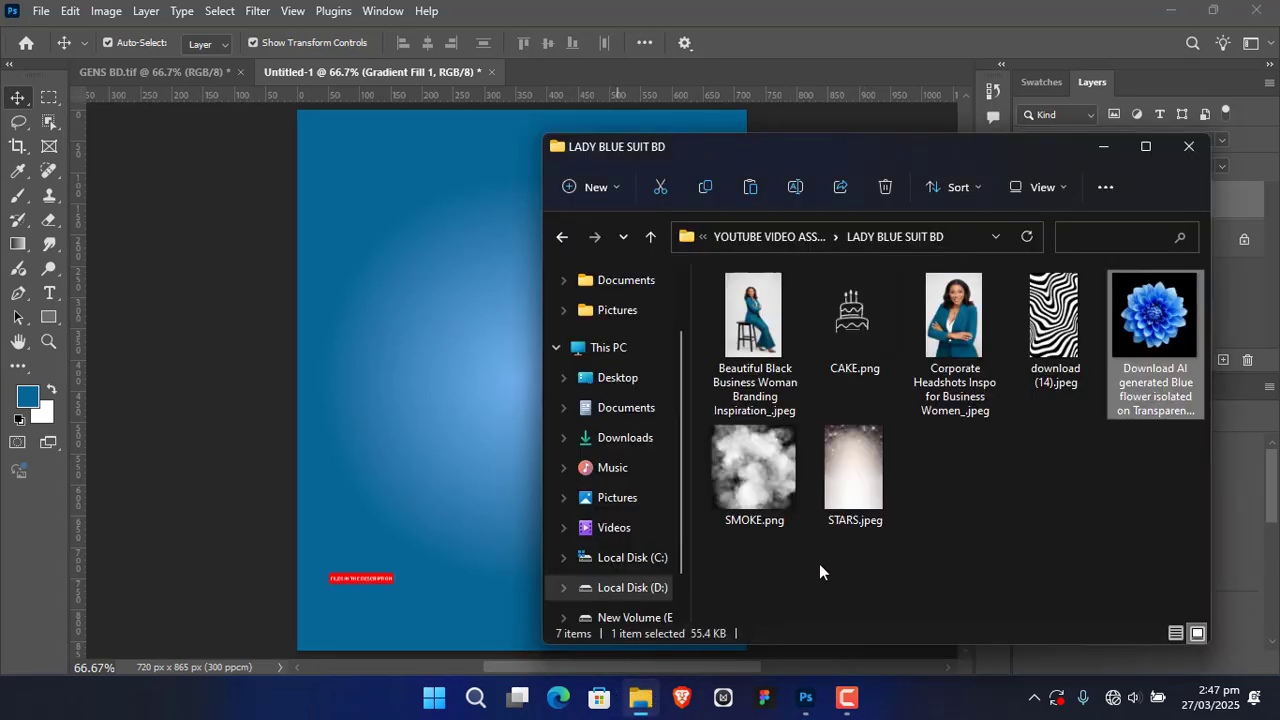
left_click_drag(852, 468, 450, 403)
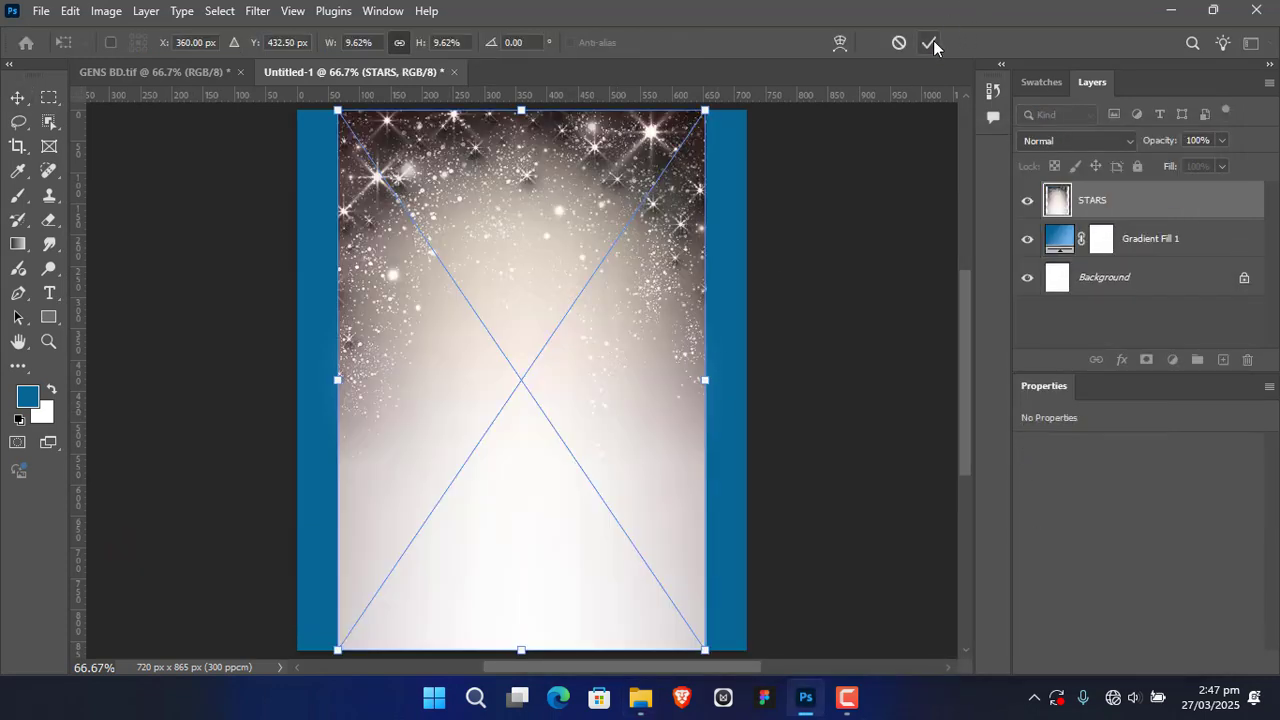
left_click(933, 40)
left_click_drag(705, 380, 746, 381)
left_click_drag(339, 380, 284, 384)
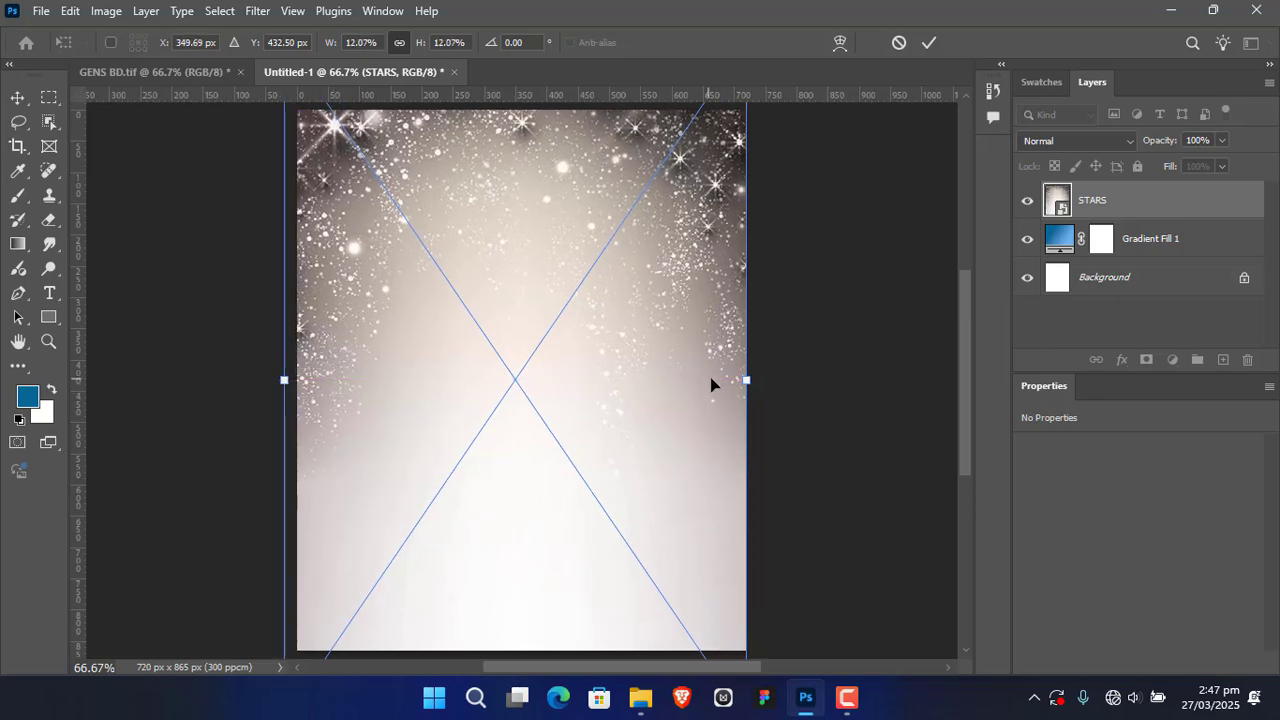
left_click(927, 45)
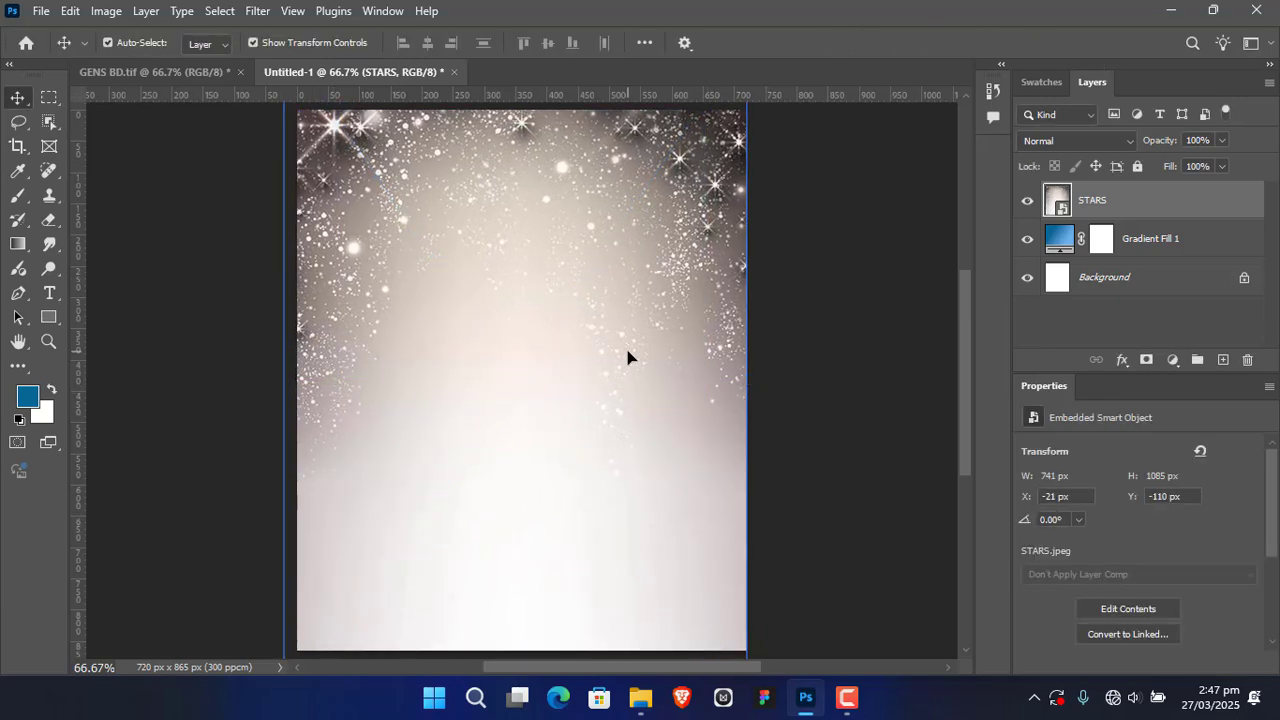
Step: Set the STARS layer's blend mode to Soft Light and deselect the layer
left_click(1165, 234)
left_click(1124, 280)
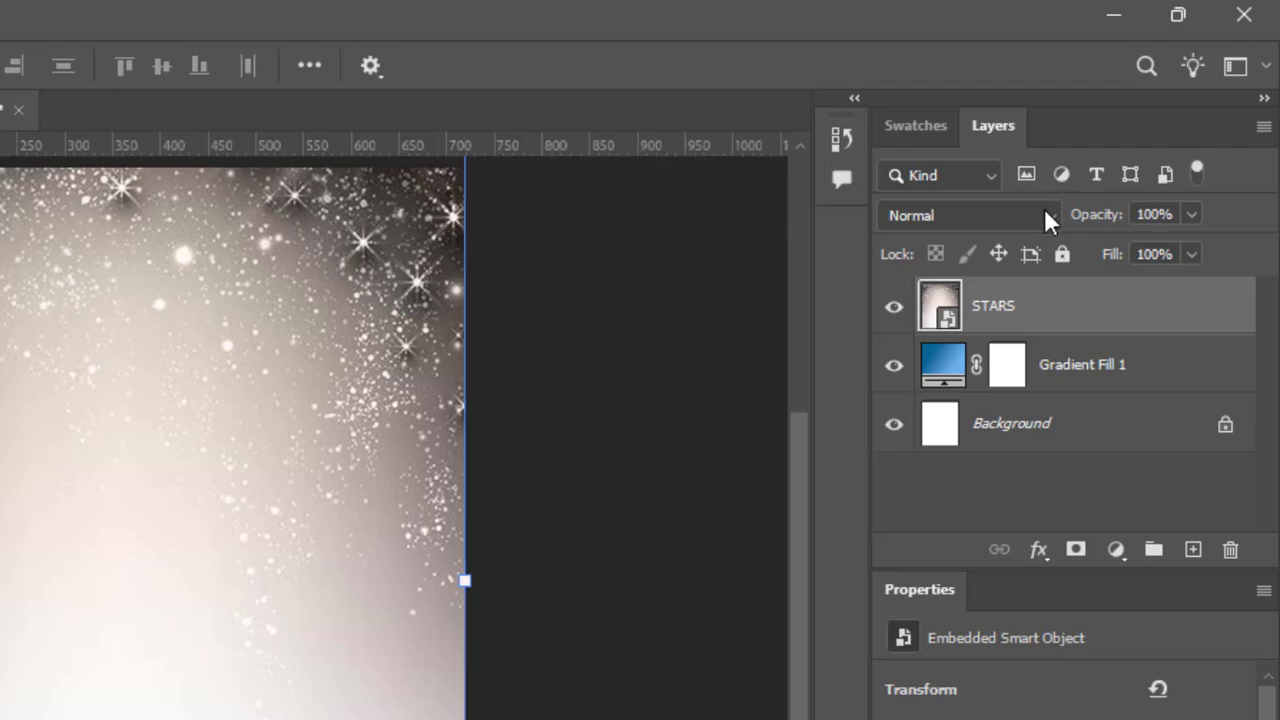
left_click(1045, 214)
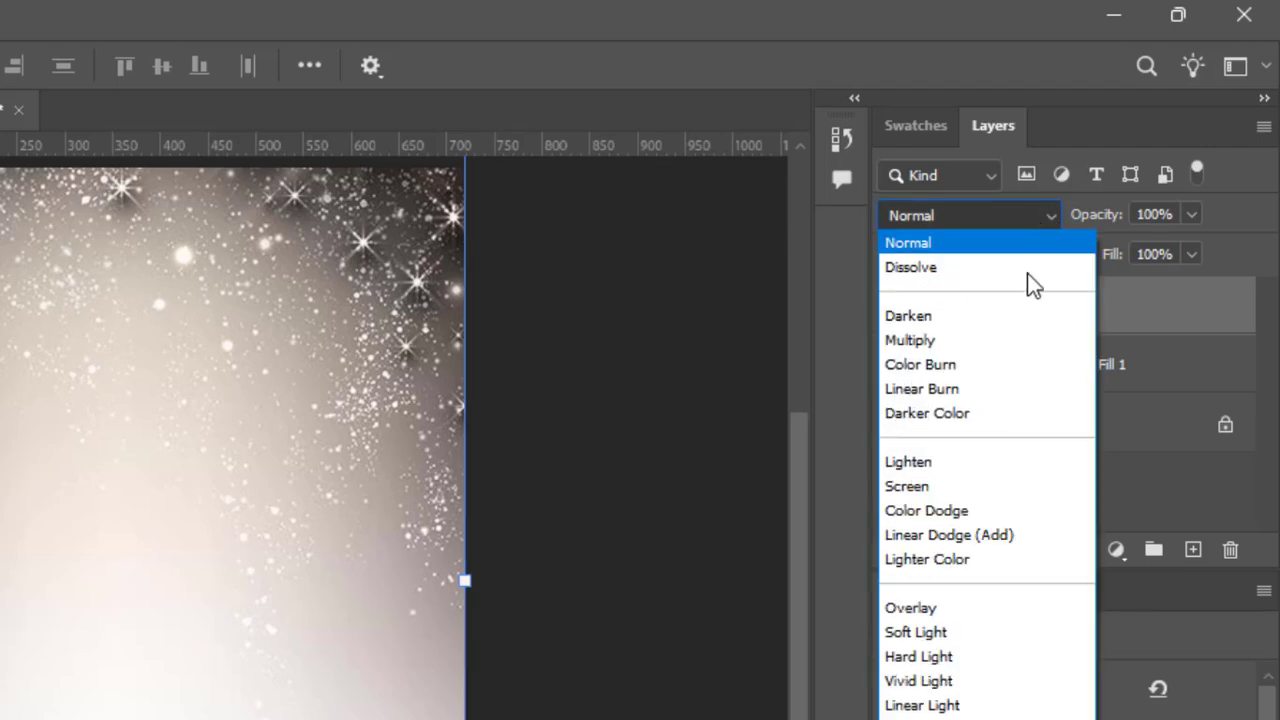
left_click(955, 632)
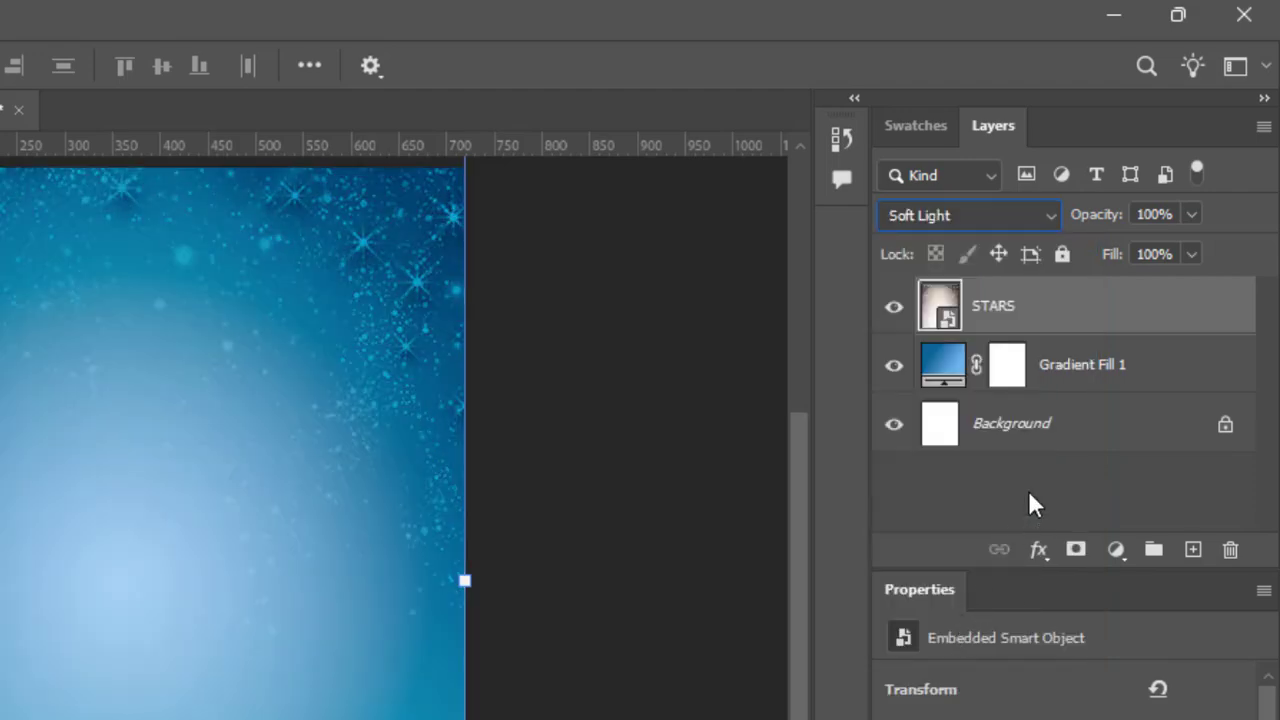
left_click(673, 496)
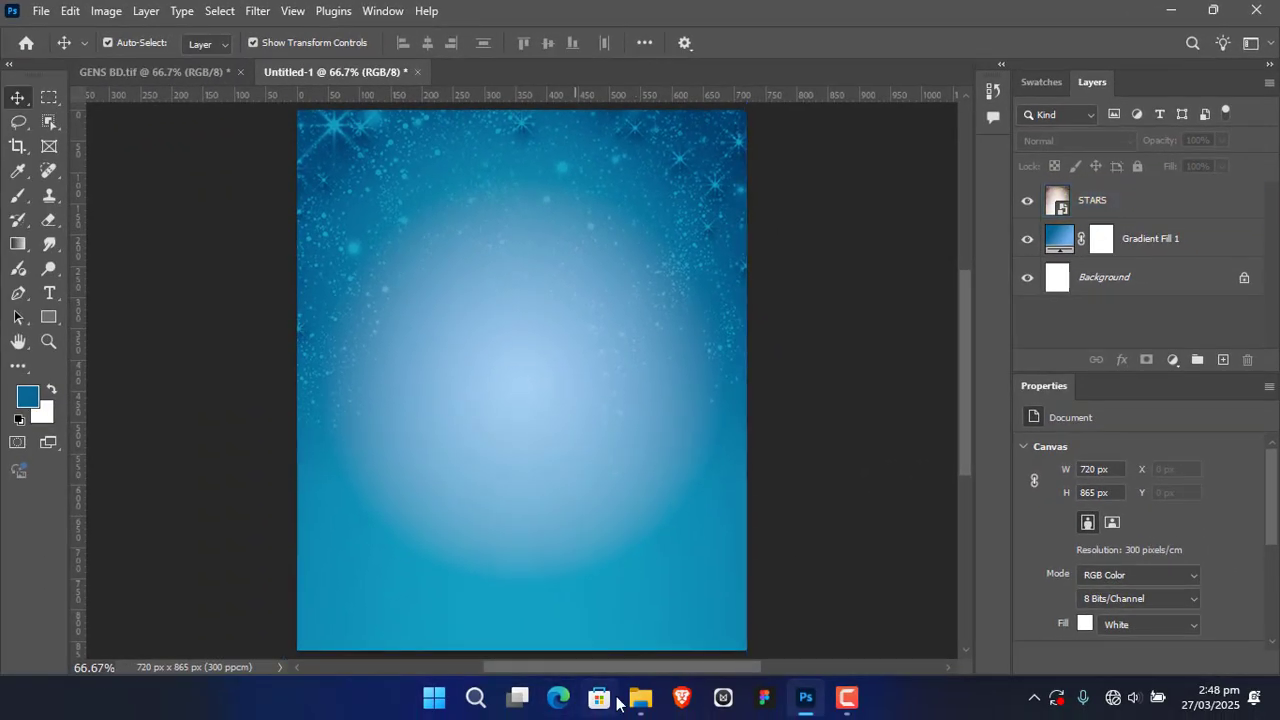
Step: Place the black-and-white wave pattern download (14).jpeg above the STARS layer and set its blend mode to Soft Light
left_click(640, 698)
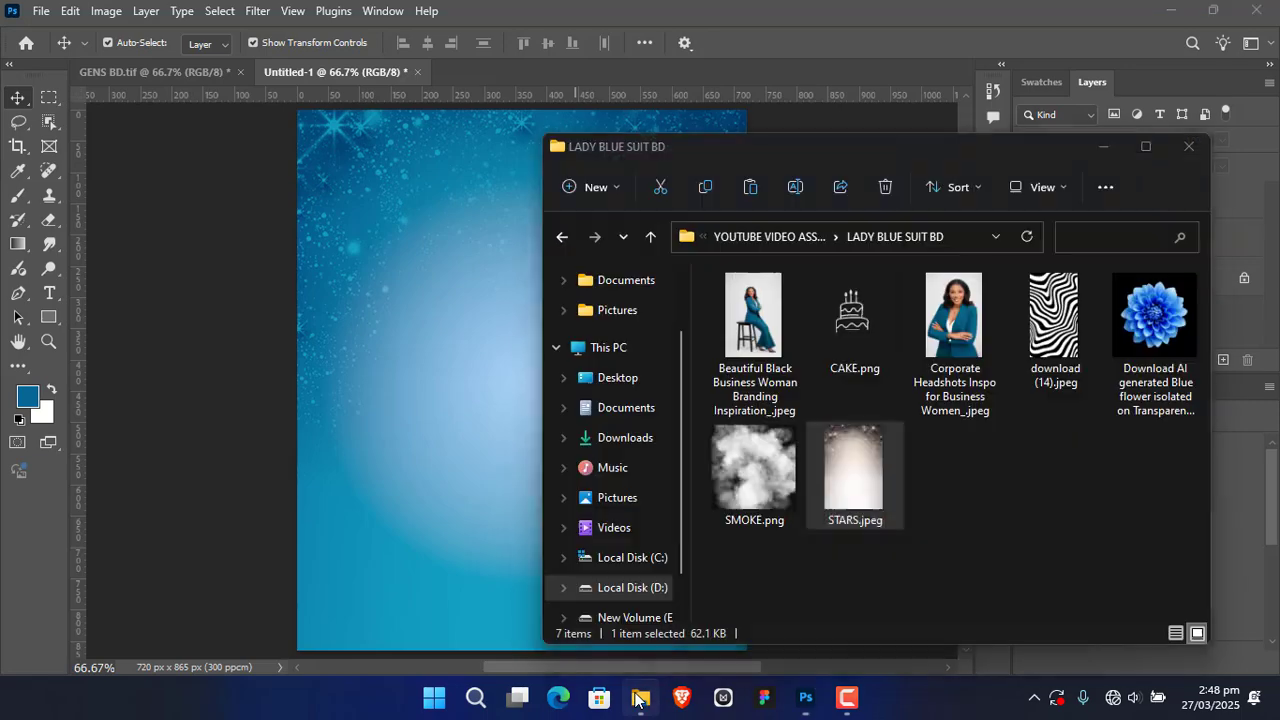
left_click_drag(1055, 330, 401, 392)
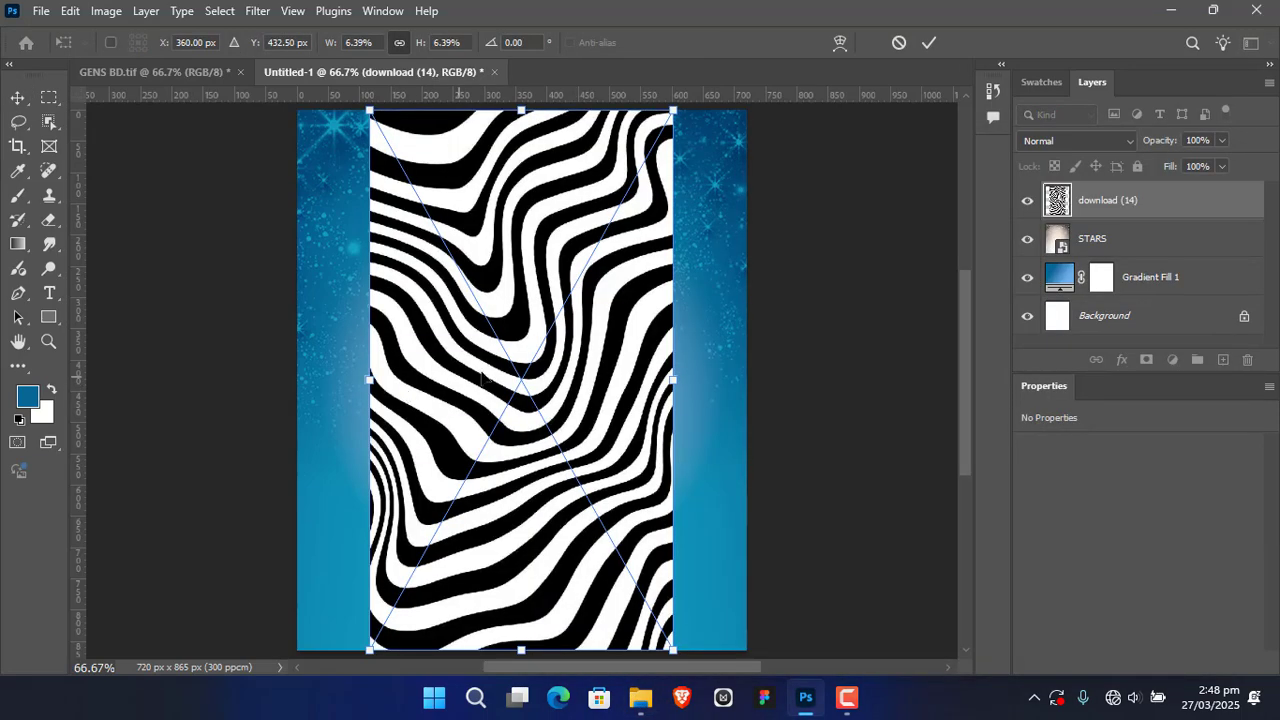
left_click(930, 44)
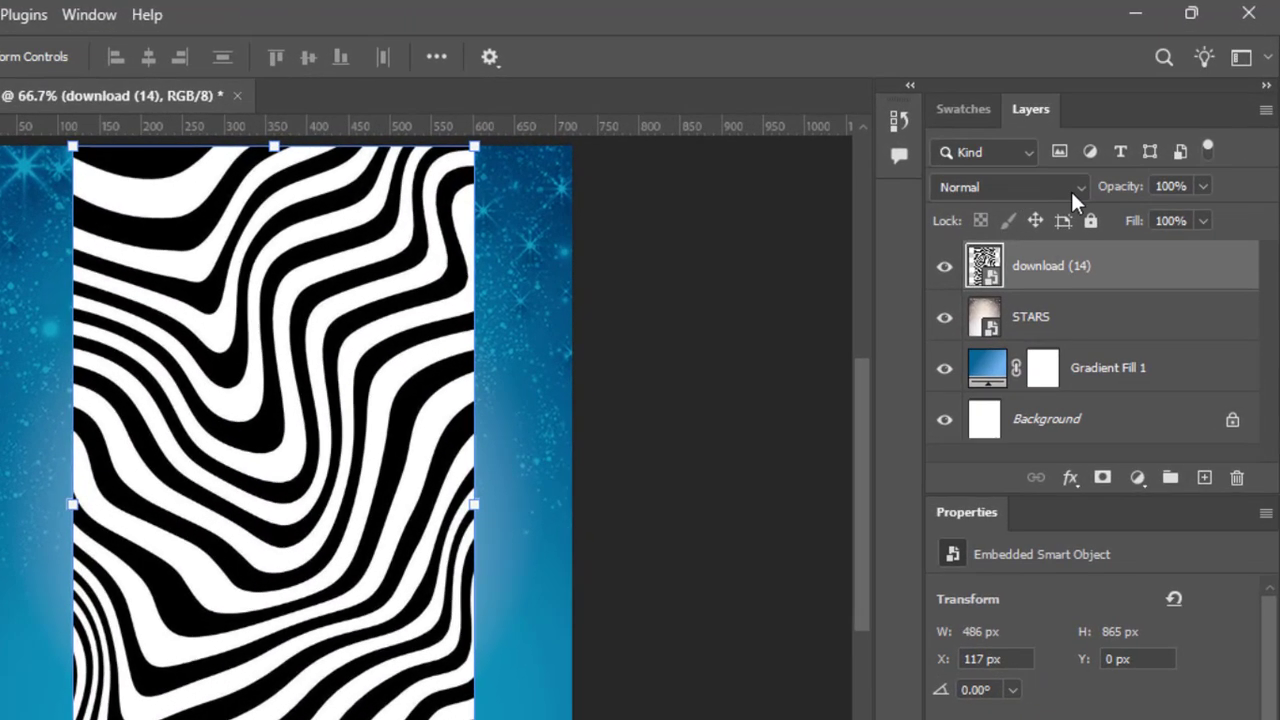
left_click(1084, 183)
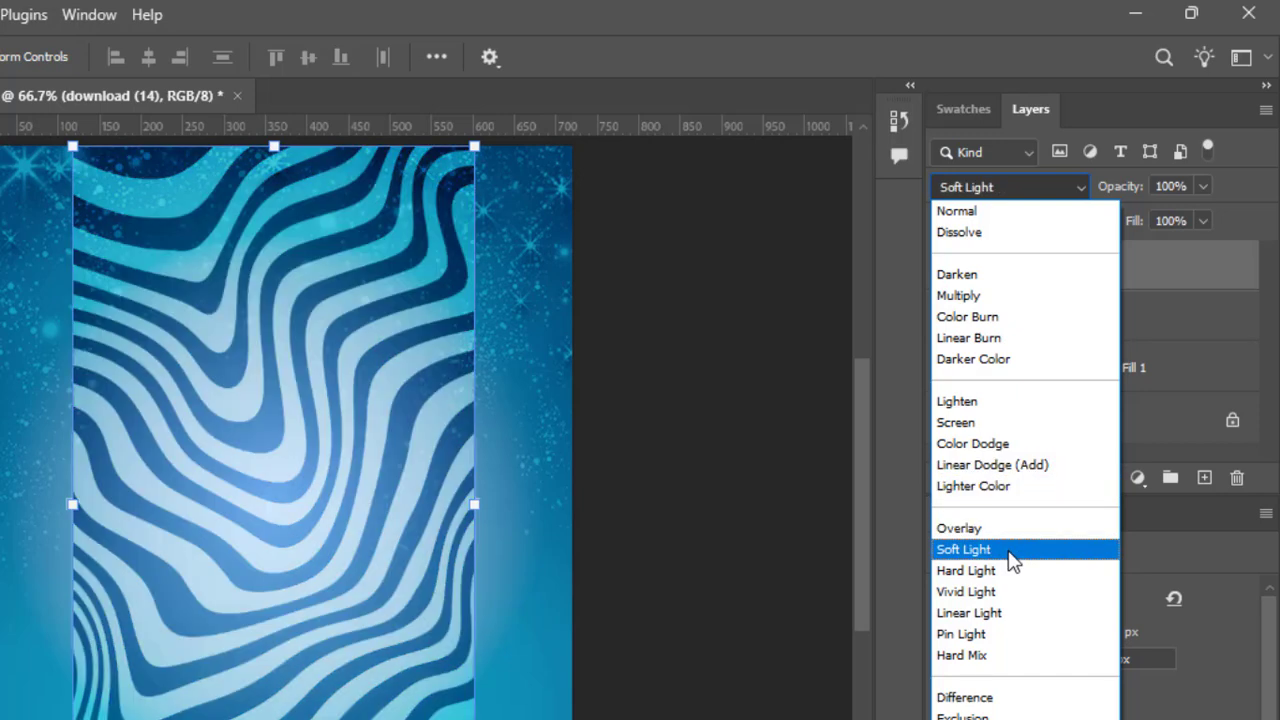
left_click(1008, 552)
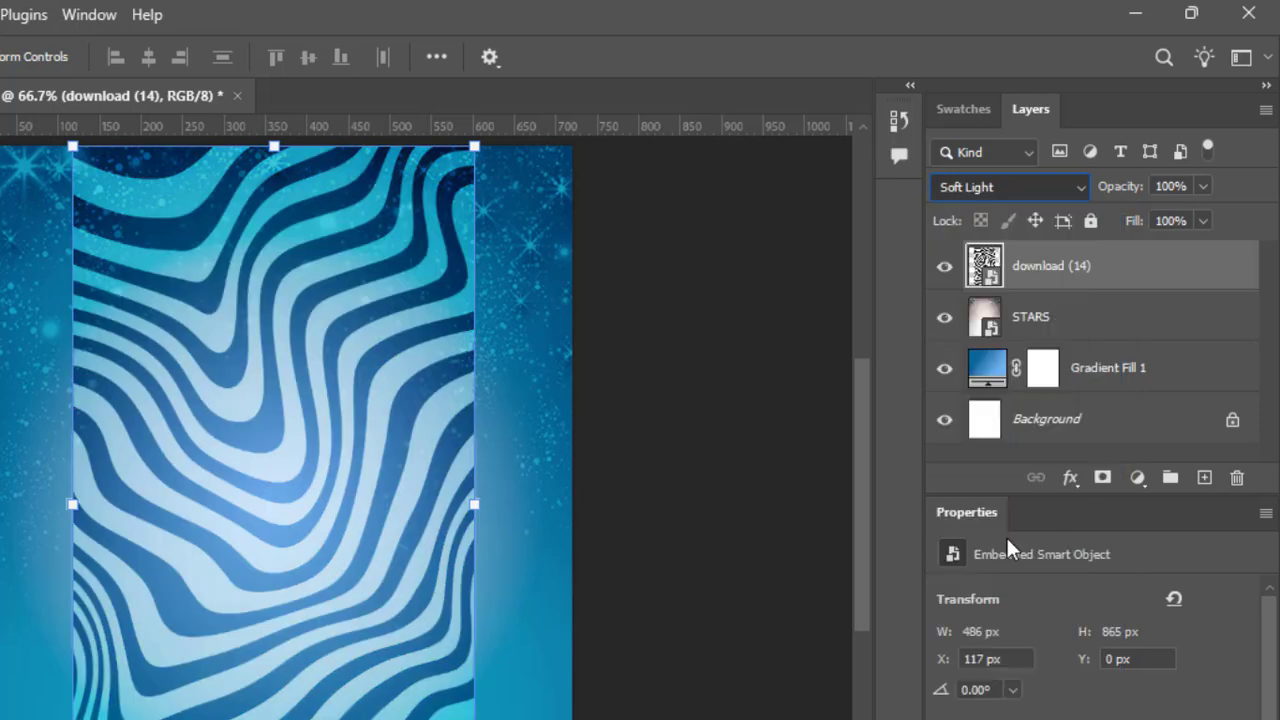
Step: Lower the opacity of the download (14) wave pattern layer to 5%
left_click(1176, 188)
type("5")
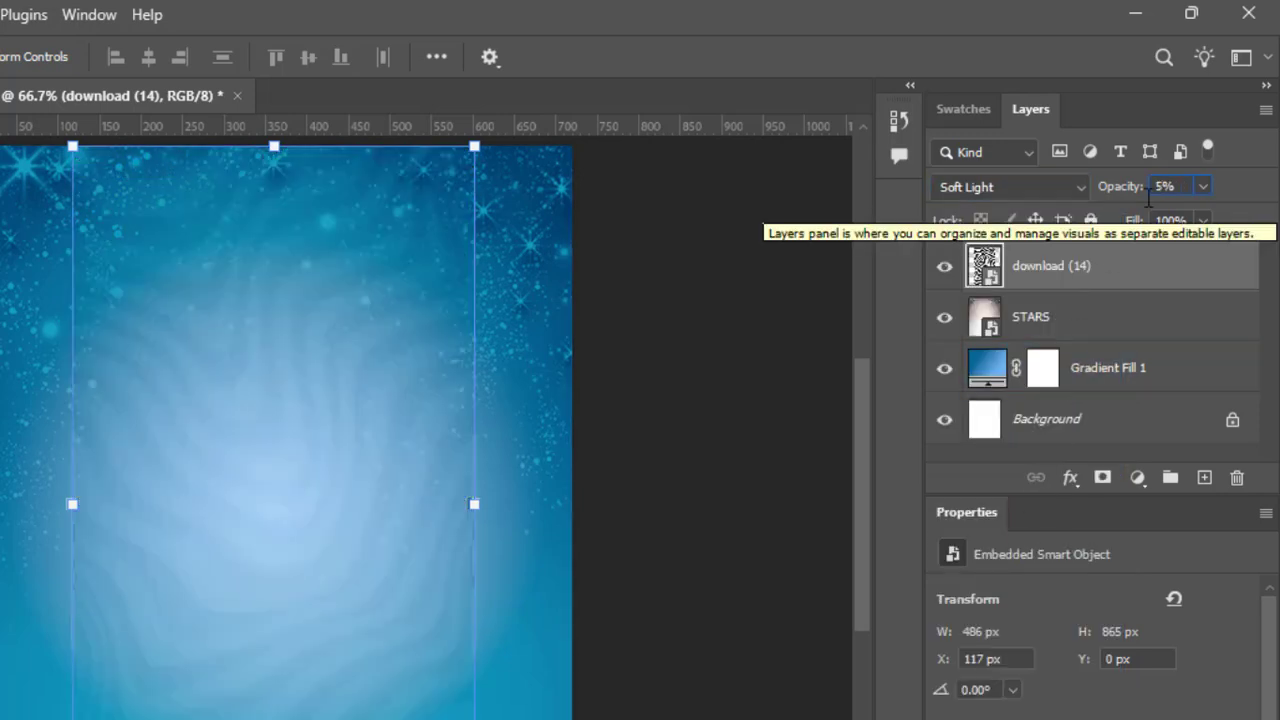
key("Return")
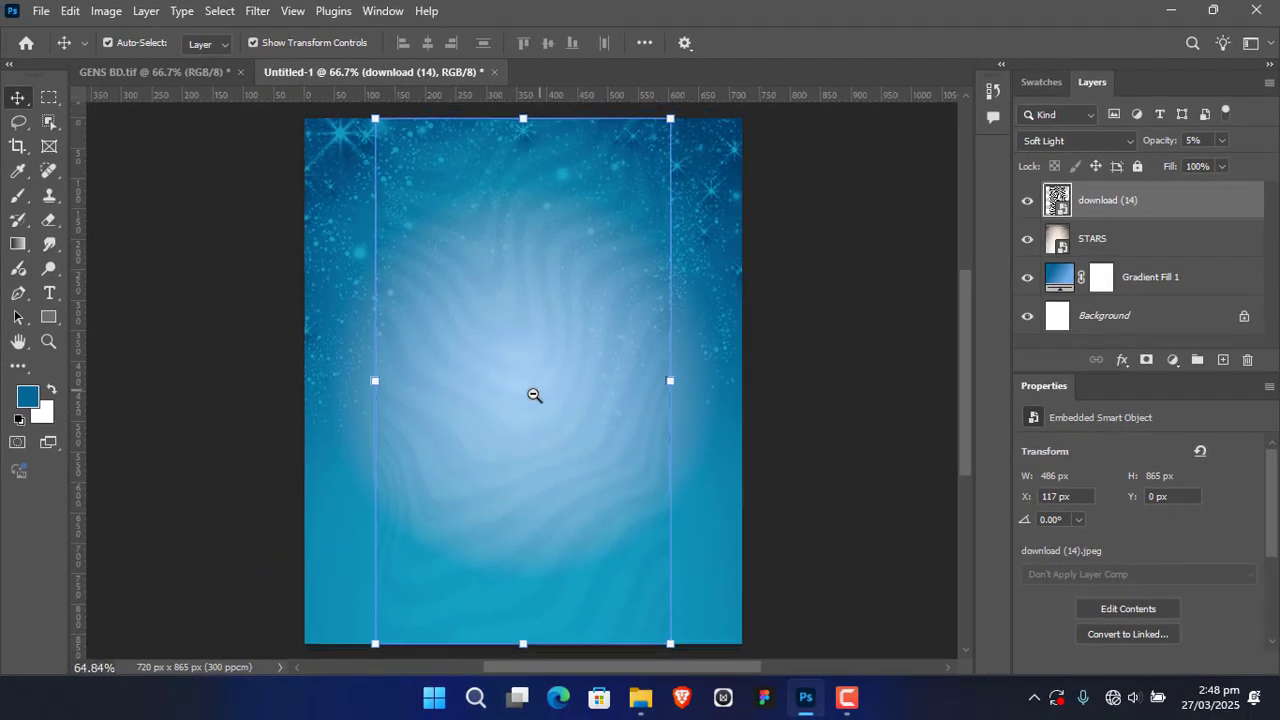
Step: Enlarge the wave pattern to about 10.22% and shift it down so it extends past the canvas's lower and right edges
scroll(534, 394, "down", 2)
left_click_drag(643, 391, 732, 397)
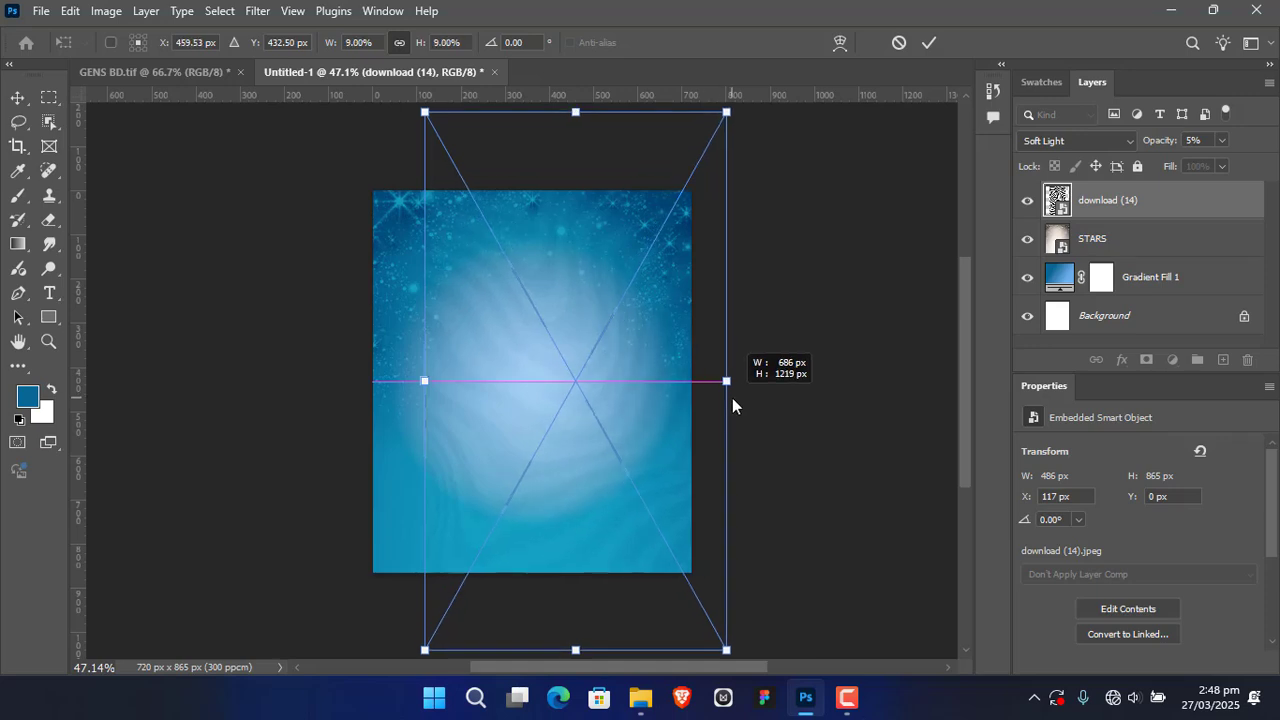
mouse_move(586, 402)
left_mouse_down()
mouse_move(629, 426)
mouse_move(634, 453)
mouse_move(621, 448)
left_mouse_up()
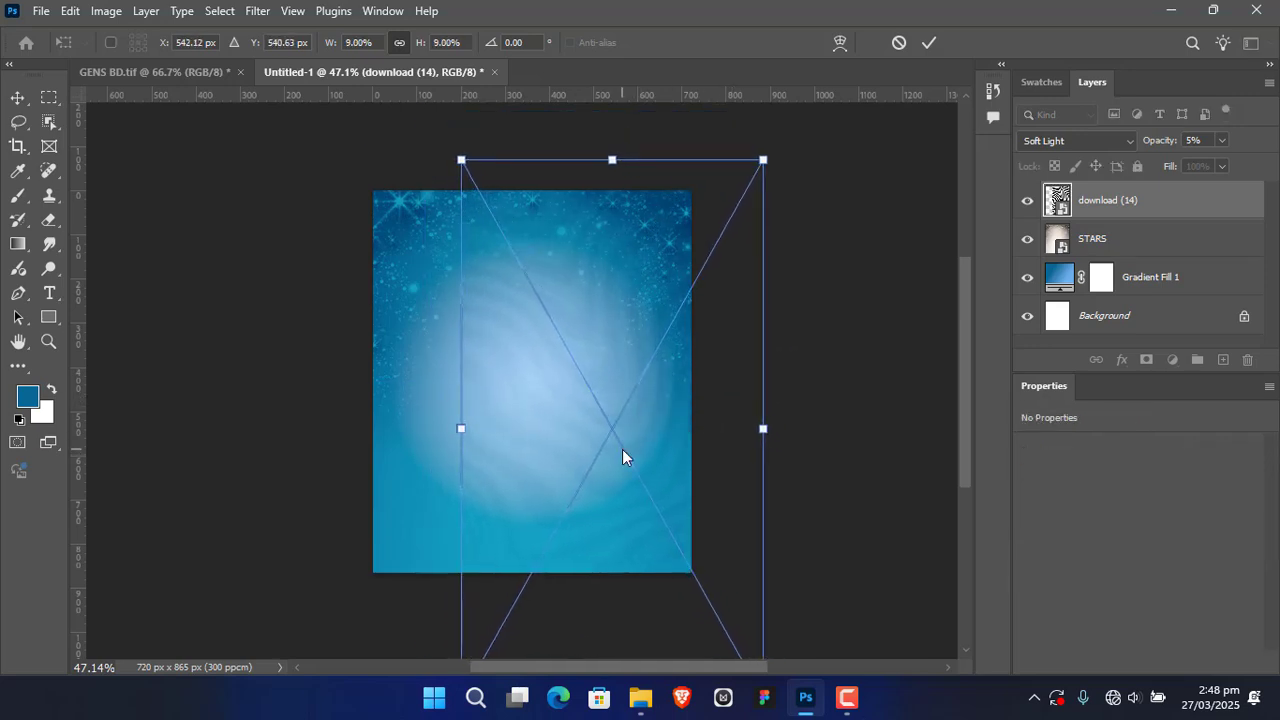
left_click_drag(457, 473, 397, 468)
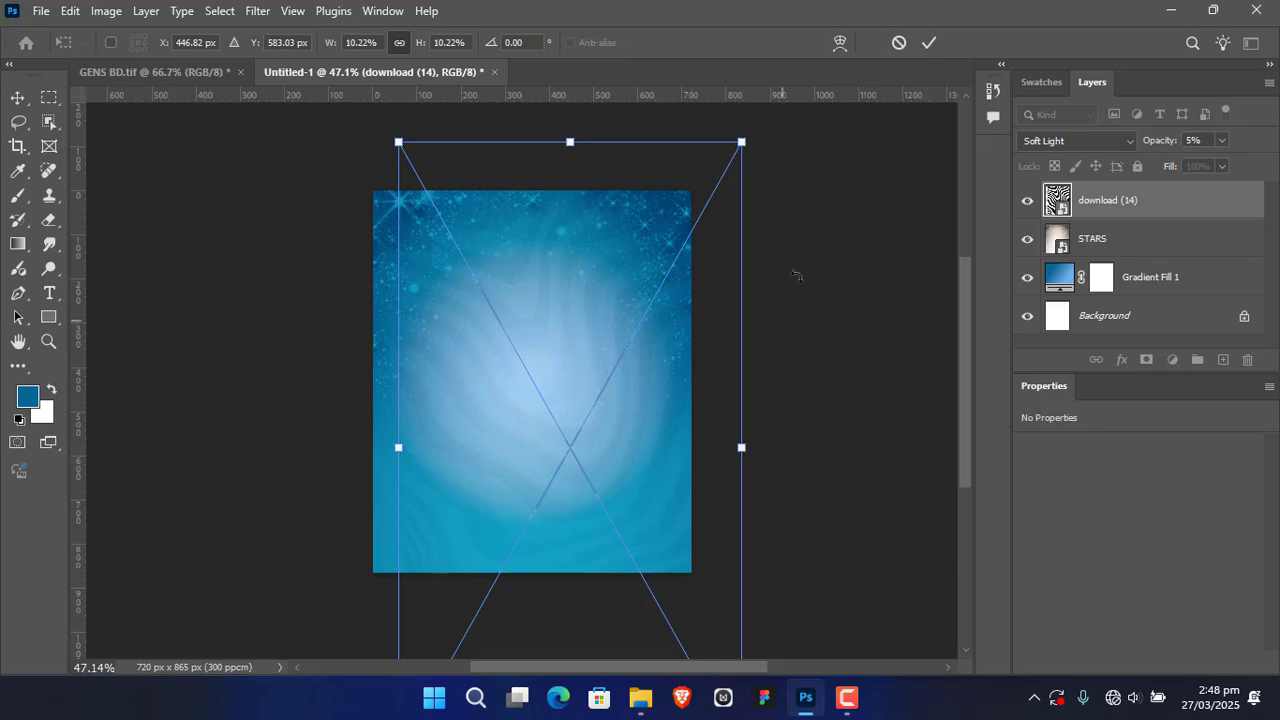
key("Return")
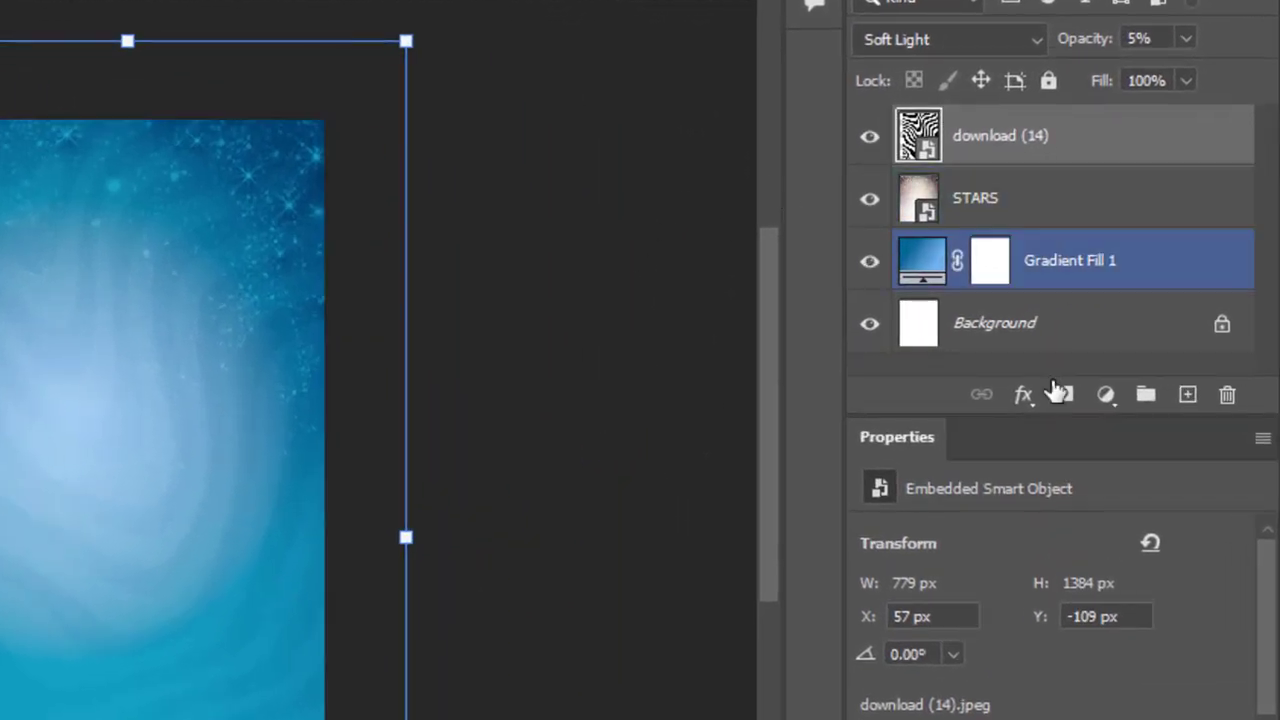
Step: Add a layer mask to the download (14) layer and set a soft black brush to about 401 px with 0% hardness
left_click(1065, 396)
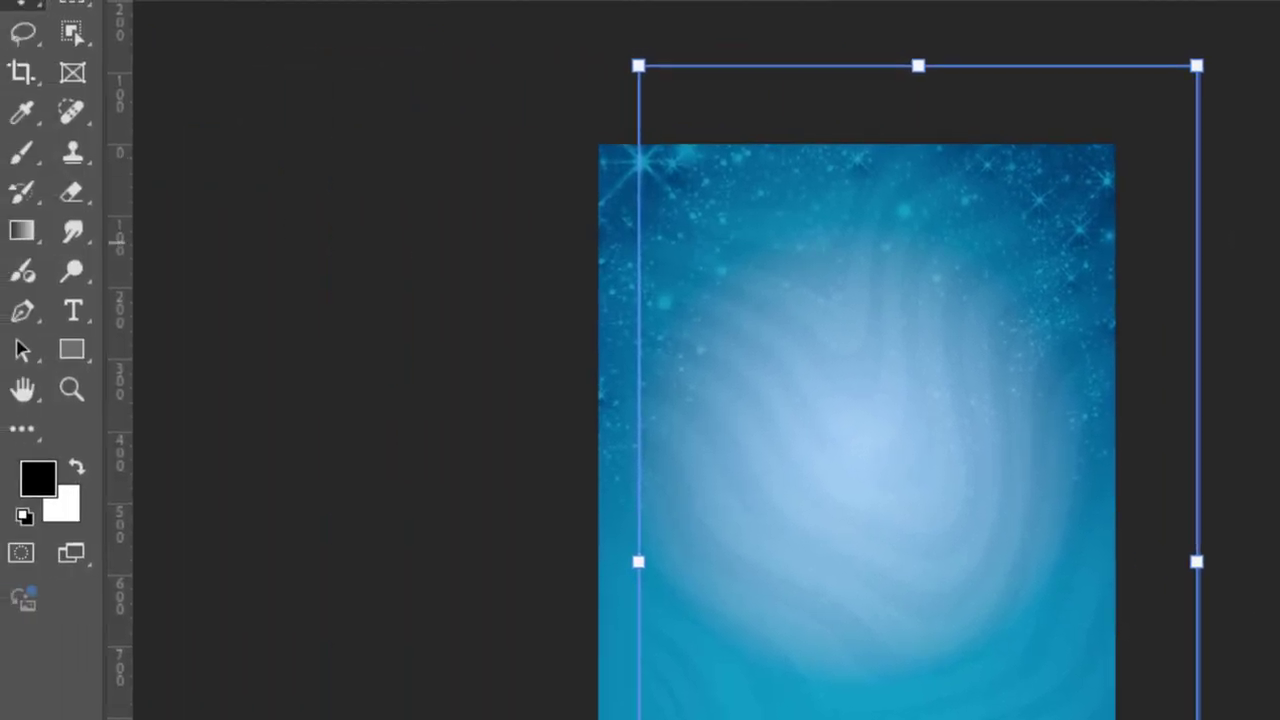
left_click(26, 155)
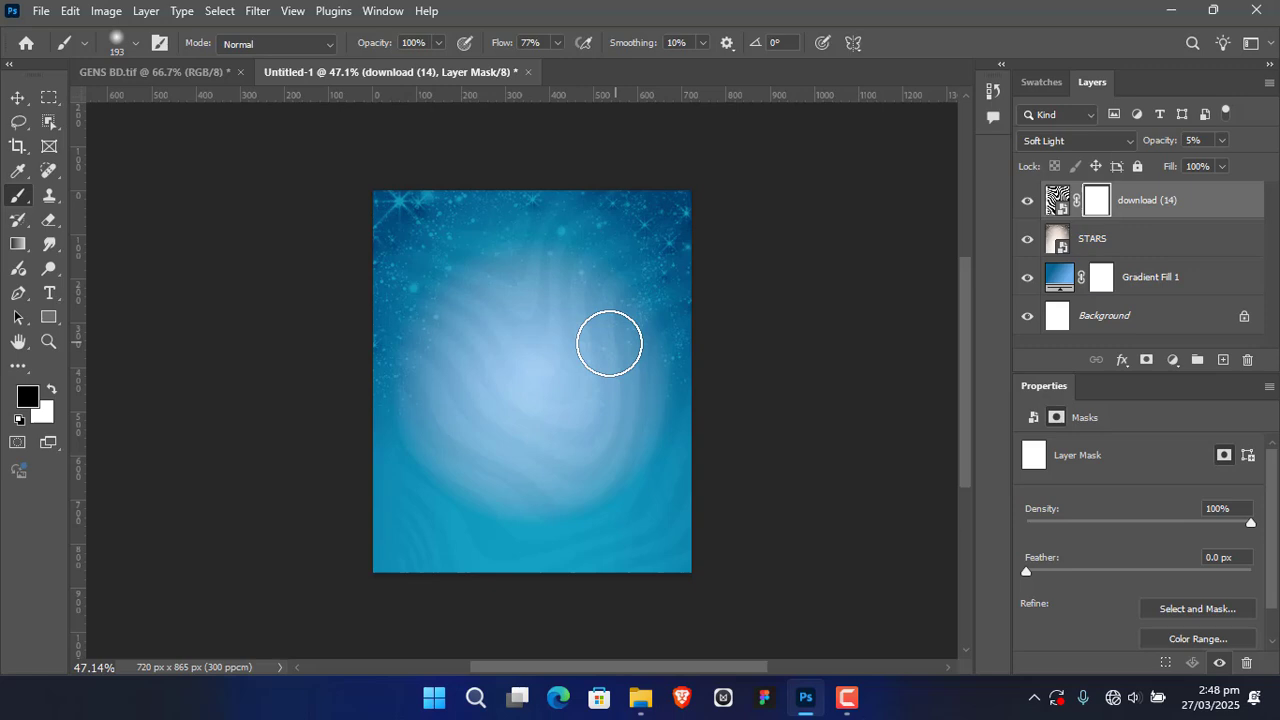
right_click(964, 385)
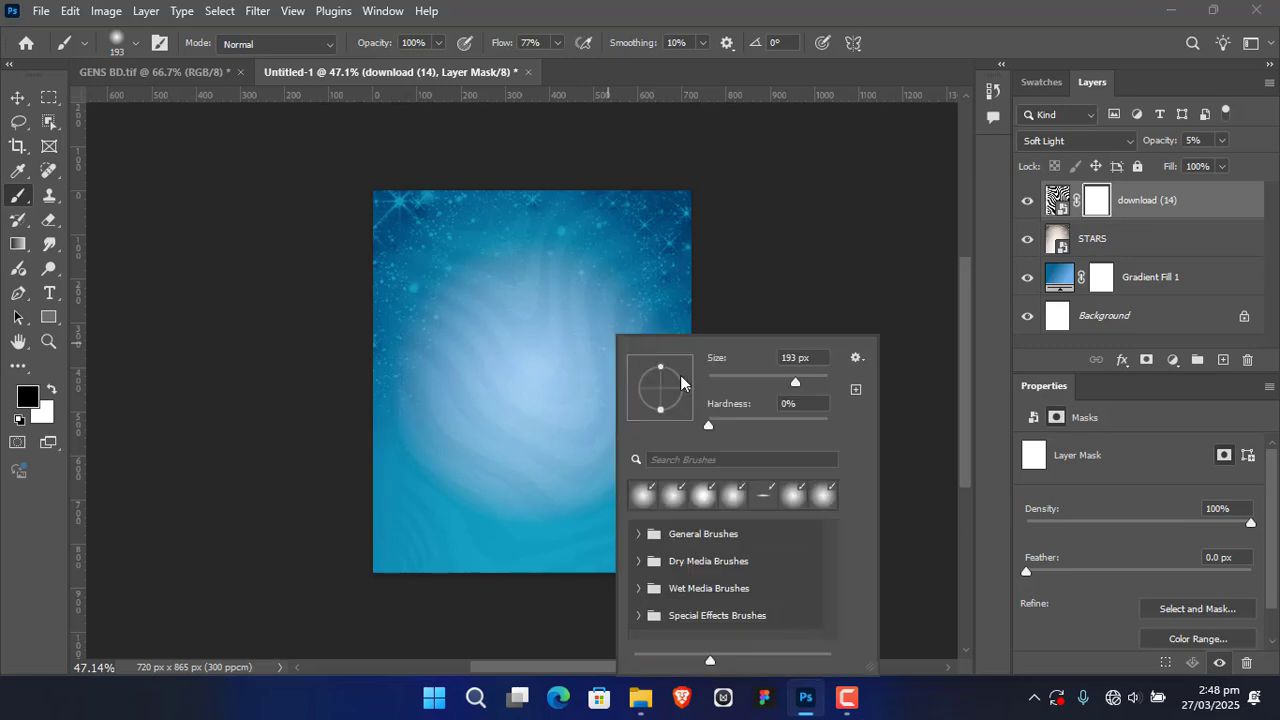
left_click_drag(810, 378, 812, 378)
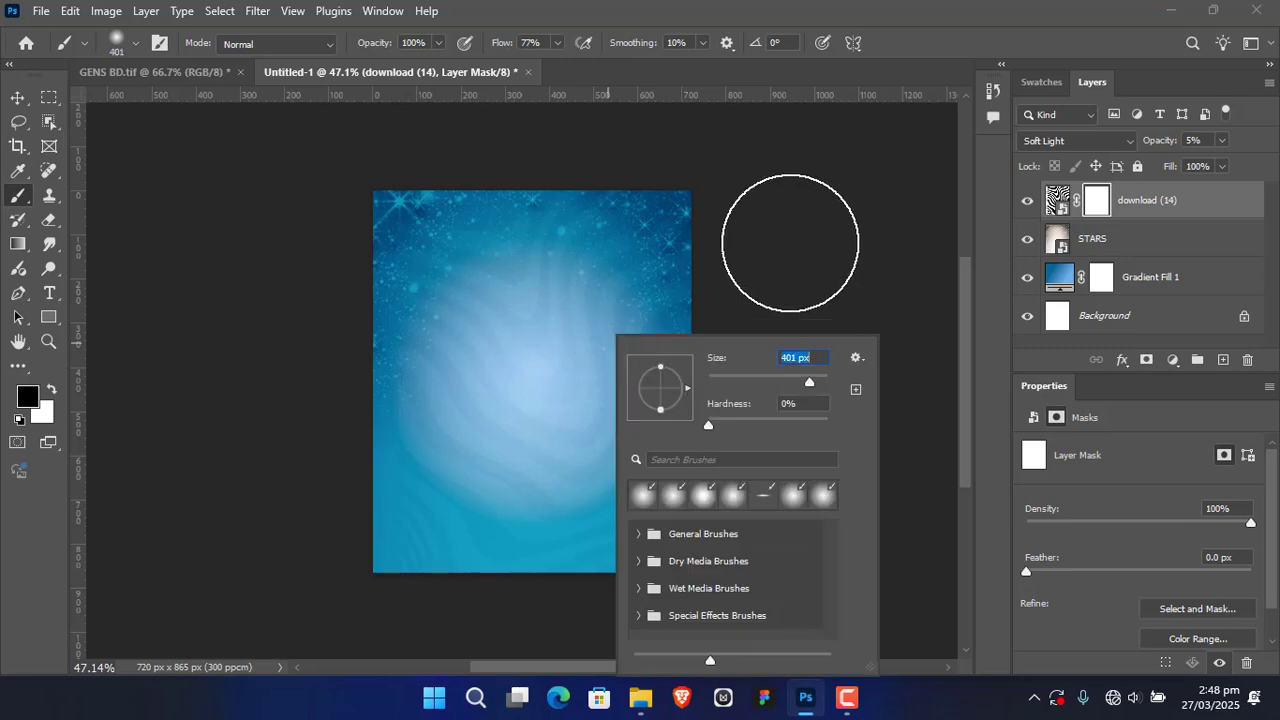
left_click(779, 227)
Step: Paint the mask black over the pattern's upper-left and central areas, keeping the waves near the lower-right corner, and deselect the layer
mouse_move(415, 321)
left_mouse_down()
mouse_move(386, 396)
mouse_move(489, 267)
left_mouse_up()
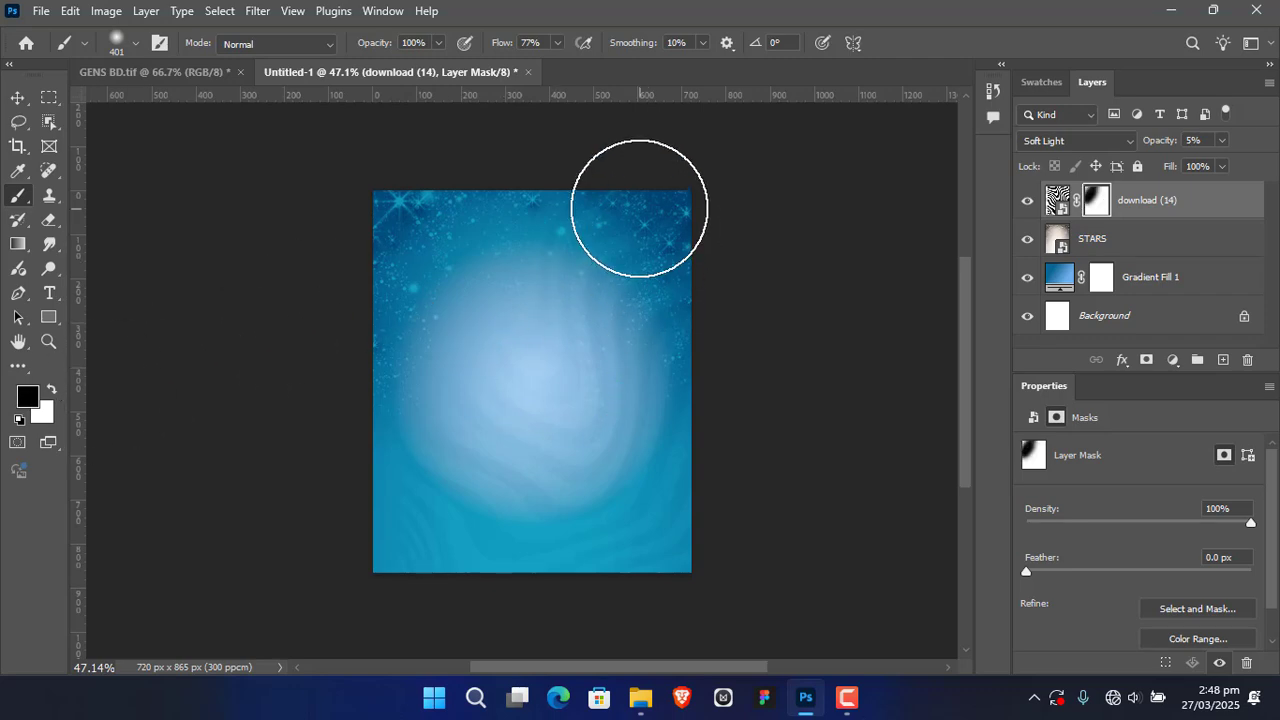
mouse_move(640, 208)
left_mouse_down()
mouse_move(552, 275)
mouse_move(417, 432)
mouse_move(424, 384)
left_mouse_up()
mouse_move(380, 469)
left_mouse_down()
mouse_move(436, 489)
mouse_move(448, 602)
mouse_move(445, 453)
mouse_move(468, 474)
mouse_move(586, 331)
mouse_move(620, 252)
left_mouse_up()
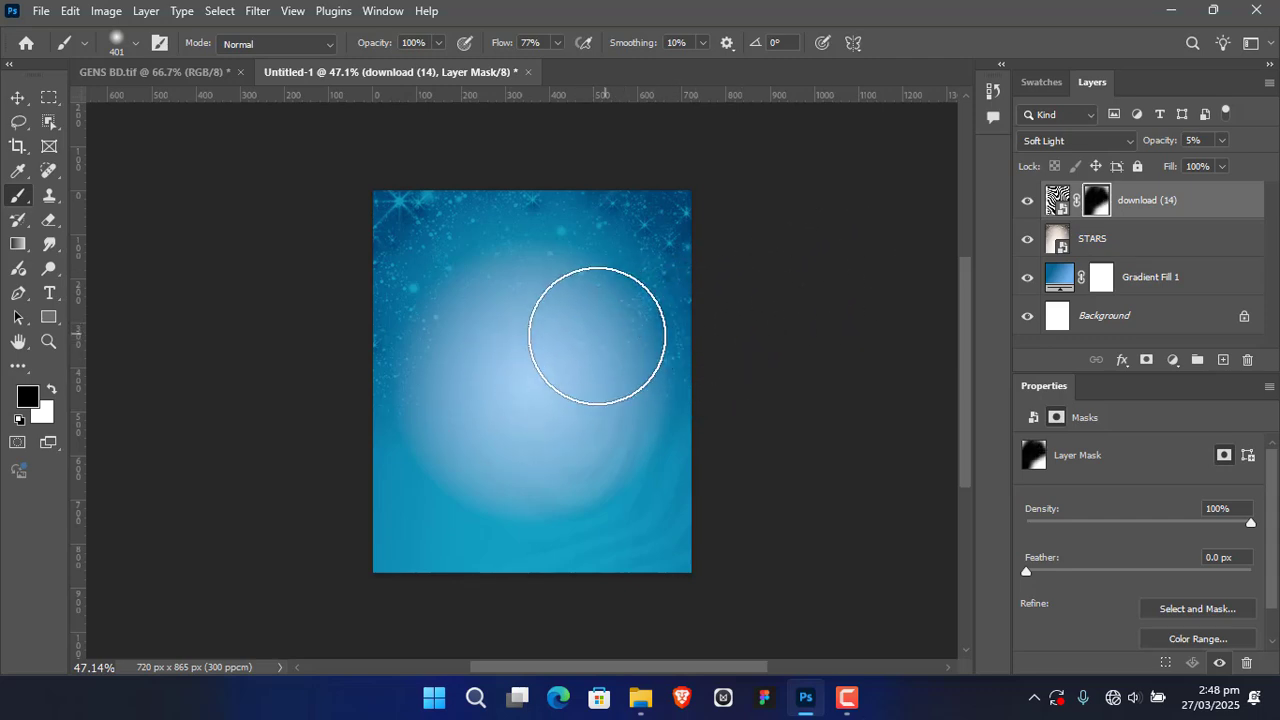
left_click(18, 97)
scroll(731, 313, "down", 2)
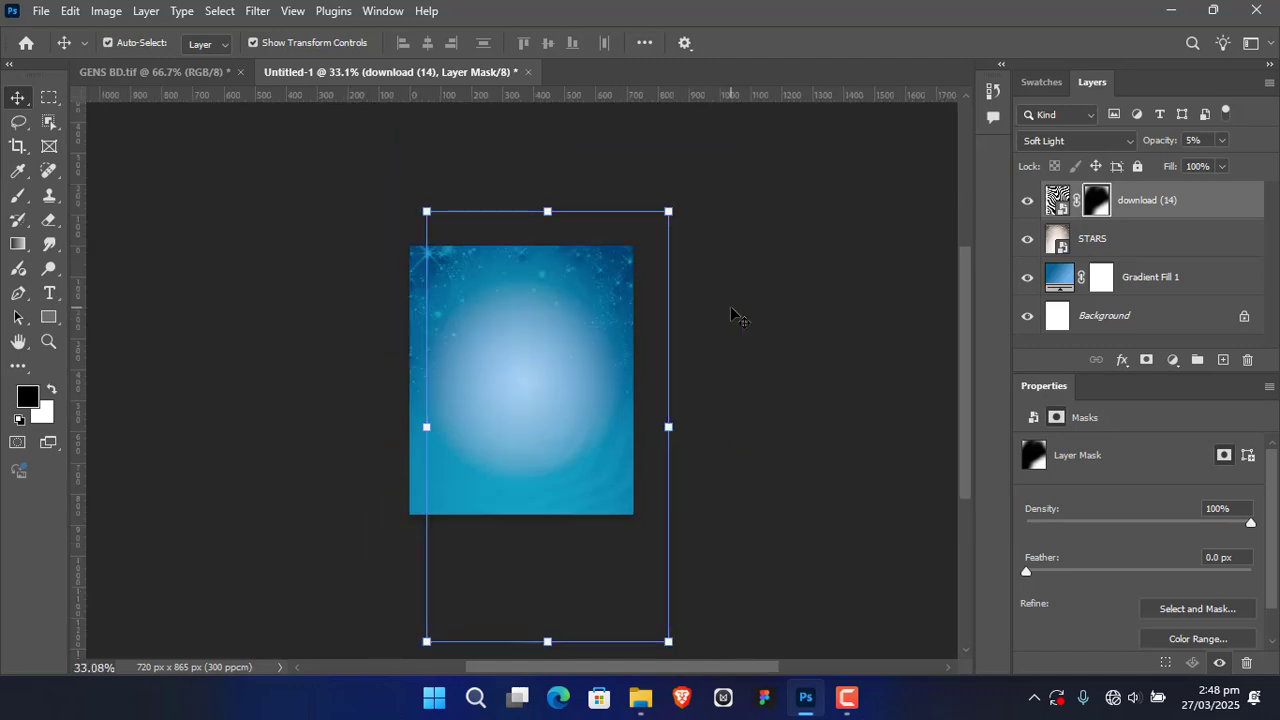
left_click(731, 307)
key("ctrl+0")
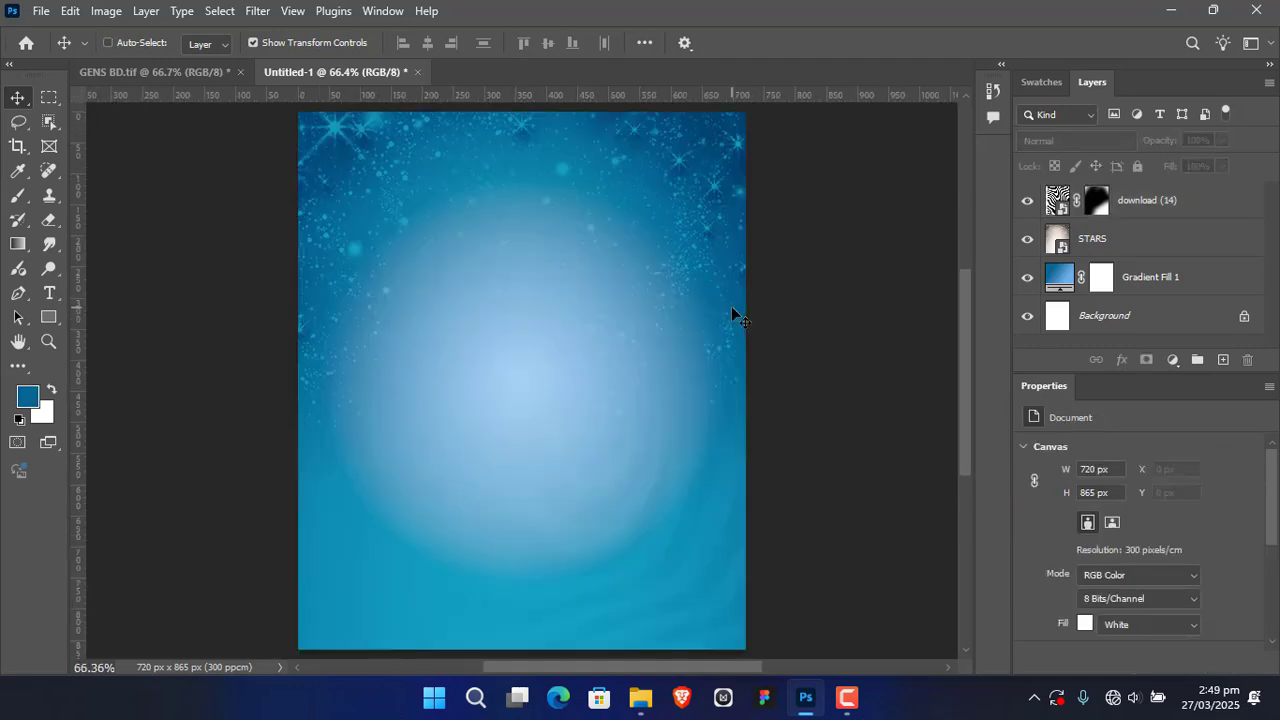
Step: Unlock the Background layer to turn it into a regular layer
left_click_drag(740, 342, 822, 534)
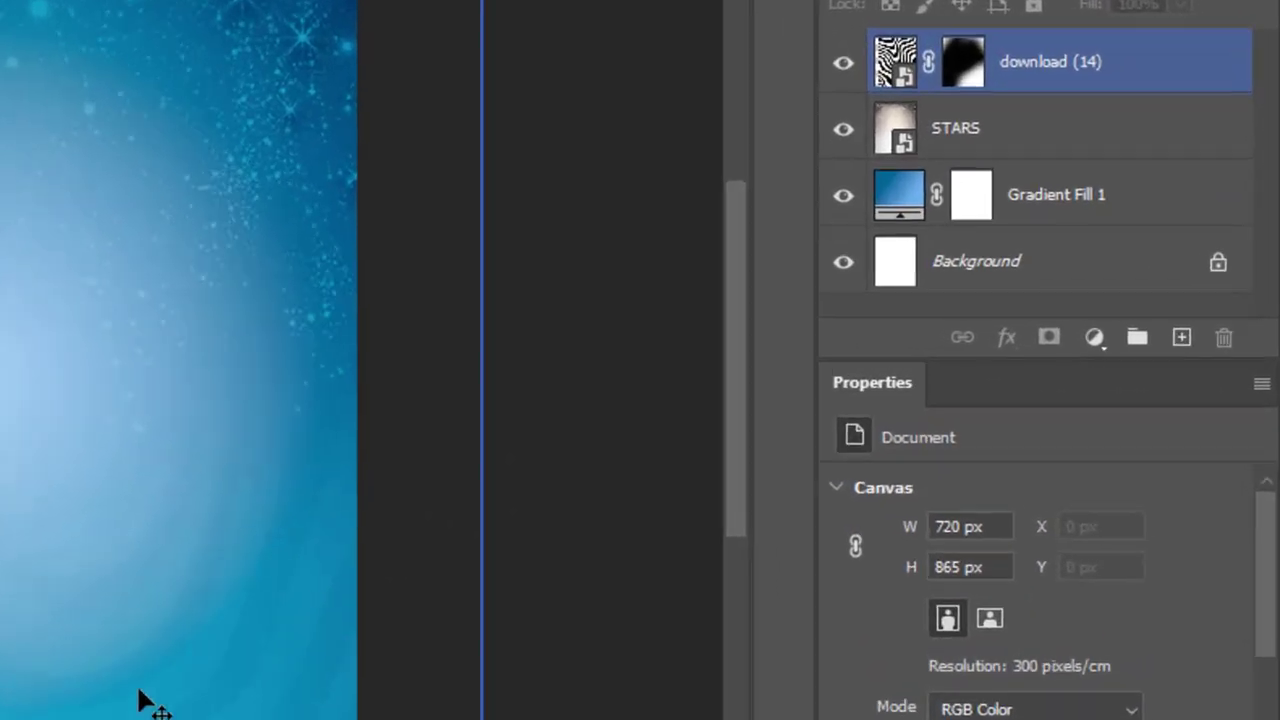
left_click(1100, 187)
left_click(1137, 51)
left_click(1128, 118)
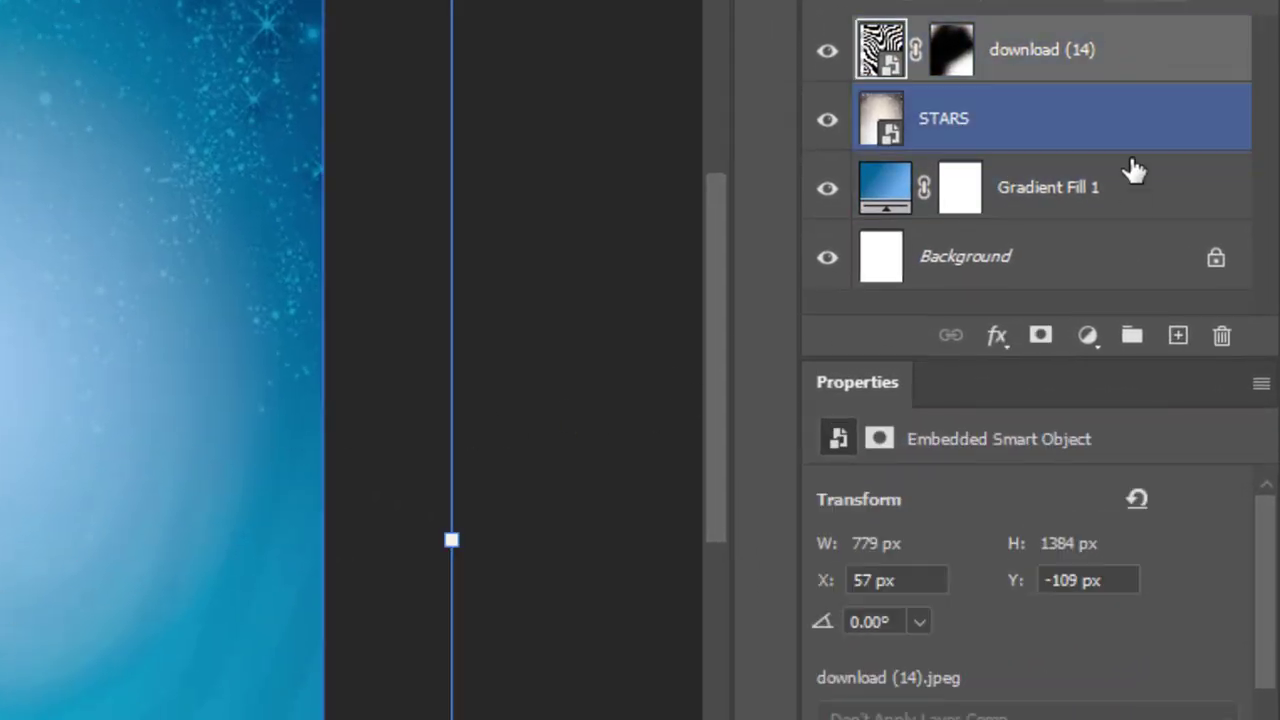
left_click(1127, 187)
left_click(1215, 257)
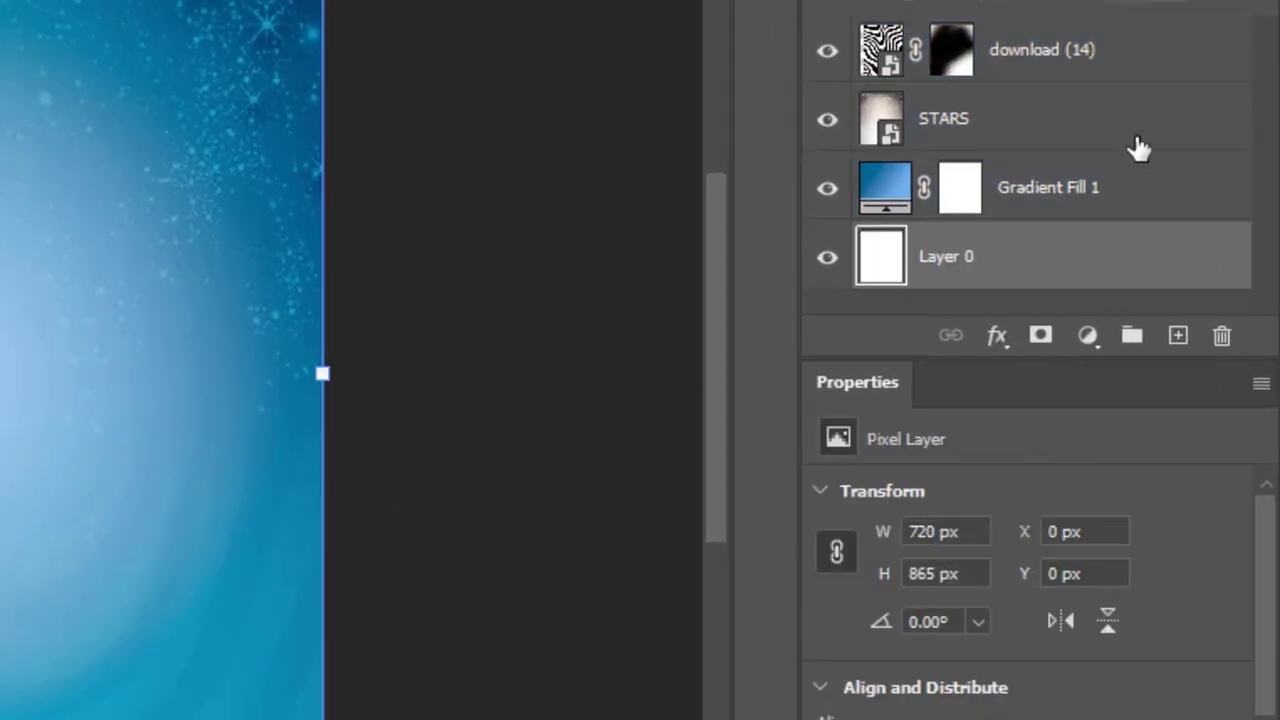
Step: Group all four background layers, name the group BG and lock it
left_click(1128, 62)
left_click(1128, 62, "shift")
left_click(1132, 337)
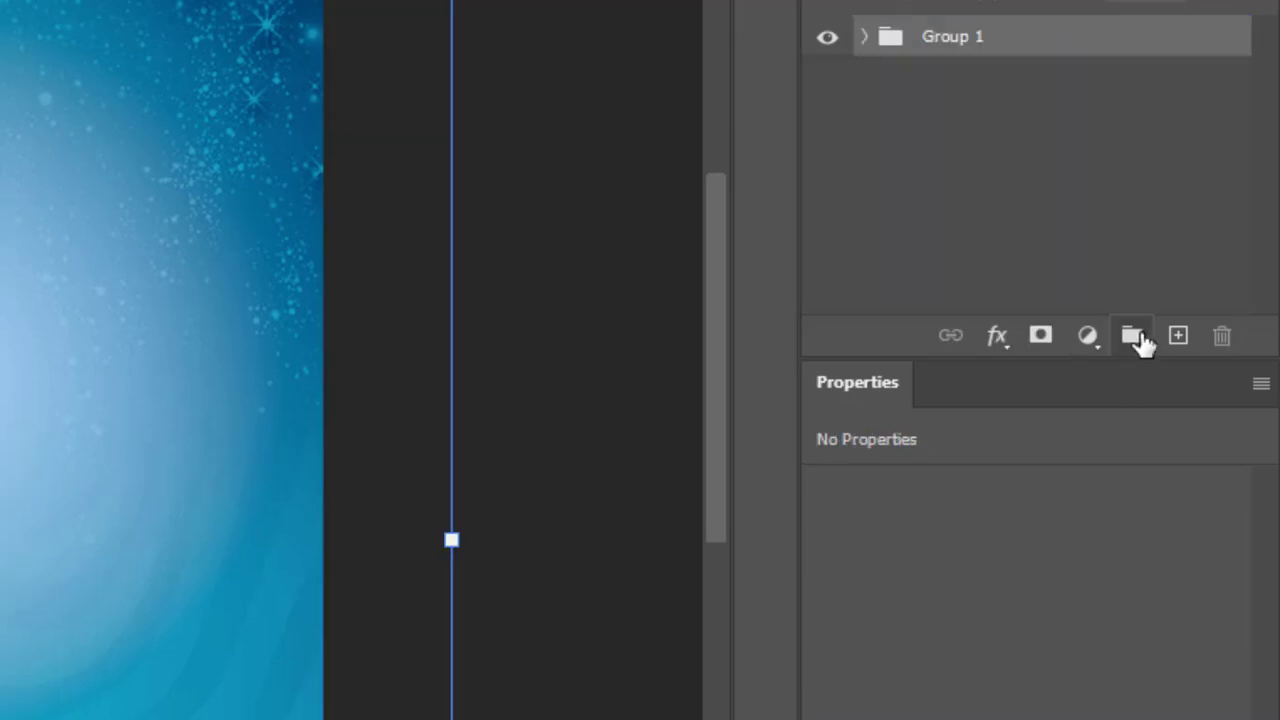
double_click(944, 36)
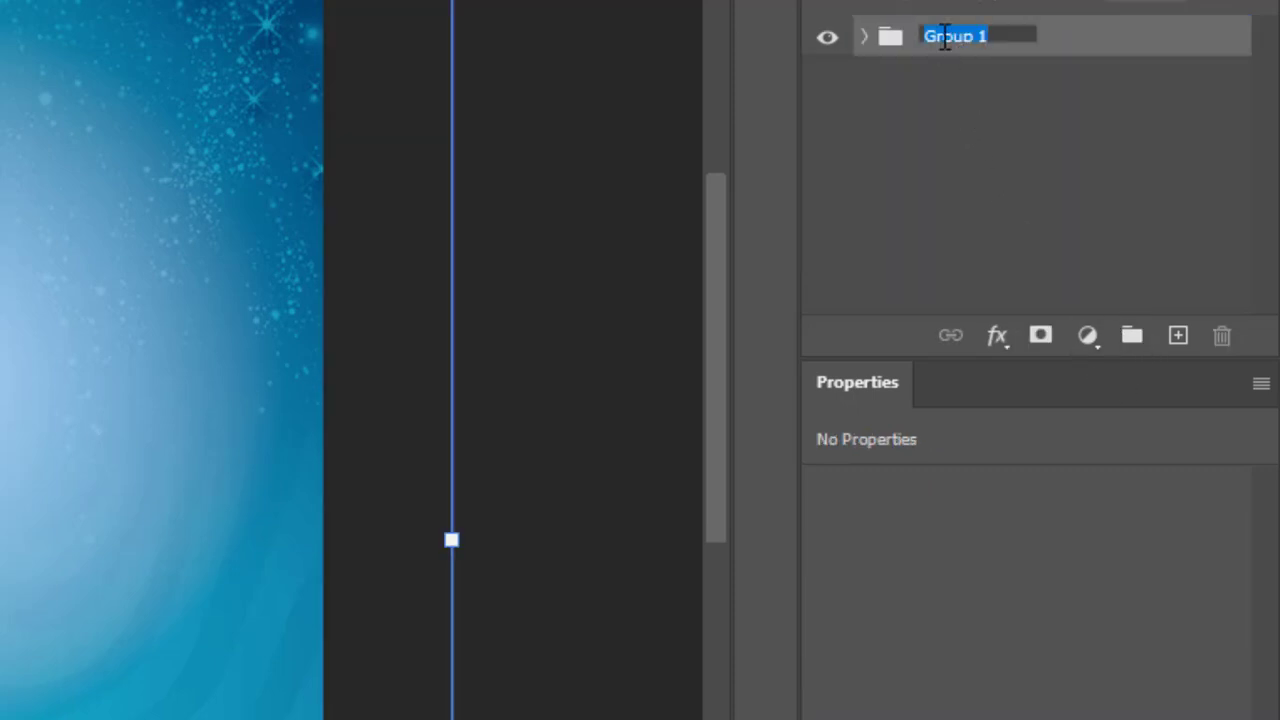
type("BG")
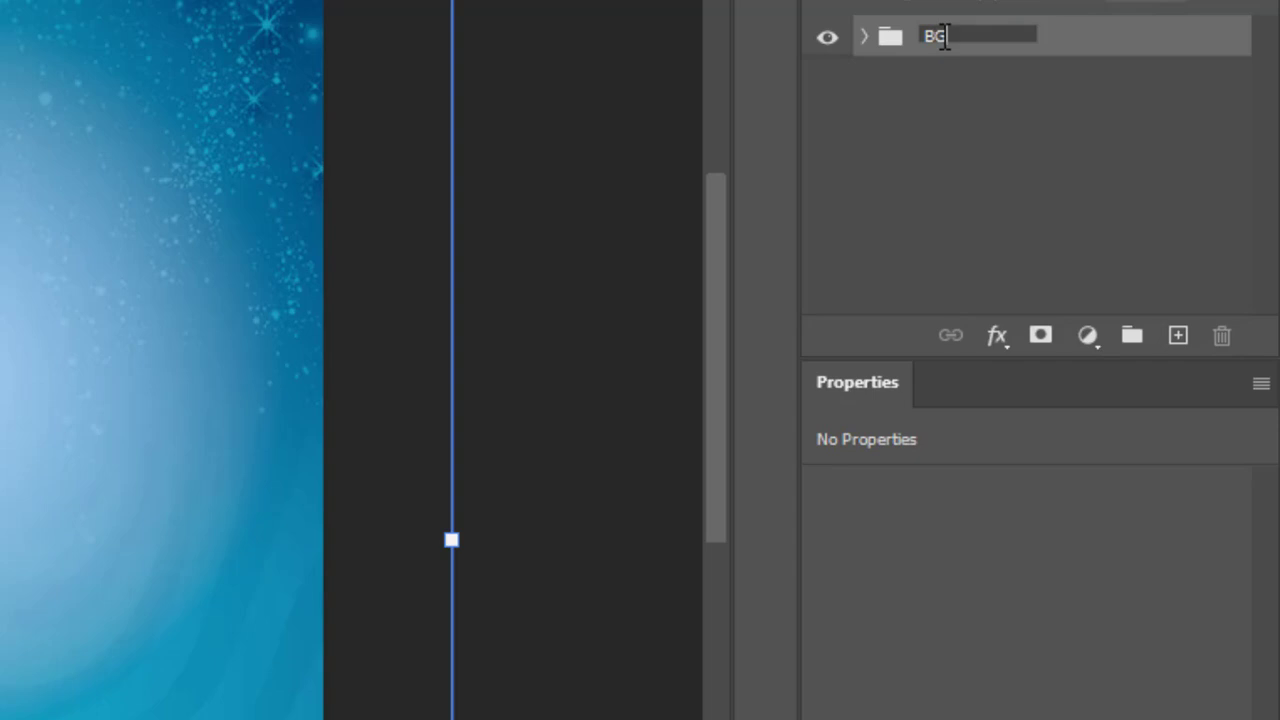
key("Return")
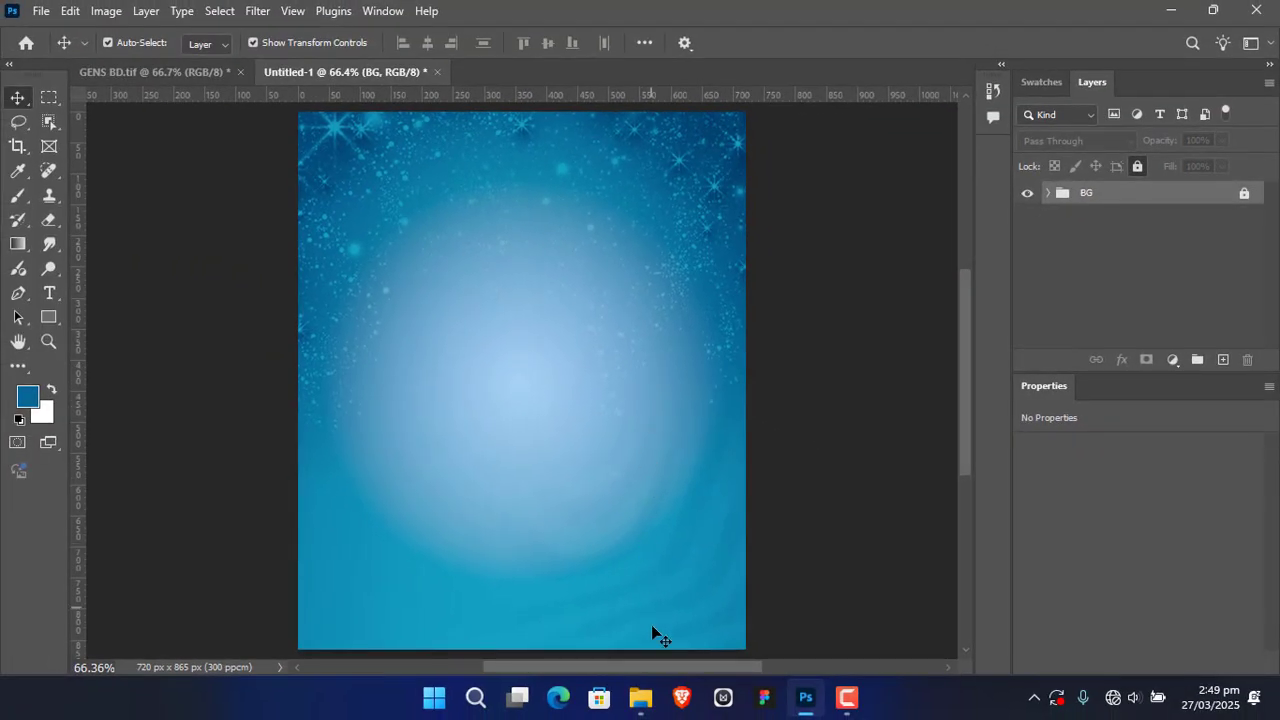
Step: Place Corporate Headshots Inspo for Business Women_.jpeg from the LADY BLUE SUIT BD folder above the BG group and rasterize its layer
left_click(640, 698)
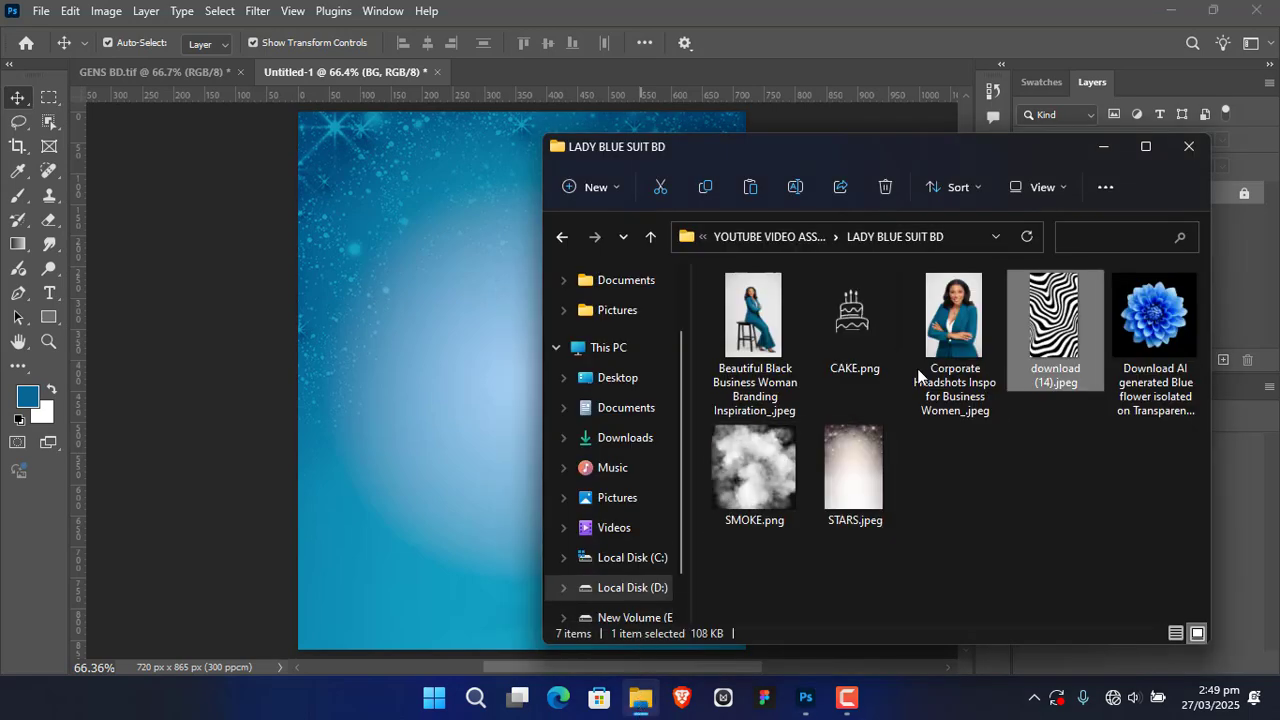
left_click_drag(955, 306, 427, 329)
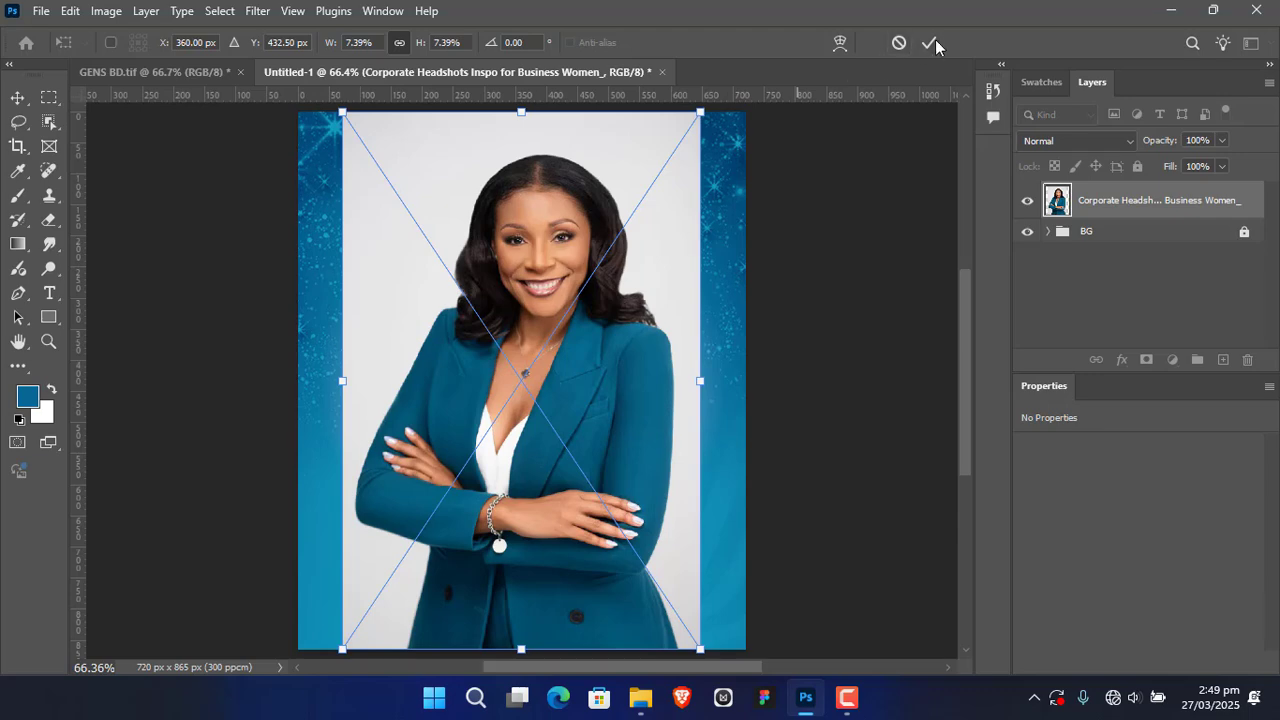
left_click(935, 42)
right_click(1168, 201)
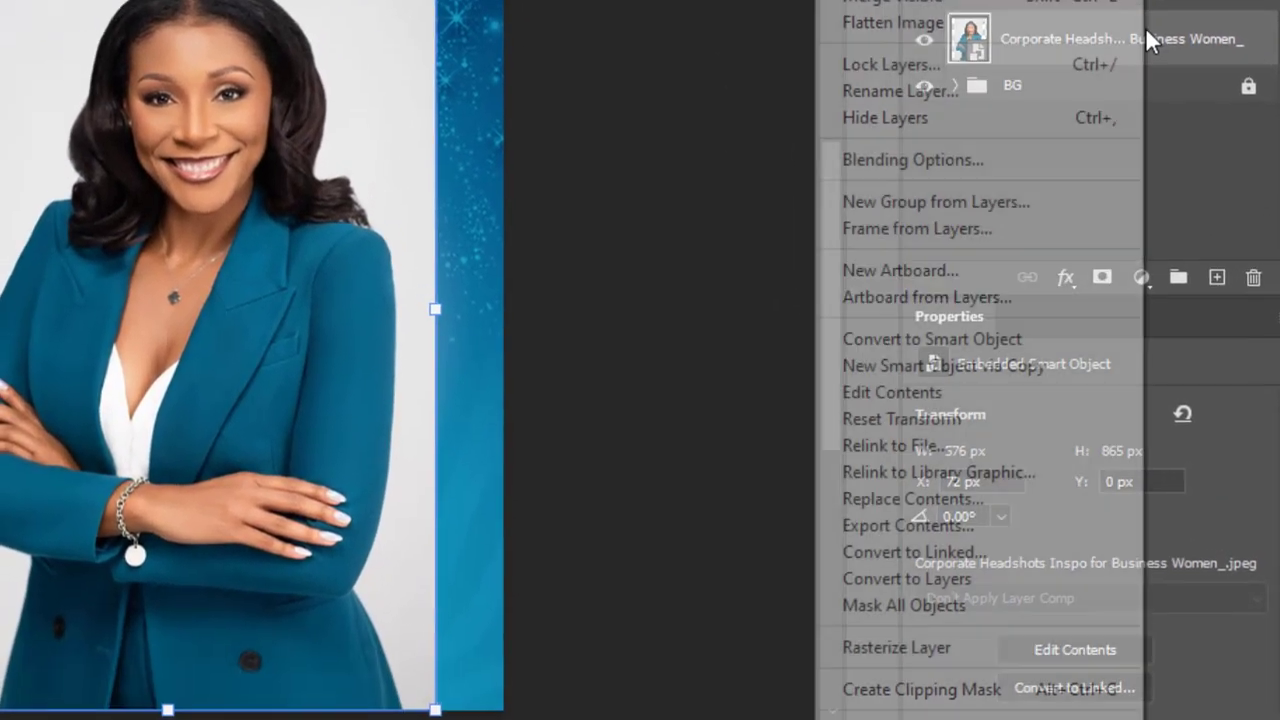
left_click(958, 652)
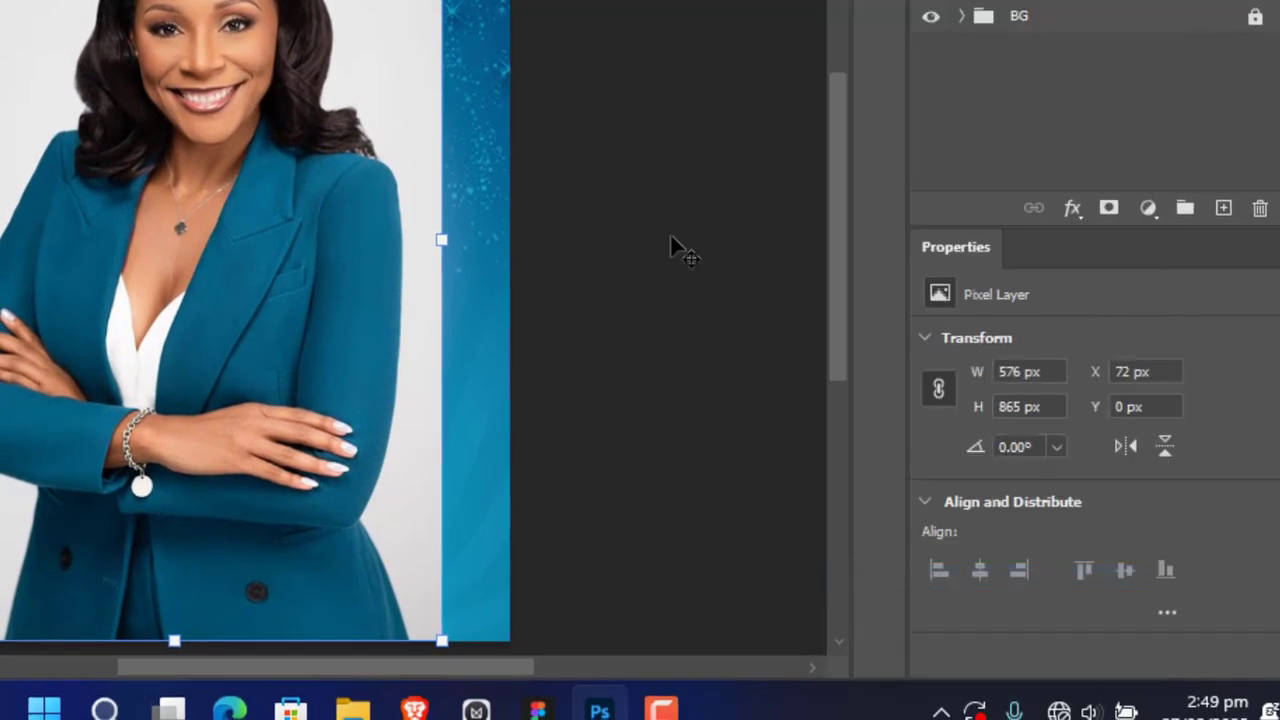
Step: Remove the background from the woman's photo and convert the masked layer to a smart object
scroll(1130, 380, "down", 2)
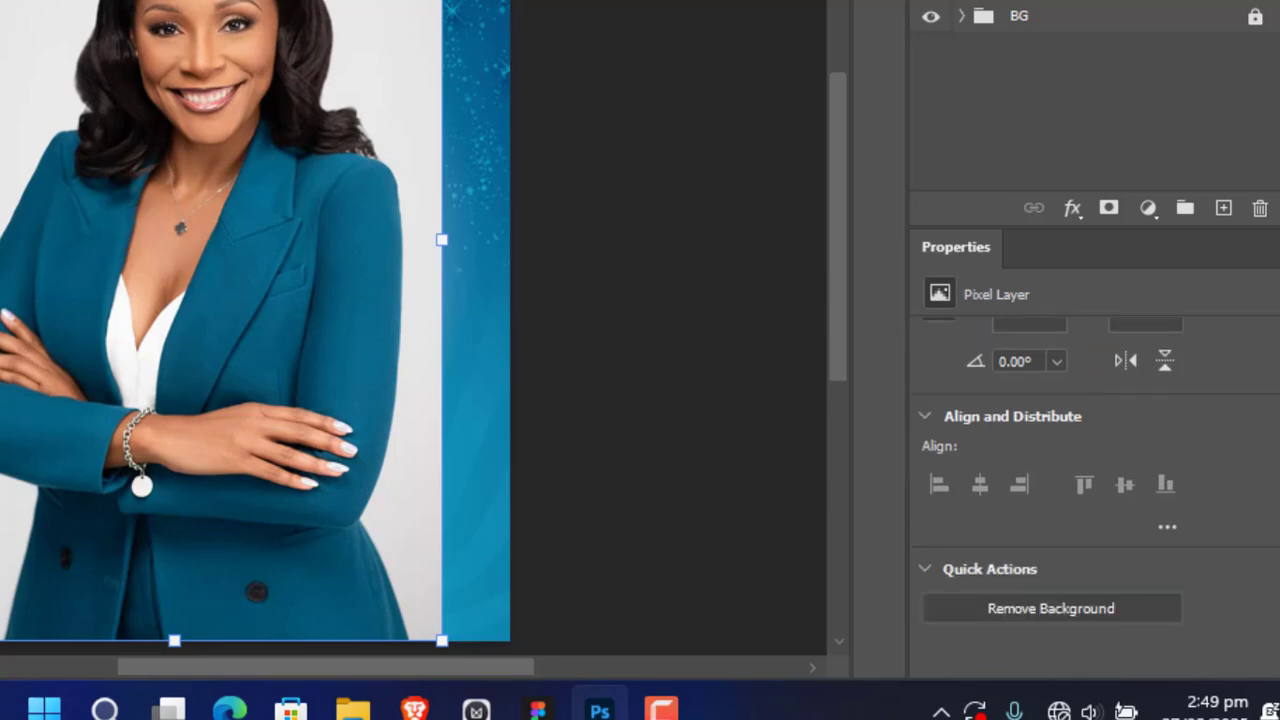
scroll(1103, 527, "down", 2)
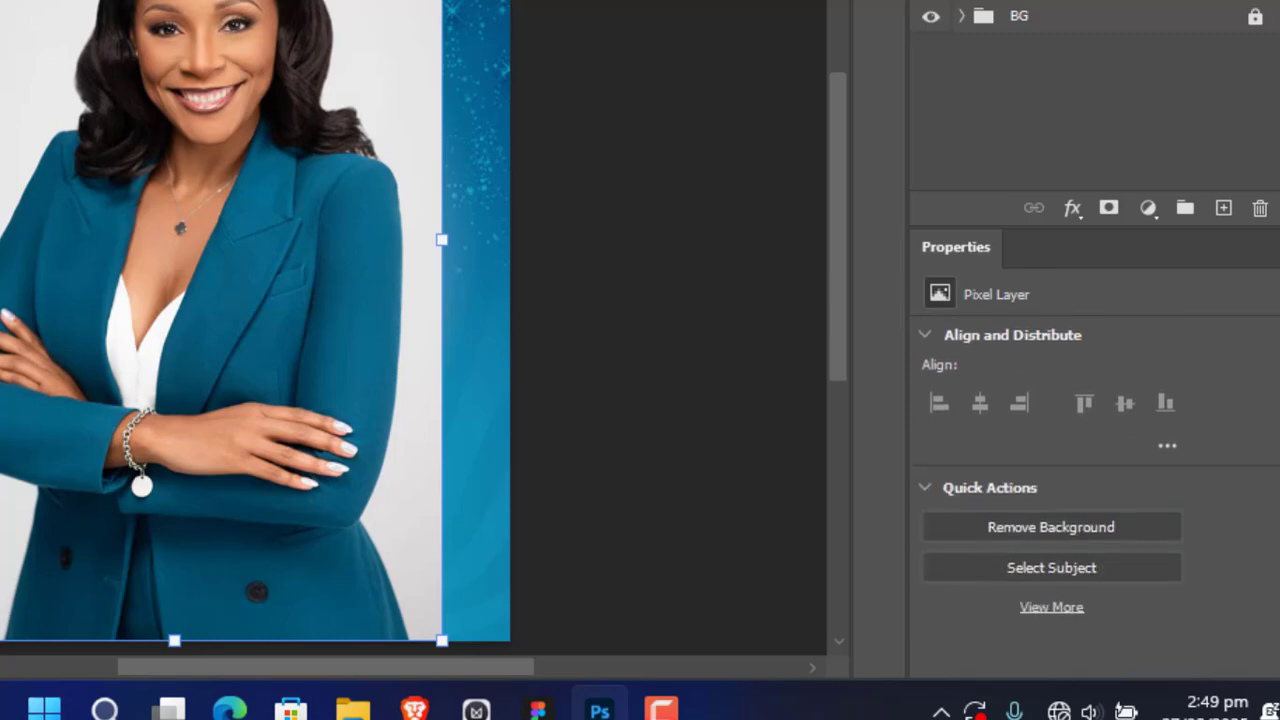
left_click(1100, 527)
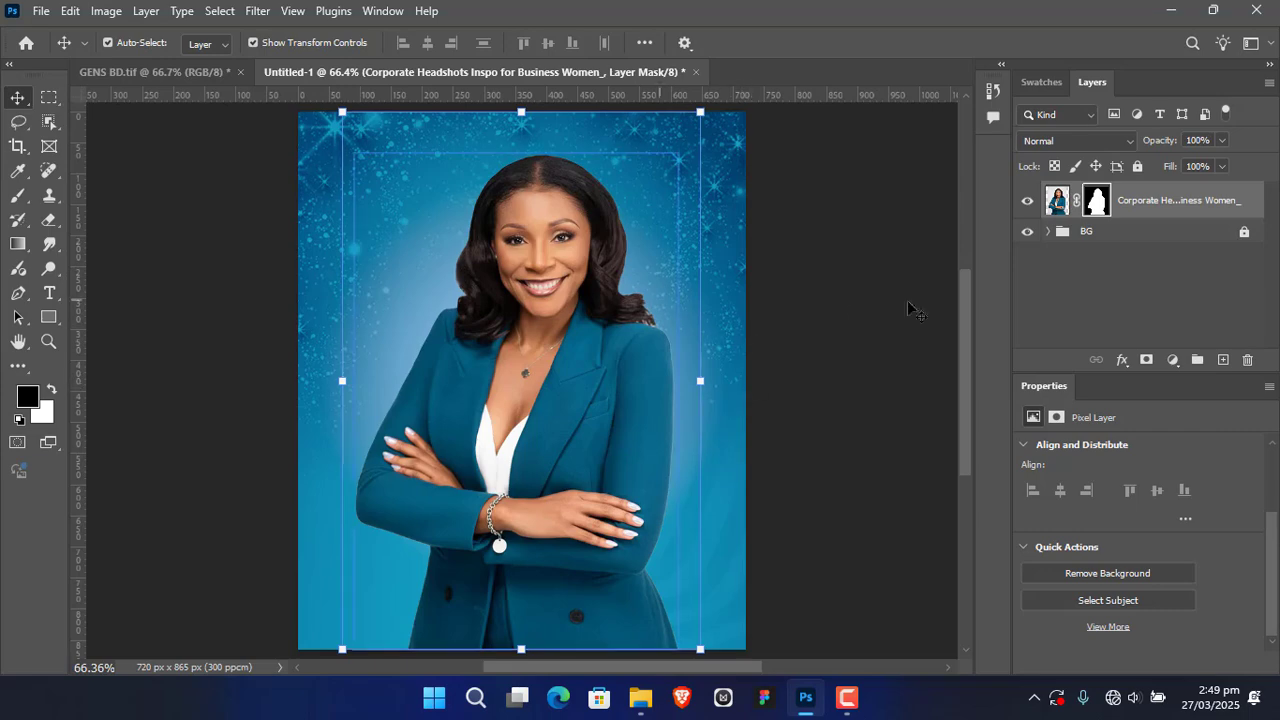
right_click(1172, 200)
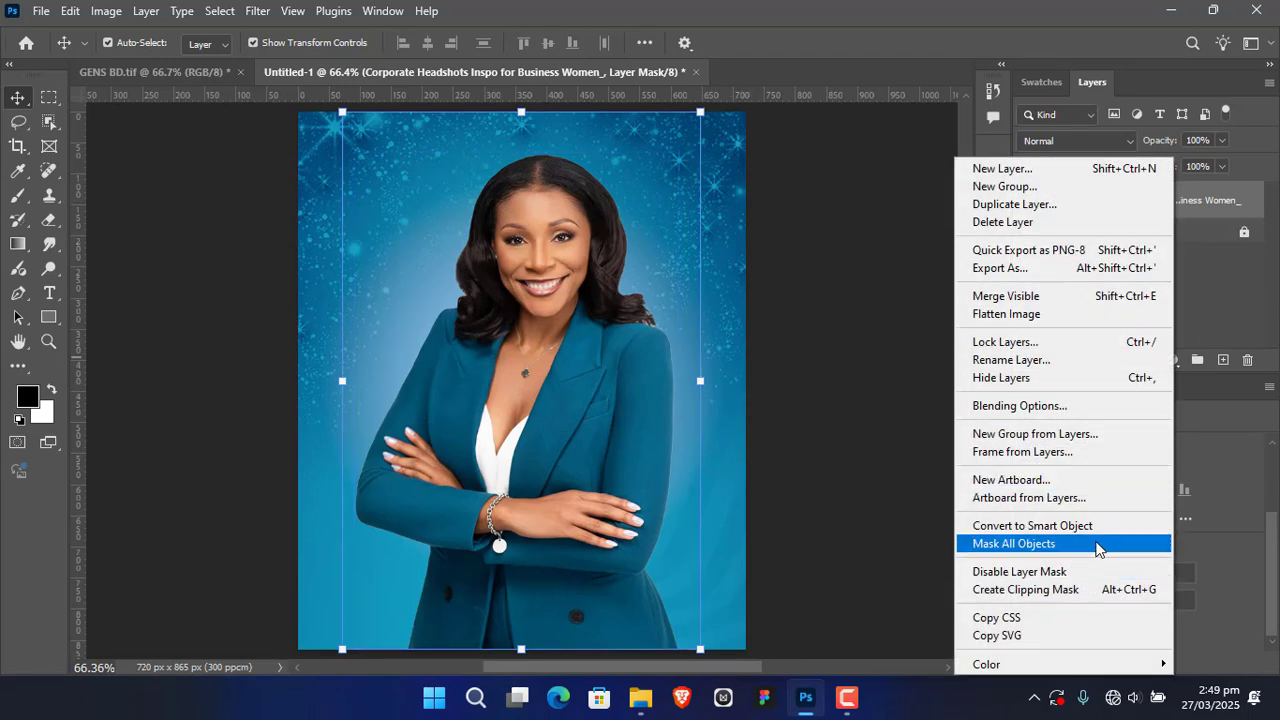
left_click(1105, 526)
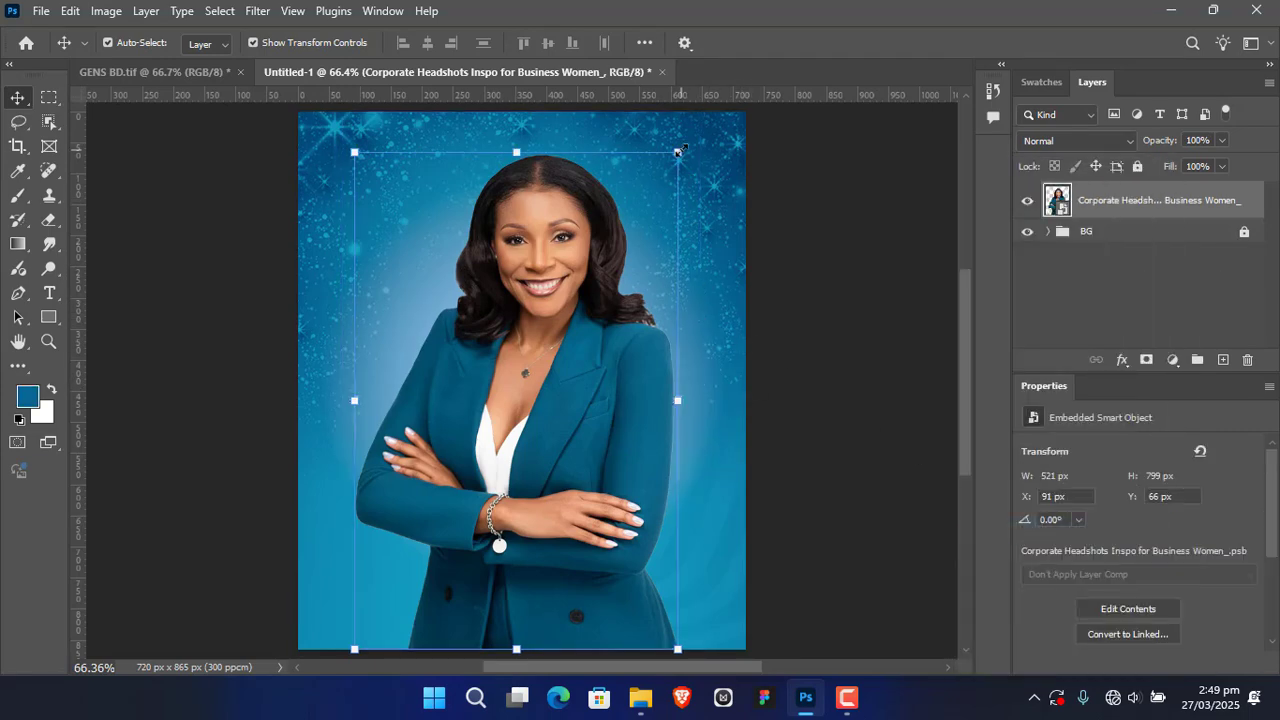
Step: Scale the woman down to about 408 × 625 px, position her at about X 209 px, Y 65 px, and deselect the layer
left_click_drag(680, 152, 594, 282)
left_click_drag(532, 492, 578, 366)
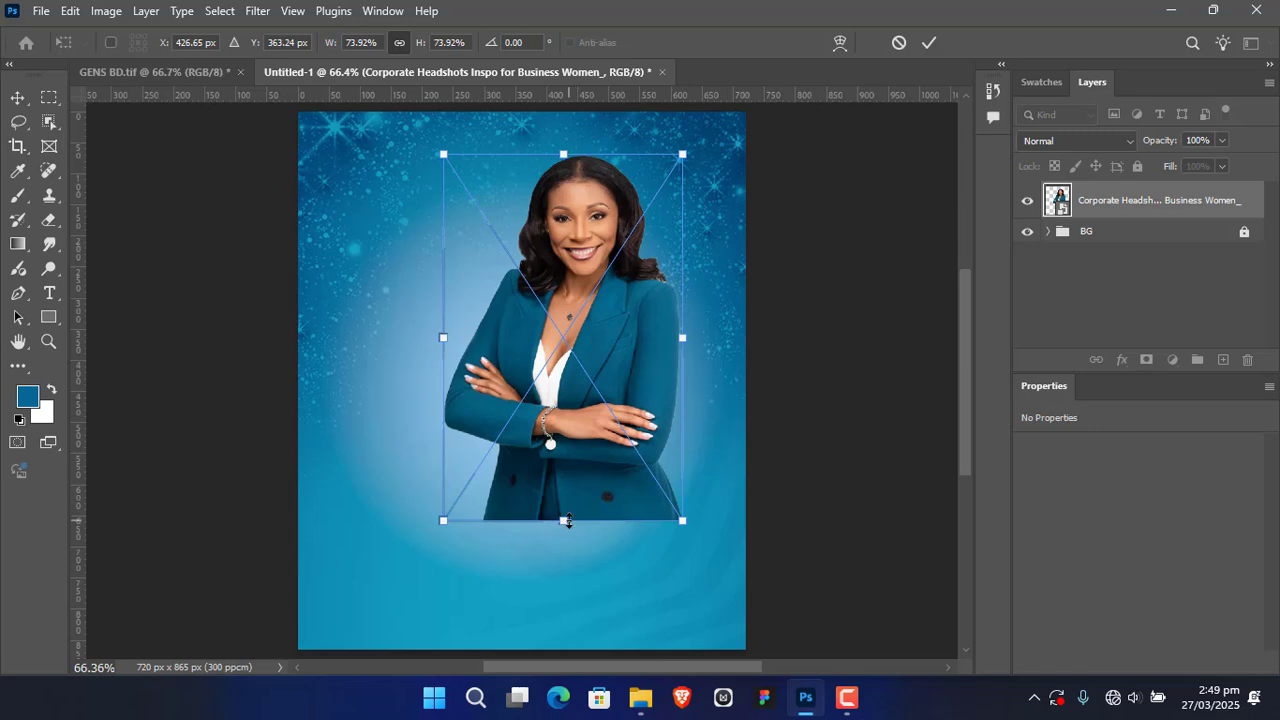
left_click_drag(566, 520, 563, 542)
left_click_drag(570, 437, 562, 434)
left_click(930, 43)
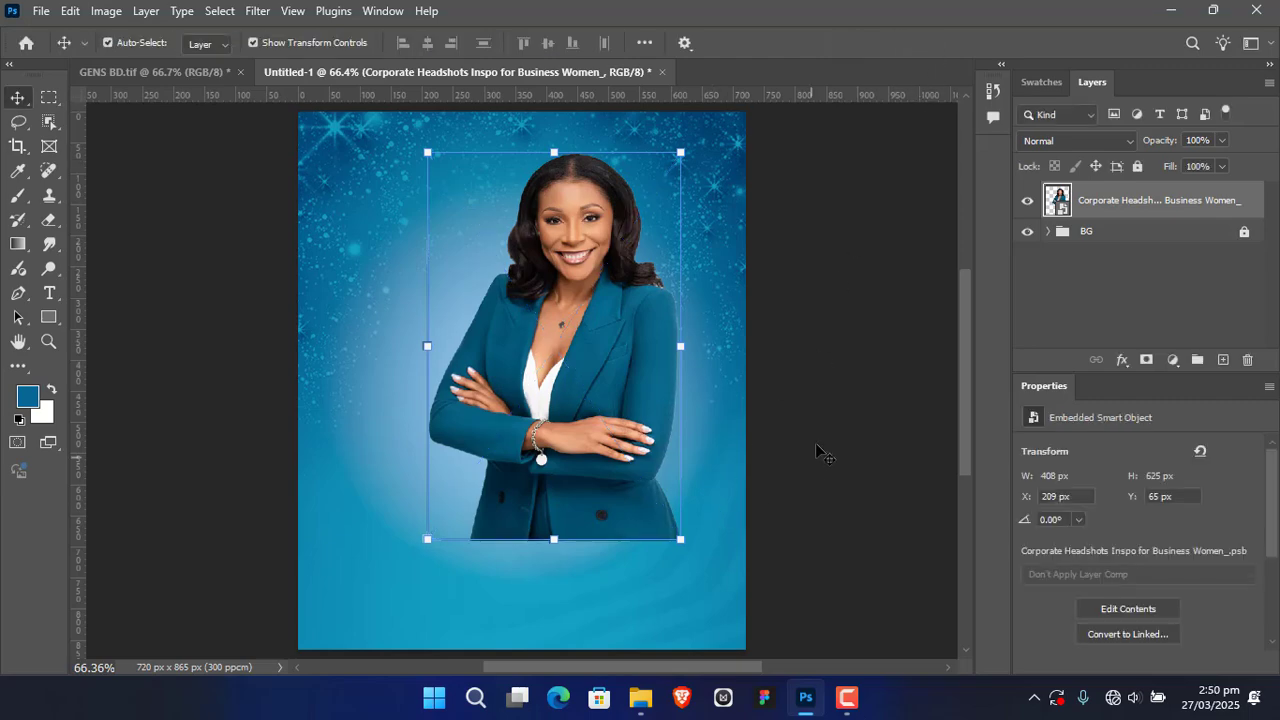
left_click(834, 415)
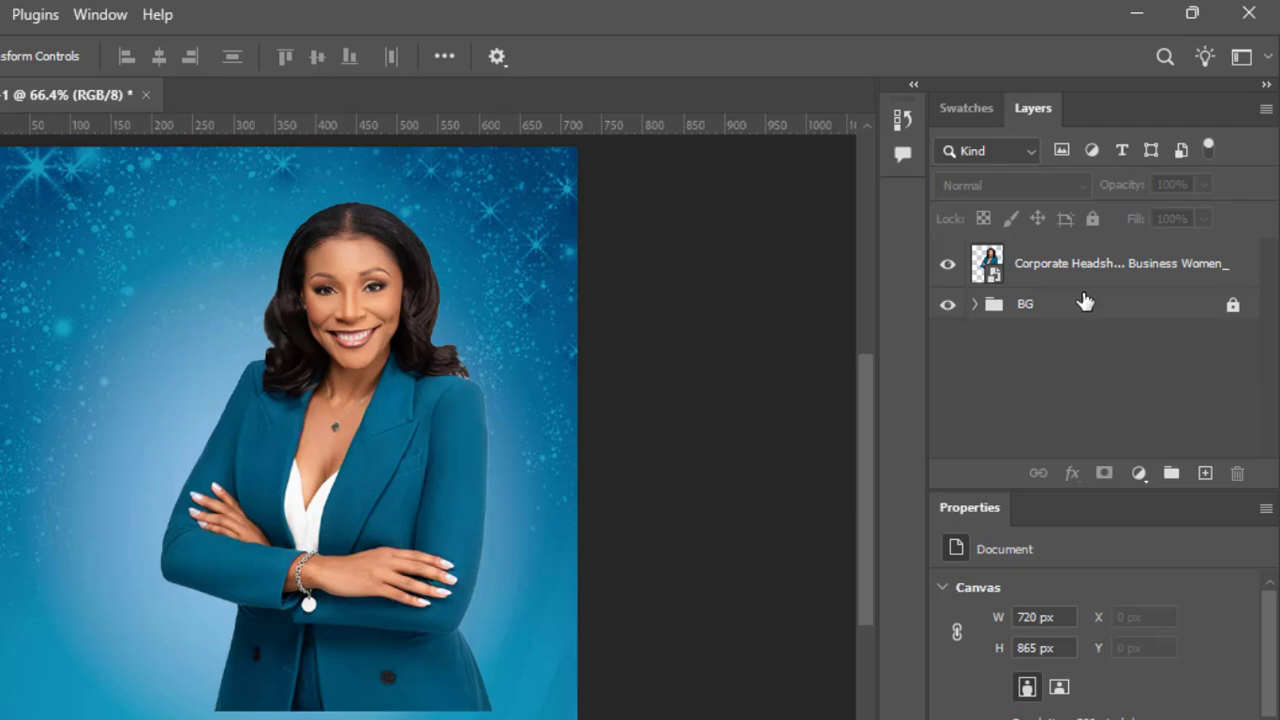
Step: Add a layer mask to the woman's layer and fade her jacket's lower edge with a soft 190 px black brush
left_click(1085, 282)
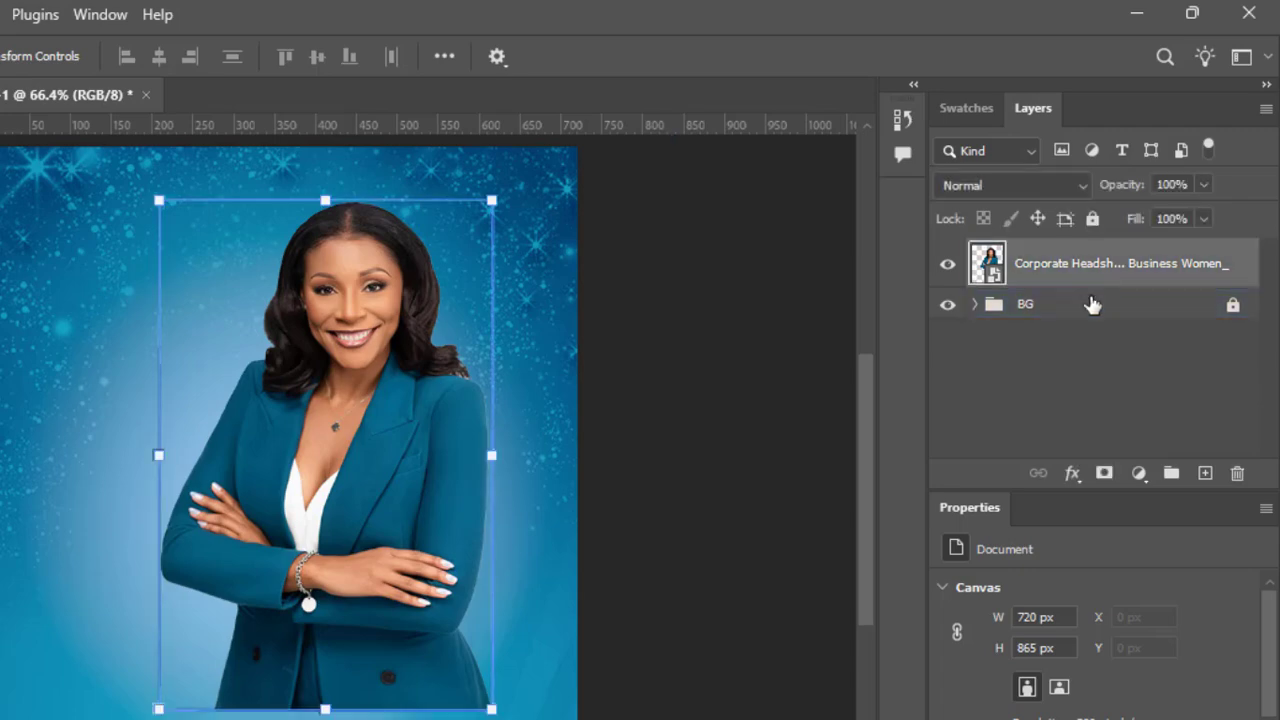
left_click(1102, 472)
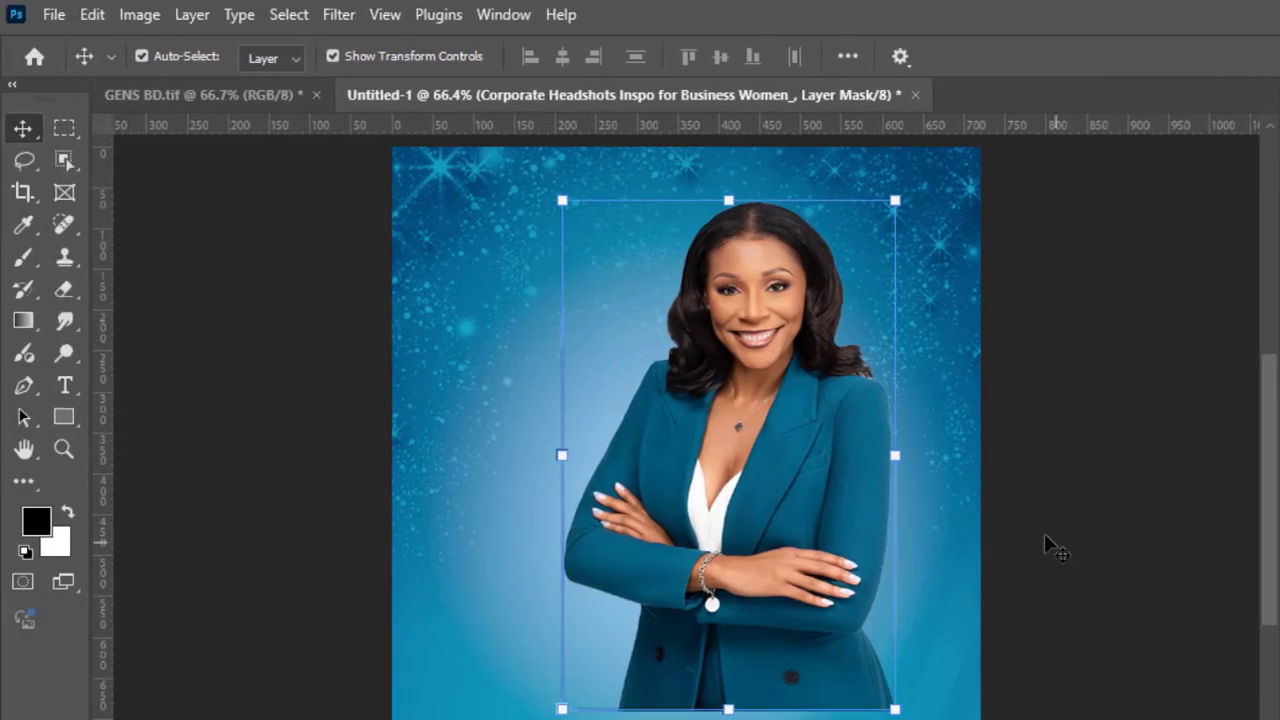
left_click(38, 254)
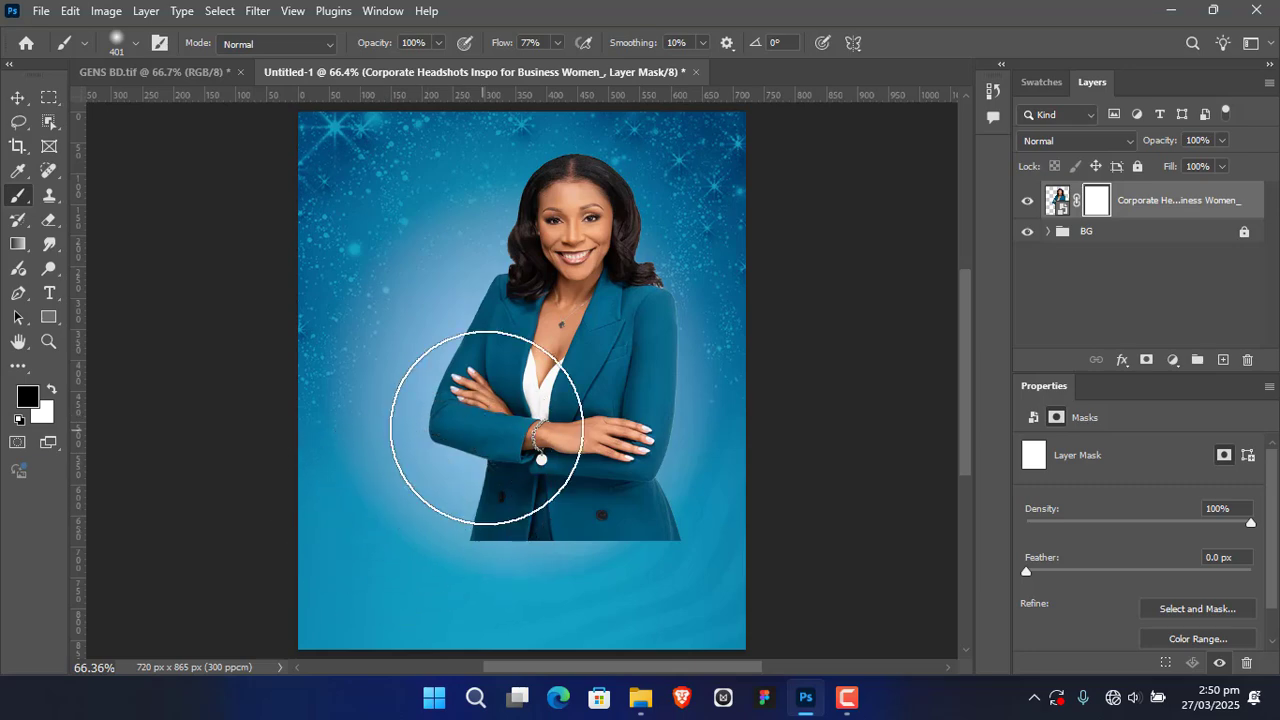
right_click(530, 409)
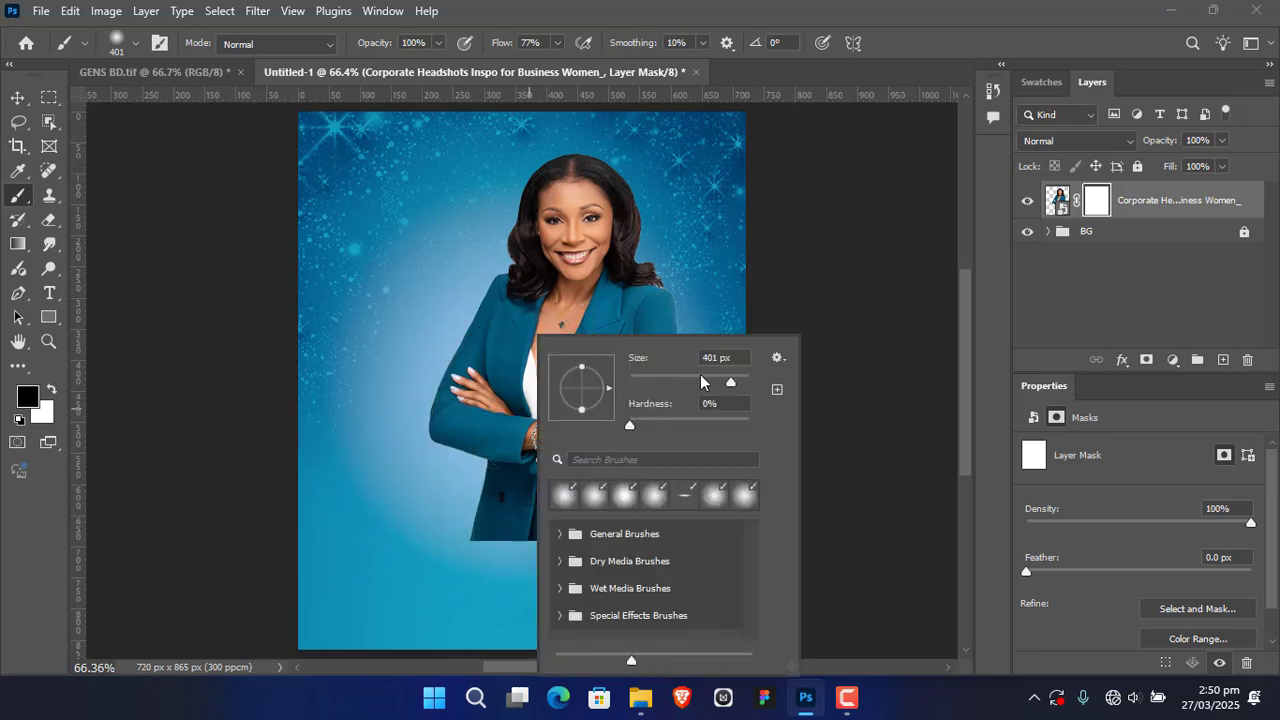
left_click_drag(701, 381, 716, 382)
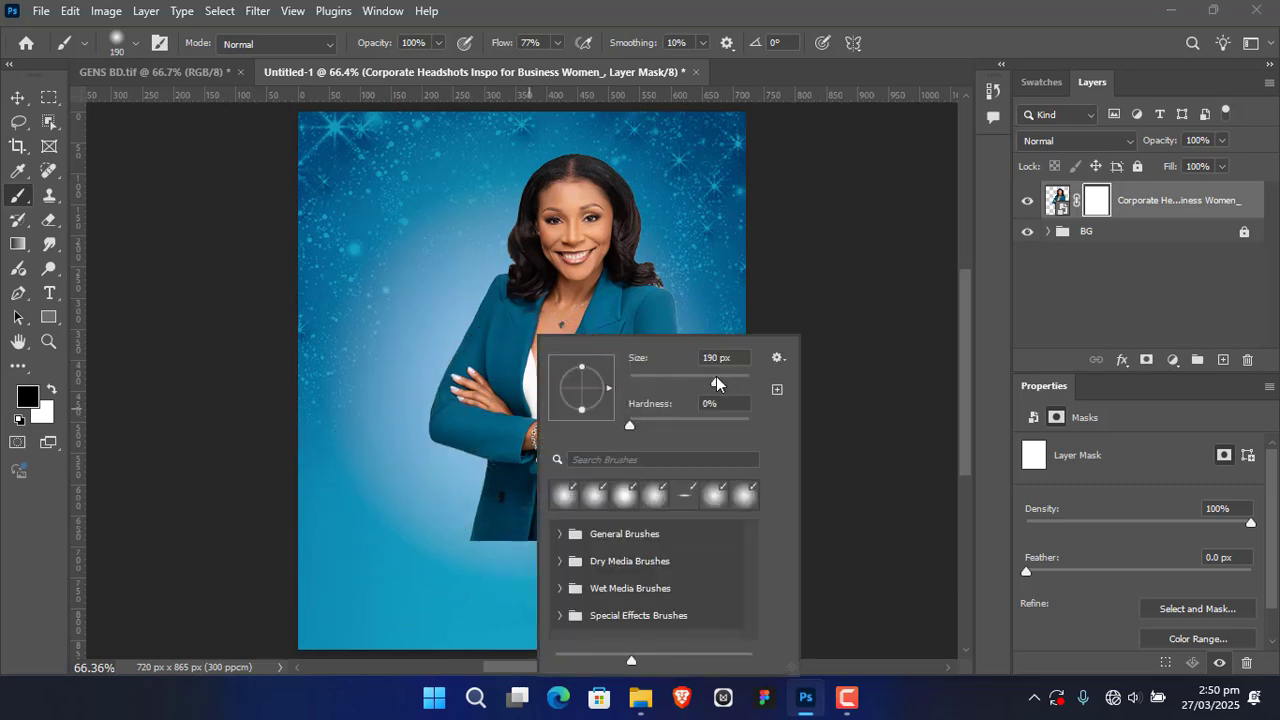
left_click(886, 221)
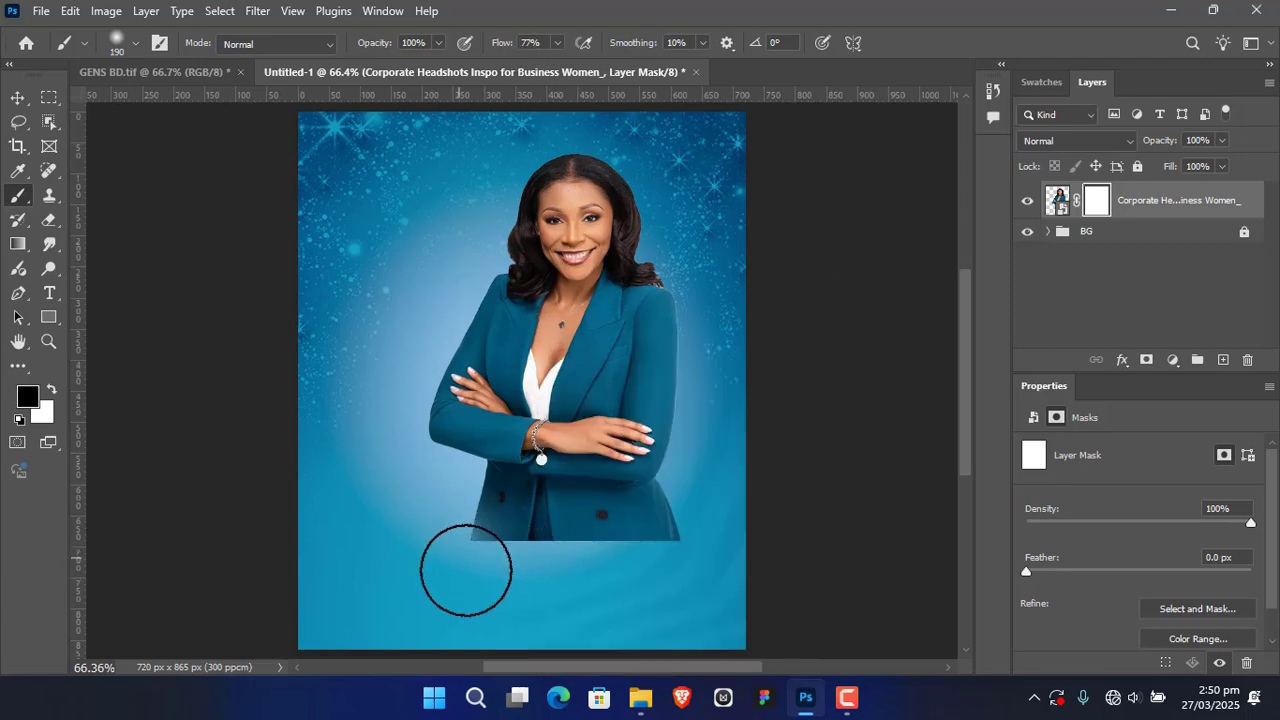
mouse_move(466, 570)
left_mouse_down()
mouse_move(507, 598)
mouse_move(501, 573)
mouse_move(579, 585)
mouse_move(696, 566)
mouse_move(635, 594)
mouse_move(706, 542)
mouse_move(576, 604)
mouse_move(469, 566)
mouse_move(618, 581)
mouse_move(633, 564)
mouse_move(440, 553)
mouse_move(460, 585)
left_mouse_up()
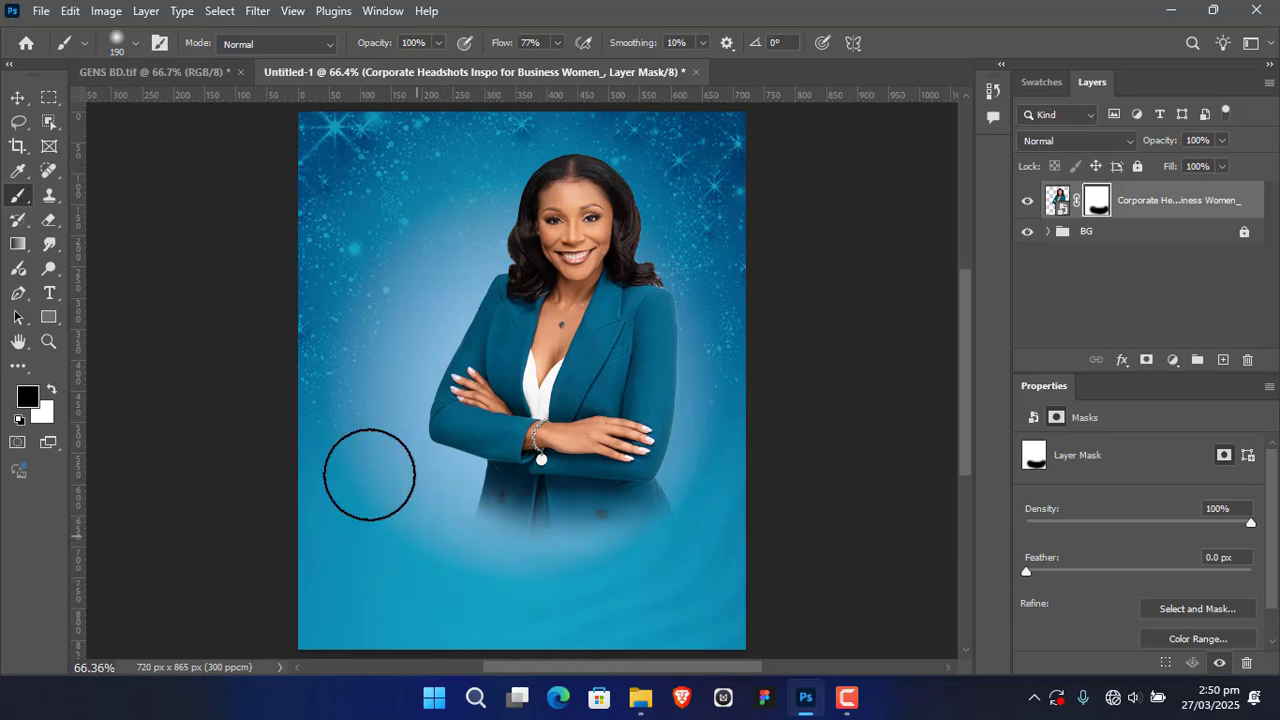
left_click(18, 98)
left_click(789, 466)
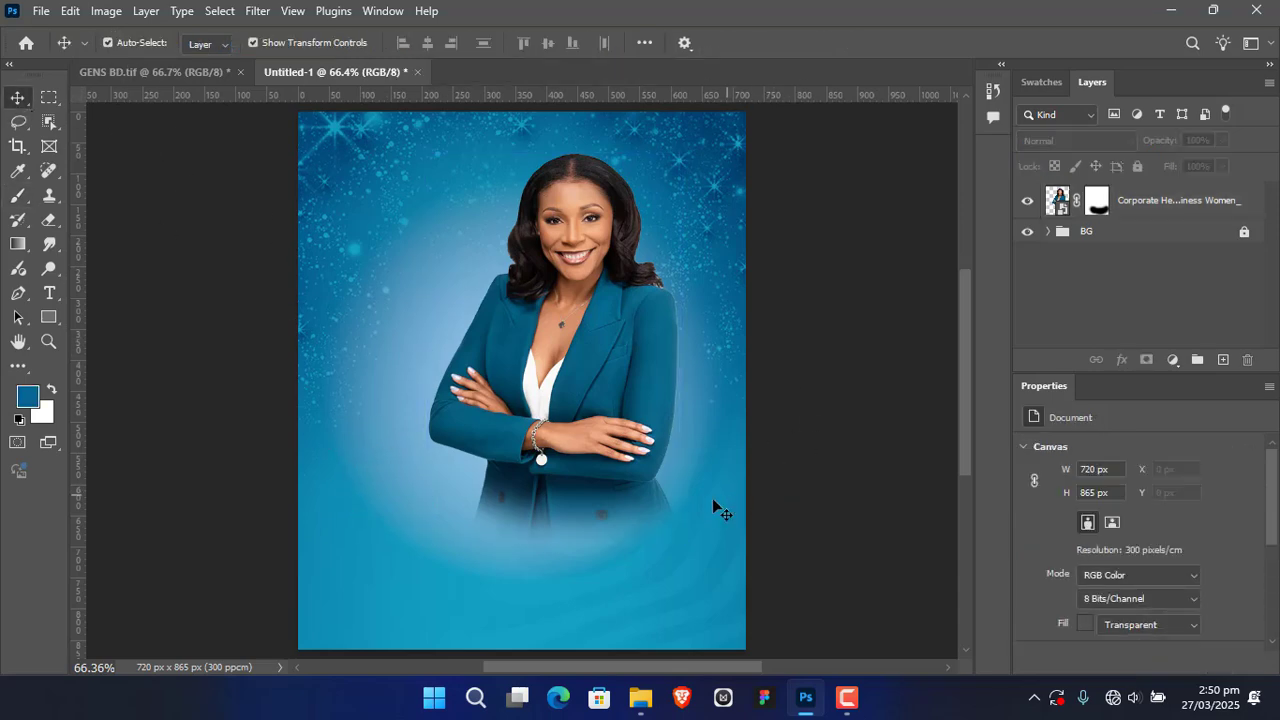
Step: Place Beautiful Black Business Woman Branding Inspiration_.jpeg from the LADY BLUE SUIT BD folder above the first portrait and rasterize its layer
left_click(641, 706)
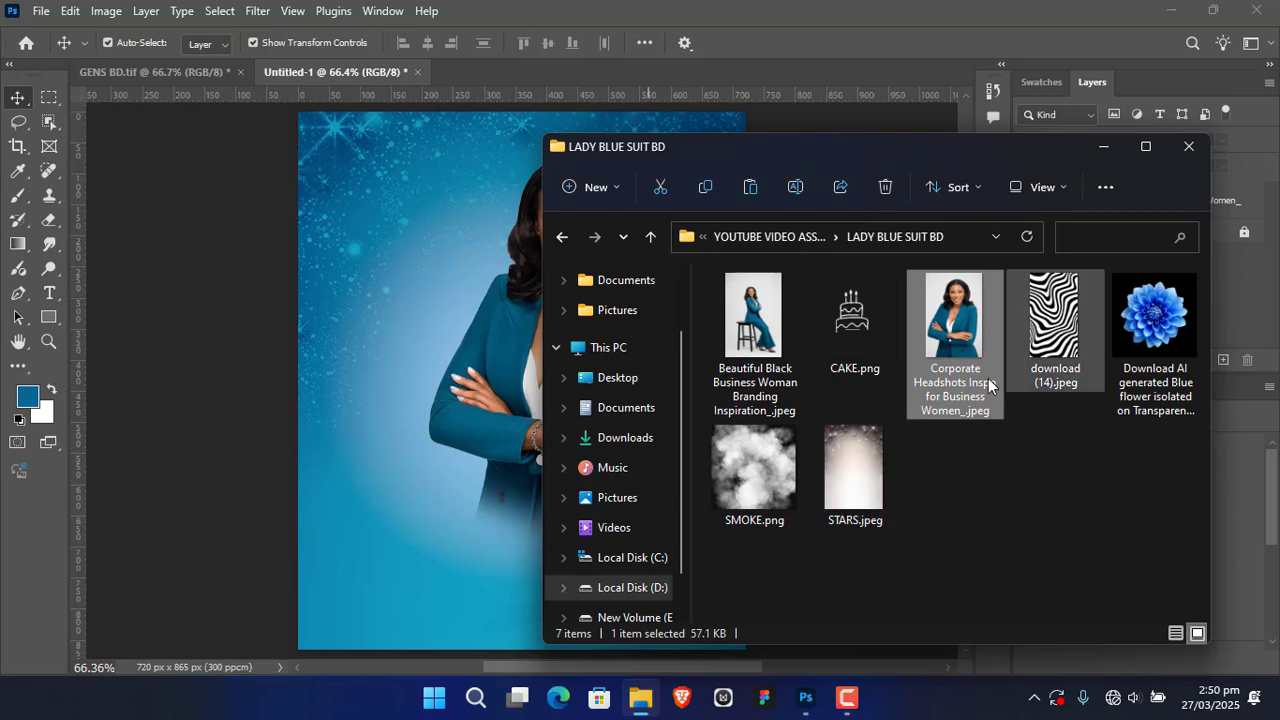
left_click_drag(760, 320, 361, 349)
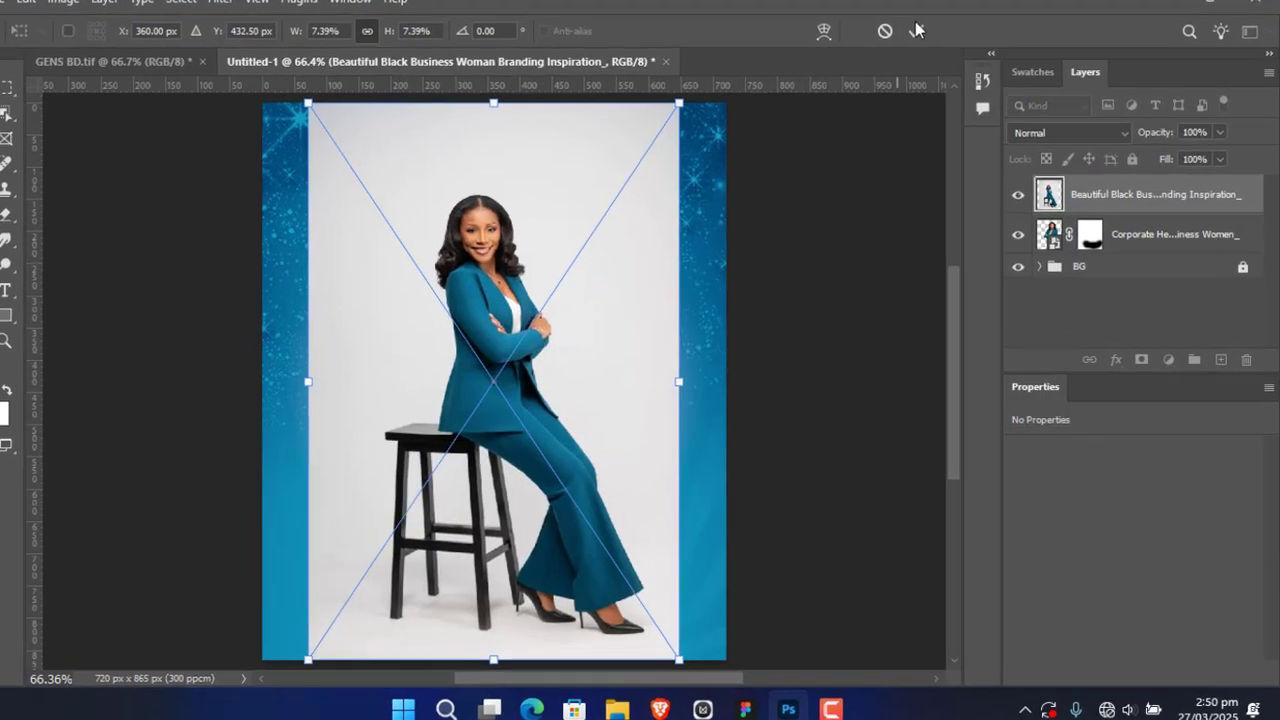
left_click(926, 42)
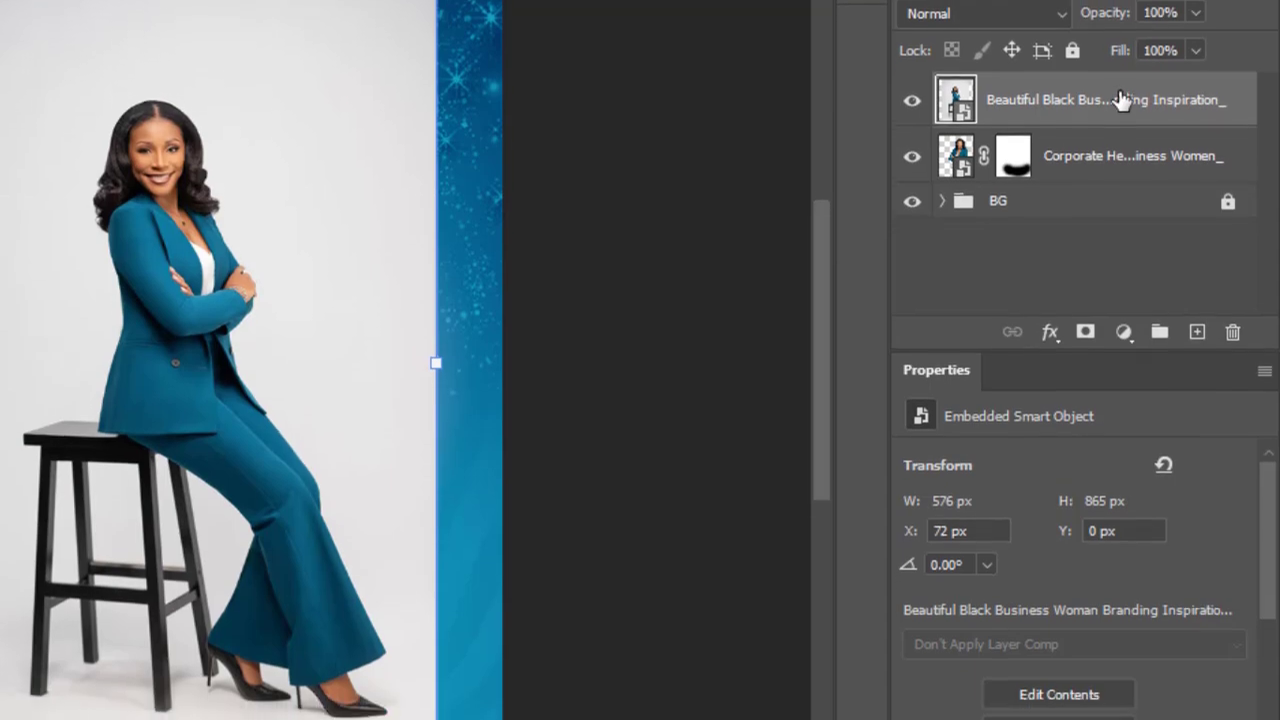
right_click(1120, 100)
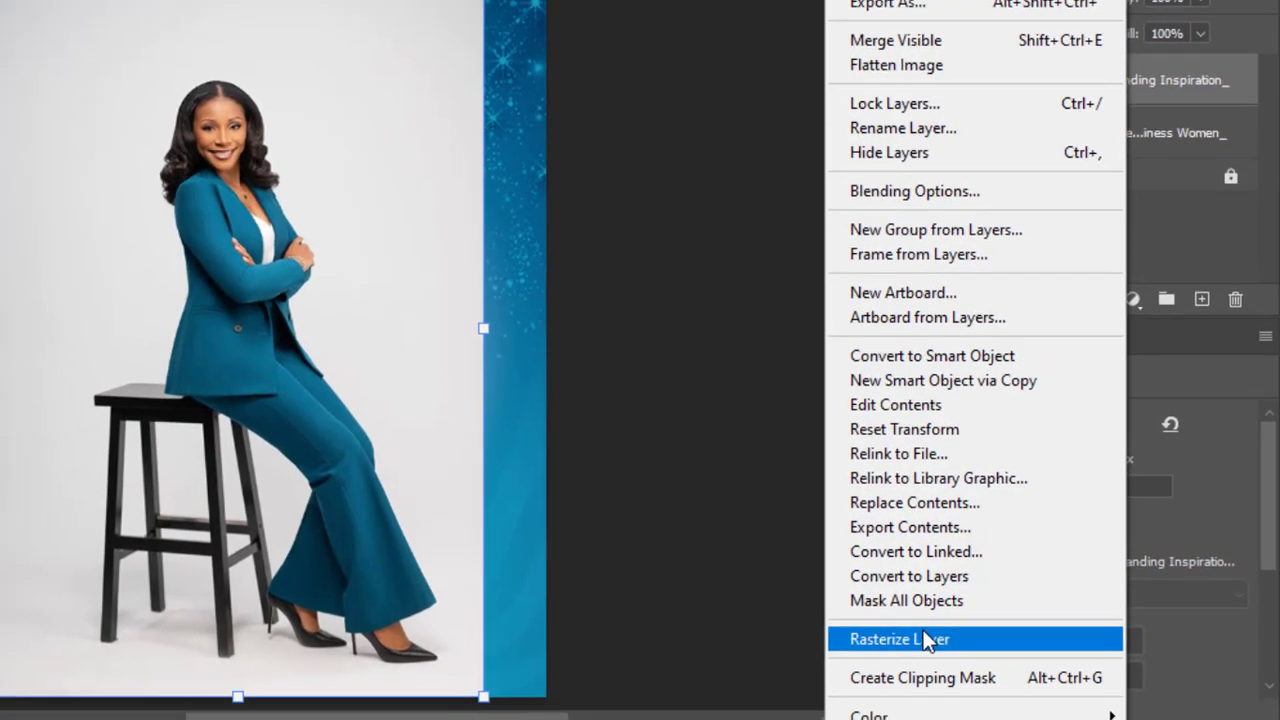
left_click(925, 640)
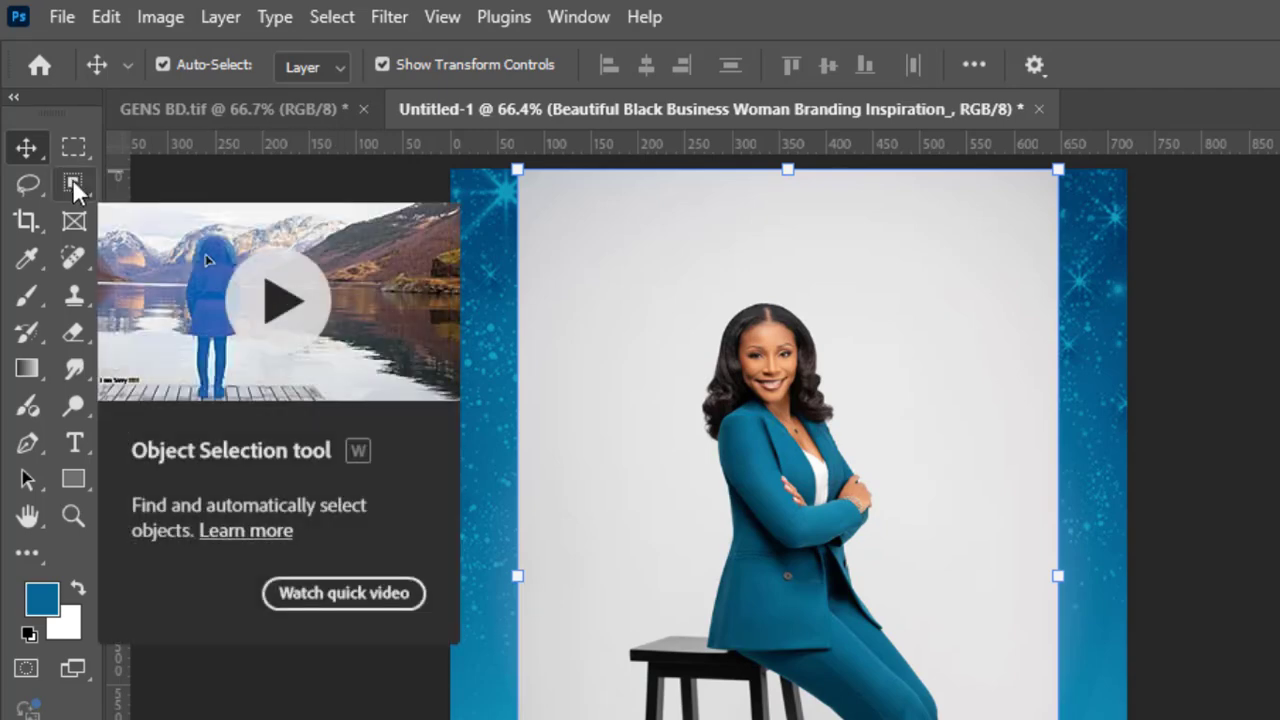
Step: Select the seated woman and the stool together with the Object Selection tool in add-to-selection mode
left_click(75, 179)
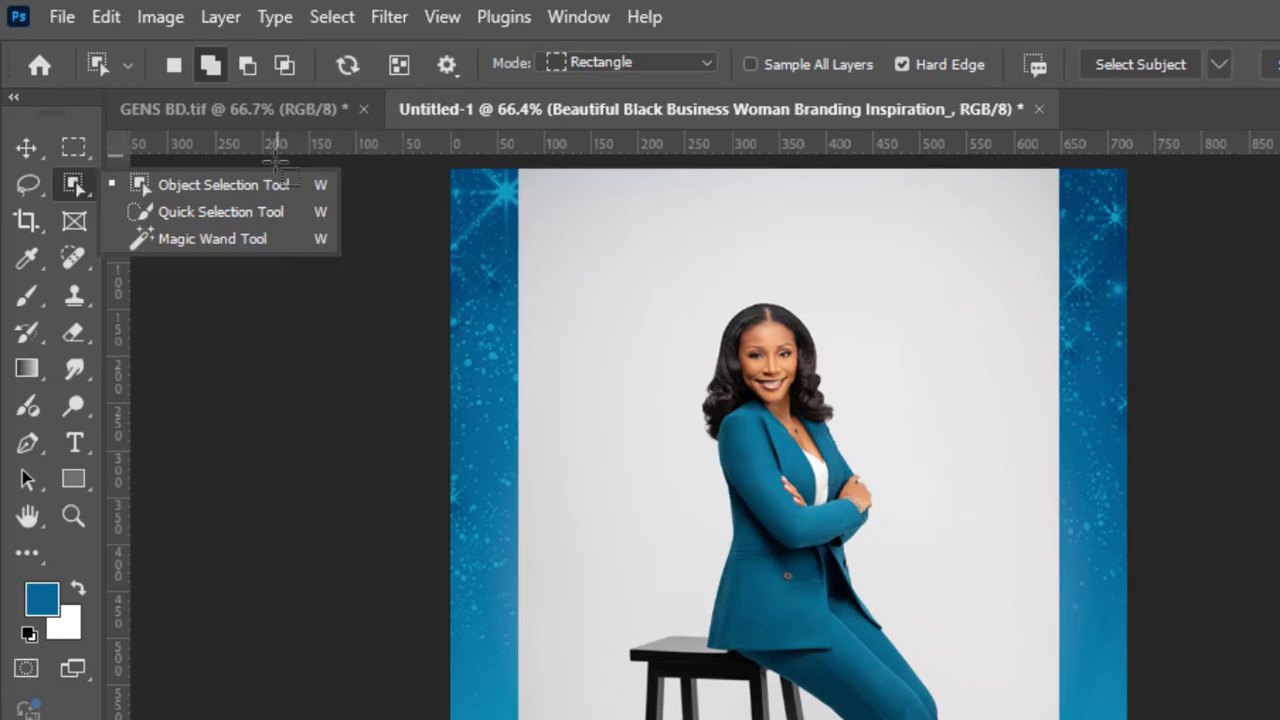
left_click(262, 184)
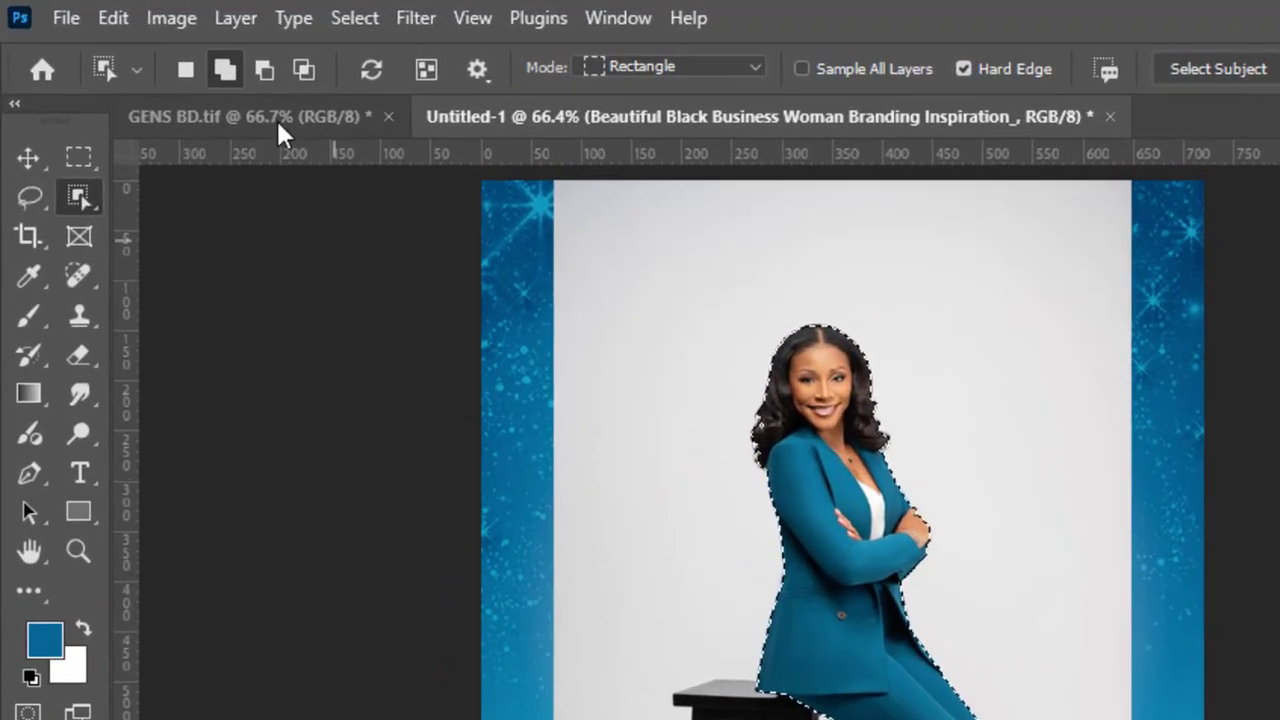
left_click(225, 69)
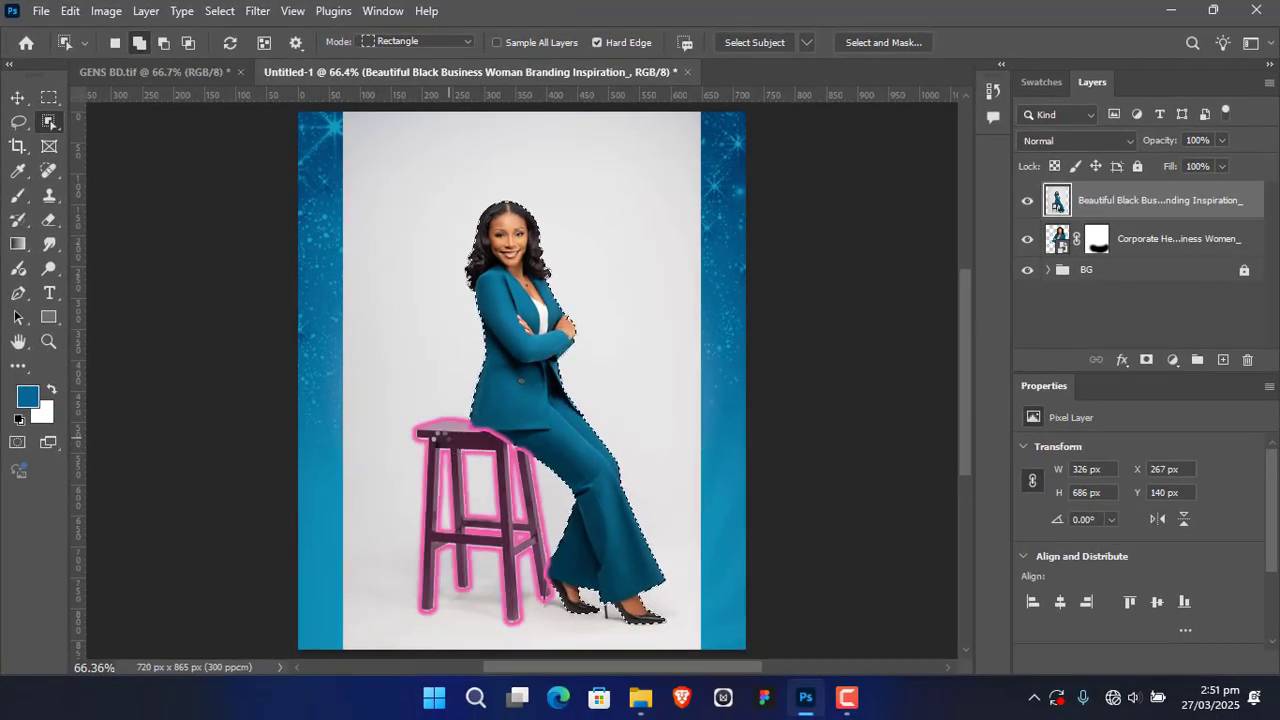
left_click(448, 436)
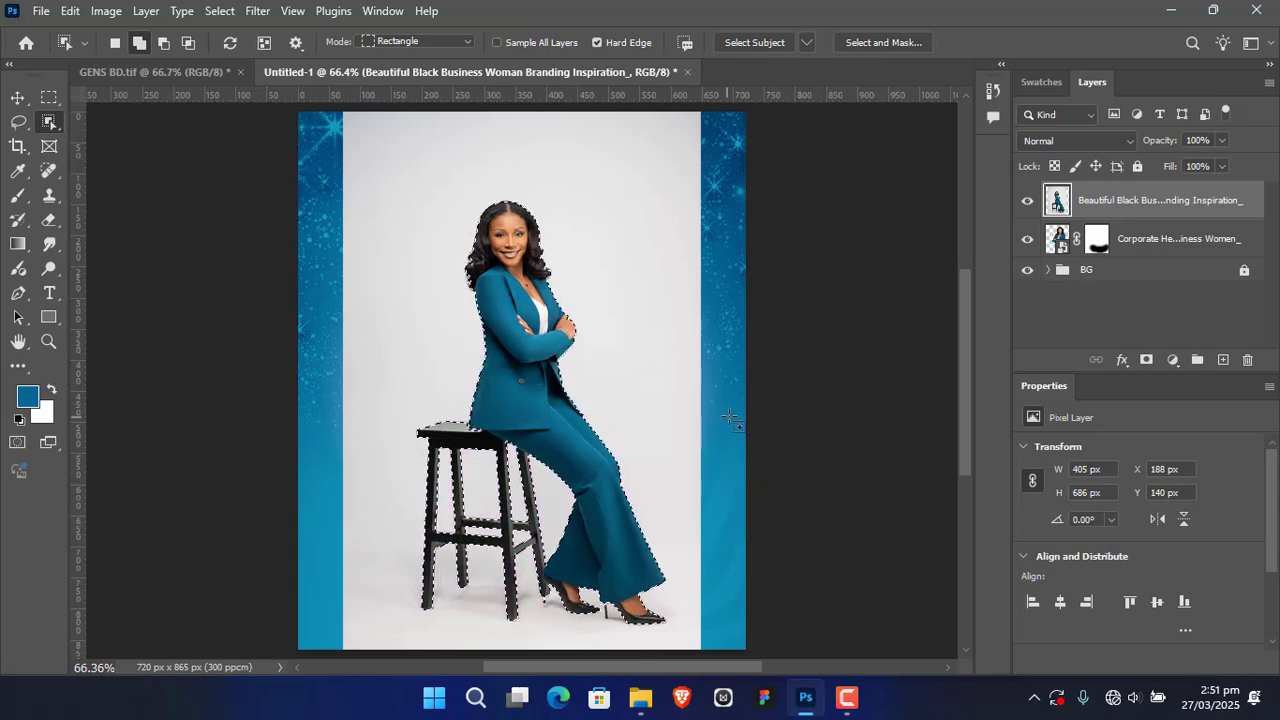
Step: Mask the seated photo's layer to the selection and convert the masked layer to a smart object
left_click(17, 97)
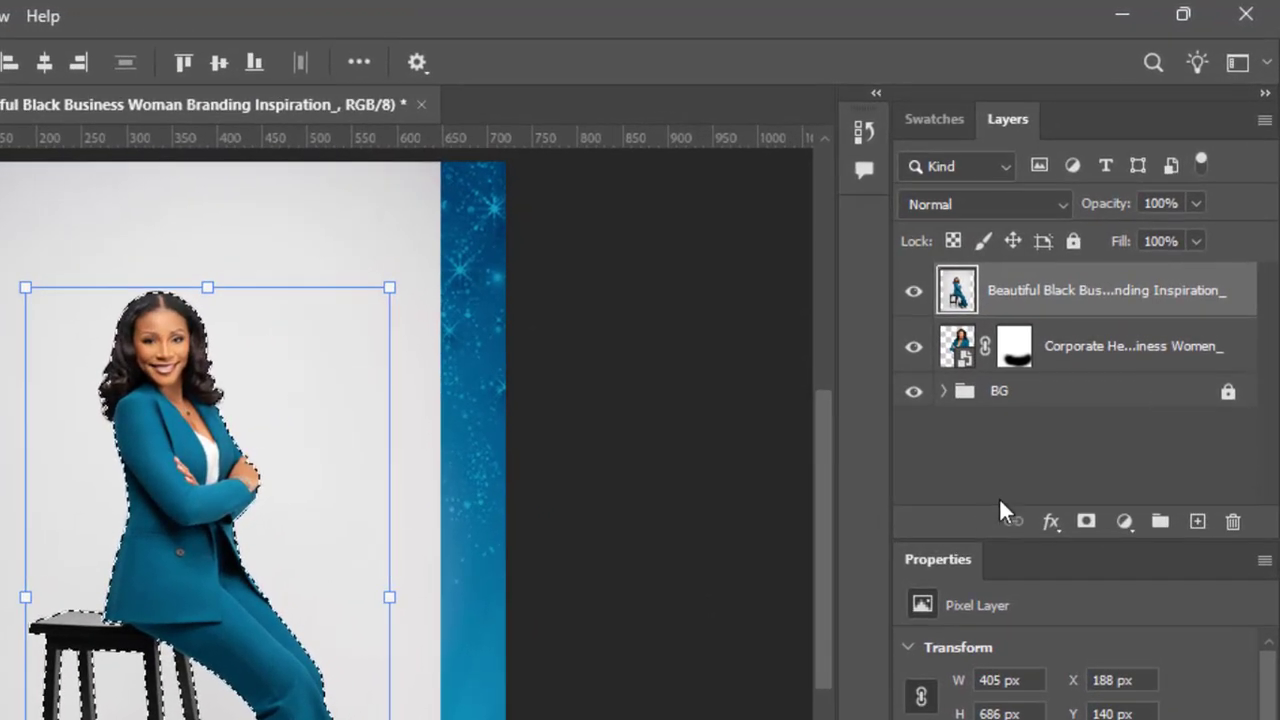
left_click(1085, 522)
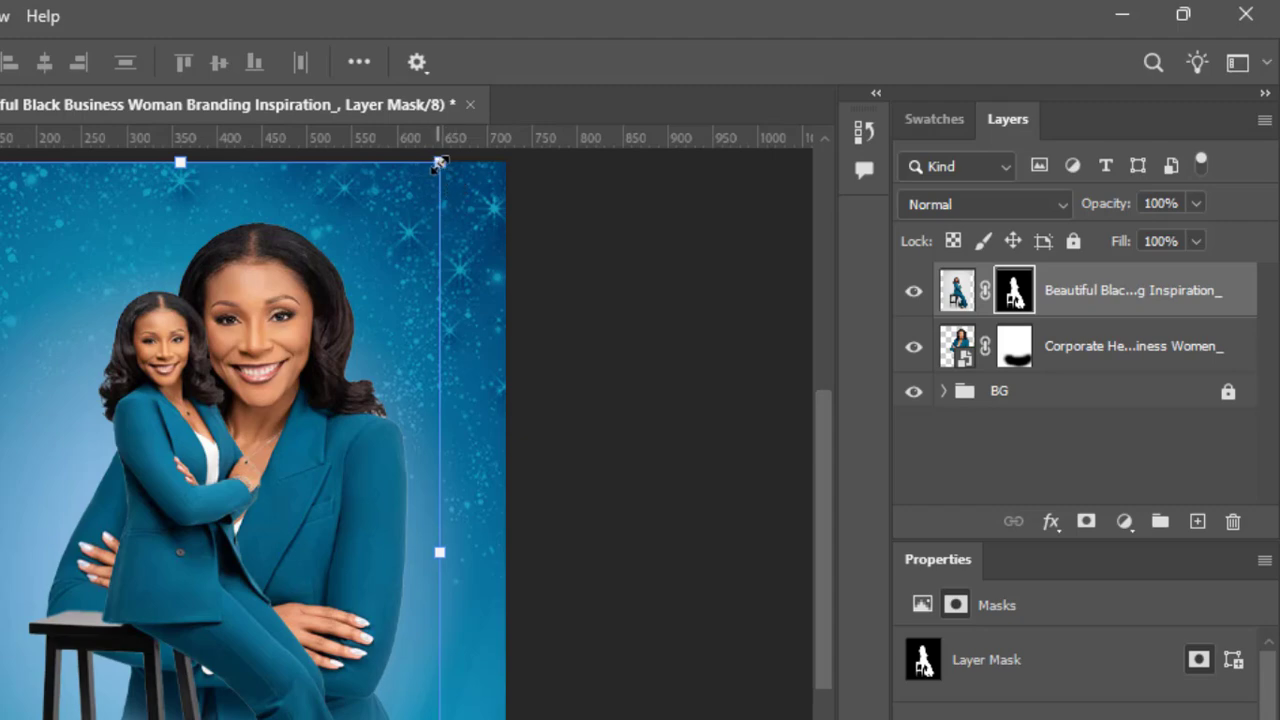
right_click(1120, 290)
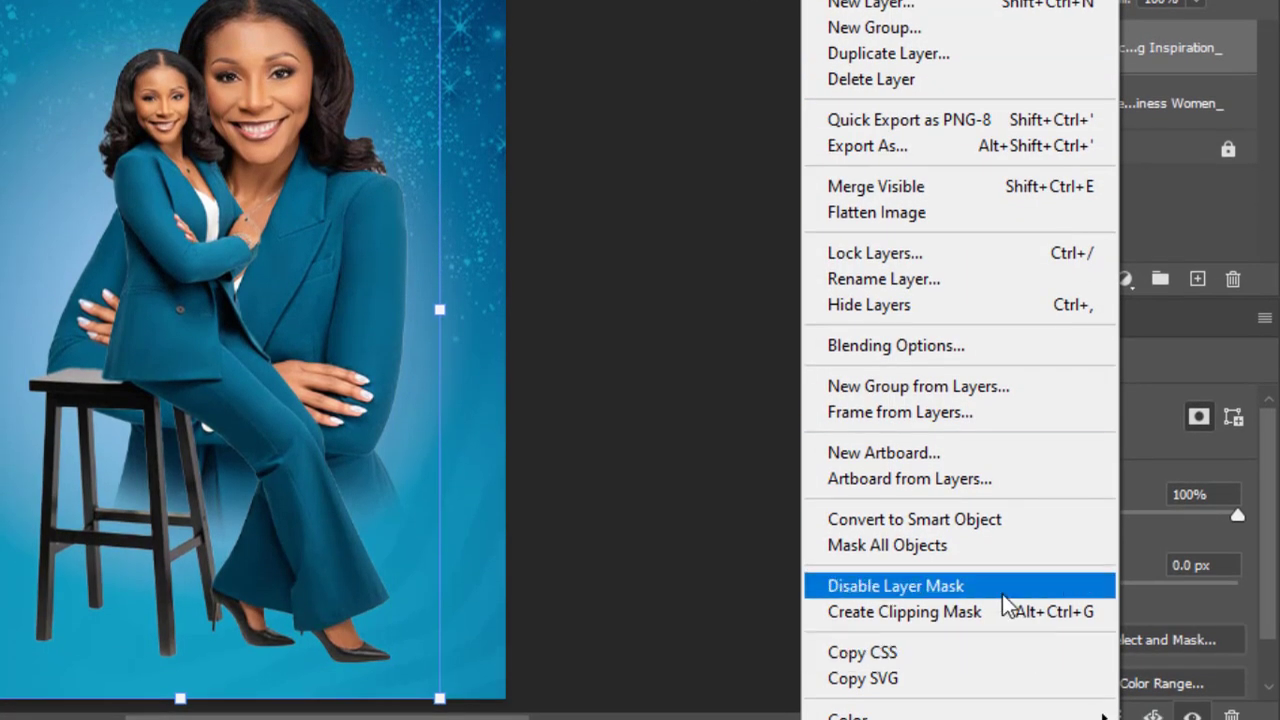
left_click(972, 523)
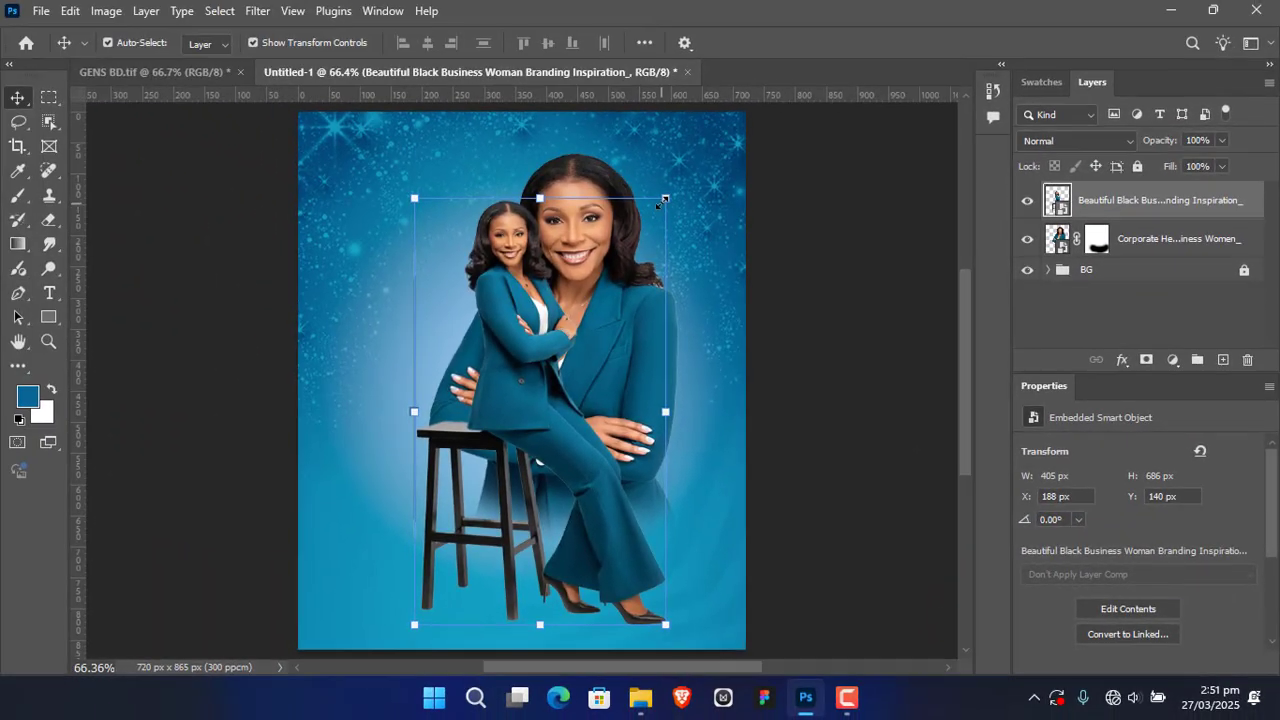
Step: Scale the seated woman down to about 254 × 430 px and position her at about X 363 px, Y 345 px
left_click_drag(665, 199, 586, 363)
left_click_drag(497, 458, 594, 440)
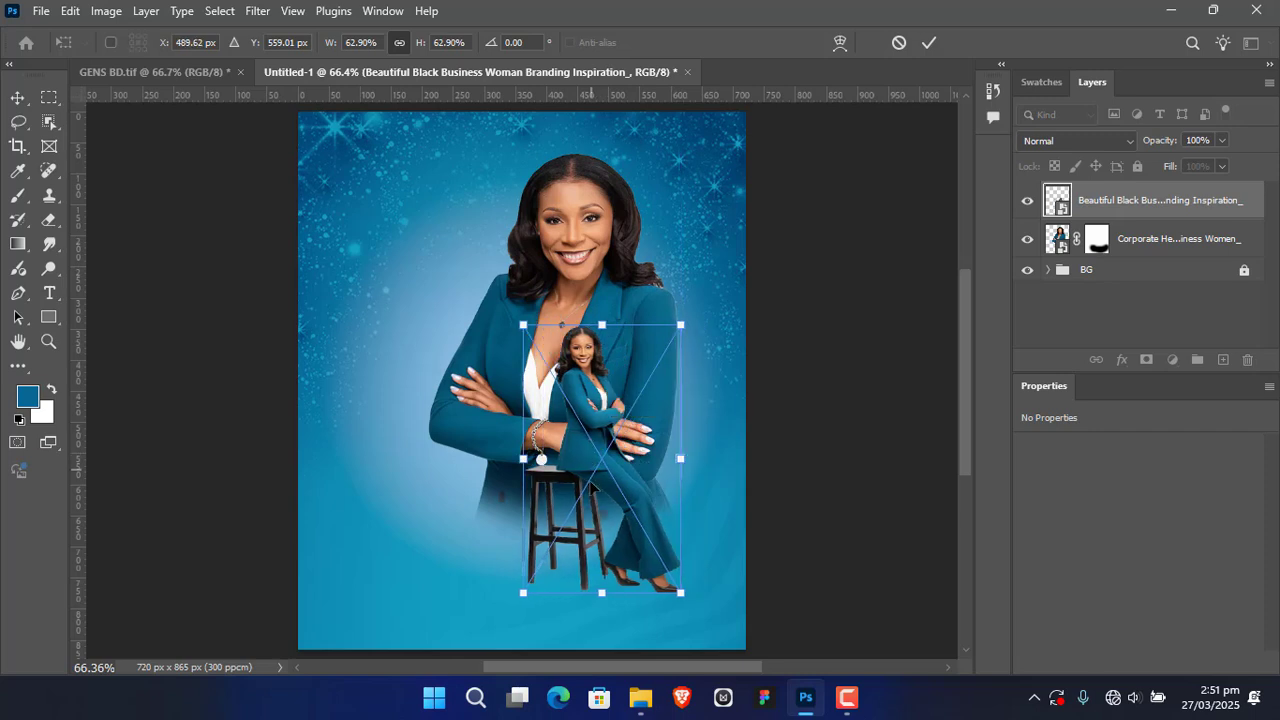
left_click(924, 46)
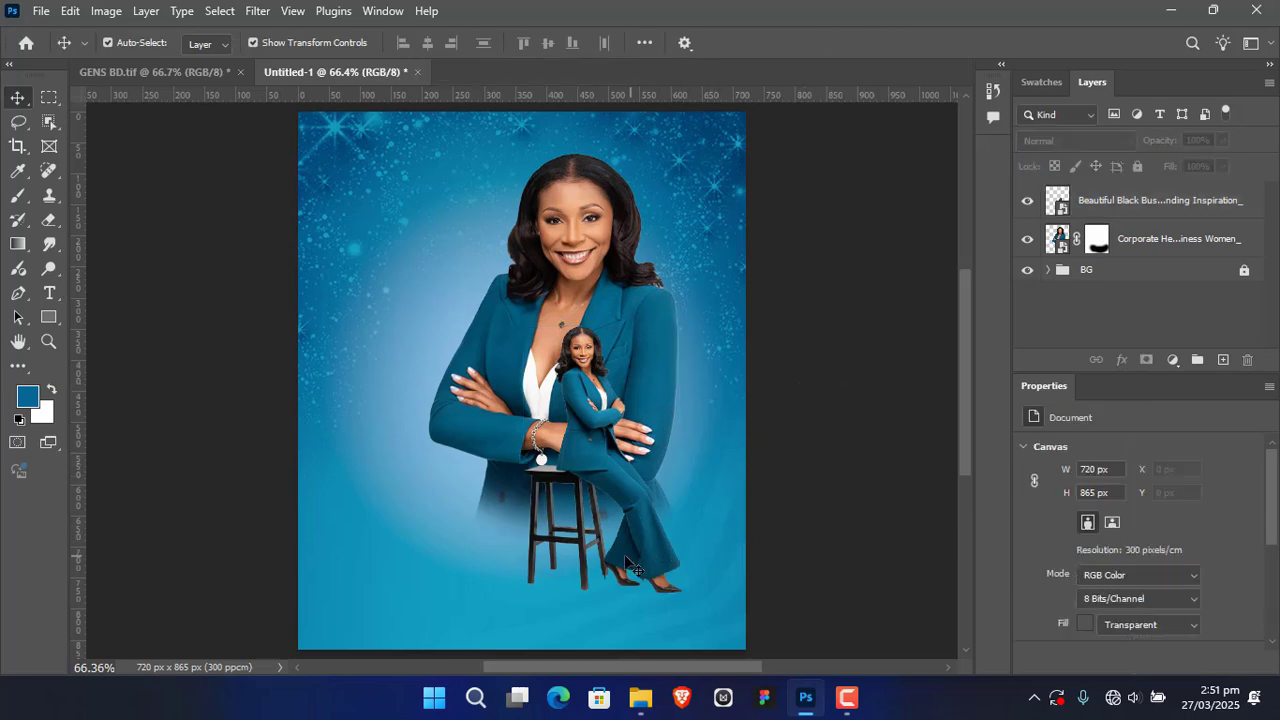
left_click(585, 497)
left_click(915, 333)
left_click(650, 510)
Step: Check the finished design in GENS BD.tif and enlarge the seated woman in Untitled-1 to about 286 × 486 px
left_click(182, 71)
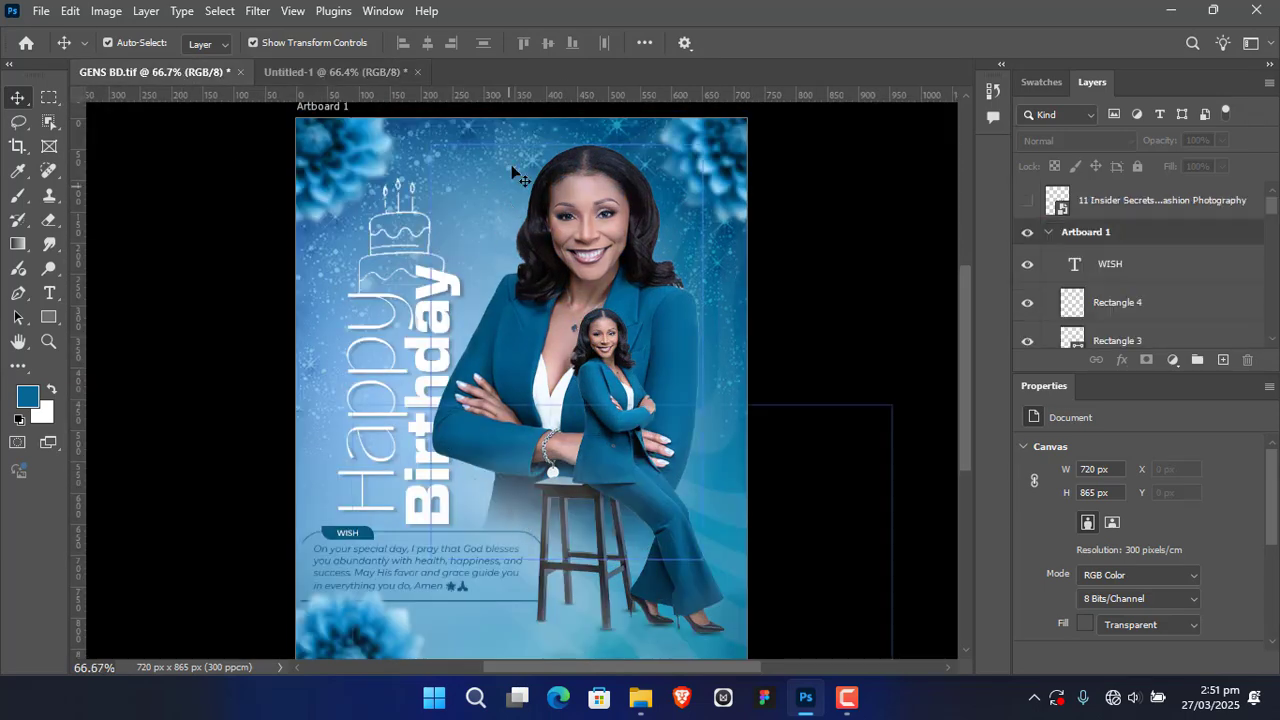
left_click(363, 69)
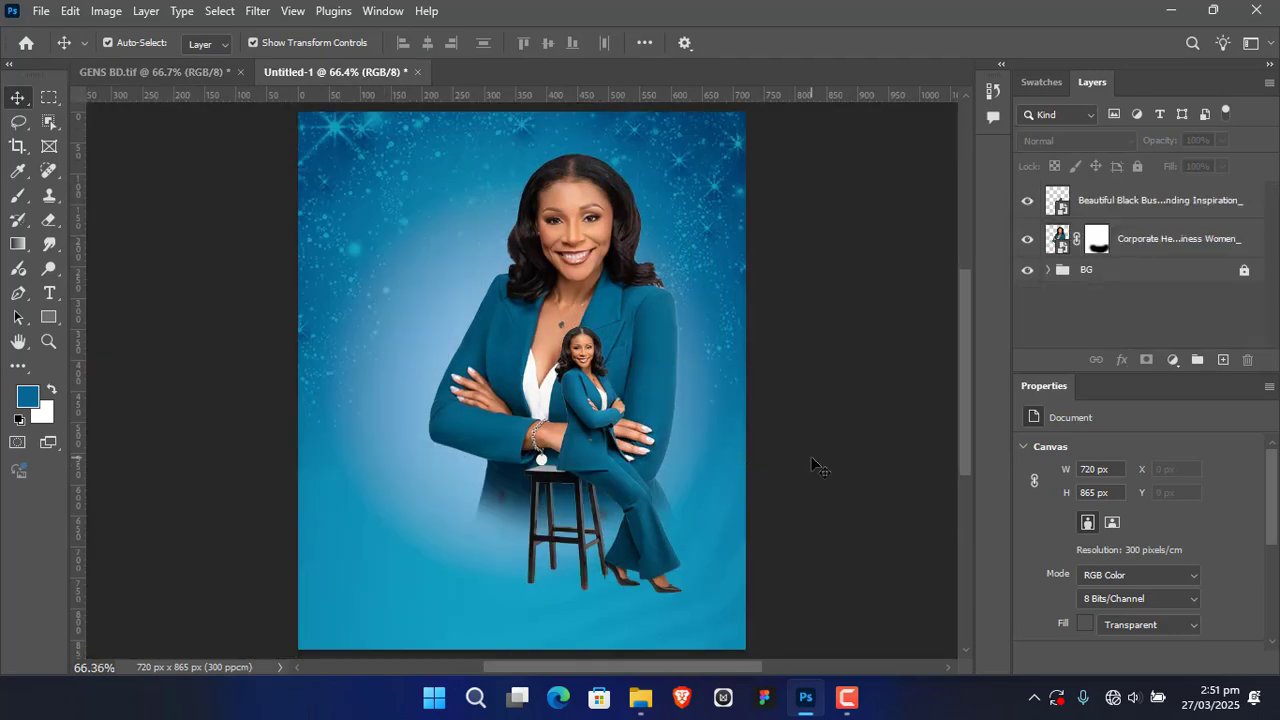
left_click(588, 468)
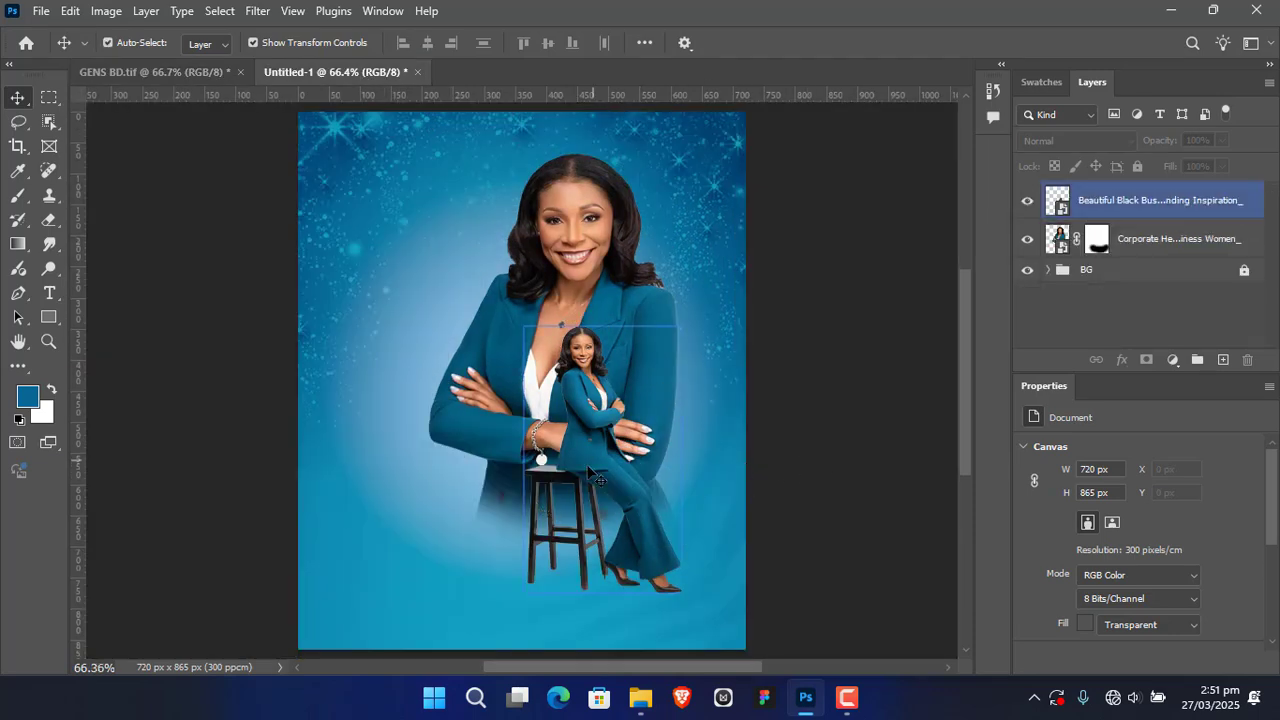
key("ctrl+t")
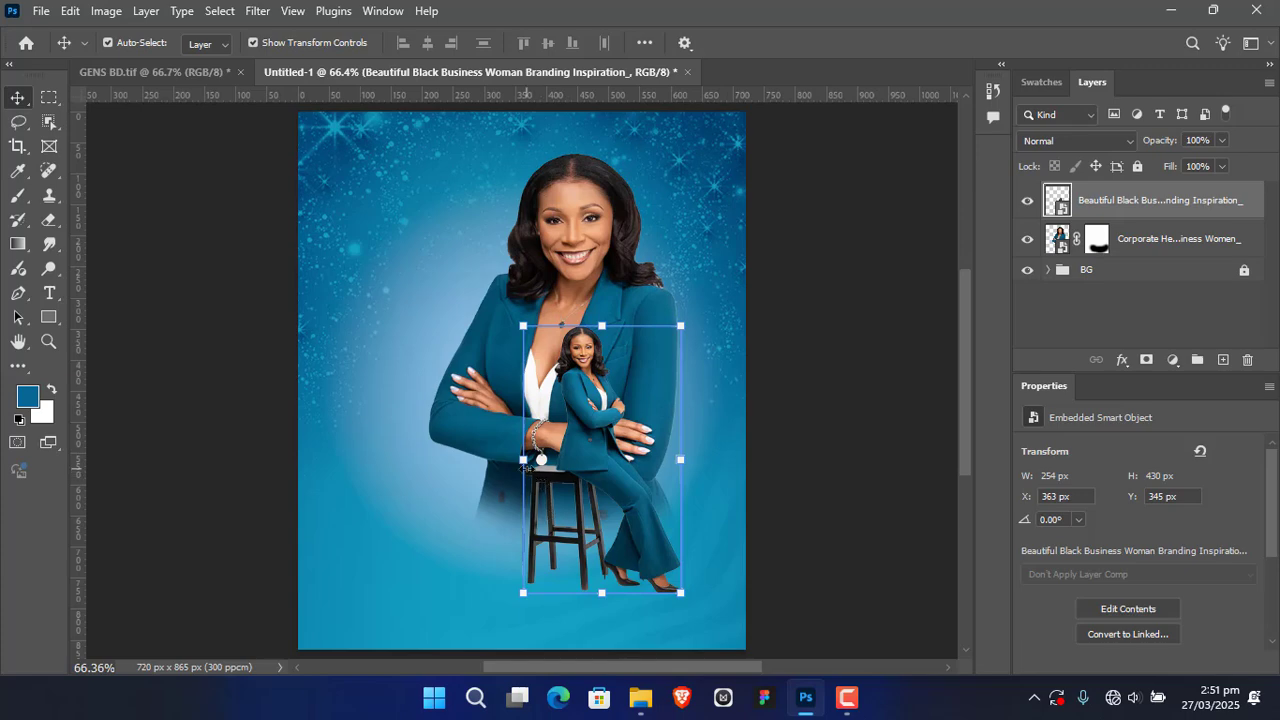
left_click_drag(524, 459, 507, 478)
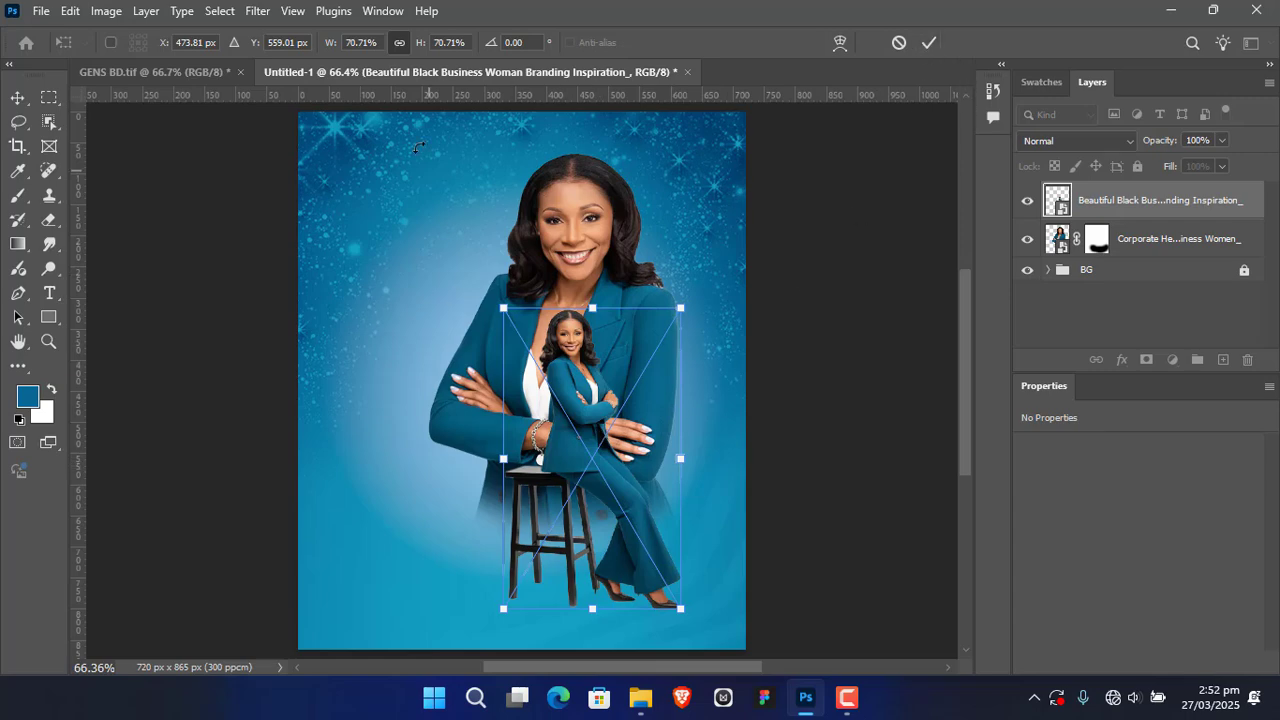
left_click(929, 43)
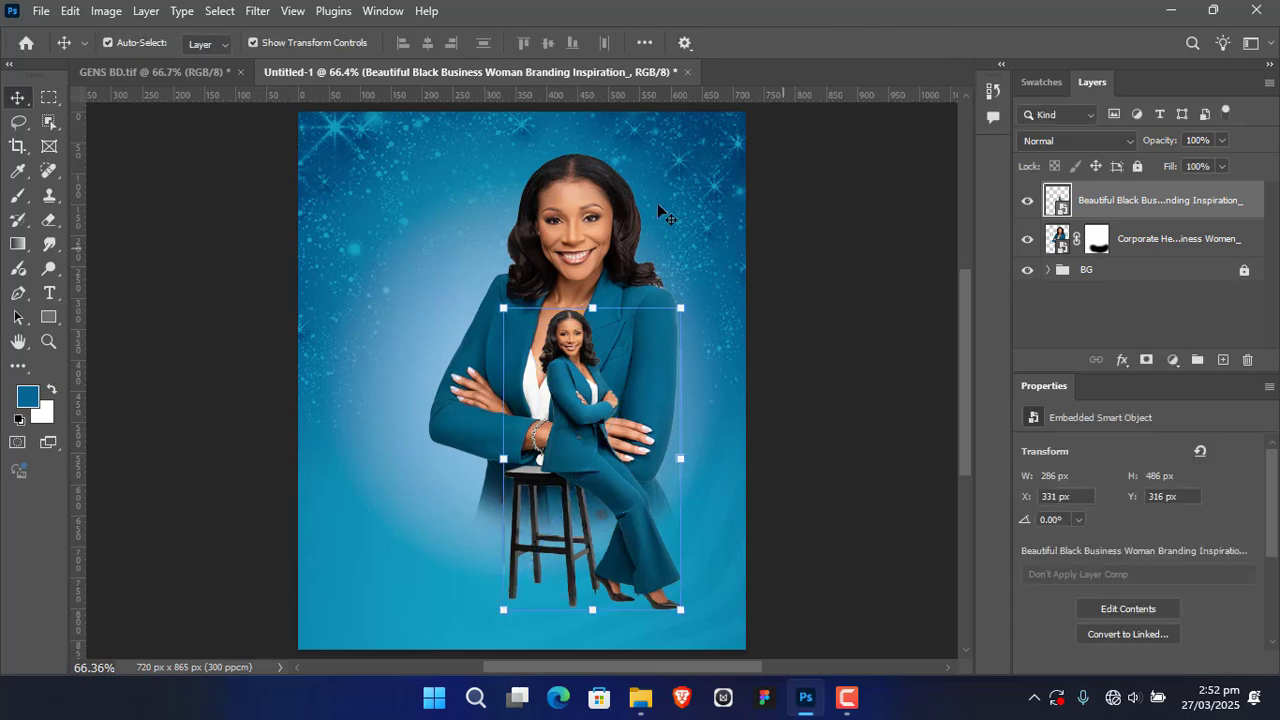
Step: Compare the placement with GENS BD.tif and move the seated woman to about X 360 px, Y 340 px
left_click(208, 78)
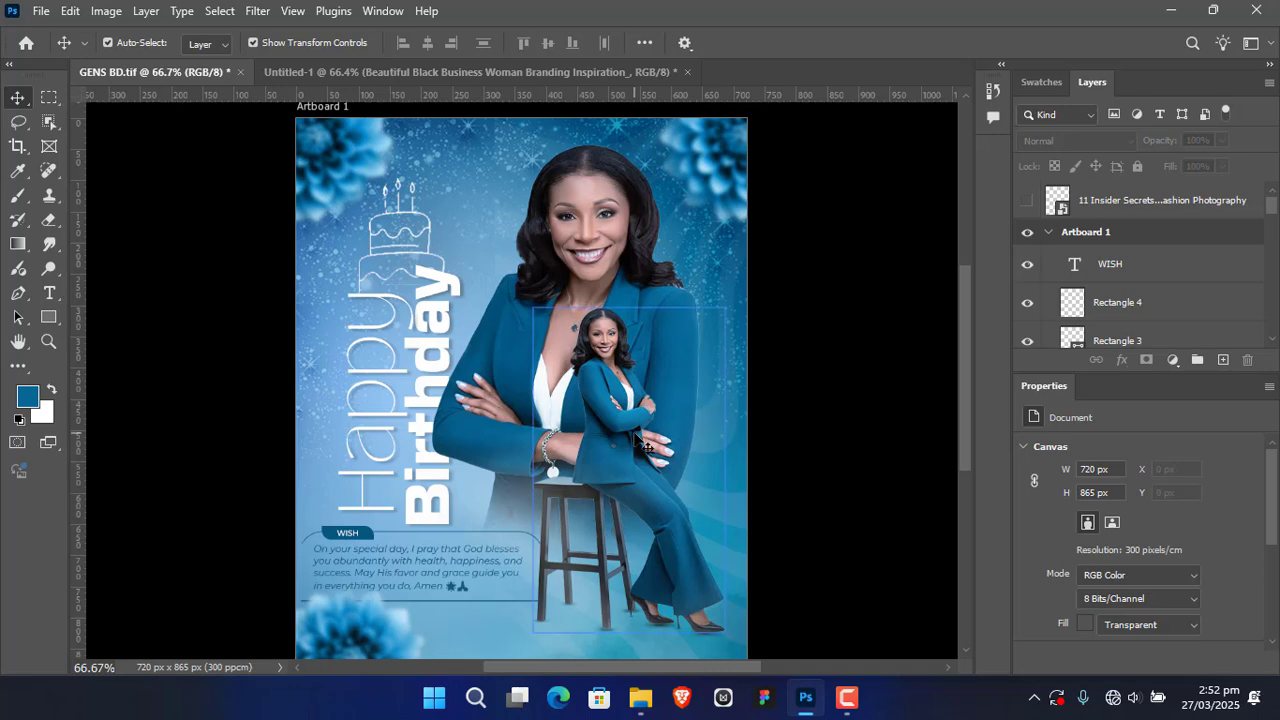
left_click(567, 76)
left_click_drag(595, 480, 620, 497)
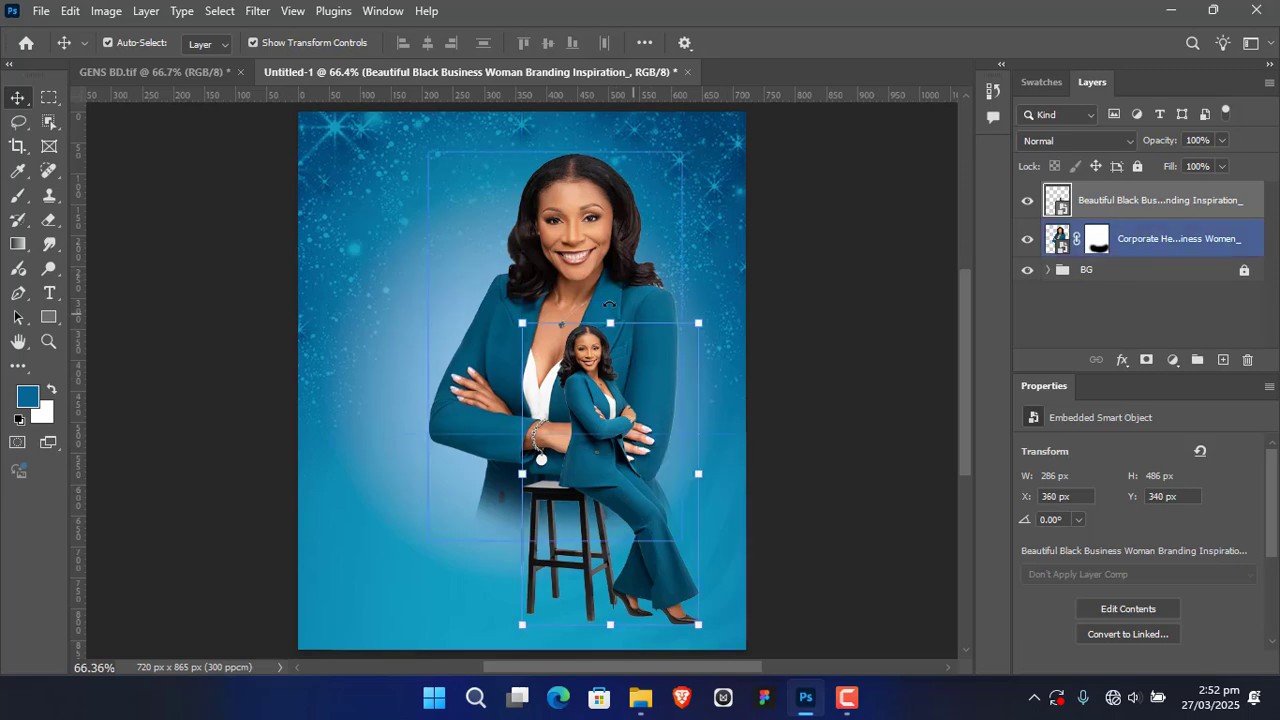
Step: Enlarge the large portrait to about 426 × 653 px, position it at about X 207 px, Y 37 px, and deselect it
left_click_drag(577, 271, 590, 278)
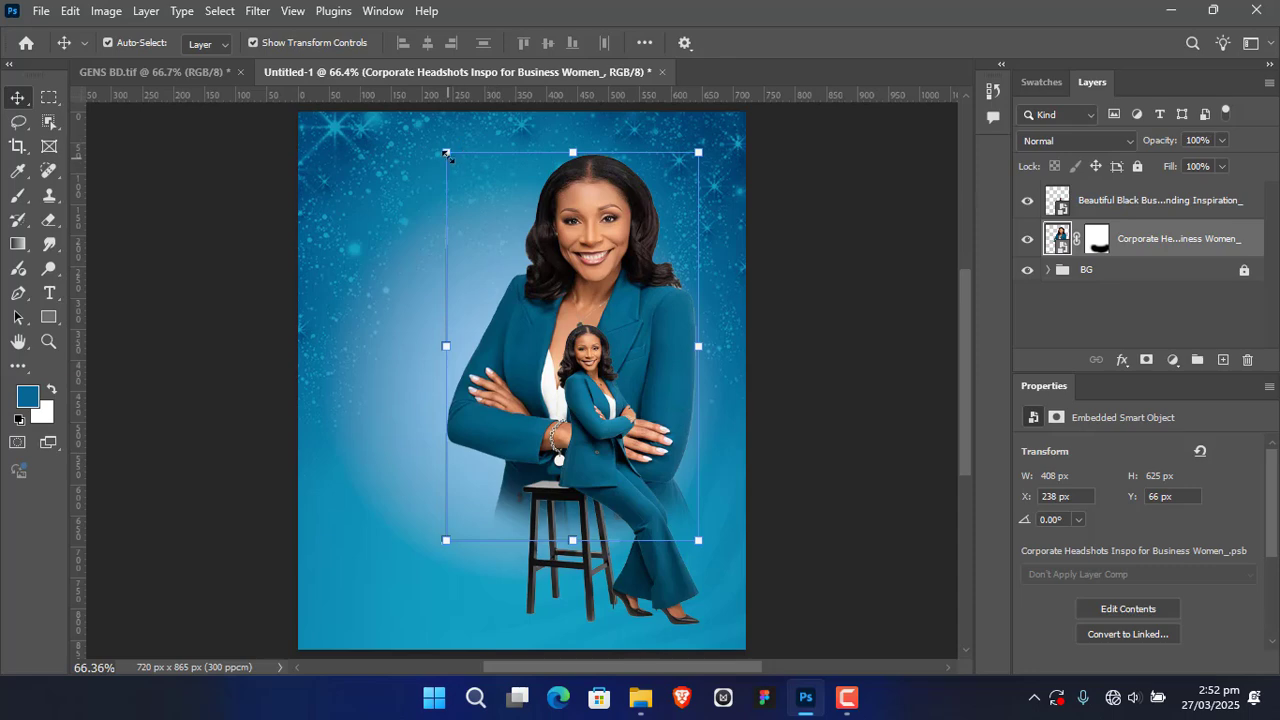
left_click_drag(446, 153, 438, 156)
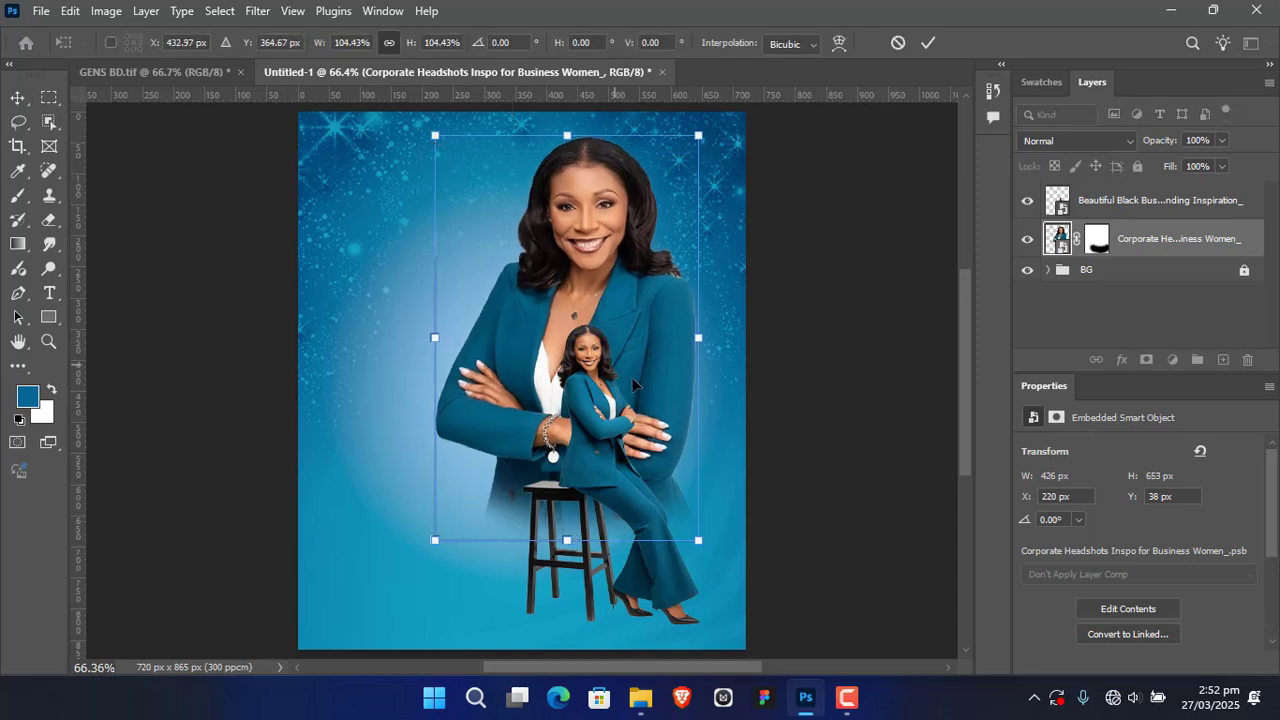
left_click_drag(655, 362, 647, 362)
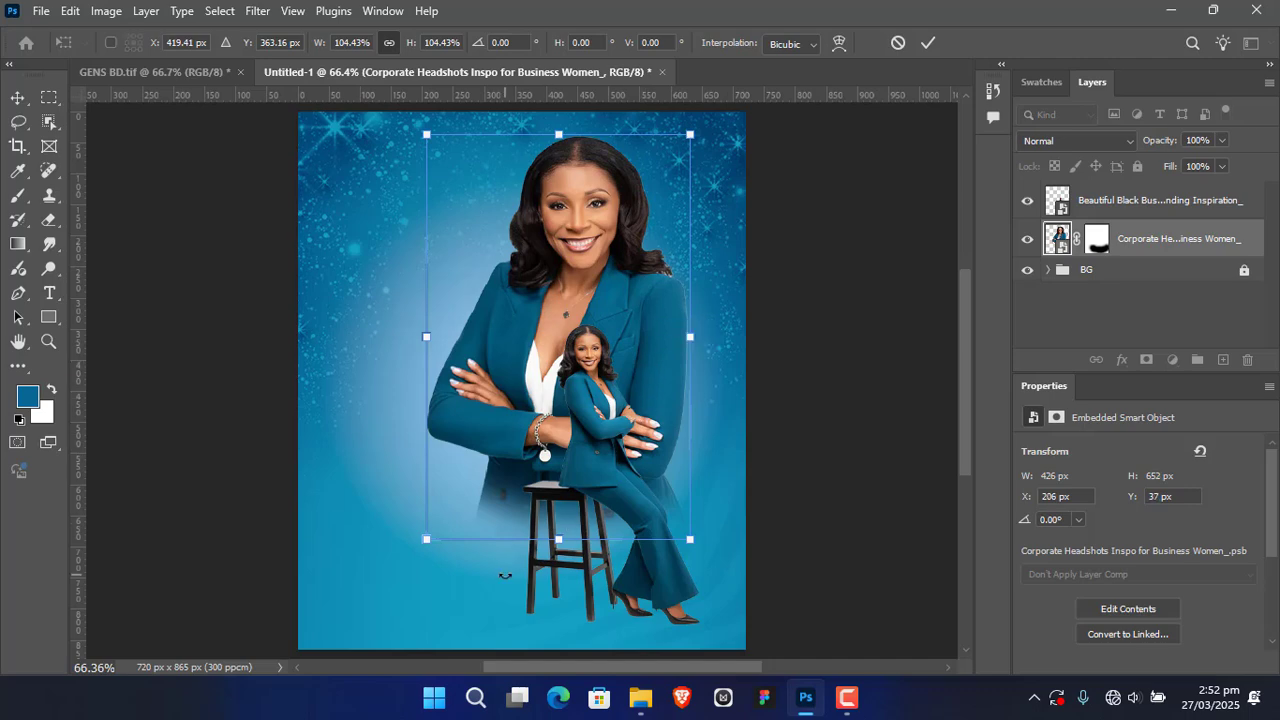
left_click(928, 43)
left_click(862, 503)
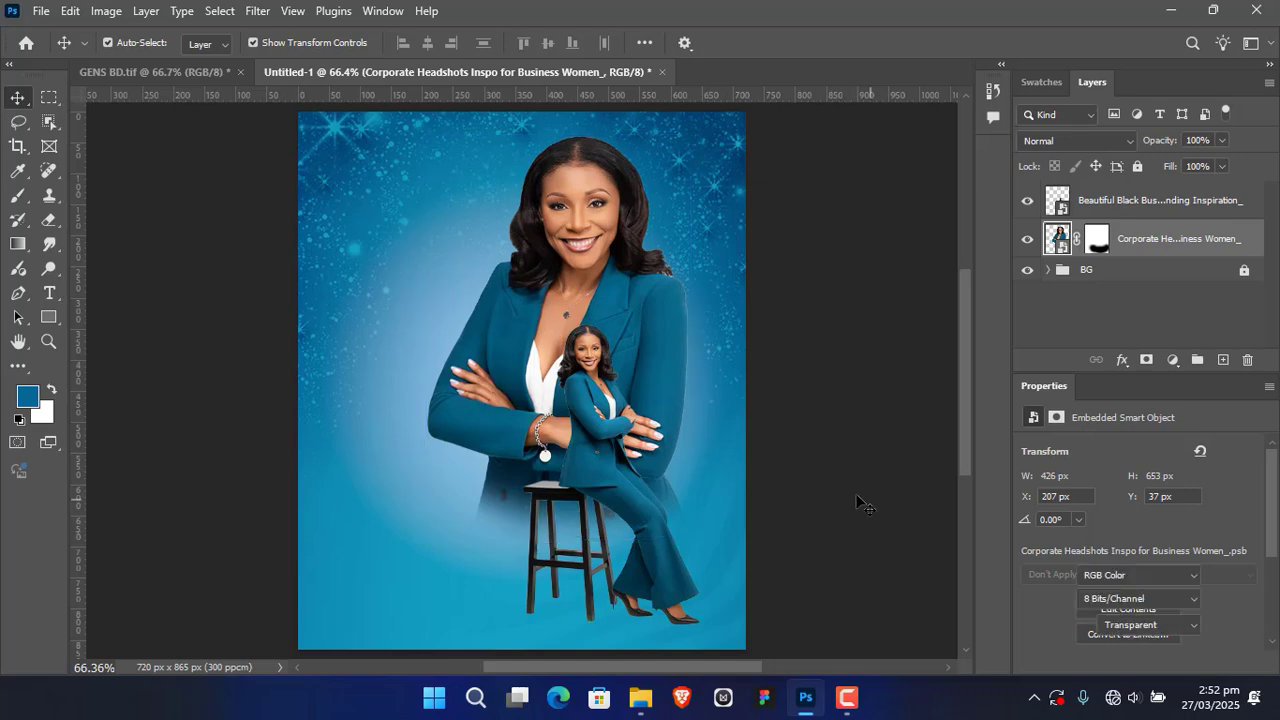
Step: Group the two photo layers of the woman into a single group named Model
left_click_drag(857, 500, 828, 482)
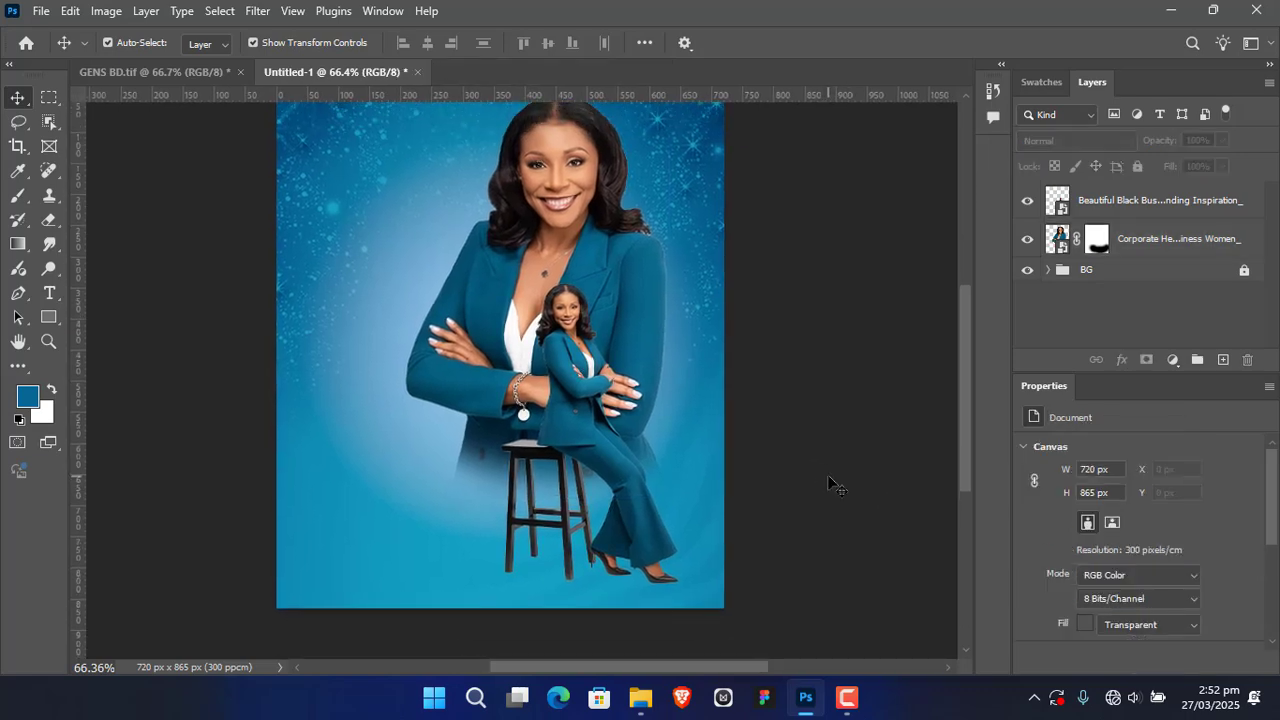
left_click(1165, 207)
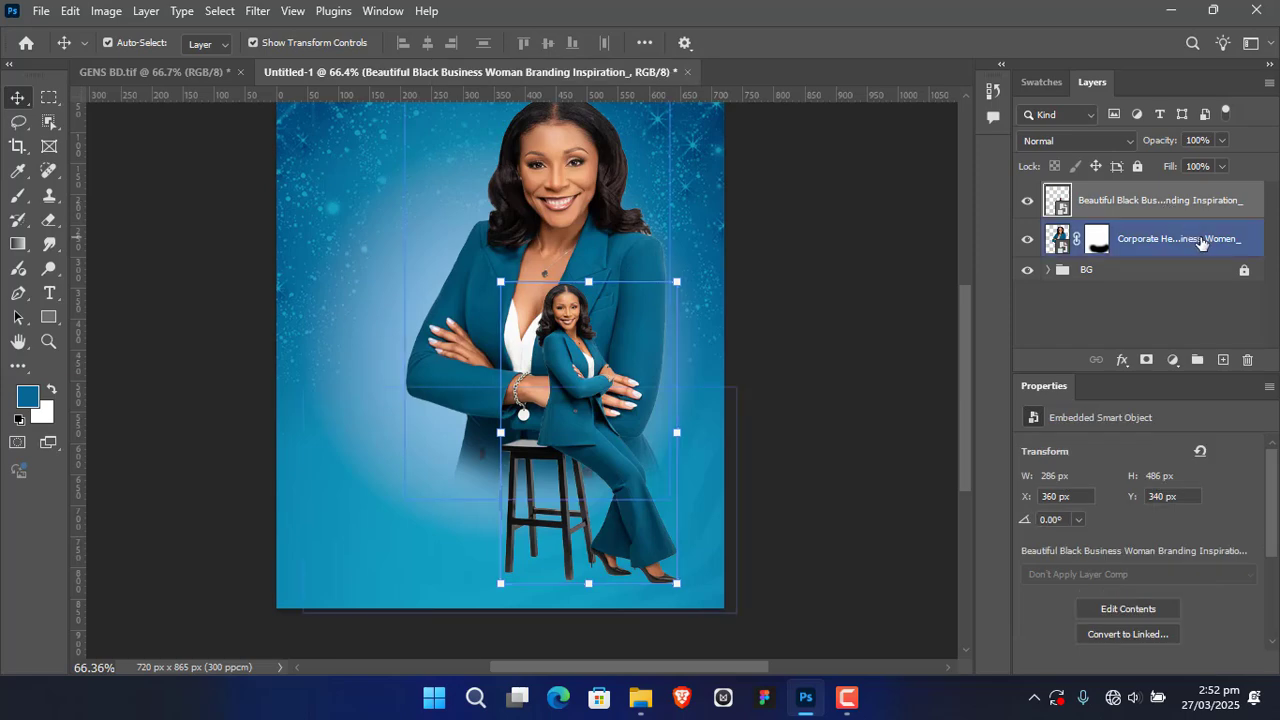
left_click(1200, 243, "shift")
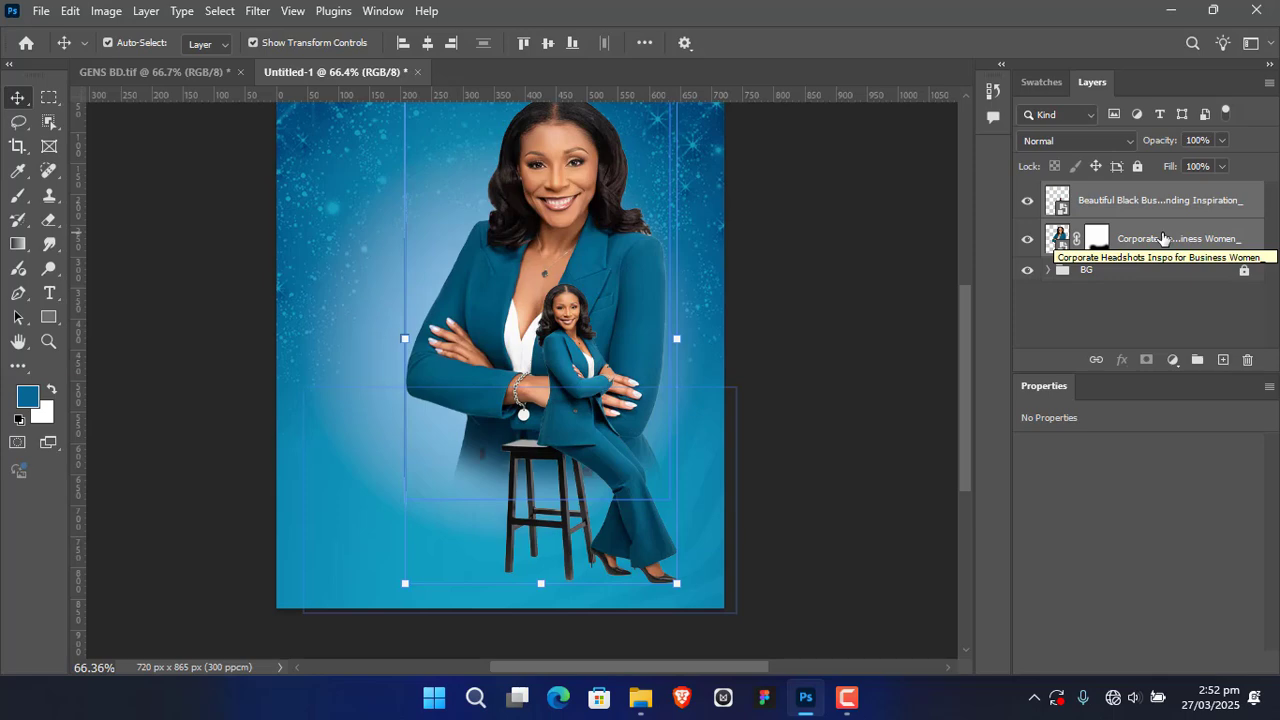
left_click(1197, 359)
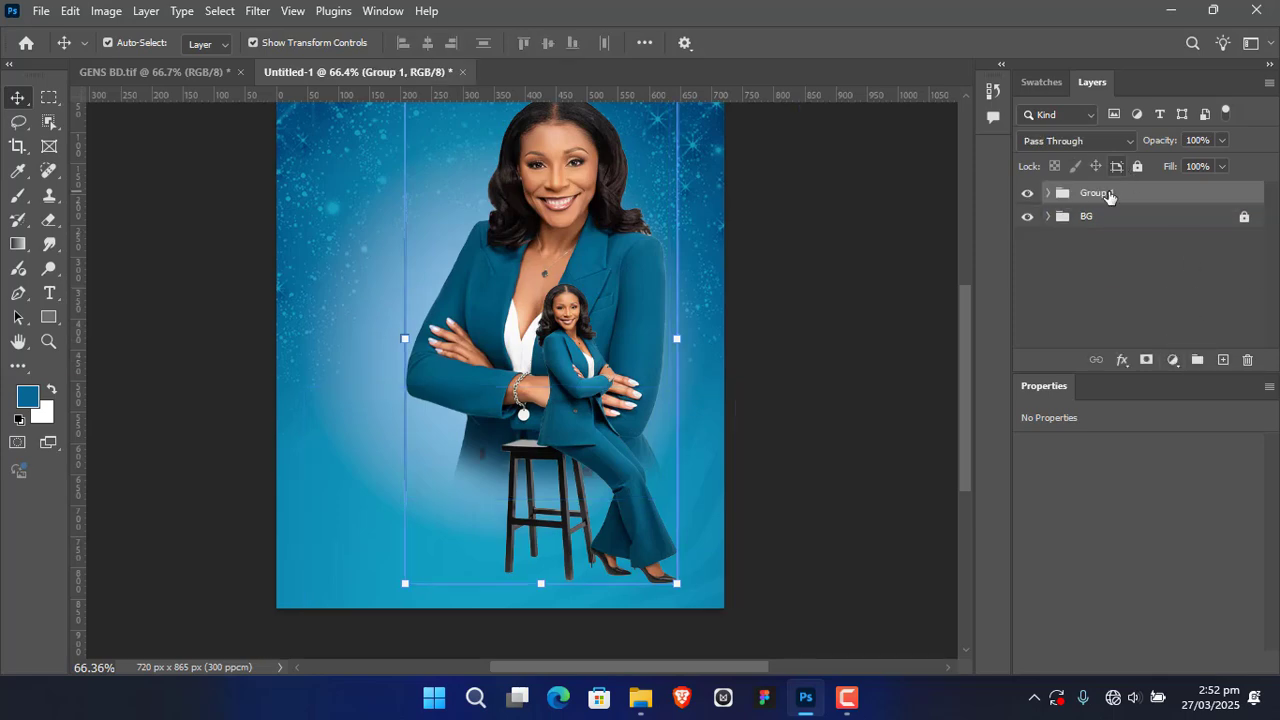
double_click(1108, 195)
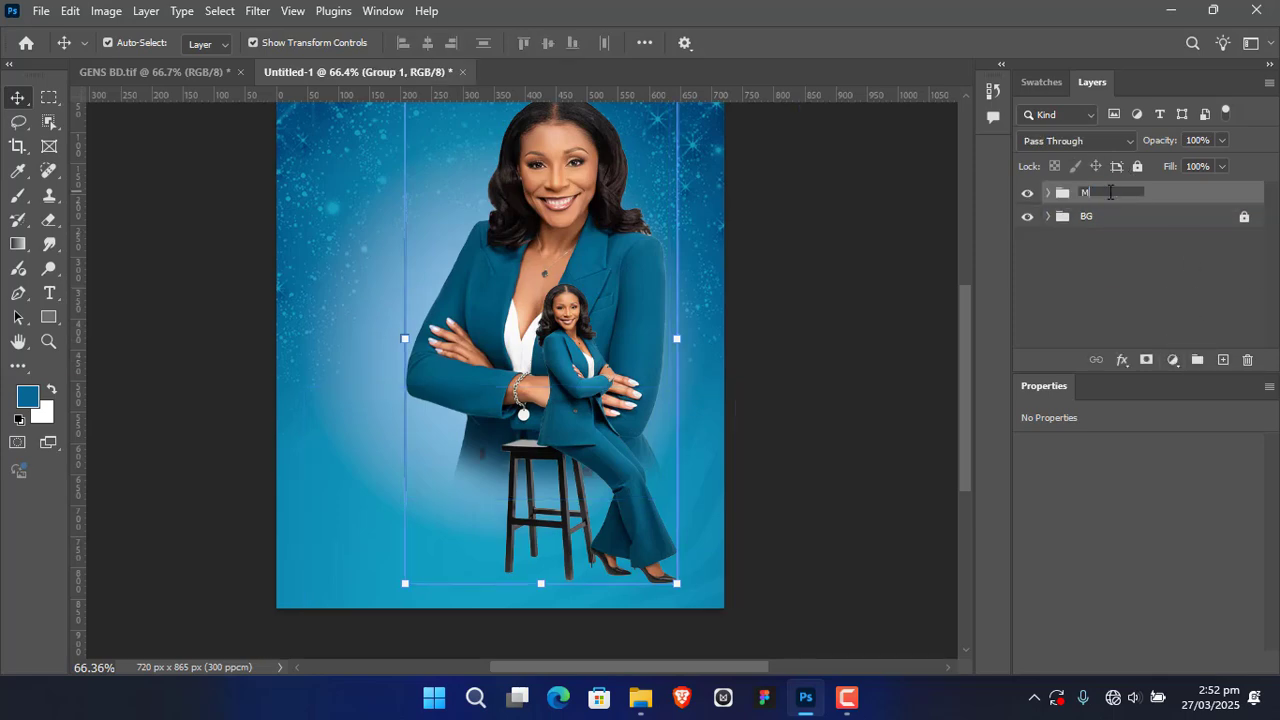
type("Model")
key("Return")
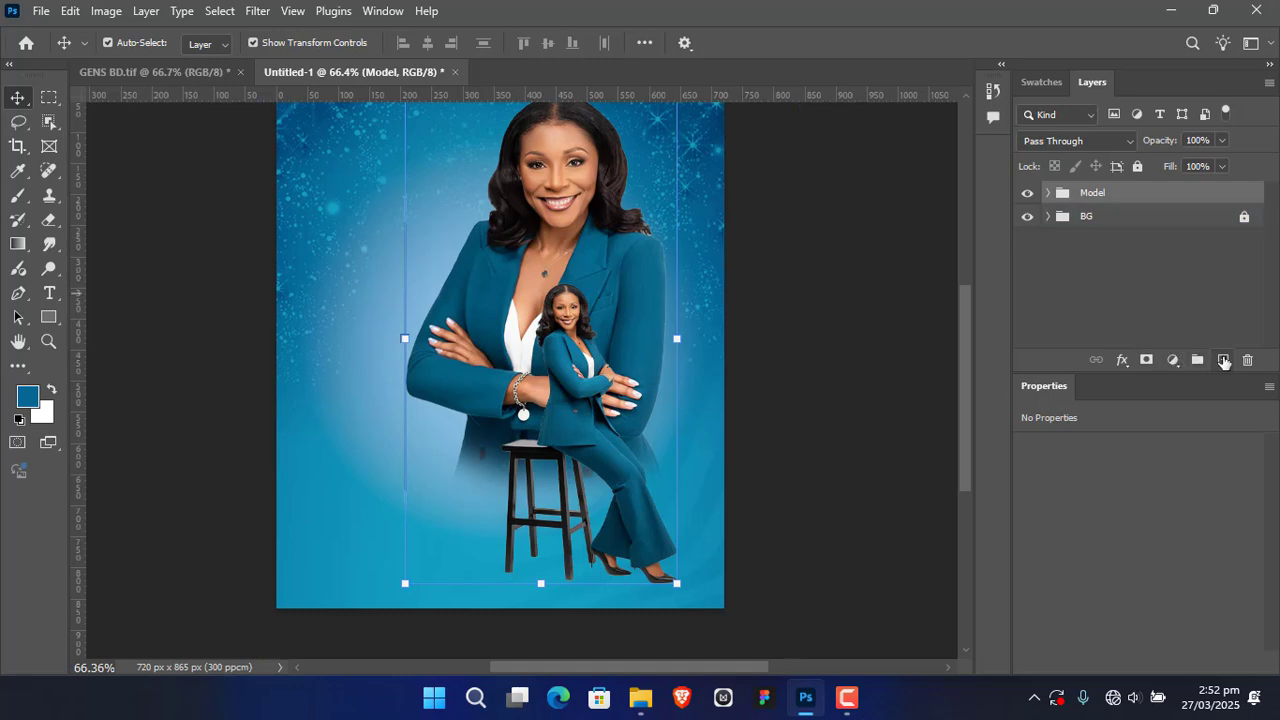
Step: Add a new layer between the Model and BG groups and name it shadow
left_click(1223, 360)
left_click_drag(1176, 197, 1171, 245)
double_click(1102, 228)
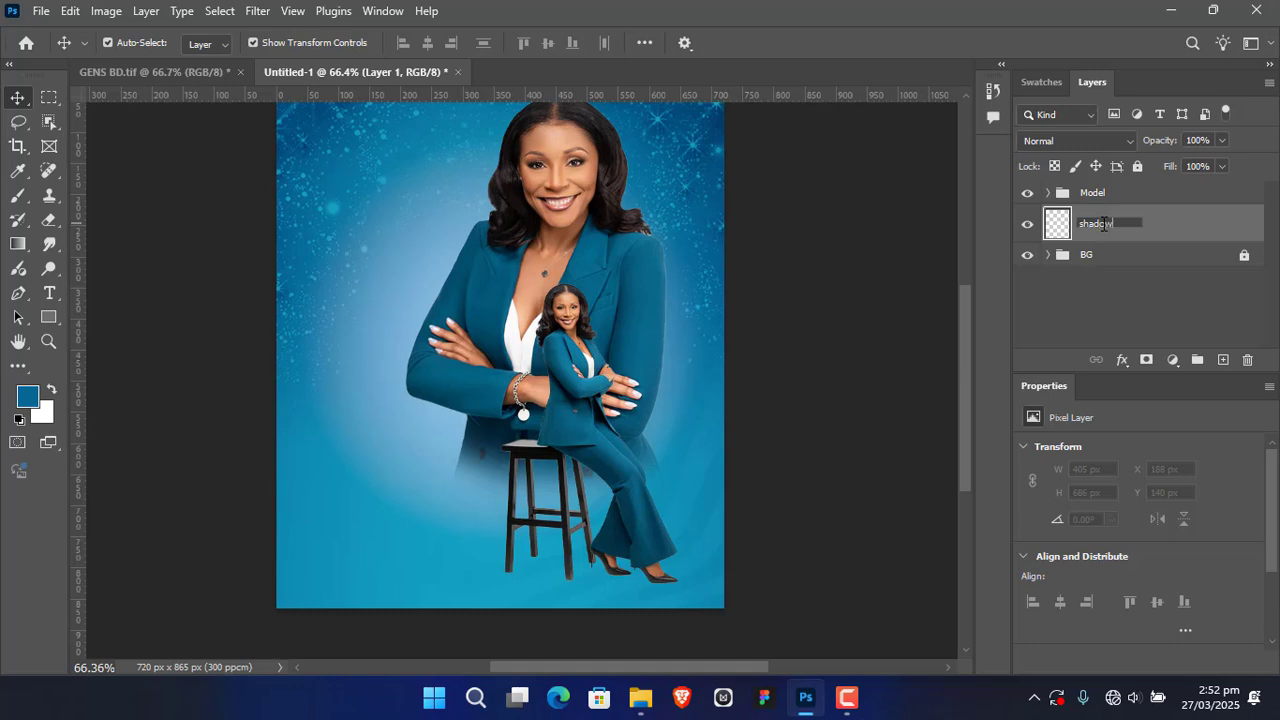
key("Return")
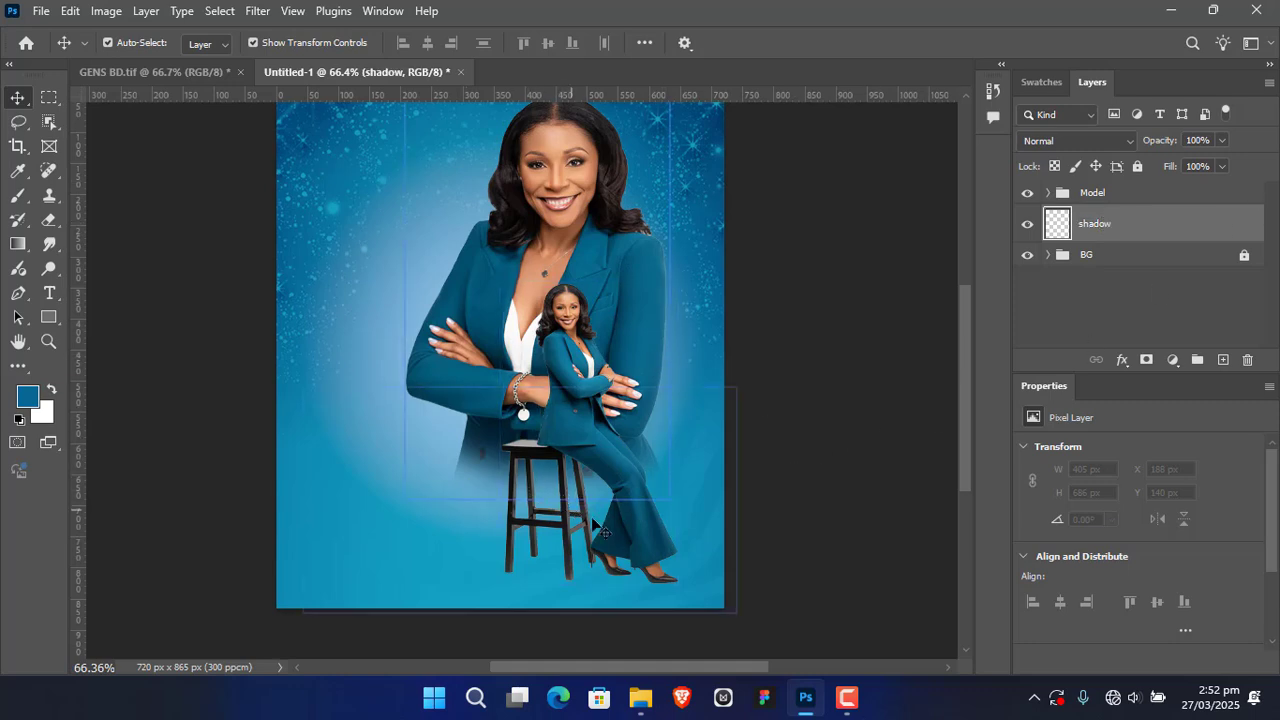
Step: Set the foreground colour to black (000000) for the Brush tool, ready to paint at the stool's feet
left_click_drag(527, 516, 548, 384)
left_click_drag(471, 391, 491, 384)
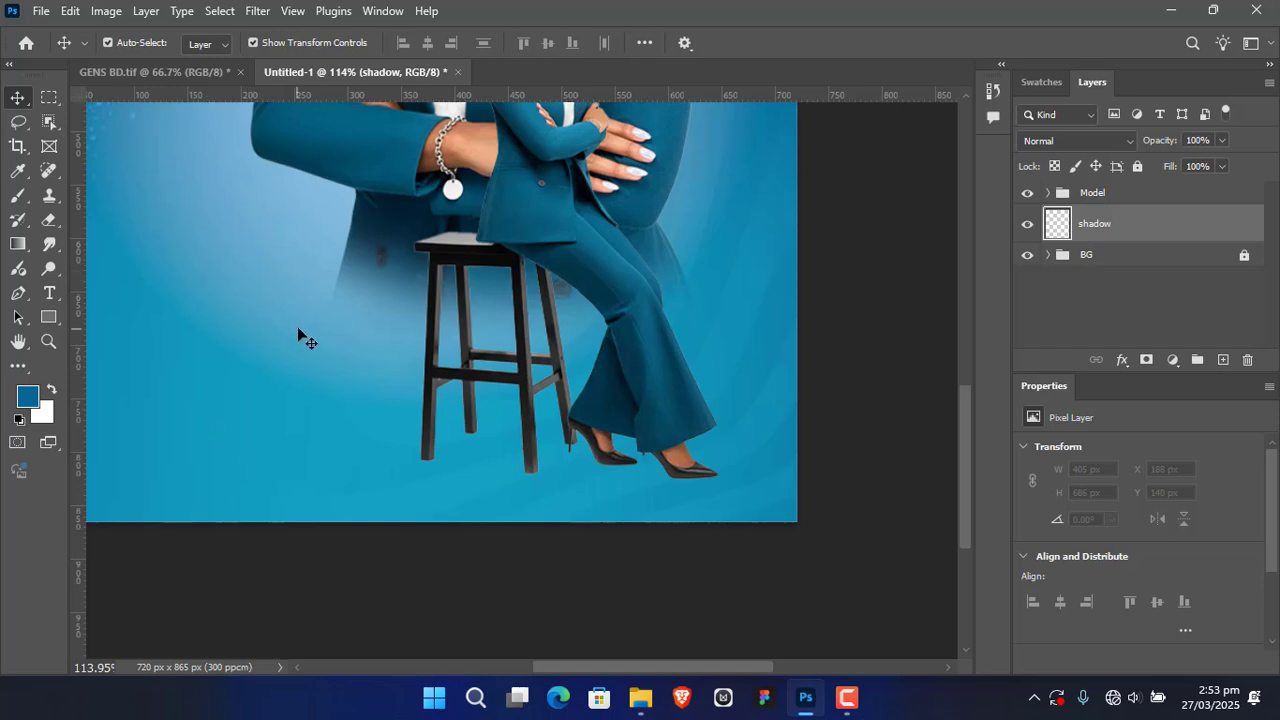
key("b")
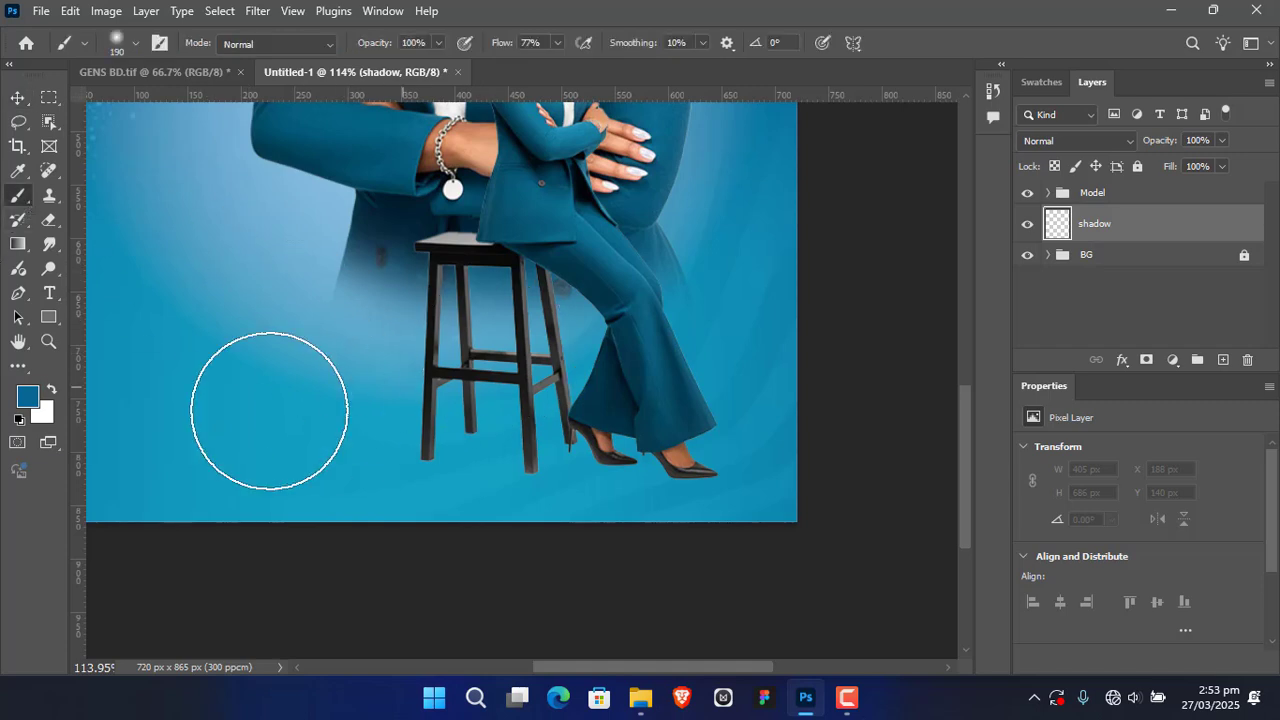
left_click(51, 388)
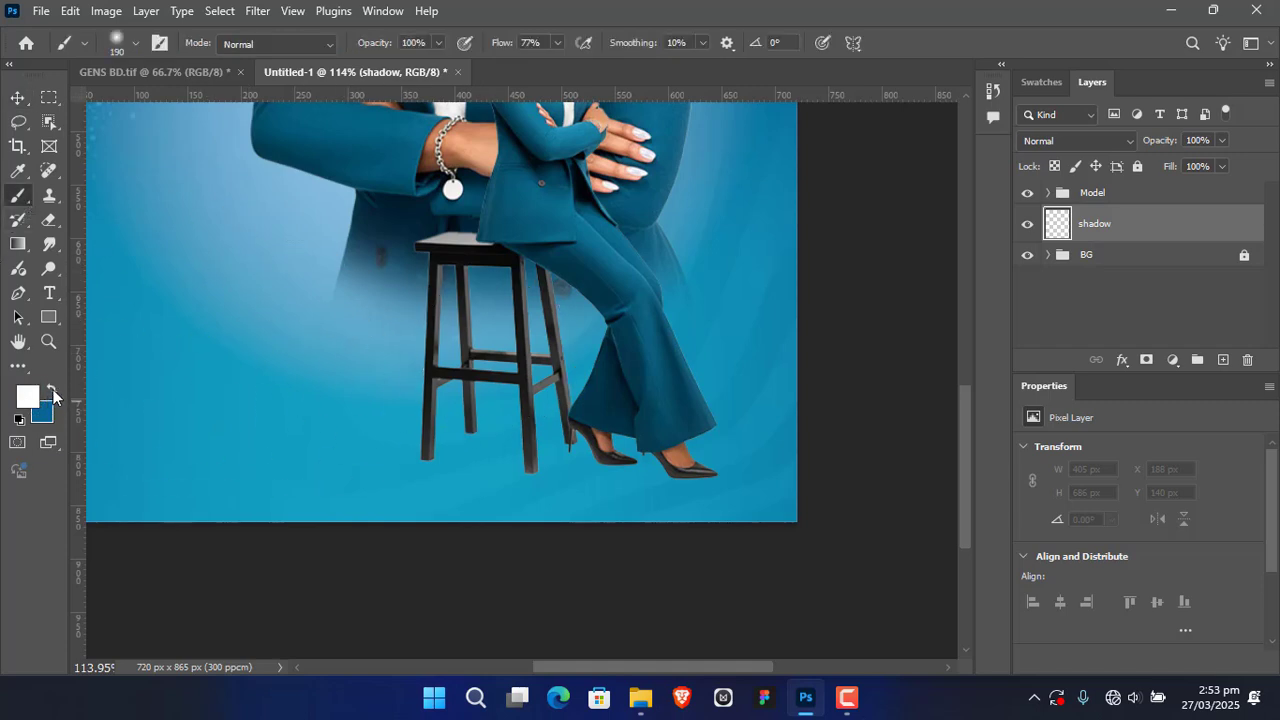
left_click(52, 390)
left_click(27, 396)
left_click_drag(731, 509, 635, 628)
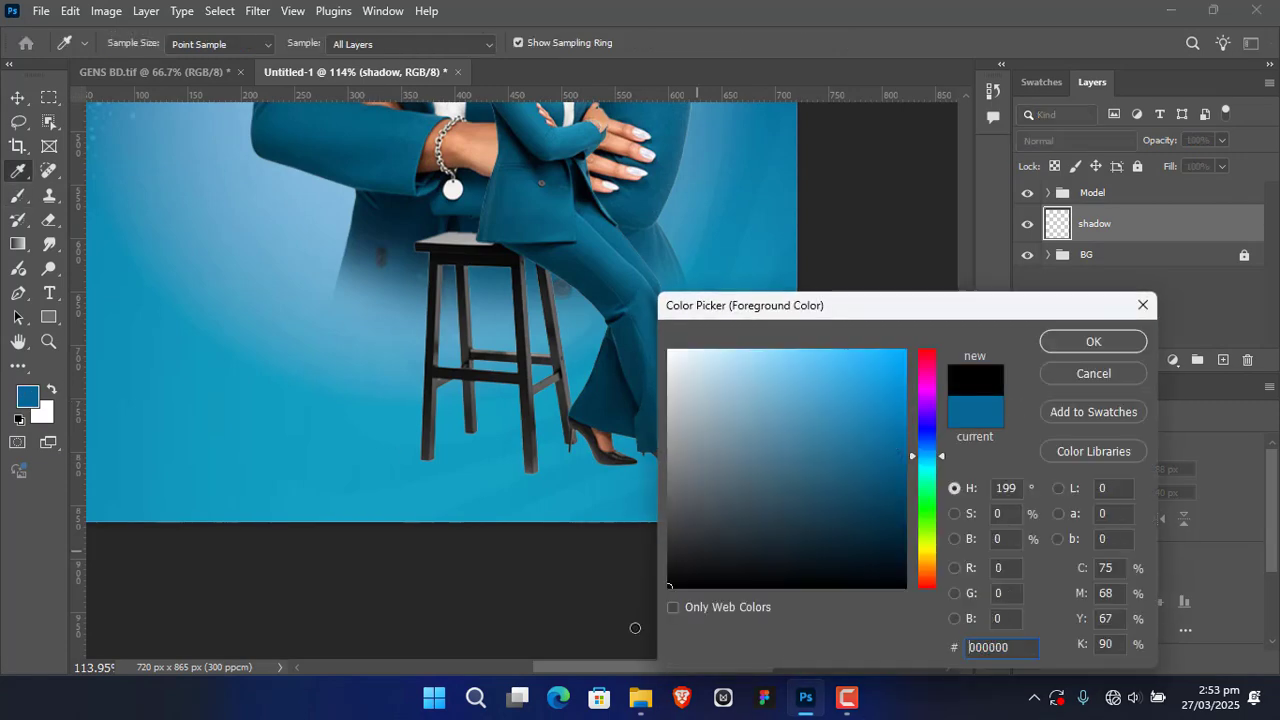
left_click(1095, 342)
key("b")
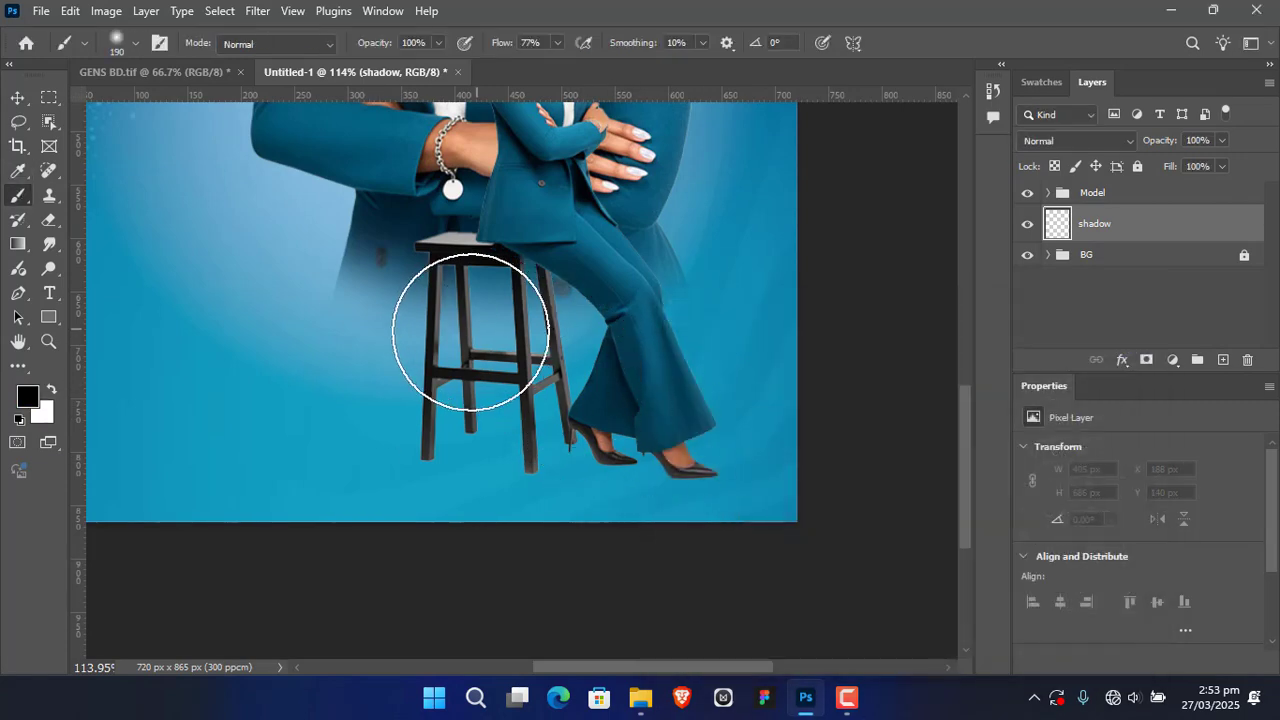
Step: Reduce the soft brush to 34 px and paint one black dab beneath the stool's front-left leg
left_click_drag(651, 380, 633, 372)
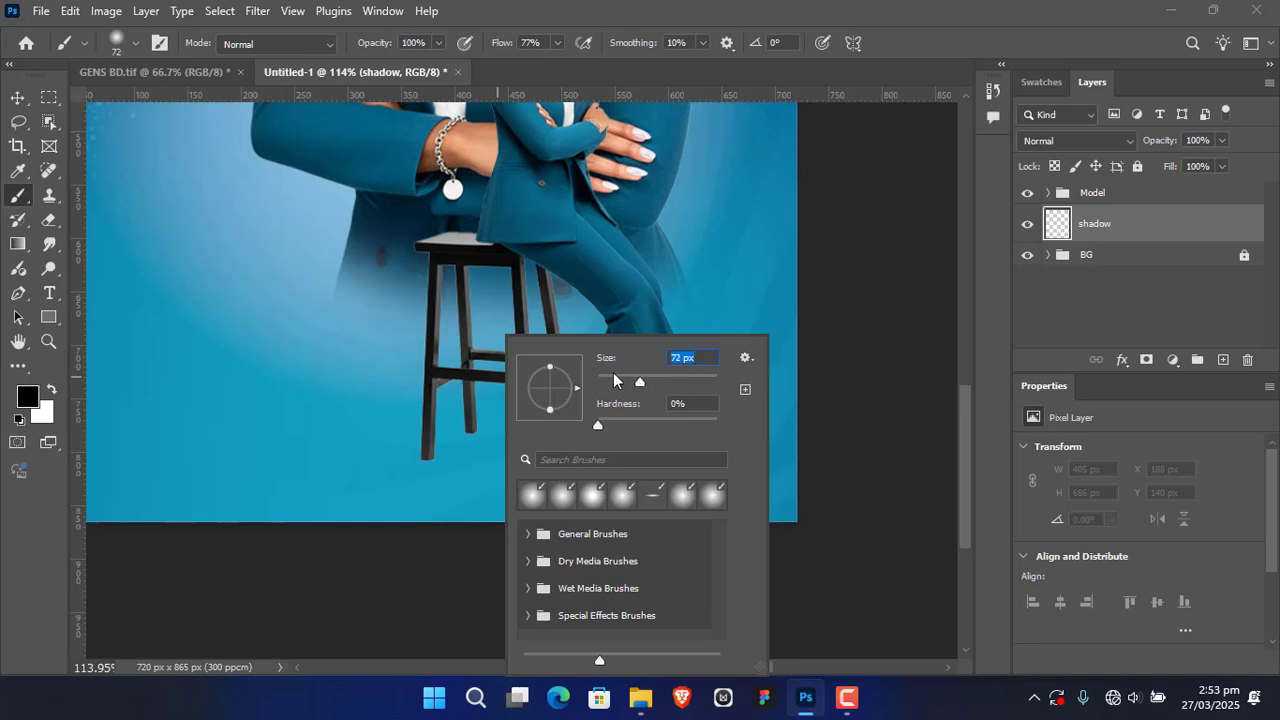
left_click(616, 378)
left_click(859, 377)
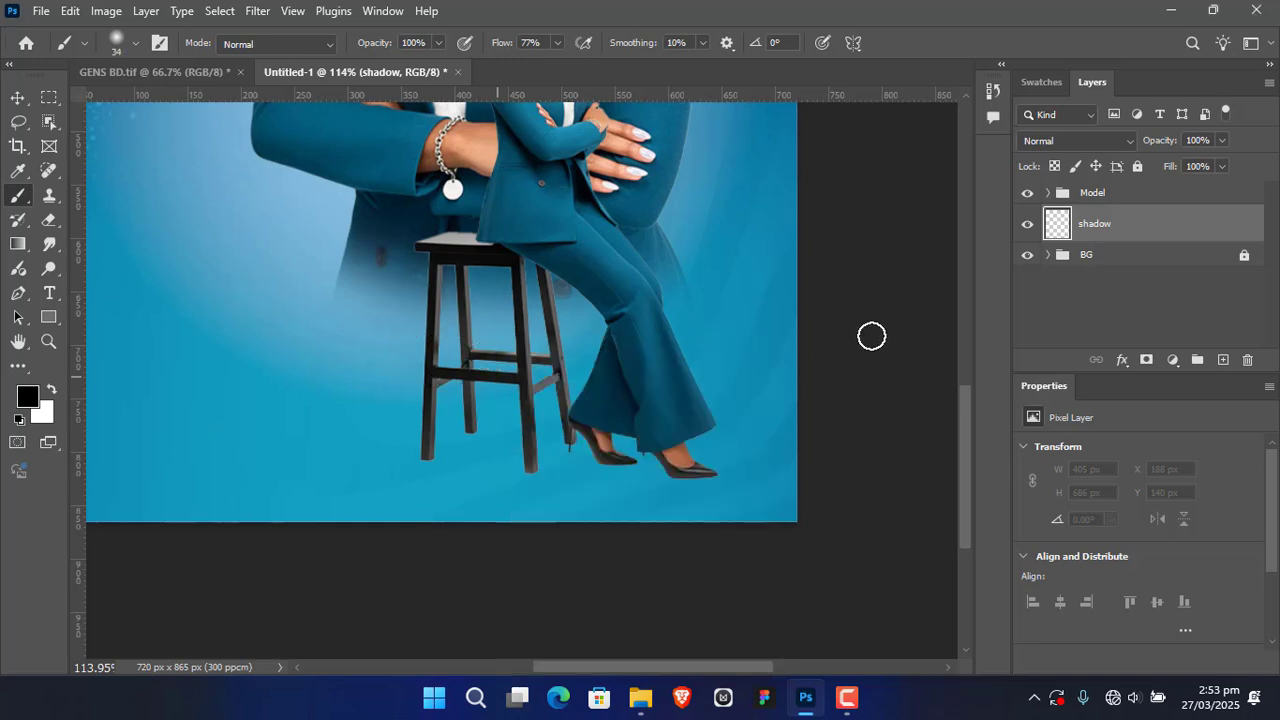
left_click(427, 465)
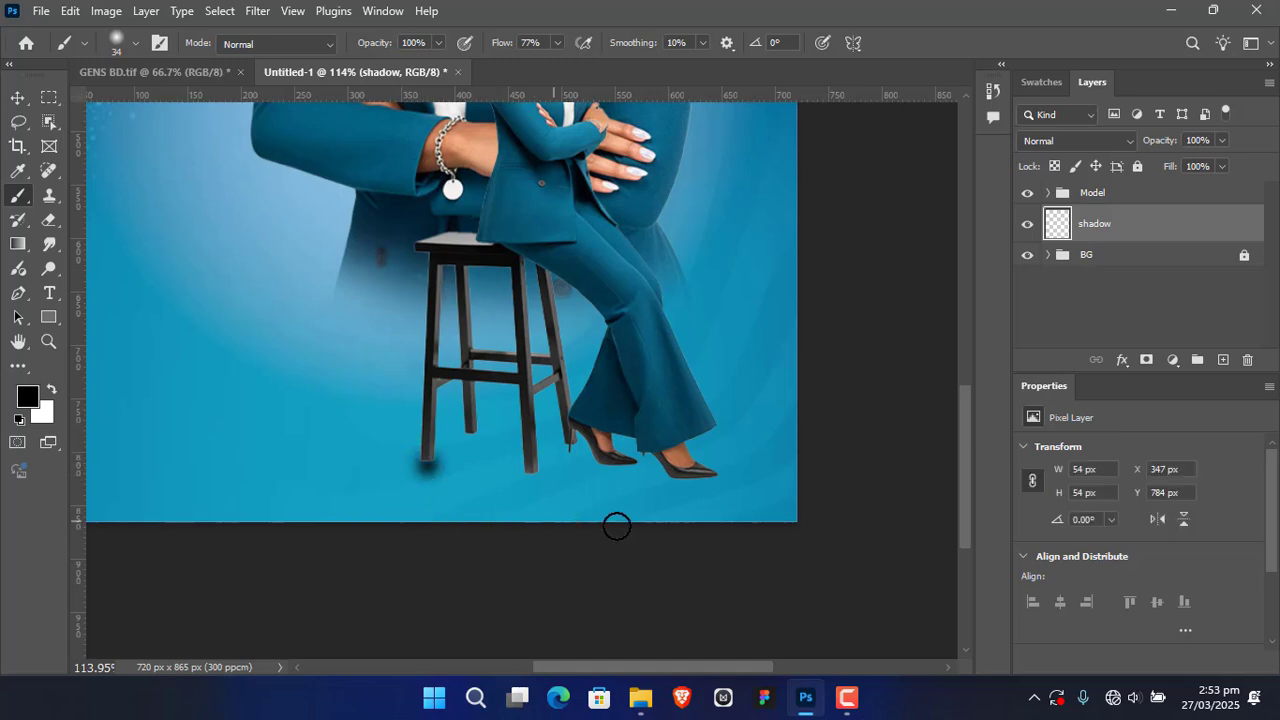
Step: Flatten the painted dab vertically to about 54 × 12 px so it forms a thin ground shadow
left_click(17, 97)
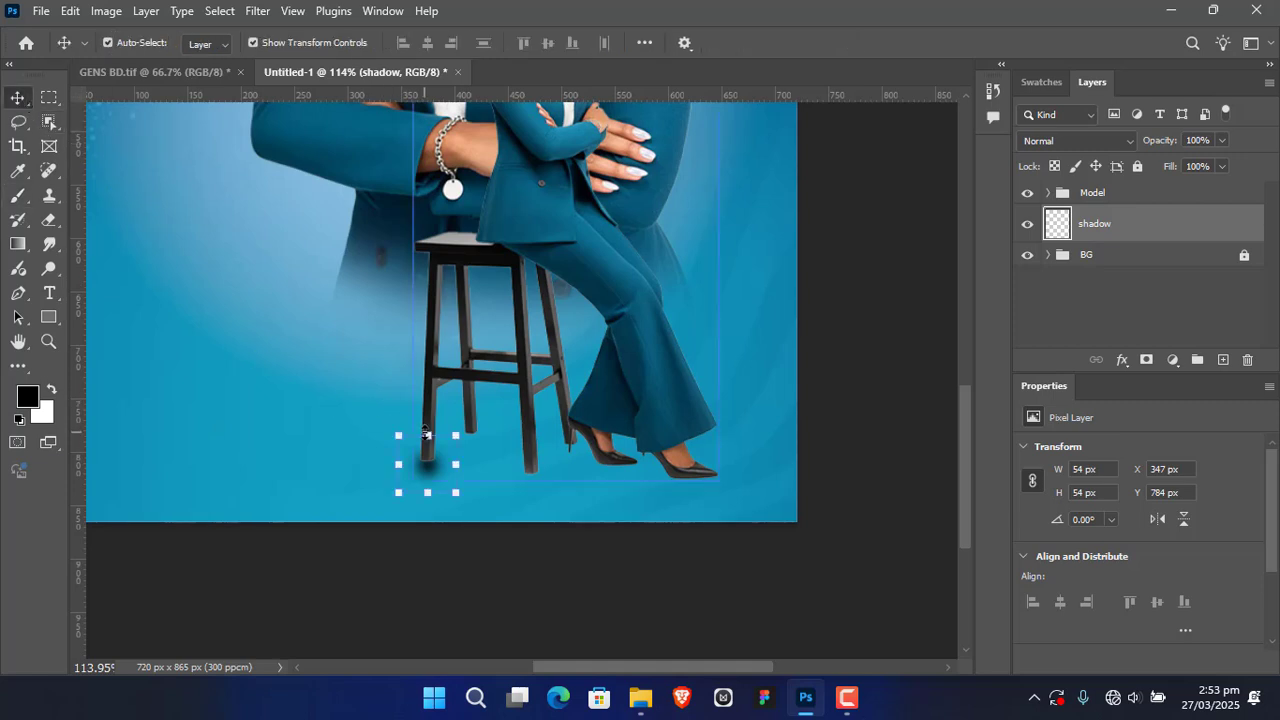
left_click_drag(426, 434, 426, 474)
left_click(928, 43)
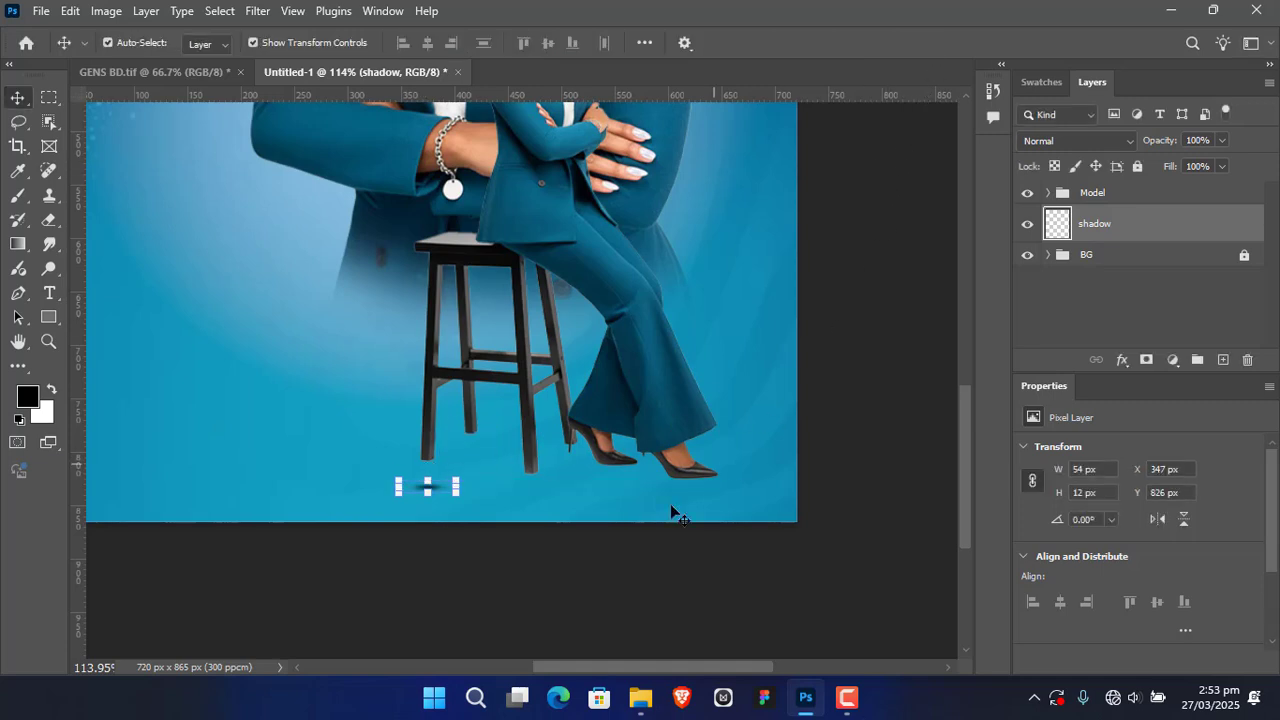
Step: Move the flattened shadow directly beneath the foot of the stool's front-left leg
left_click_drag(555, 507, 542, 492)
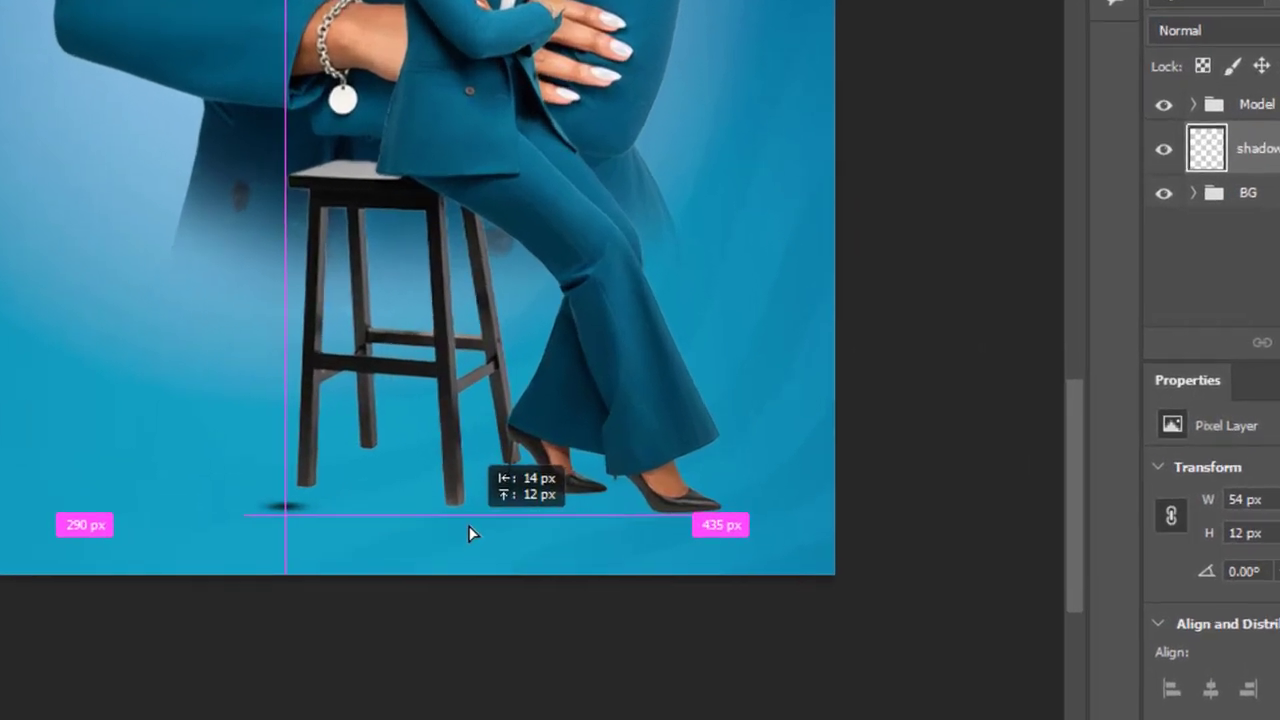
left_click_drag(470, 533, 476, 525)
key("Left")
key("Left")
key("Left")
key("Left")
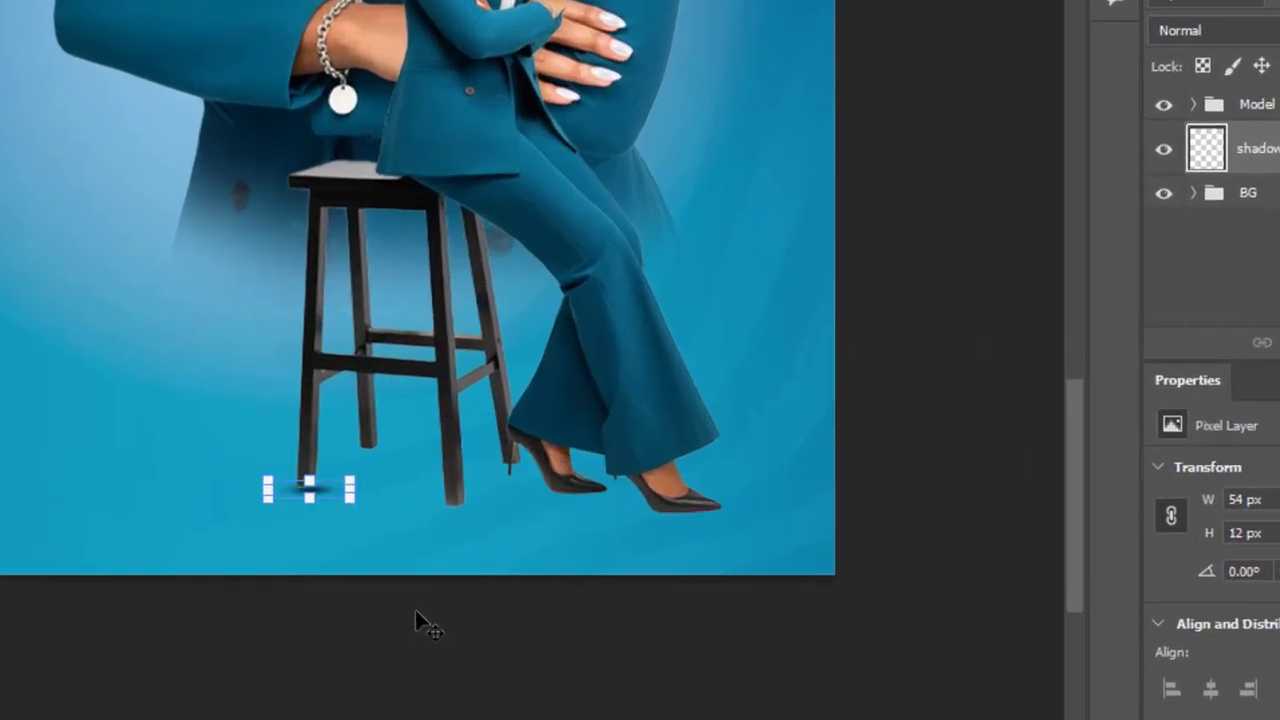
key("Up")
key("Up")
key("Up")
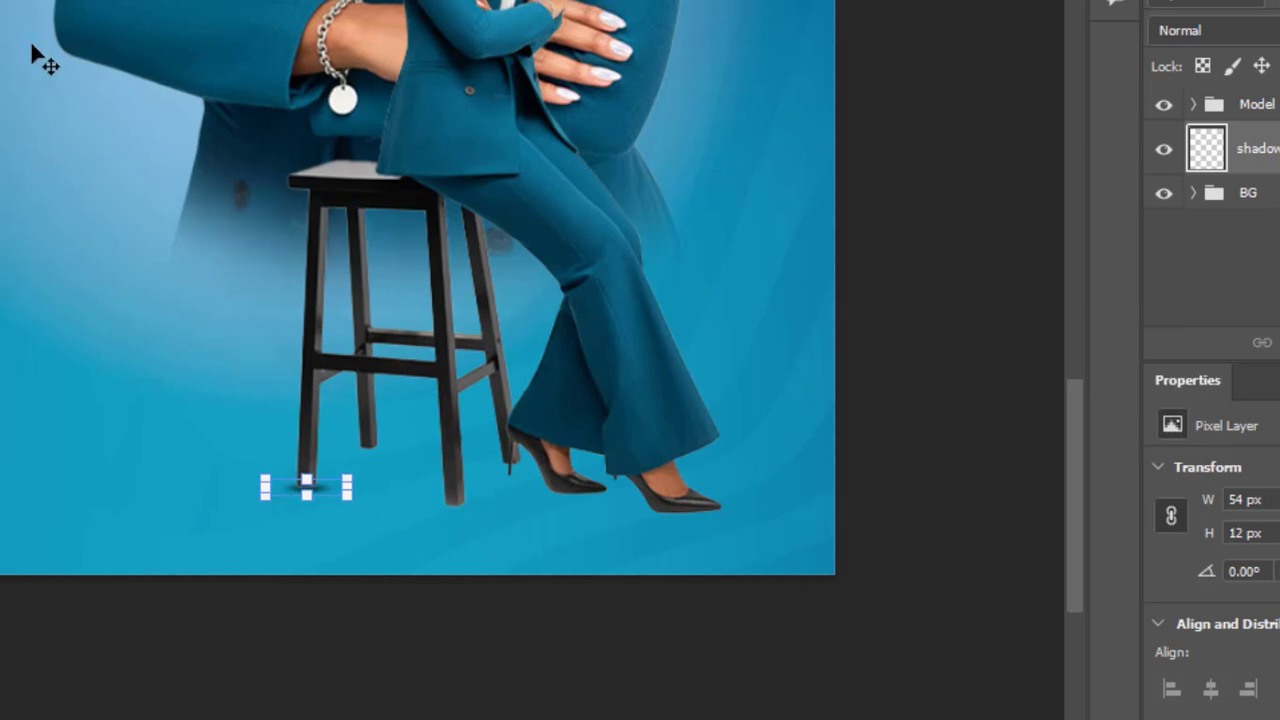
key("Return")
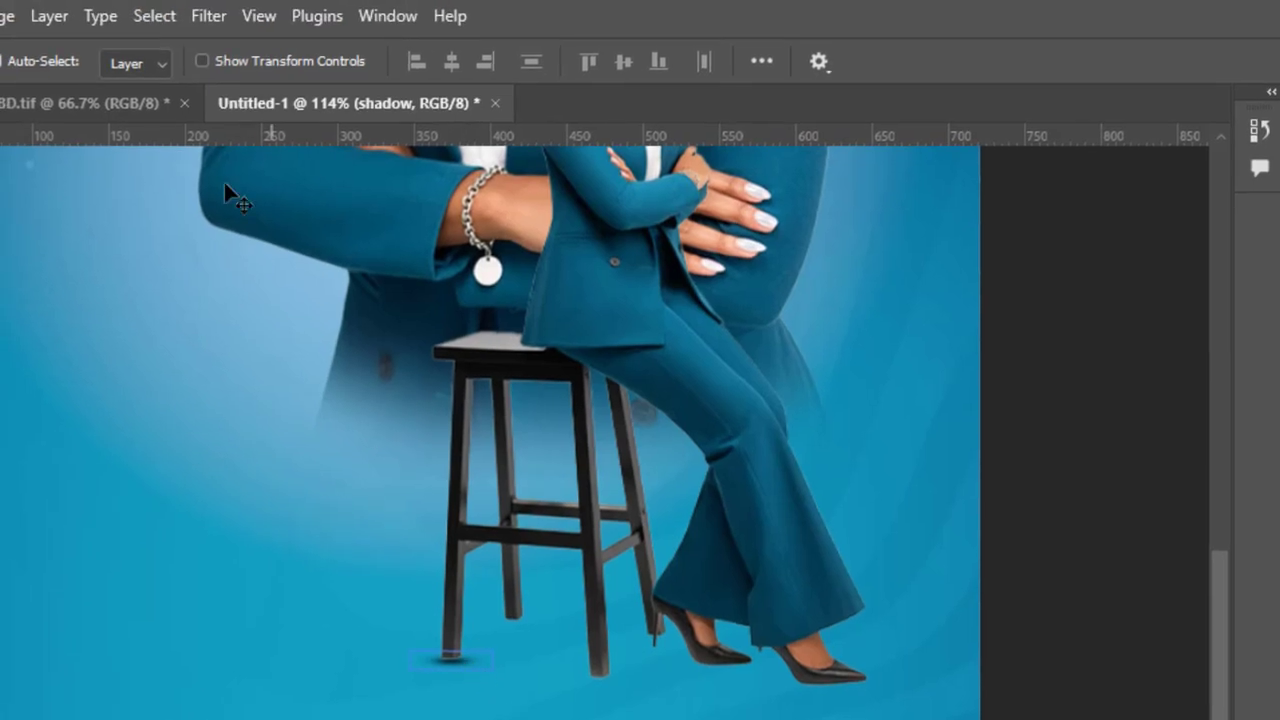
Step: Shrink the leg shadow to about 40 × 9 px, placed at about X 356 px, Y 803 px
left_click(202, 61)
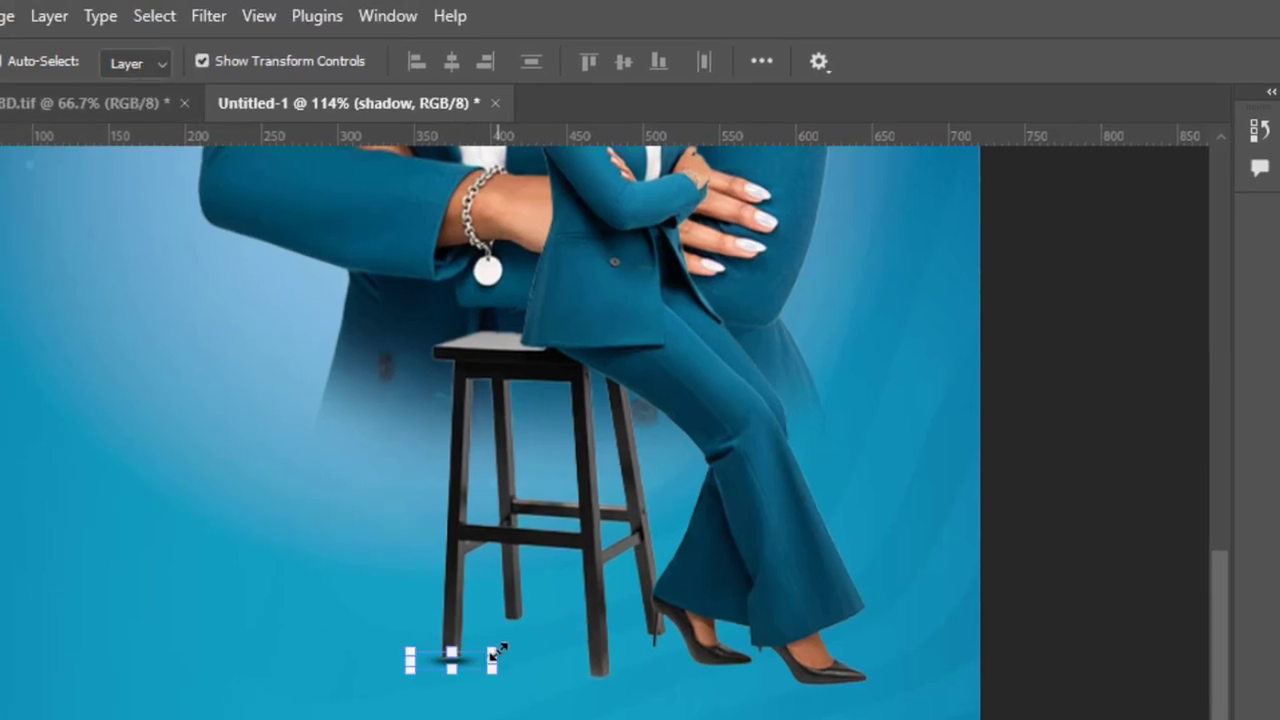
left_click_drag(490, 648, 467, 651)
left_click(1166, 63)
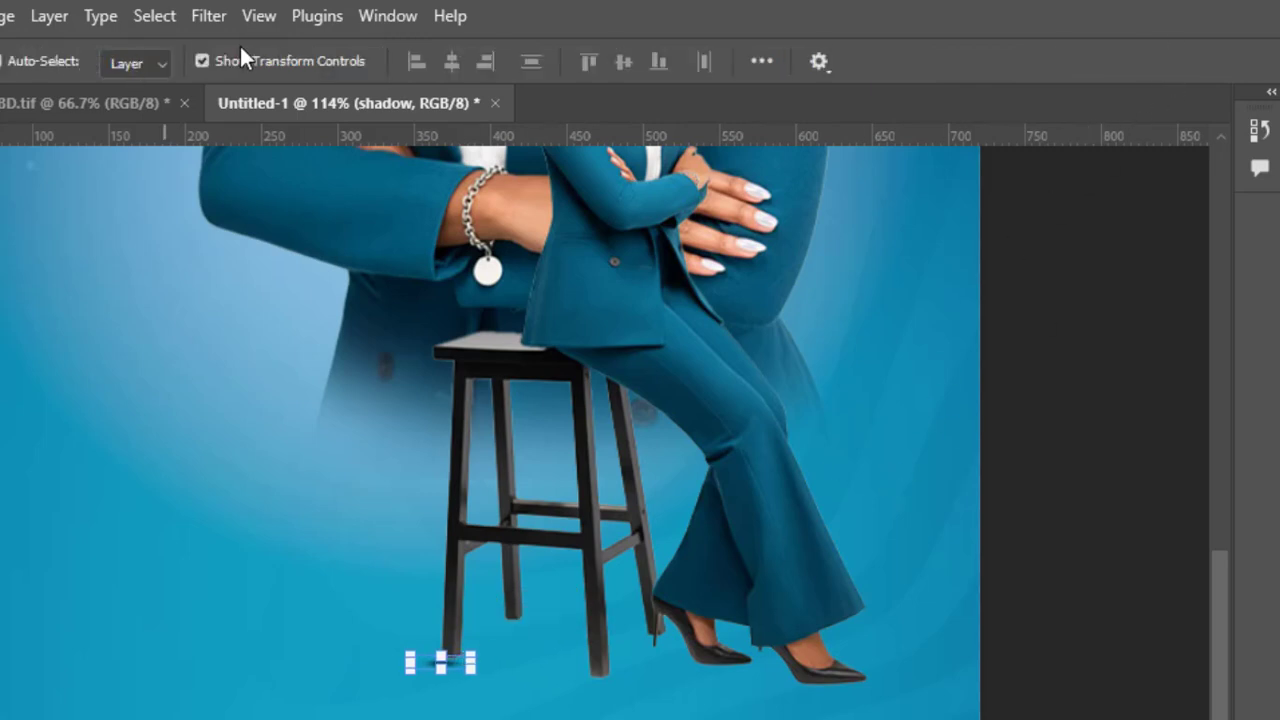
left_click(205, 59)
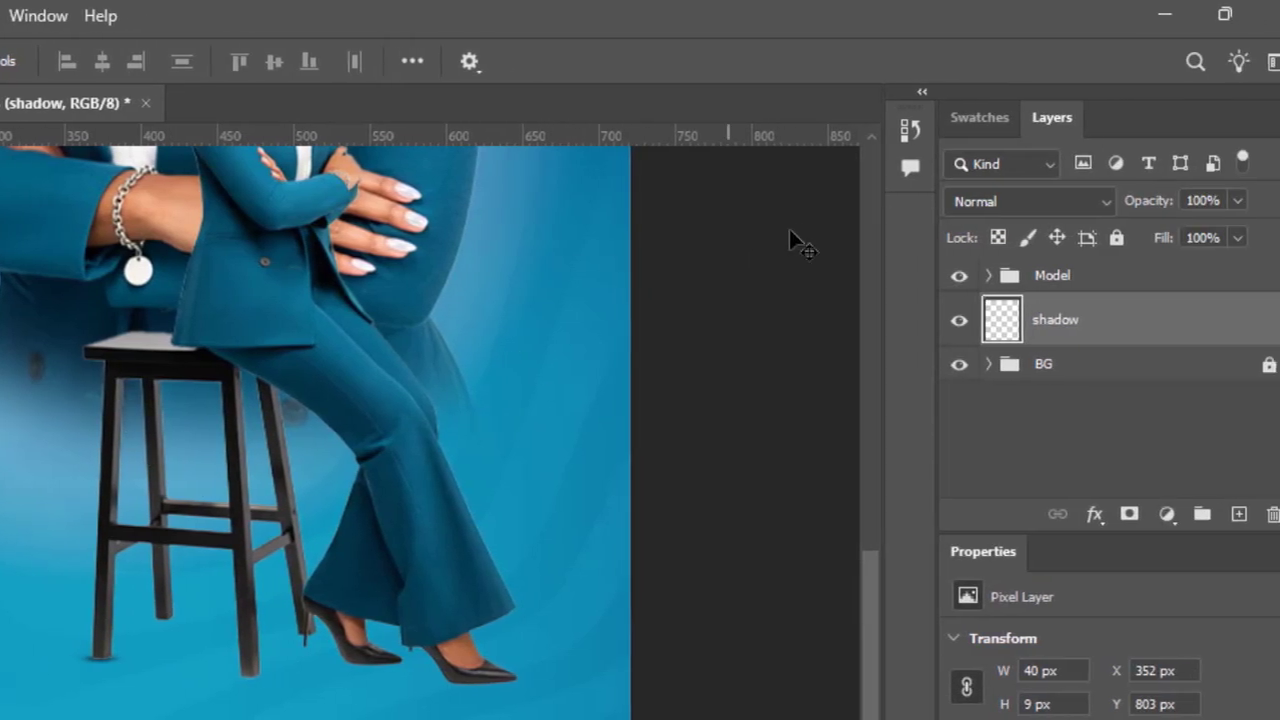
Step: Duplicate the shadow layer and move the copy directly beneath the stool's front-right leg
left_click_drag(1050, 320, 1226, 516)
left_click_drag(220, 496, 292, 508)
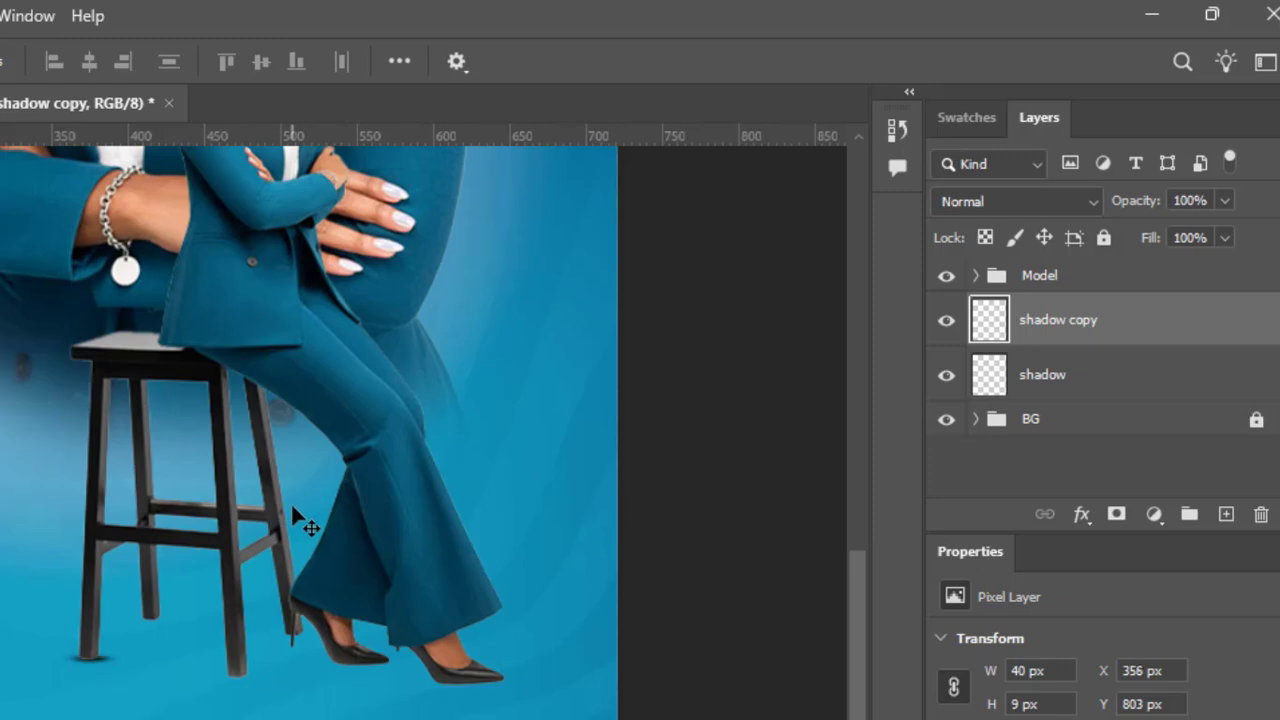
key("shift+Right")
key("shift+Right")
key("shift+Right")
key("shift+Right")
key("shift+Right")
key("shift+Right")
key("shift+Right")
key("shift+Right")
key("Down")
key("shift+Down")
key("Down")
key("Down")
key("Down")
key("Down")
key("Left")
key("Up")
key("Up")
Step: Duplicate the shadow again and place the copy beneath the stool's rear-left leg at about X 393 px, Y 778 px
left_click_drag(1165, 322, 1225, 514)
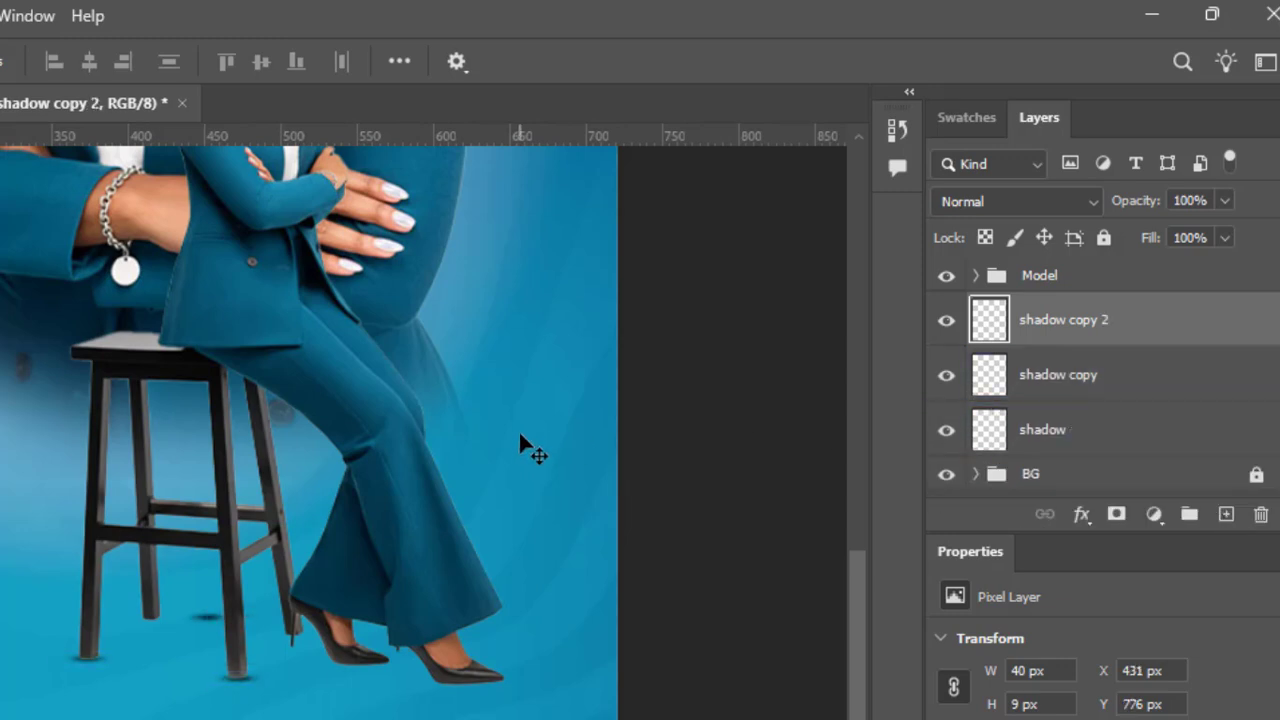
key("shift+Left")
key("shift+Left")
key("Left")
Step: Duplicate the rear-left leg's shadow and move the copy beneath the rear-right leg at about X 485 px, Y 789 px
left_click_drag(1180, 343, 1226, 514)
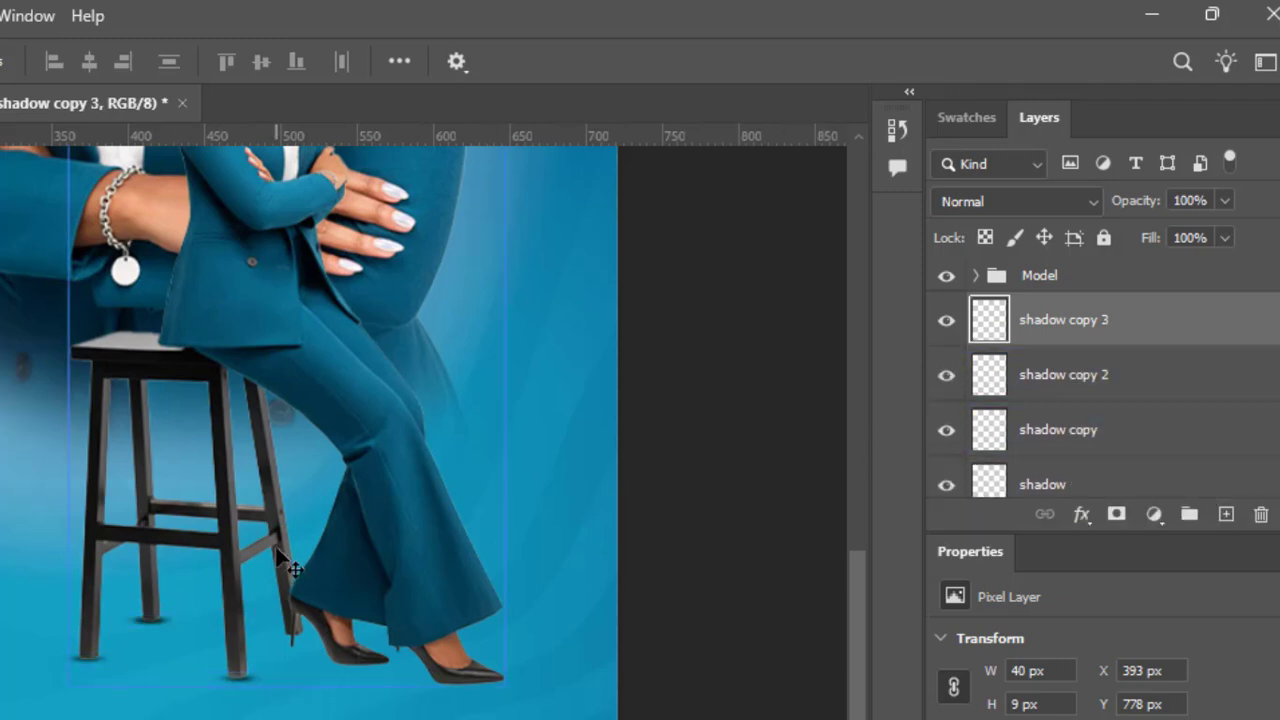
key("shift+Right")
key("shift+Right")
key("shift+Right")
key("shift+Right")
key("shift+Right")
key("shift+Down")
key("shift+Down")
key("Up")
key("Up")
key("Up")
key("Up")
key("Right")
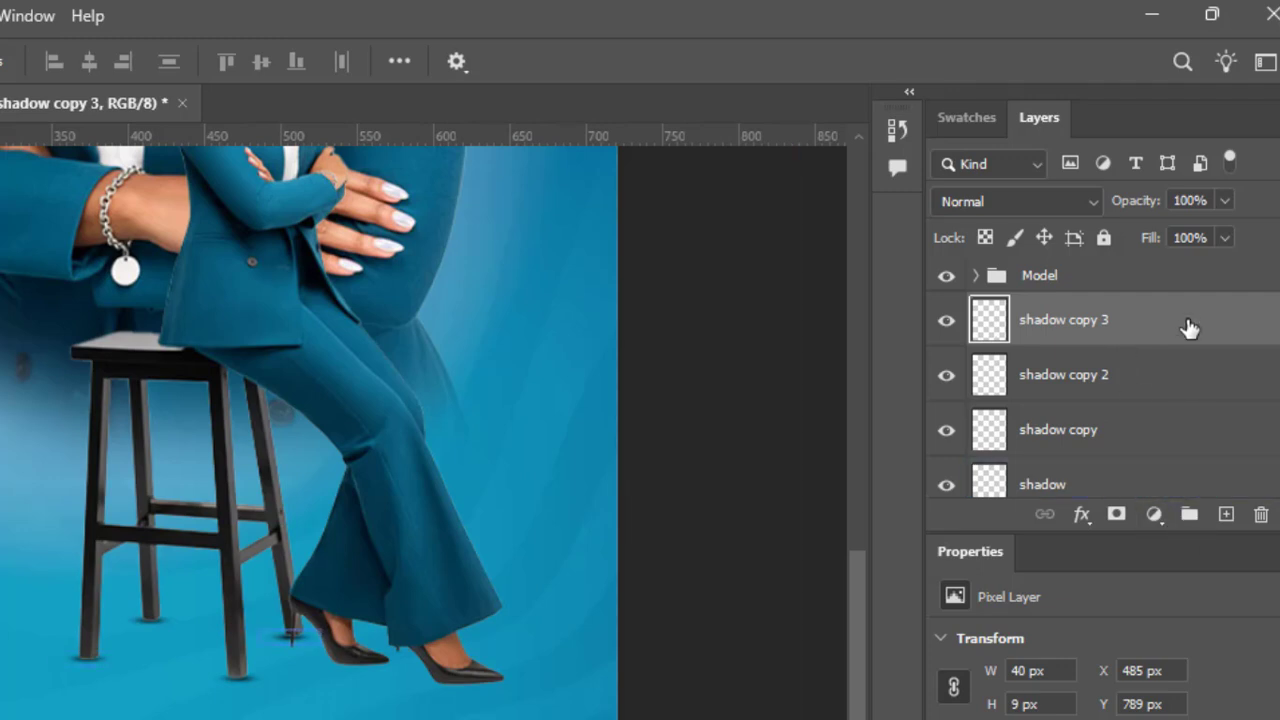
Step: Duplicate the rear-right leg's shadow and move the copy beneath the woman's front shoe at about X 593 px, Y 822 px
left_click_drag(1186, 326, 1226, 514)
mouse_move(640, 473)
left_mouse_down()
mouse_move(575, 440)
mouse_move(617, 497)
mouse_move(646, 484)
left_mouse_up()
left_click_drag(515, 478, 603, 484)
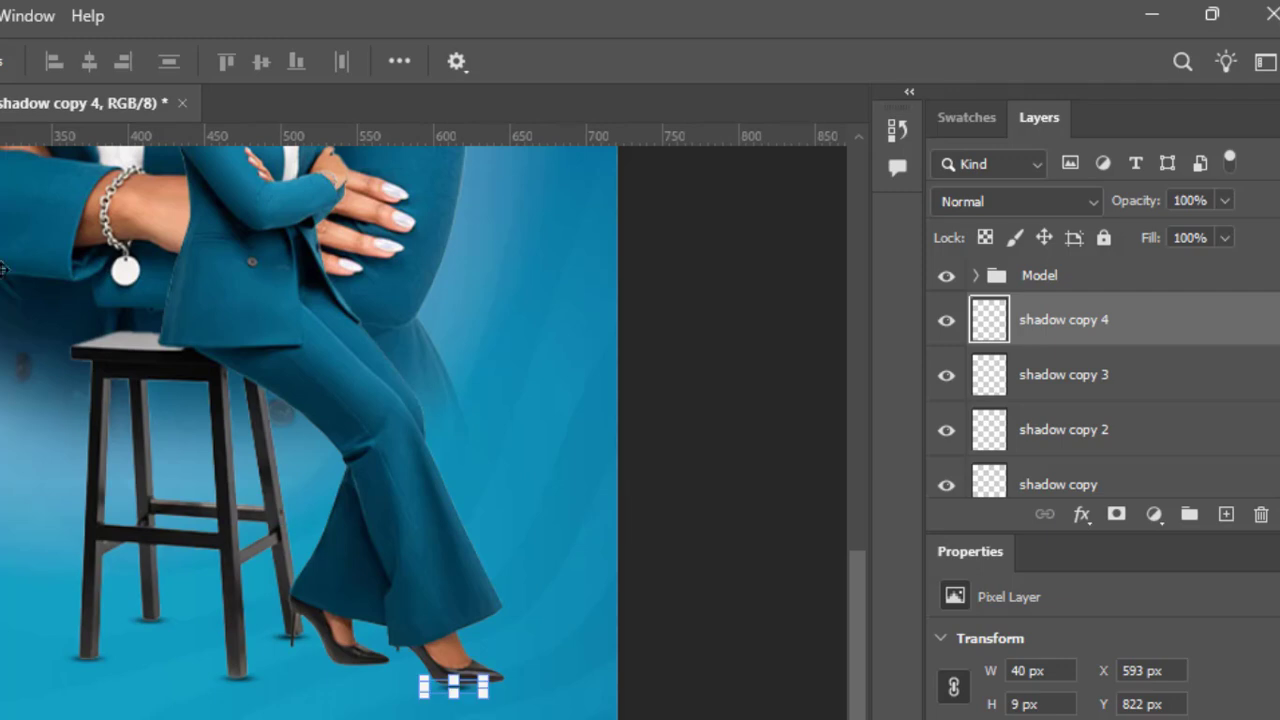
Step: Enlarge the front shoe's shadow to about 58 × 13 px and nudge it left and up against the sole
left_click_drag(485, 686, 512, 697)
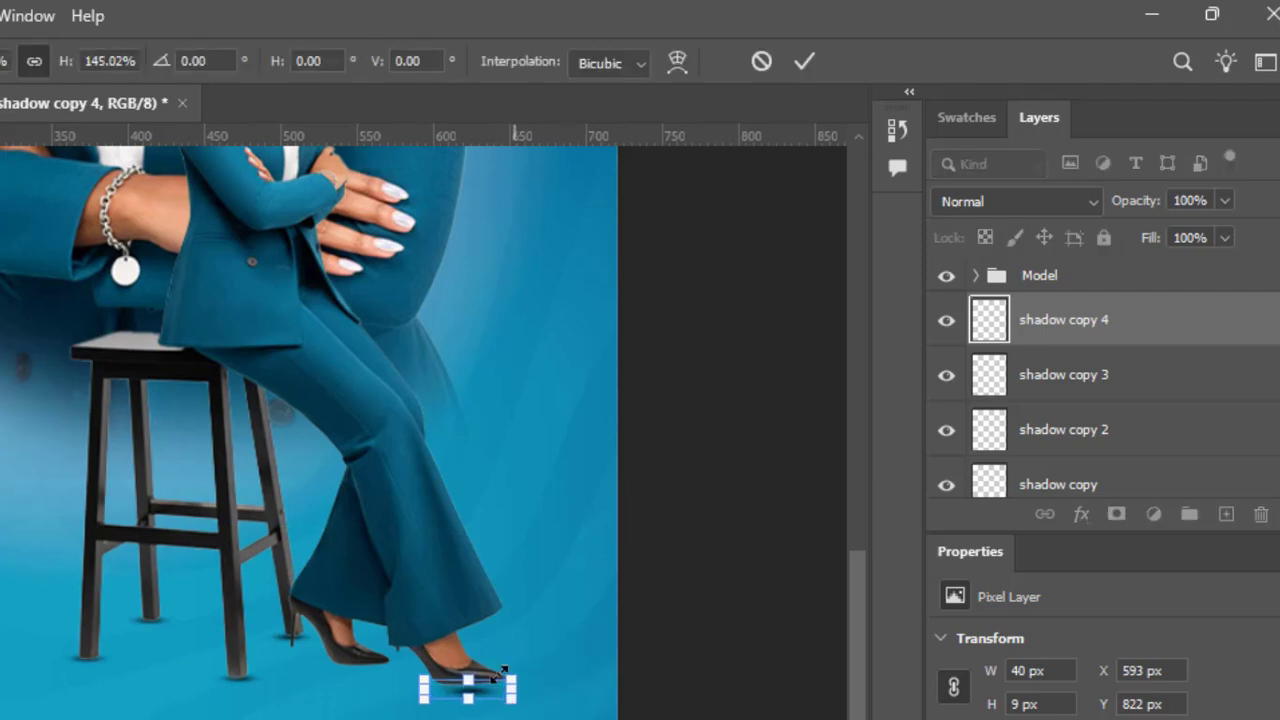
left_click(804, 61)
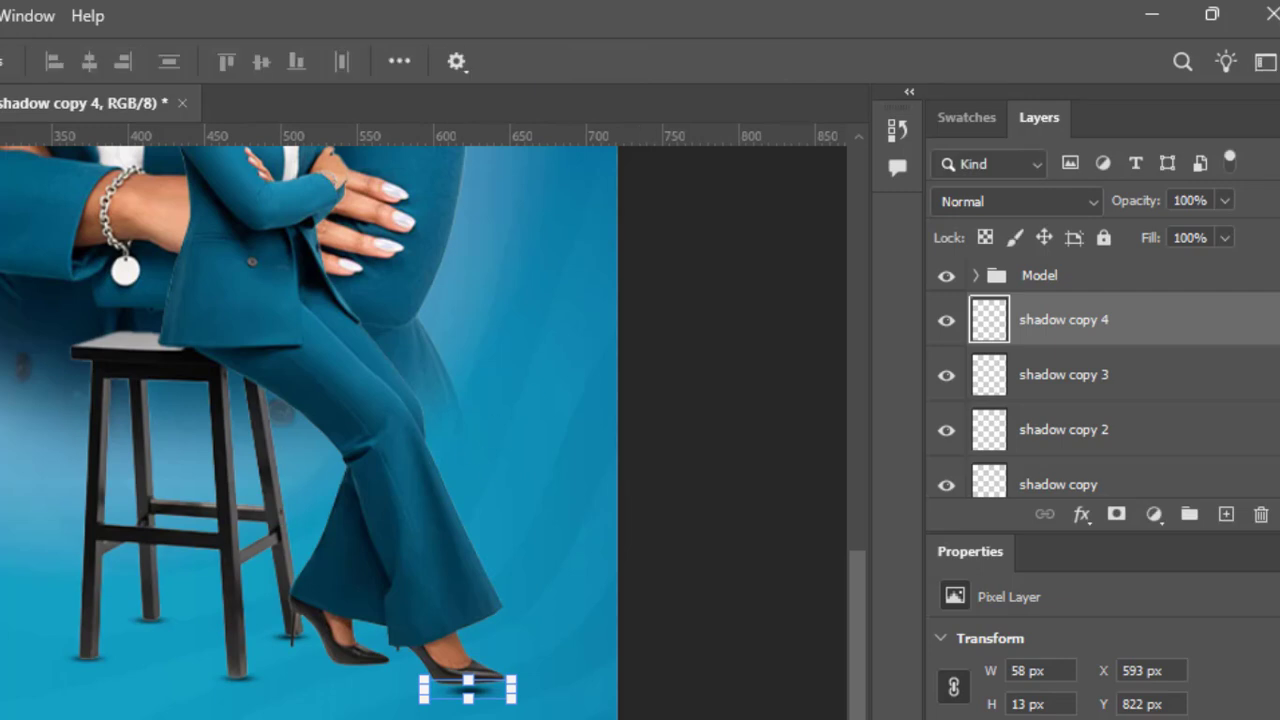
key("Left")
key("Left")
key("Left")
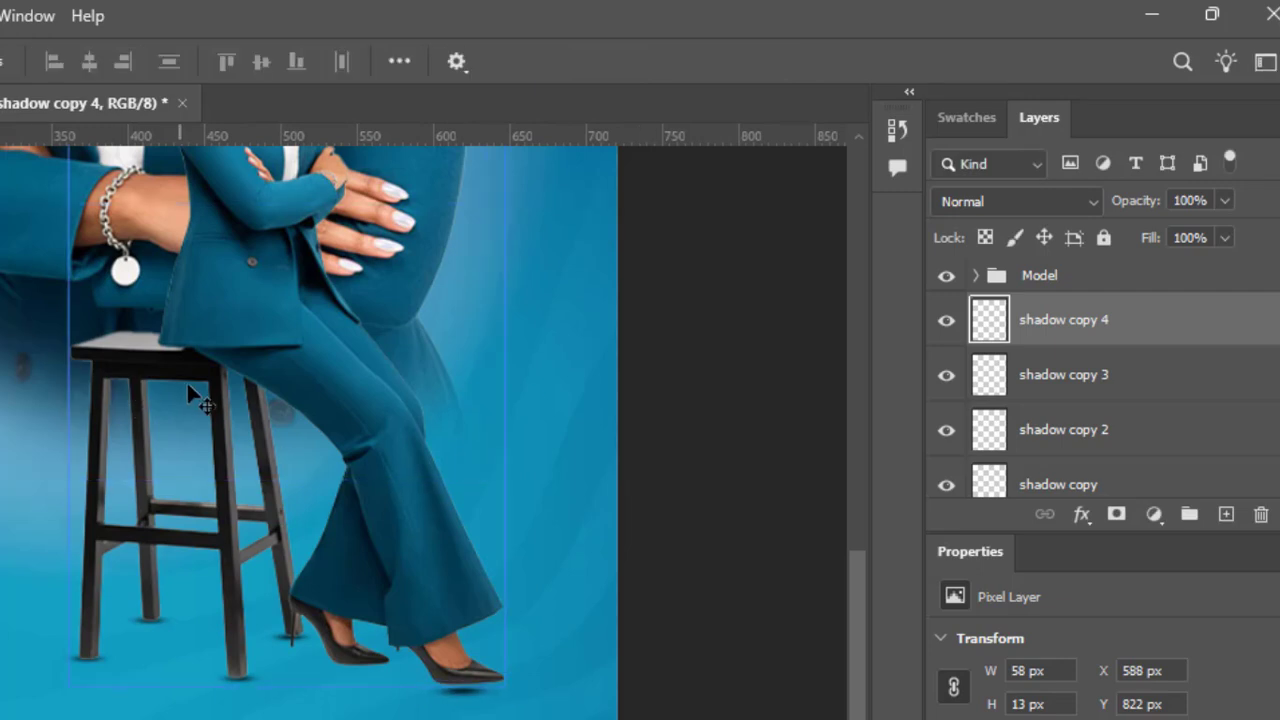
key("Left")
key("Left")
key("Up")
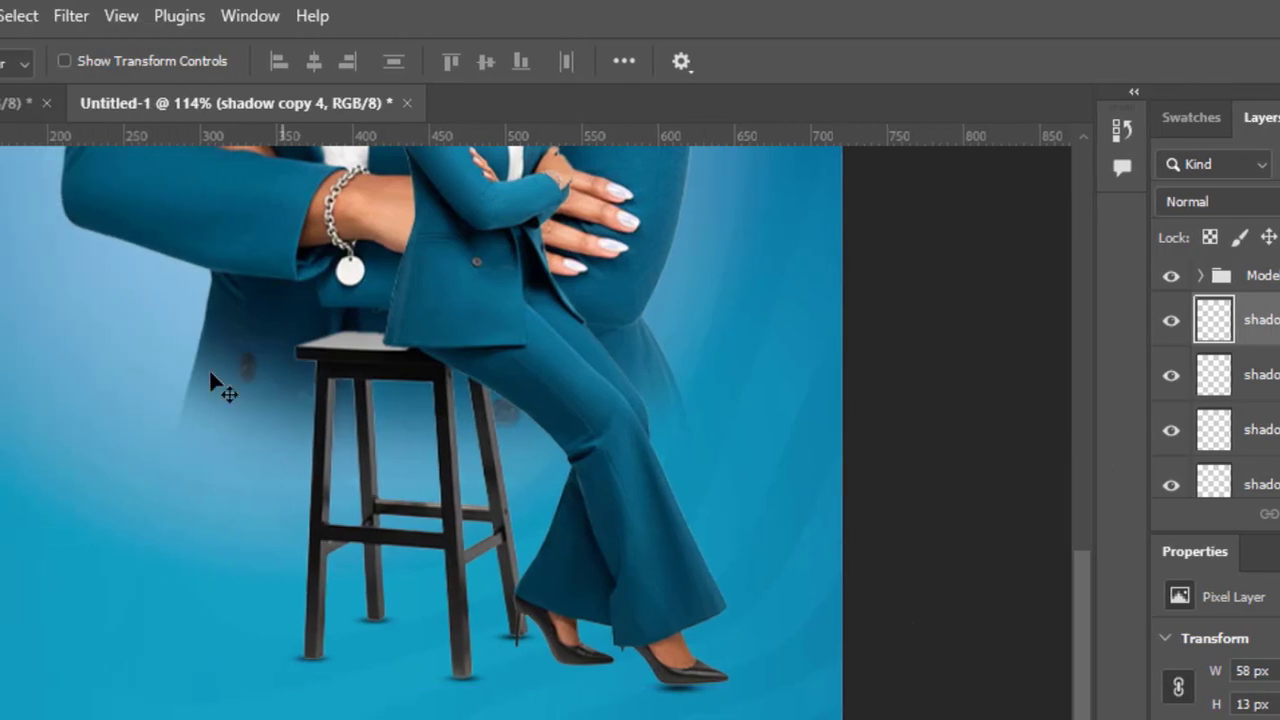
Step: Enlarge the front shoe's shadow to about 76 × 17 px so it stretches farther along the sole
left_click(64, 61)
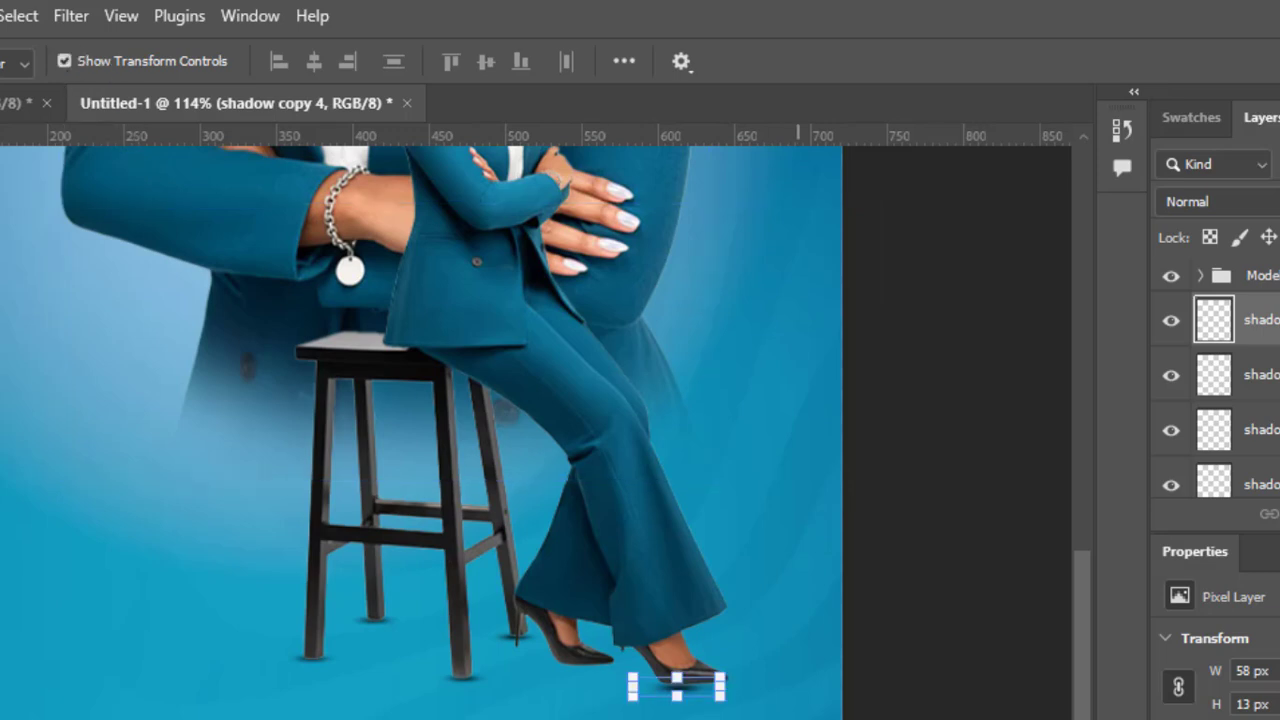
mouse_move(748, 703)
left_mouse_down()
mouse_move(796, 693)
mouse_move(751, 688)
left_mouse_up()
left_click(986, 61)
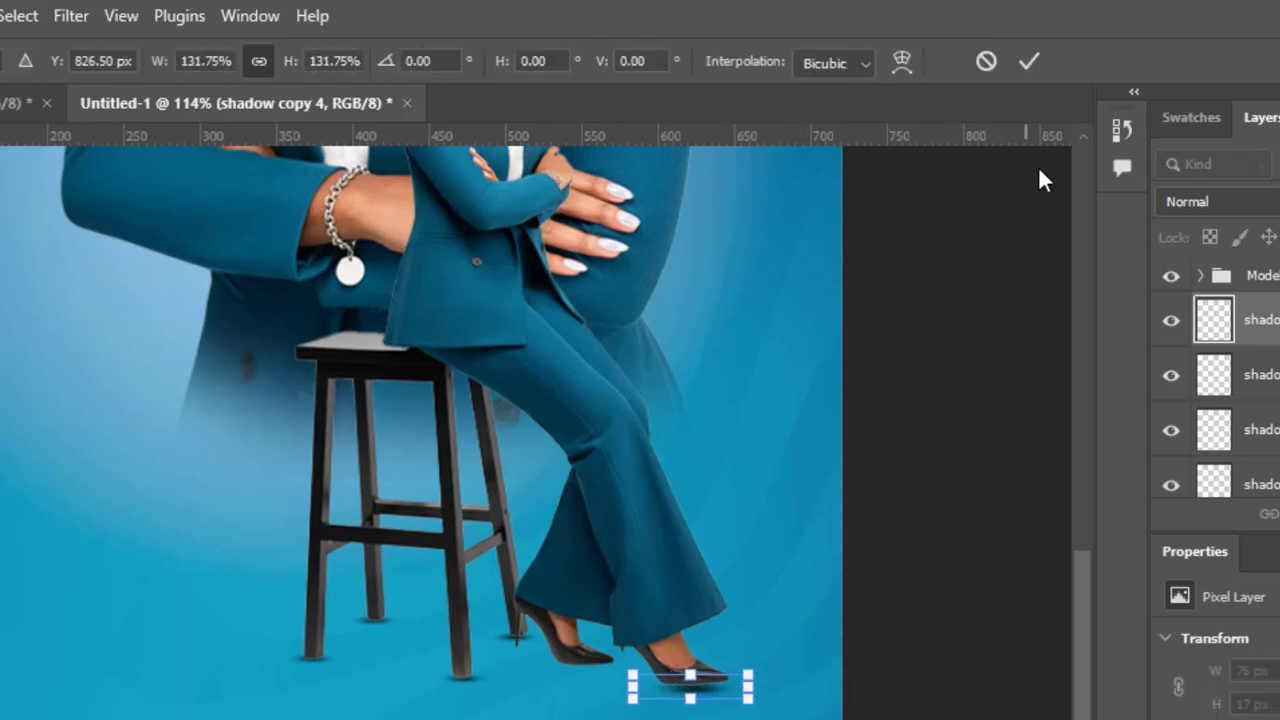
left_click(1027, 64)
left_click(943, 540)
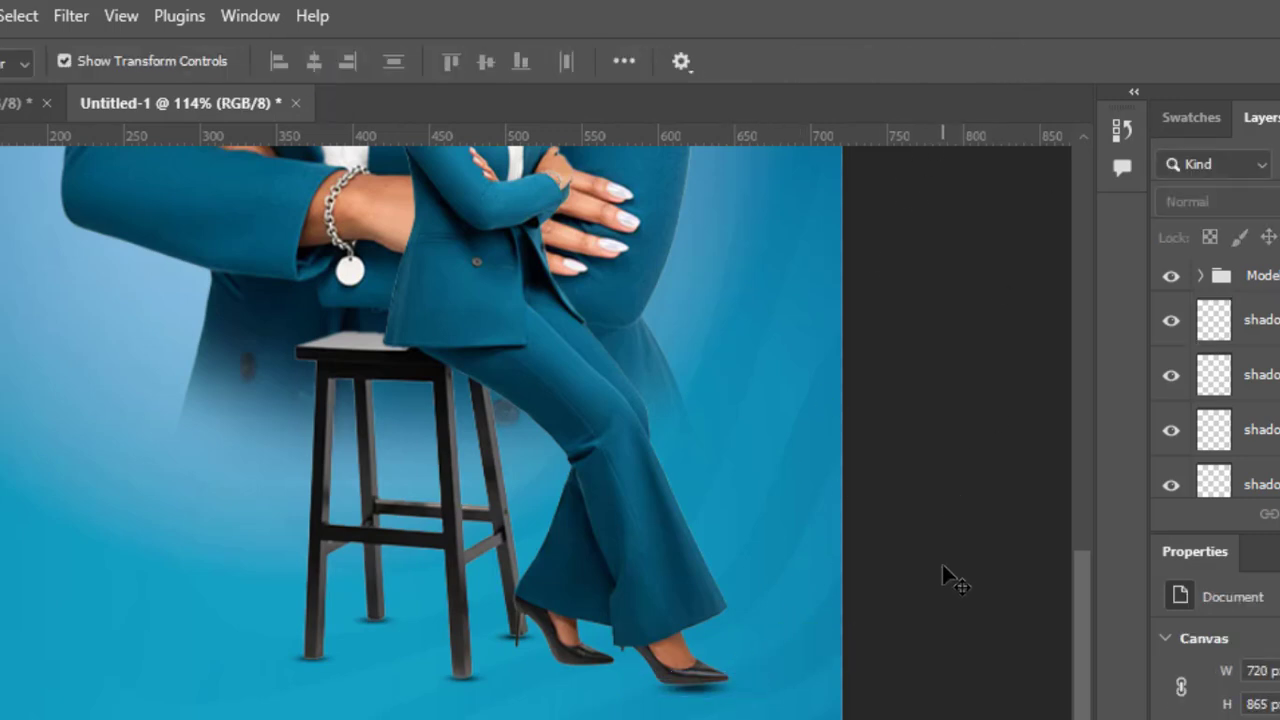
Step: Nudge the front shoe's shadow slightly left beneath the sole to X 578 px, Y 817 px
left_click(707, 698)
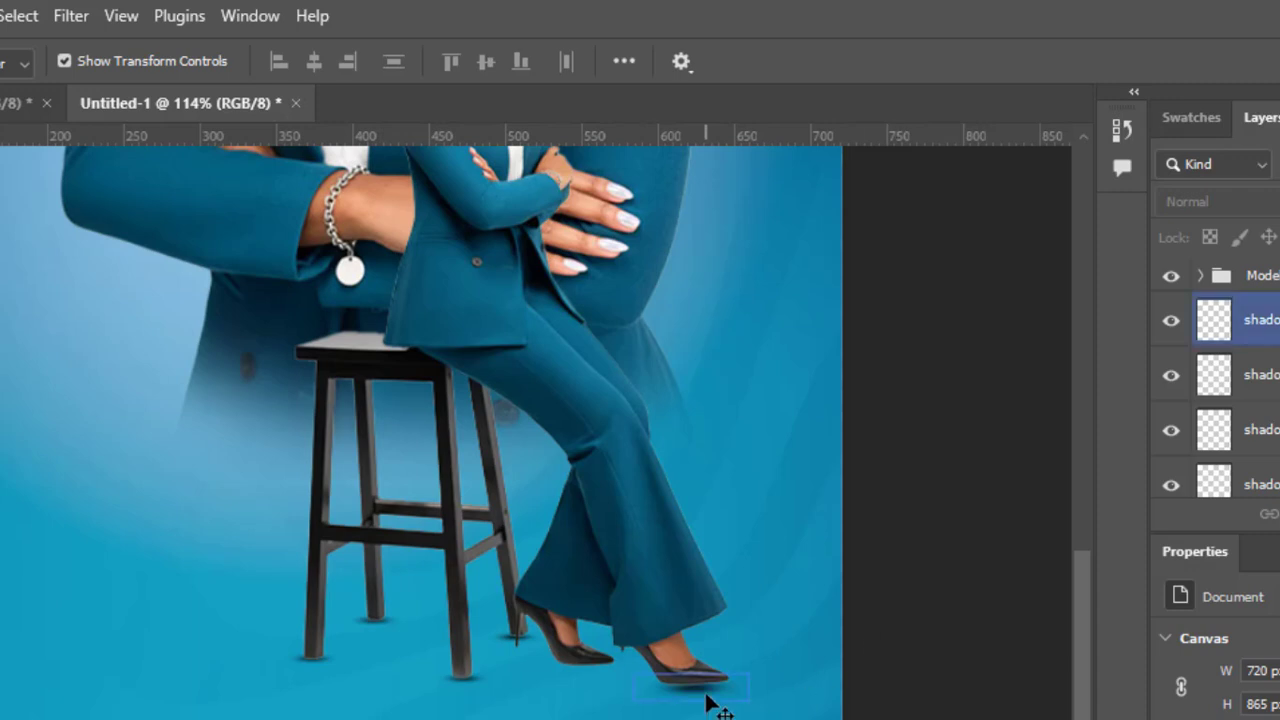
left_click(707, 697)
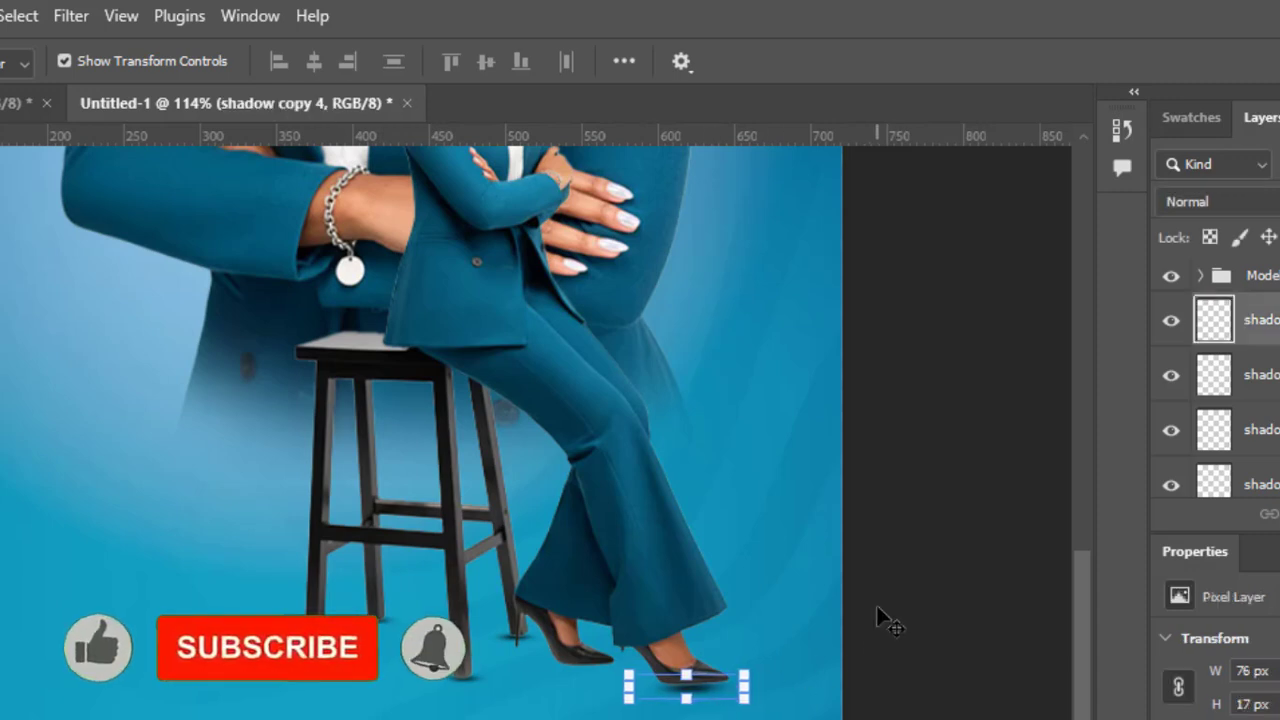
key("Left")
key("Left")
key("Left")
key("Left")
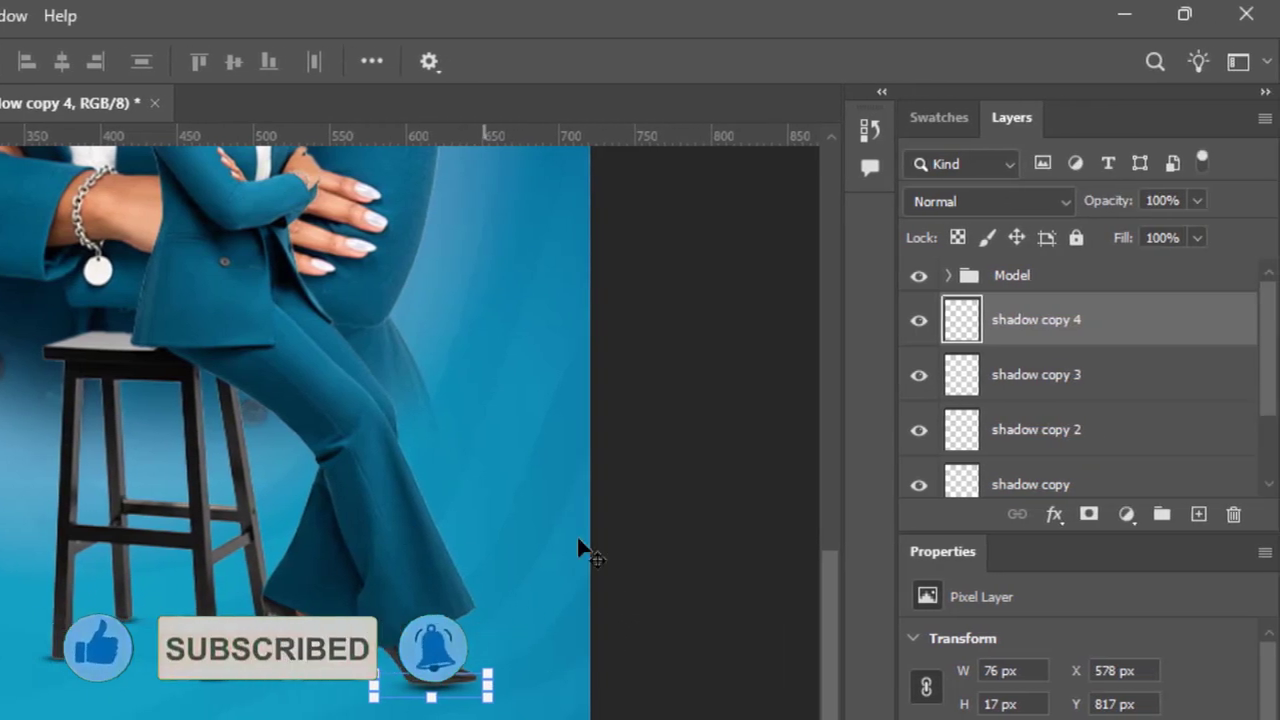
Step: Duplicate the front shoe's shadow, place the copy beneath the rear shoe at X 510 px, Y 803 px, and hide the transform controls
left_click_drag(1160, 334, 1199, 515)
left_click_drag(548, 525, 450, 501)
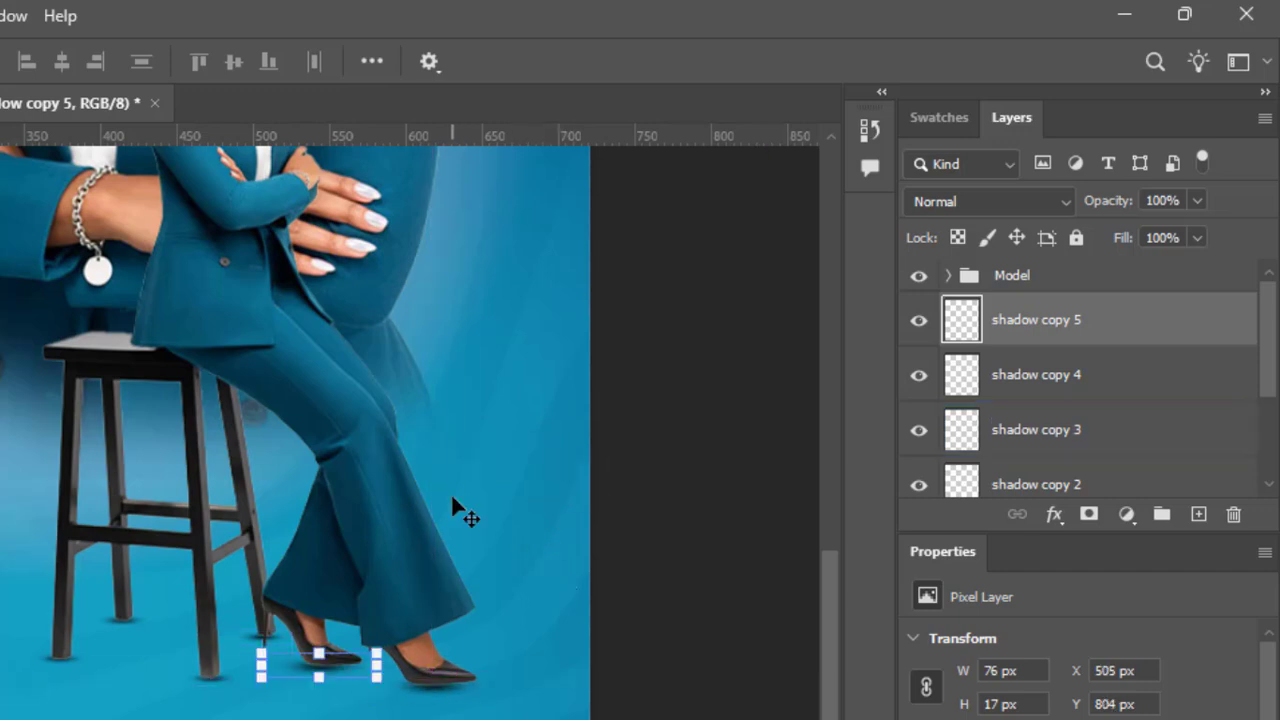
key("Right")
key("Right")
key("Right")
key("Right")
key("Right")
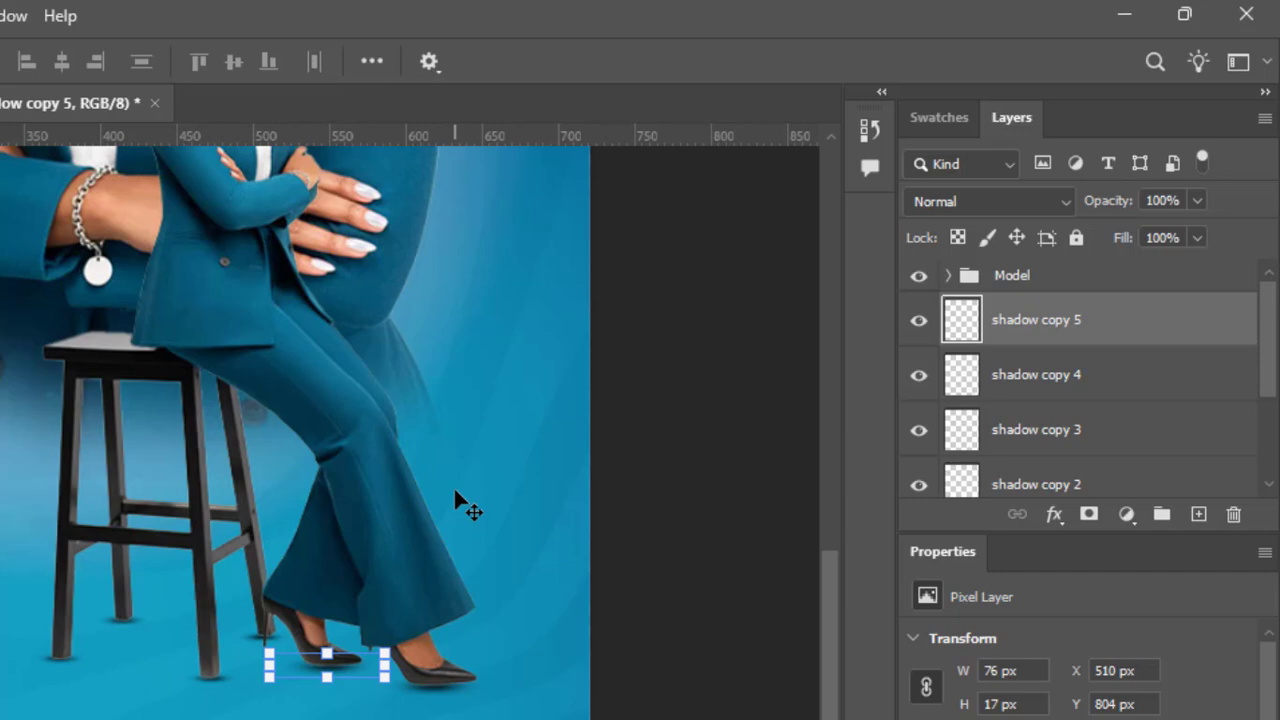
left_click(711, 420)
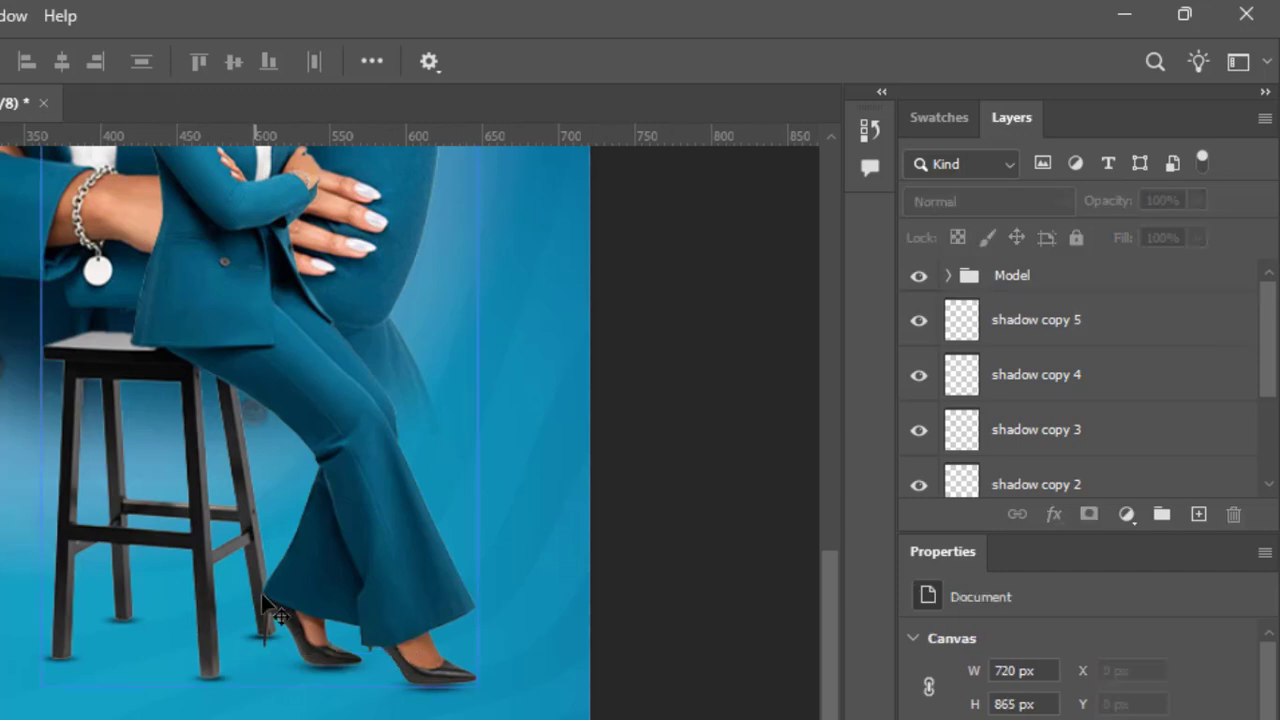
left_click(1077, 329)
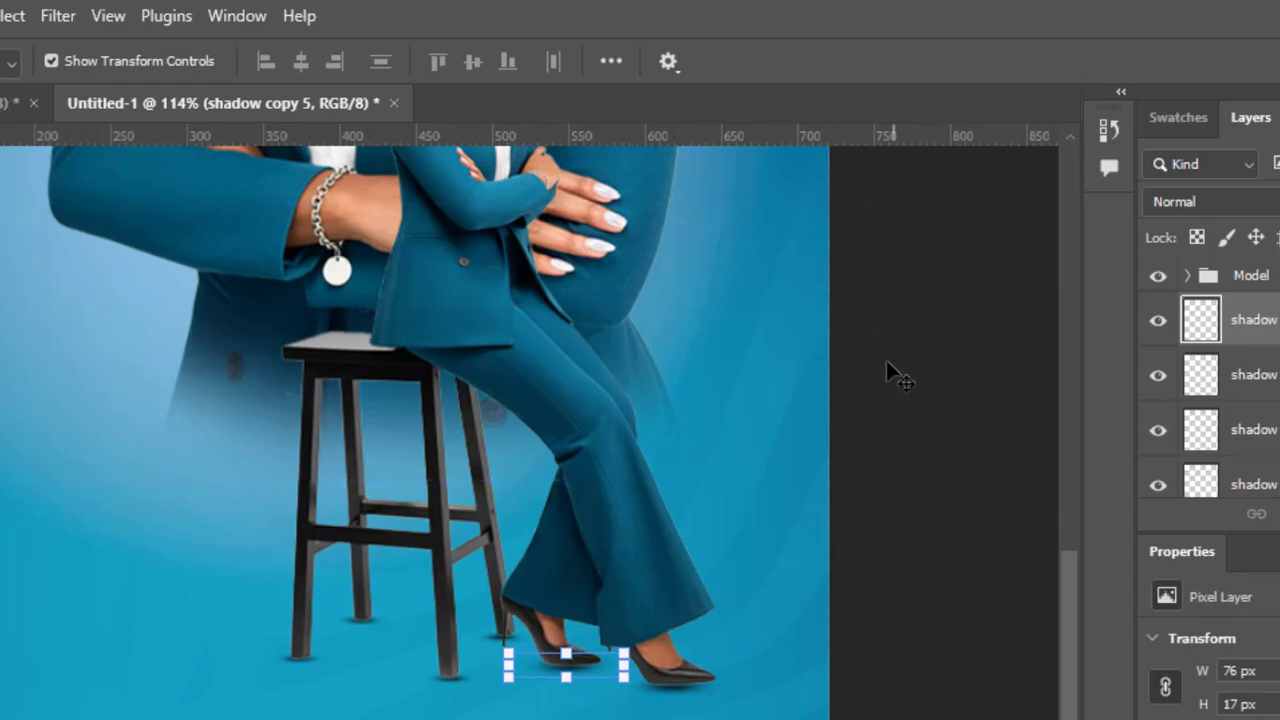
left_click(52, 61)
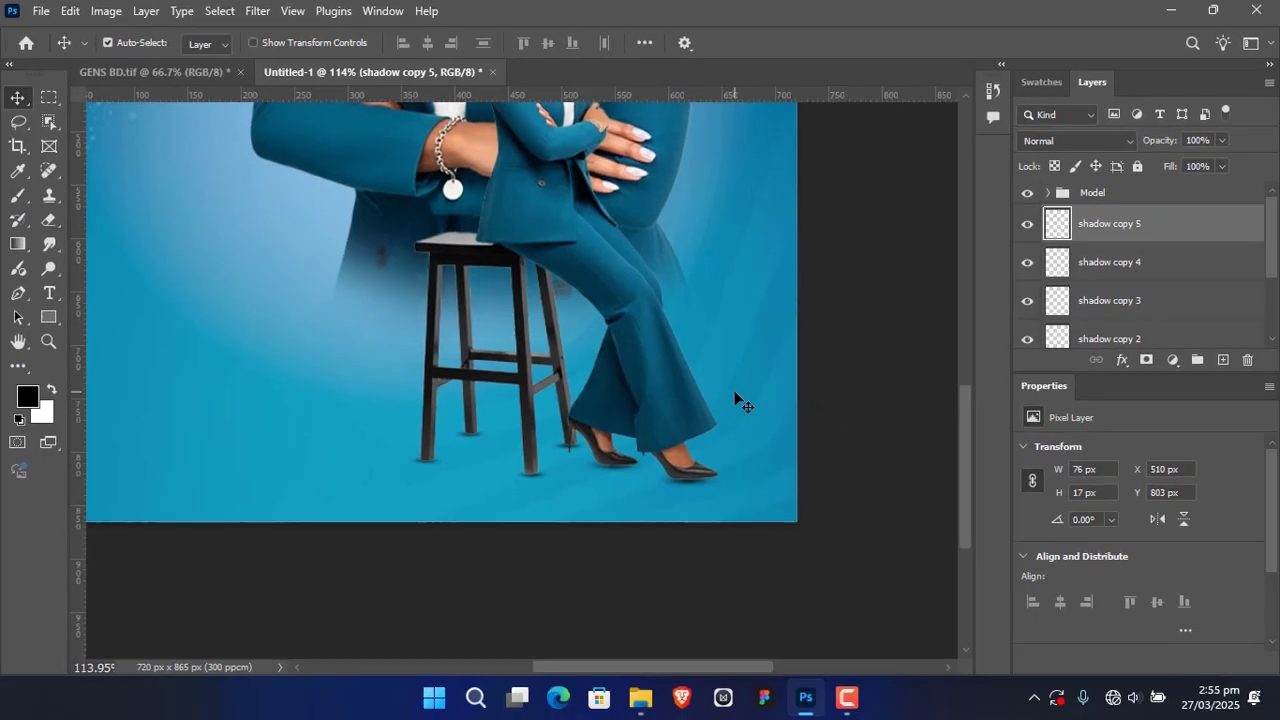
Step: Group all the shadow layers, from the original through shadow copy 5, and name the group "shadow"
key("ctrl+0")
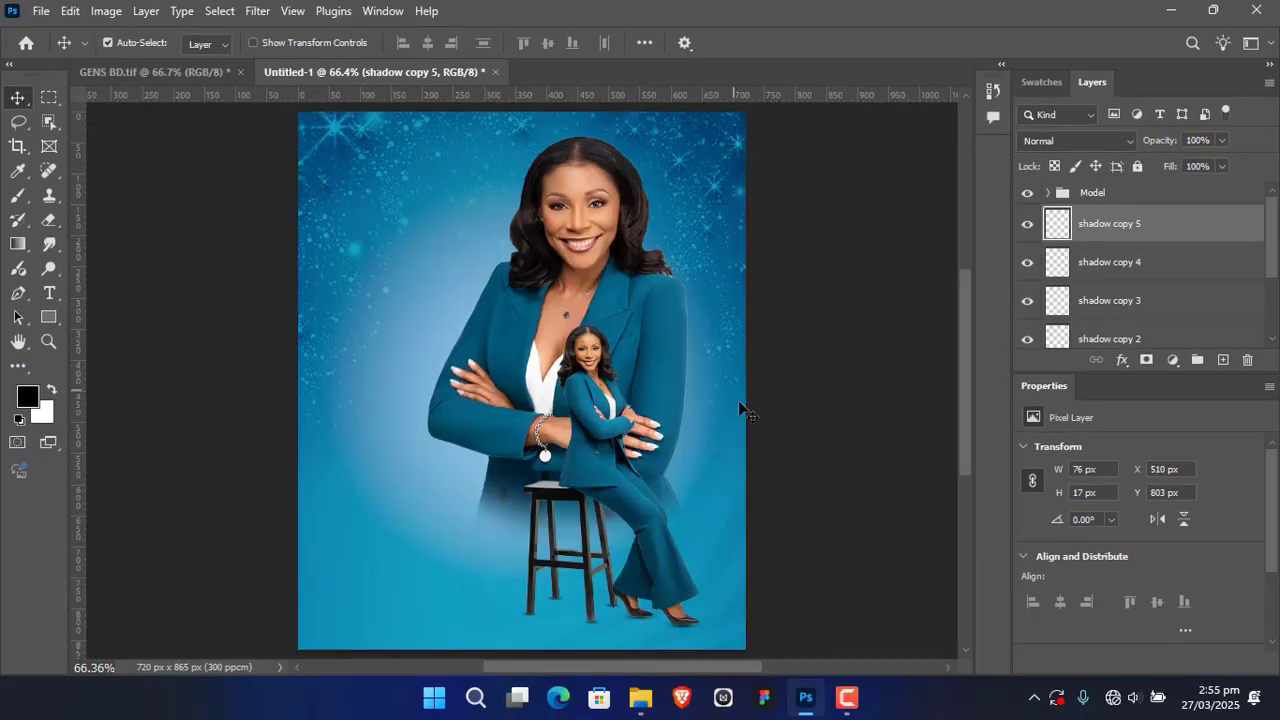
scroll(834, 451, "down", 2)
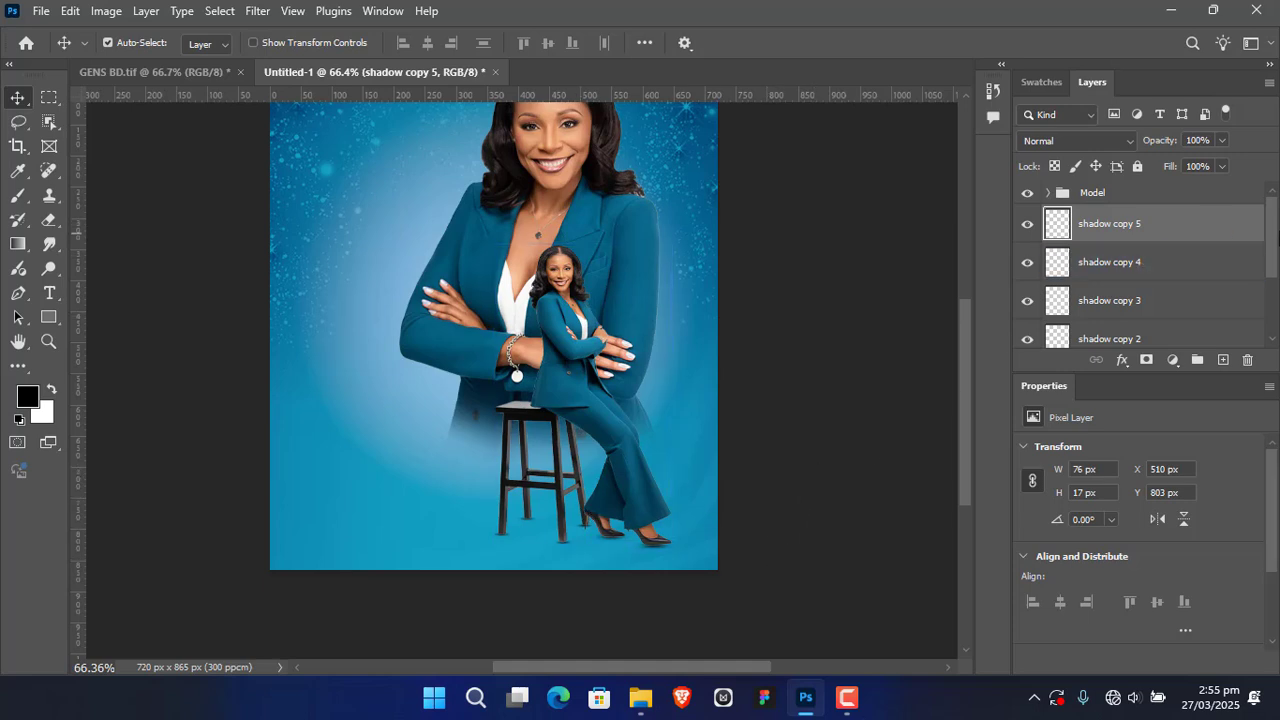
left_click_drag(1273, 237, 1273, 297)
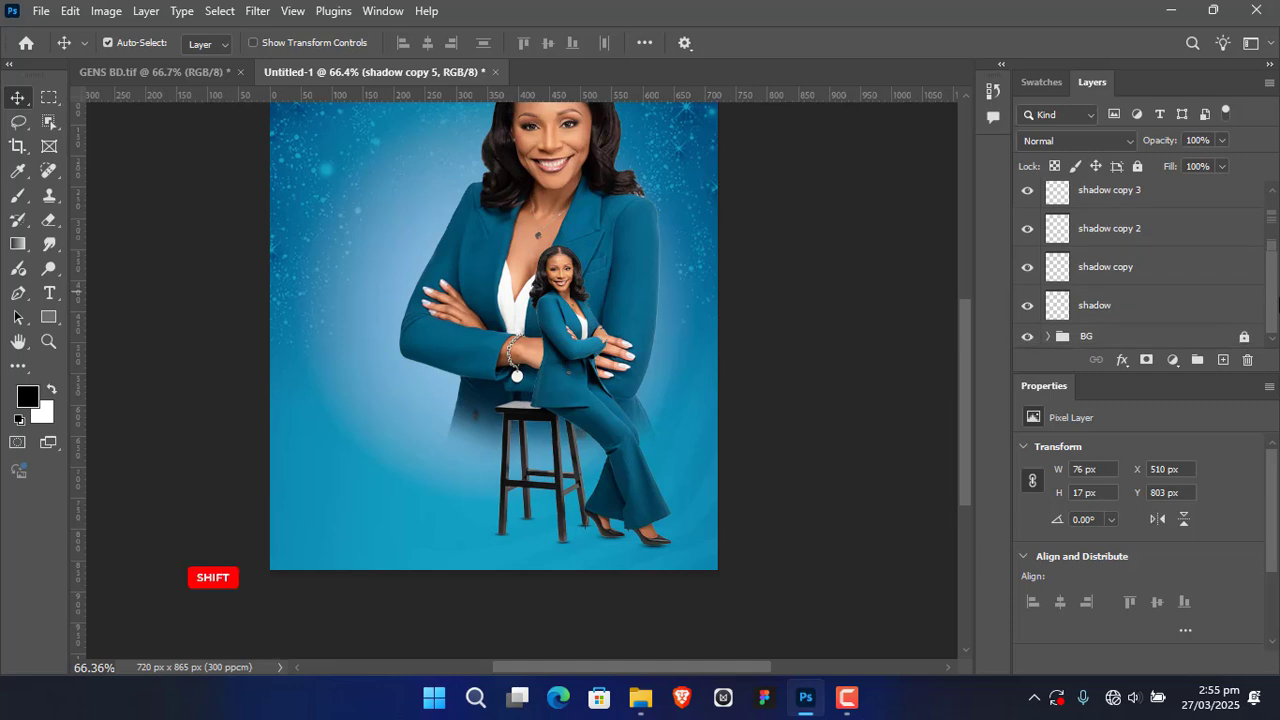
left_click(1149, 302, "shift")
left_click(1197, 359)
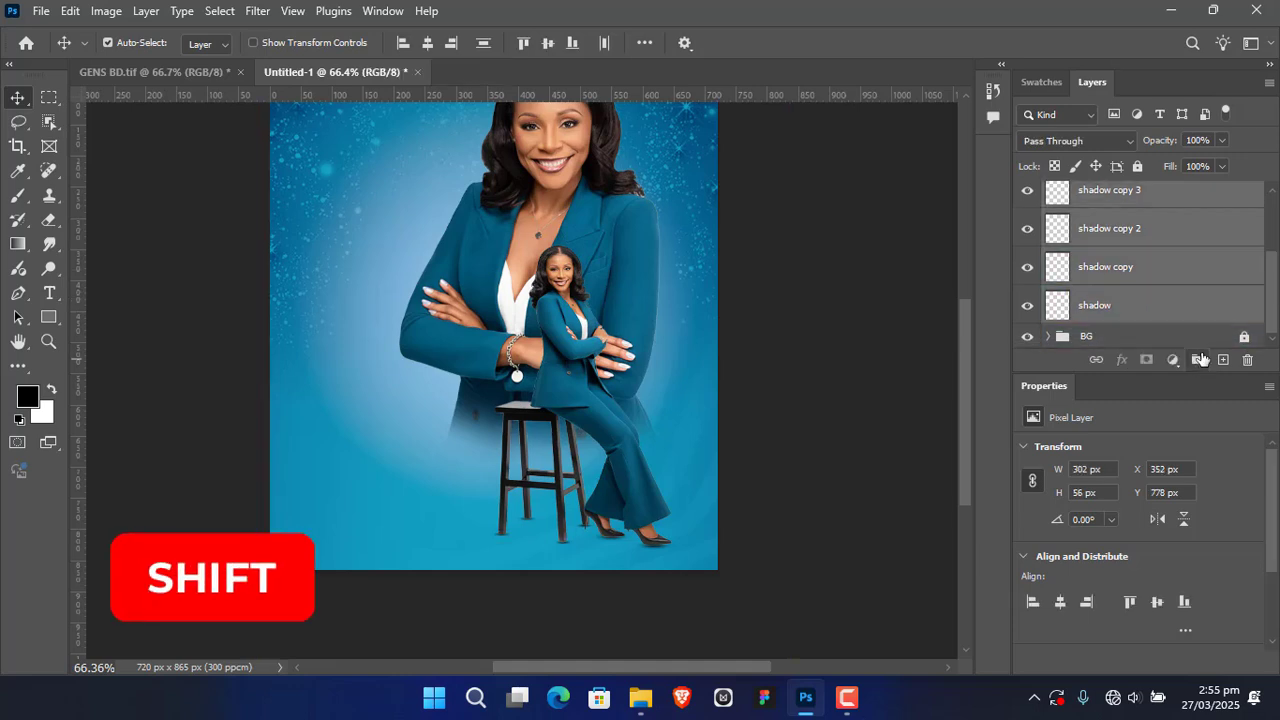
double_click(1107, 217)
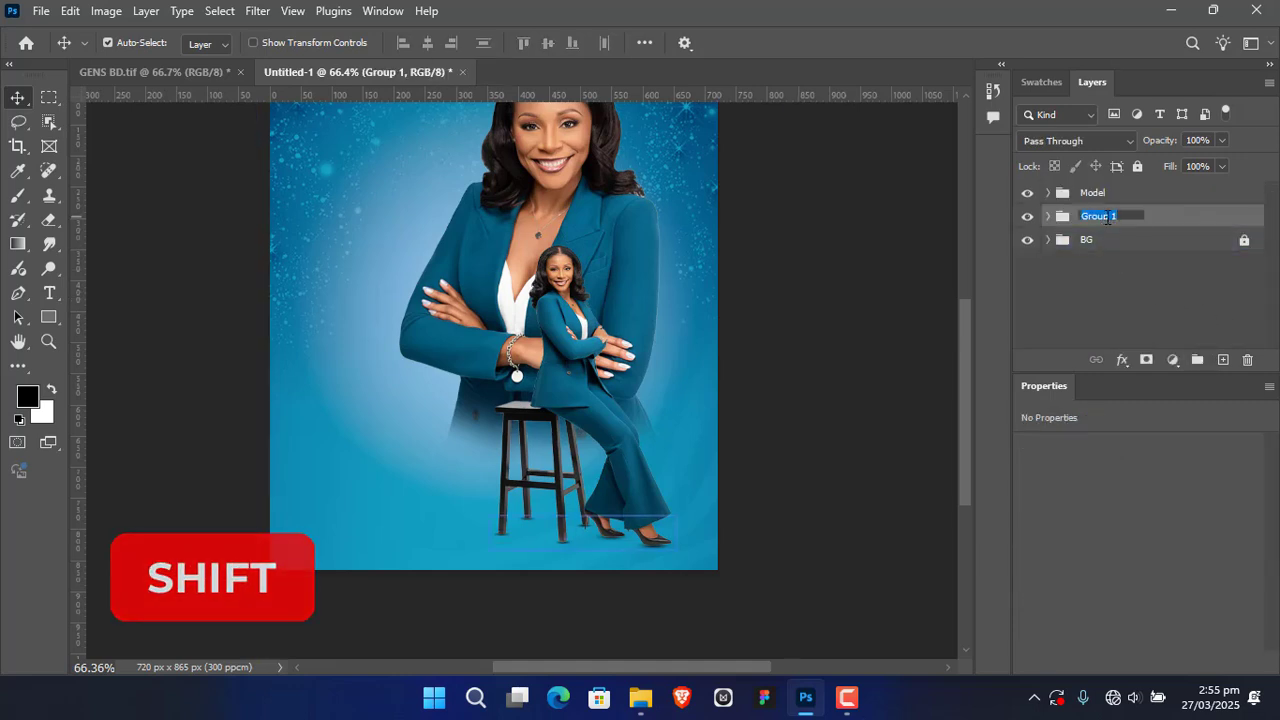
type("shadow")
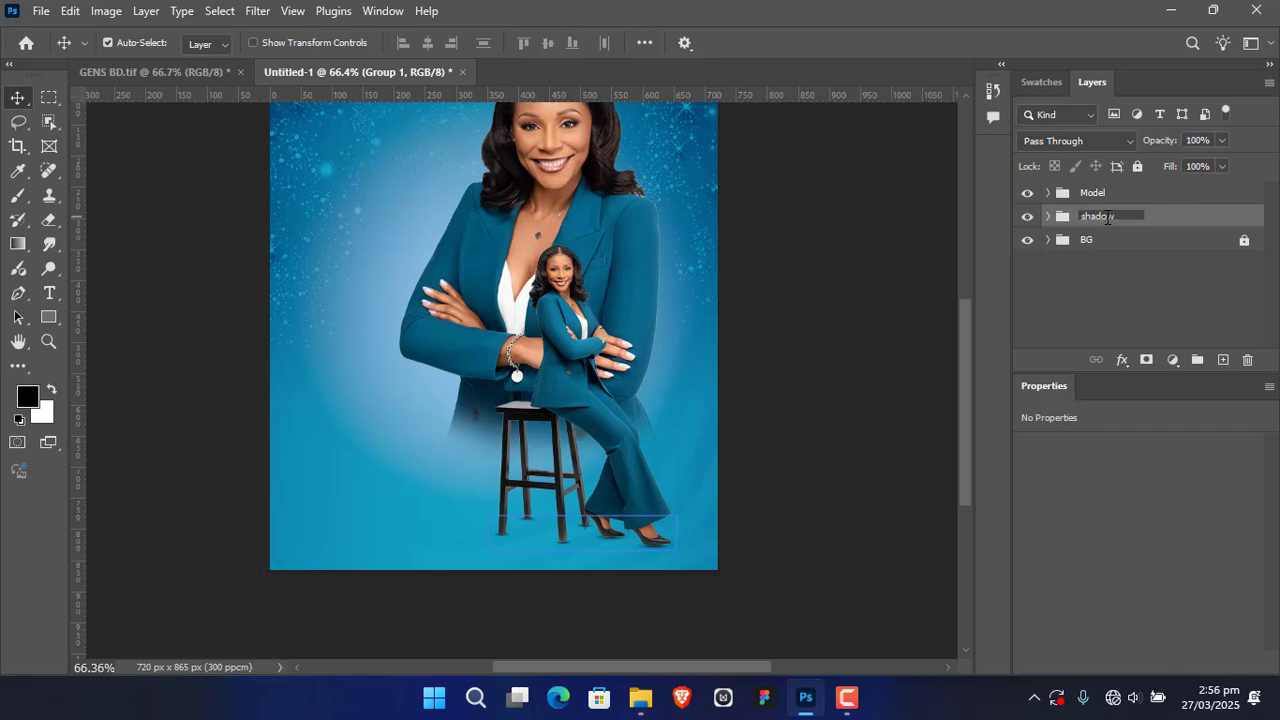
key("Return")
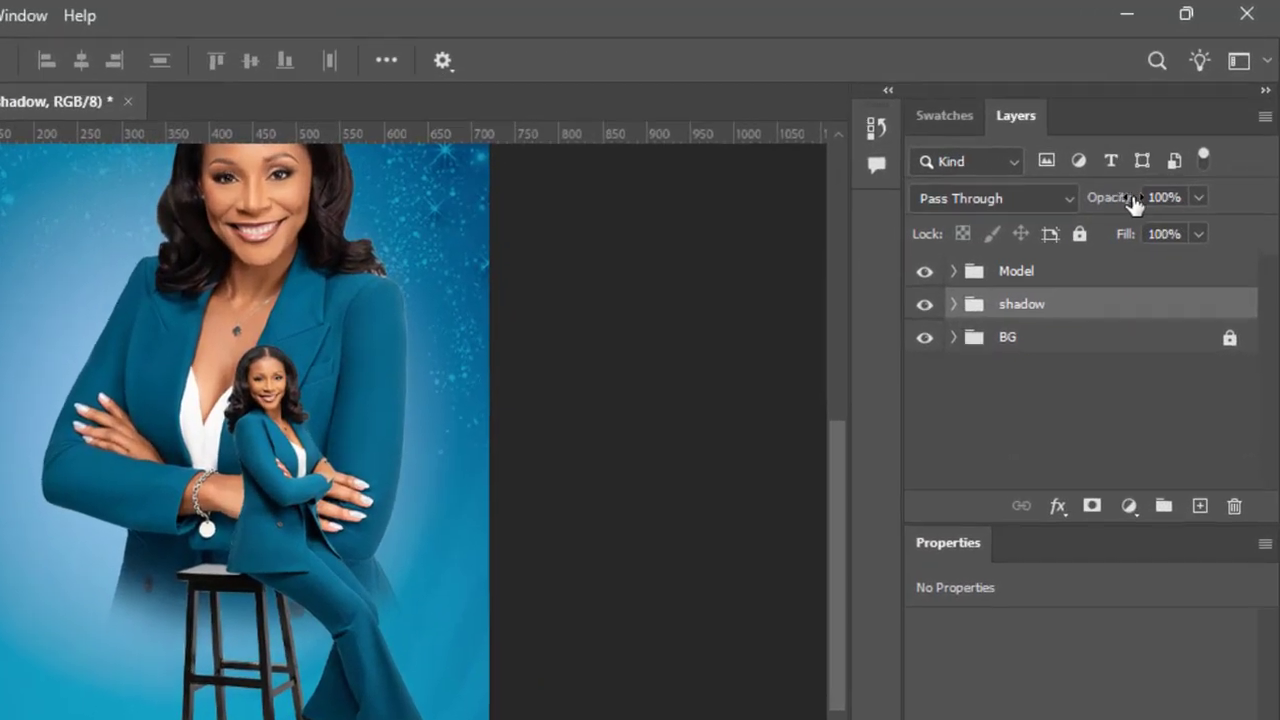
Step: Set the shadow group's opacity to 90% and deselect the group
left_click_drag(1131, 203, 1114, 207)
left_click(1165, 195)
type("90")
key("Return")
scroll(625, 434, "up", 2)
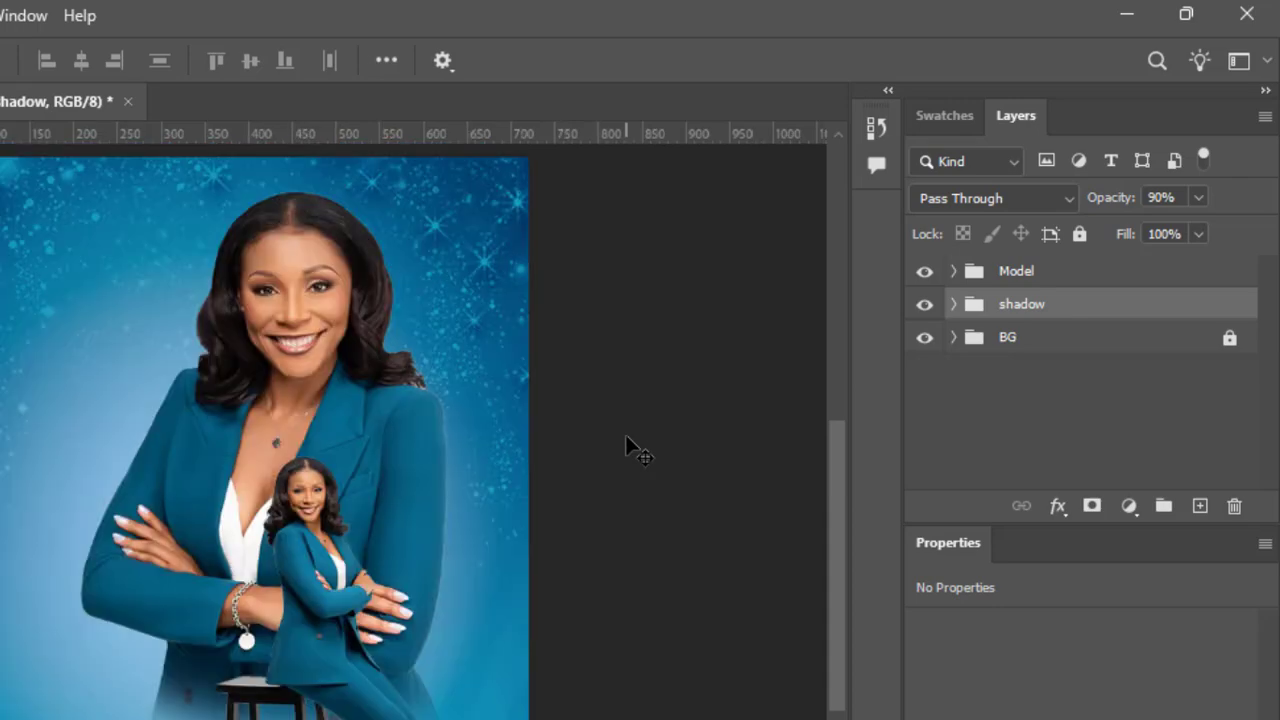
left_click(641, 403)
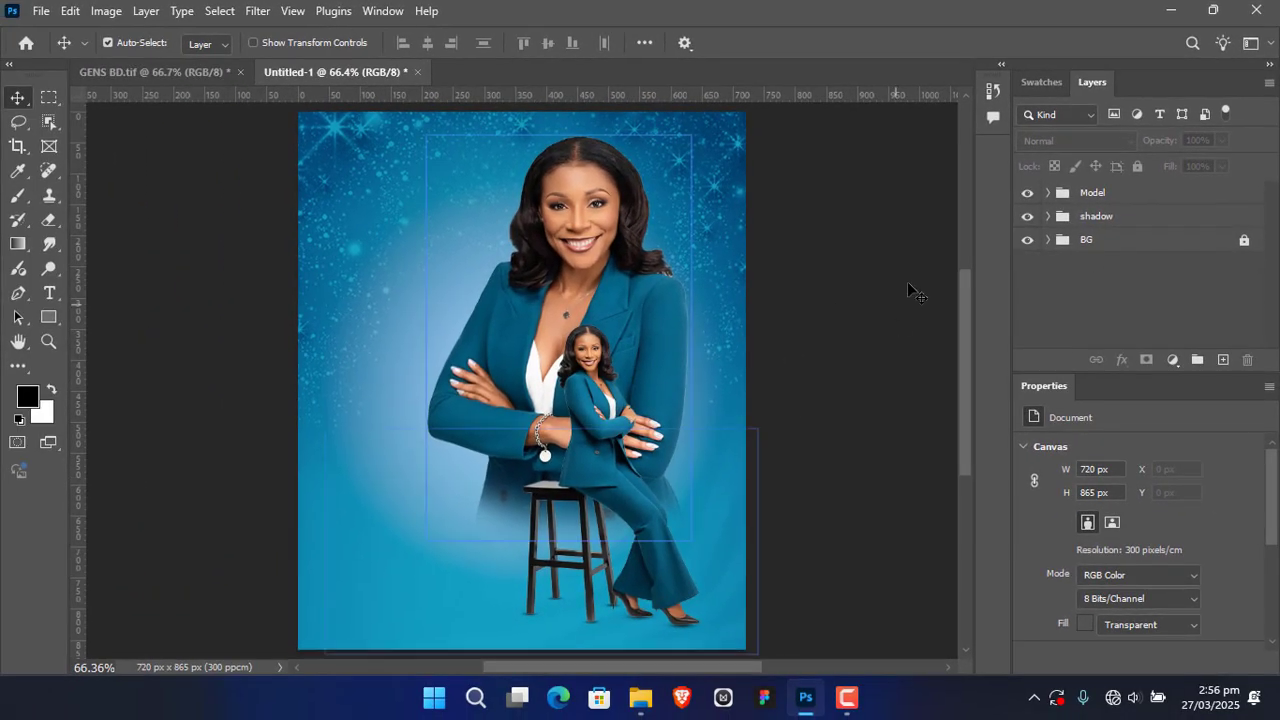
left_click(1117, 297)
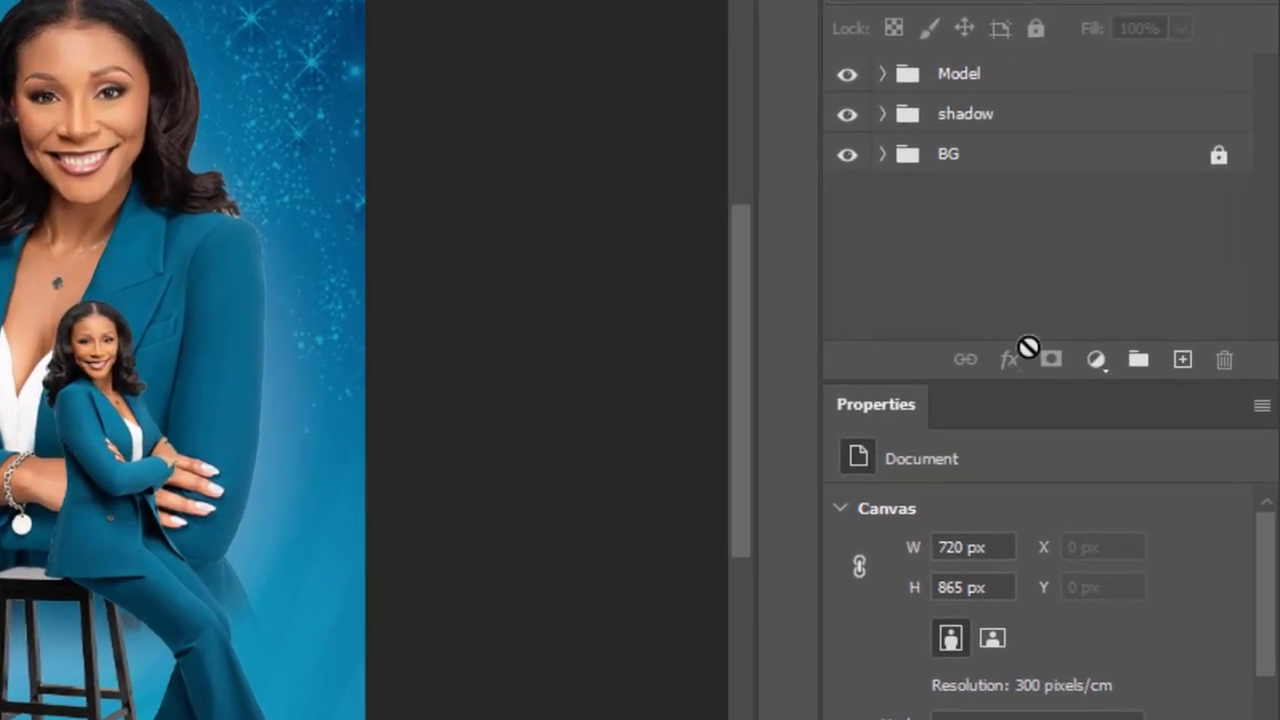
Step: Add a solid colour fill layer in blue #056796 above the Model group and convert it to a smart object
left_click(1095, 362)
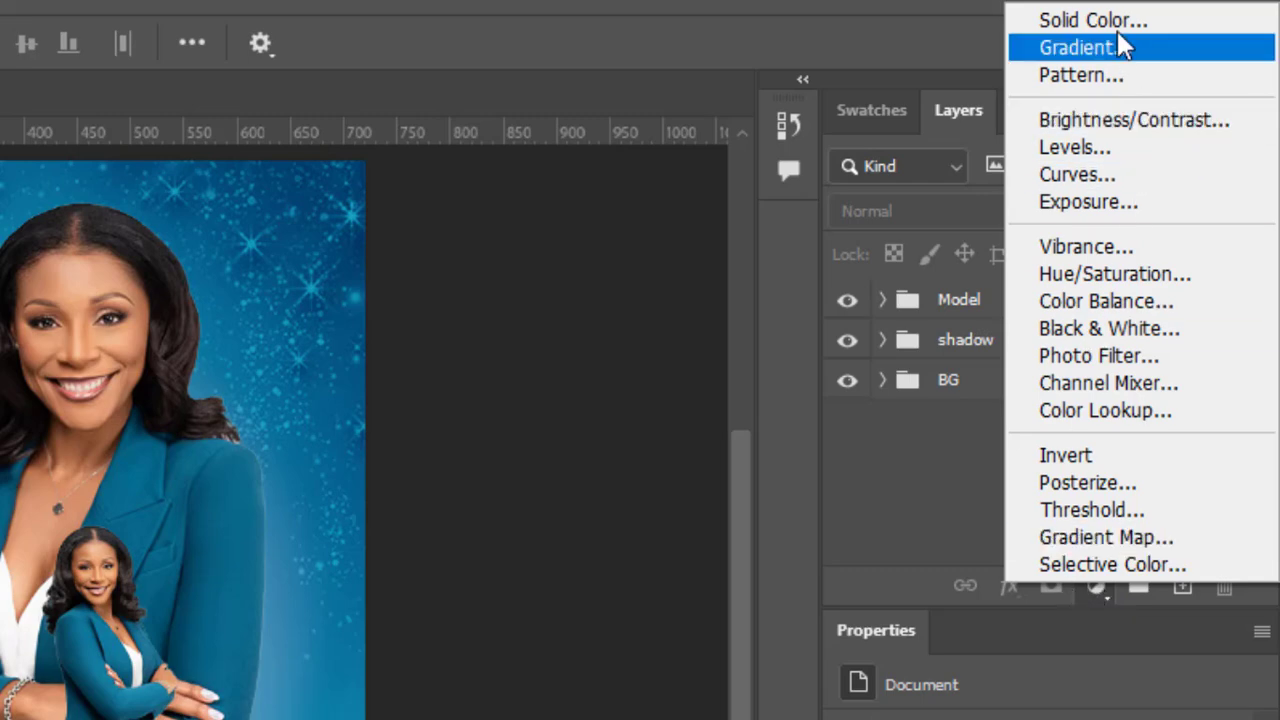
left_click(1110, 24)
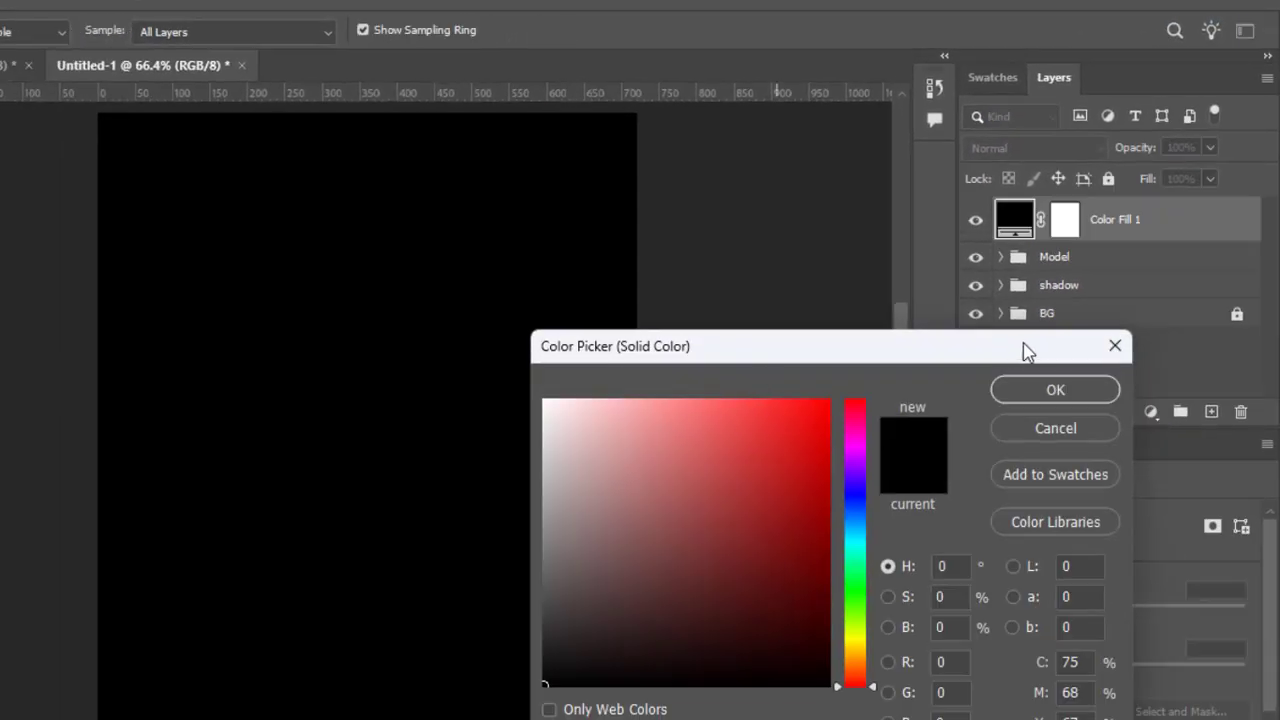
left_click(1004, 80)
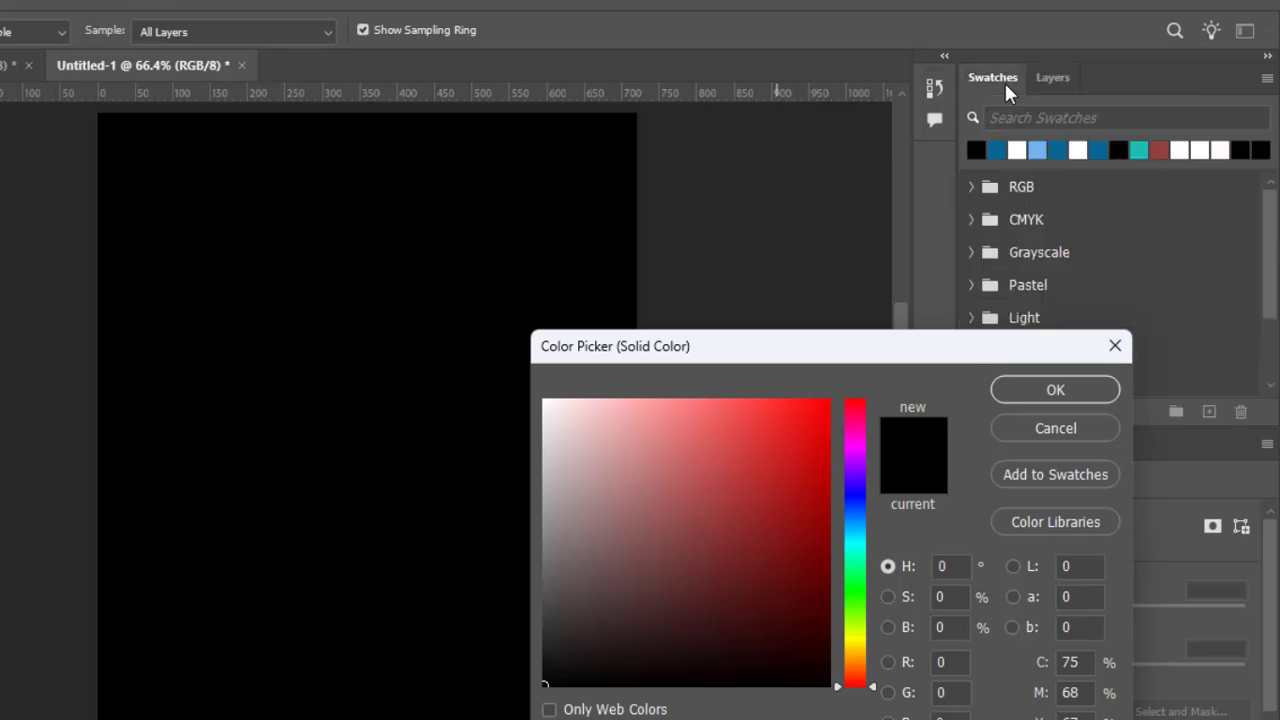
left_click(999, 148)
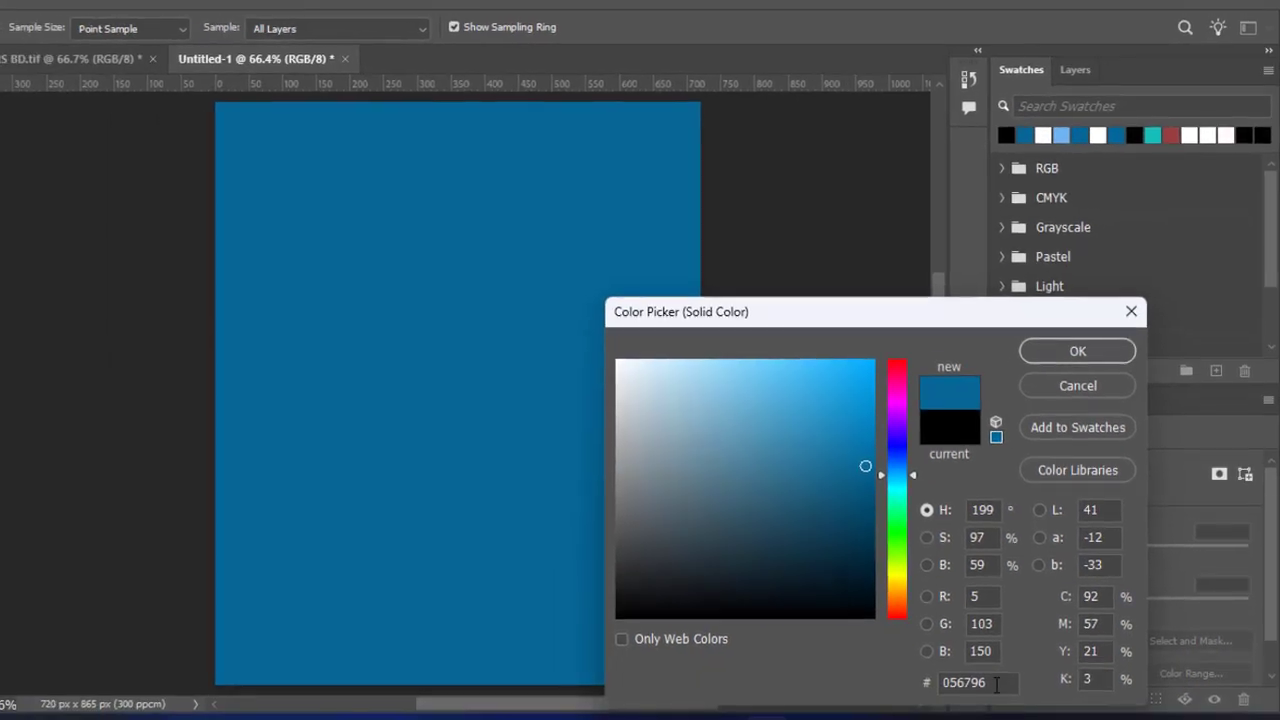
left_click(996, 683)
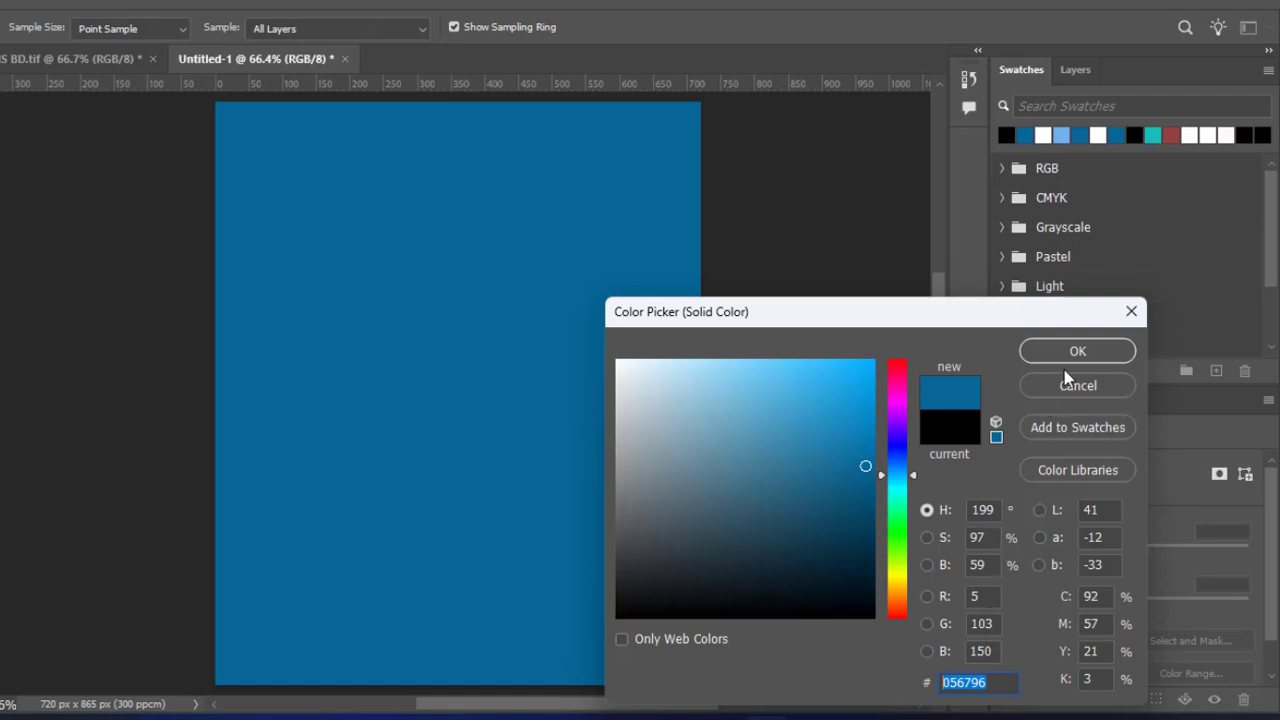
left_click(1077, 351)
left_click(1062, 68)
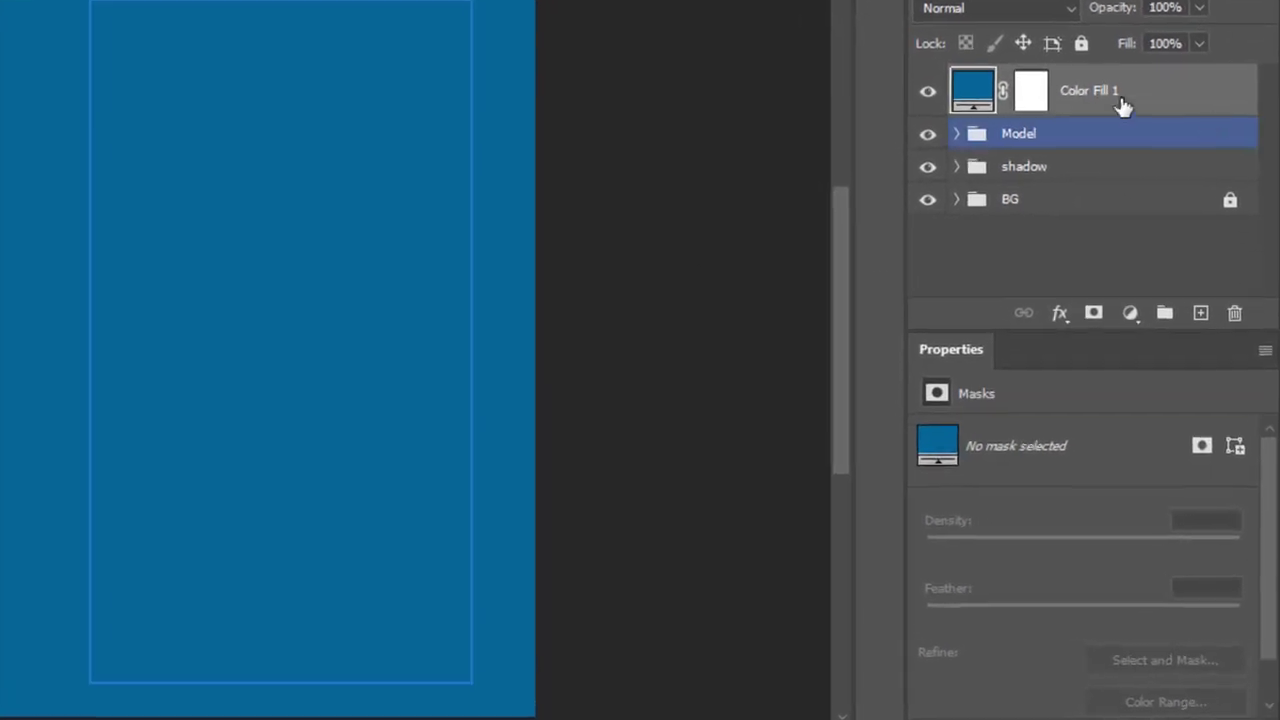
right_click(1139, 176)
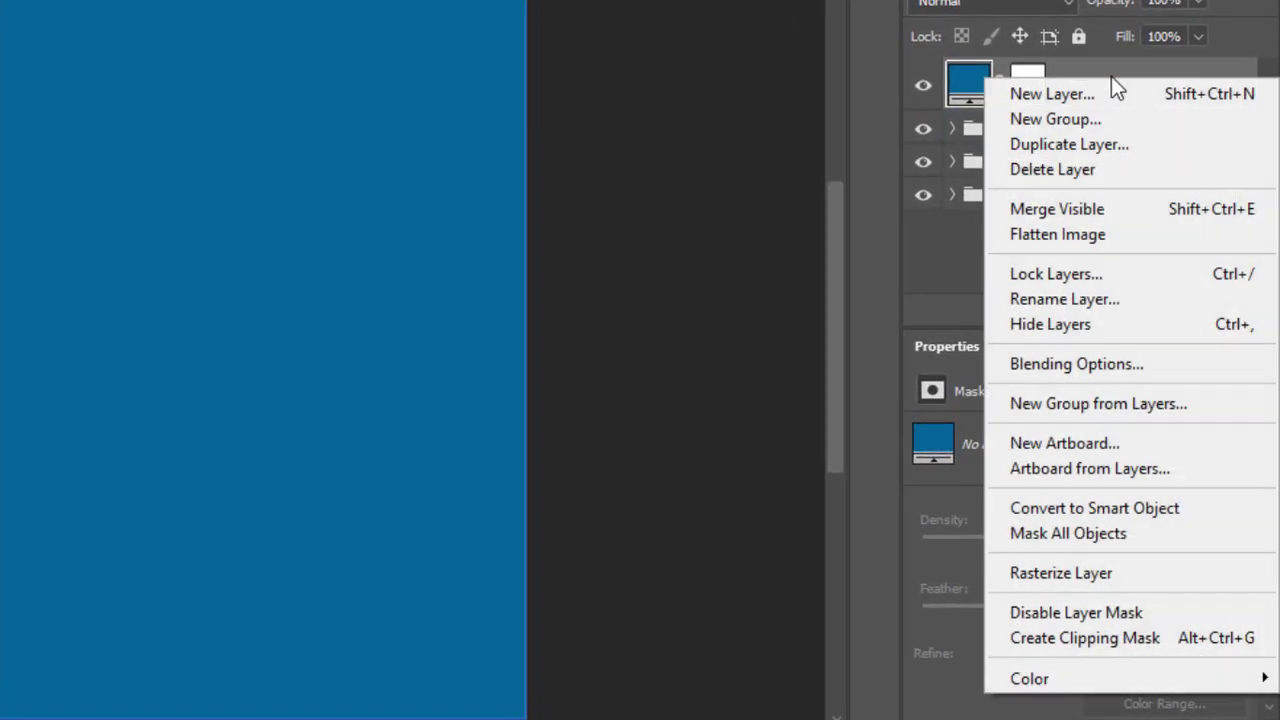
left_click(1151, 513)
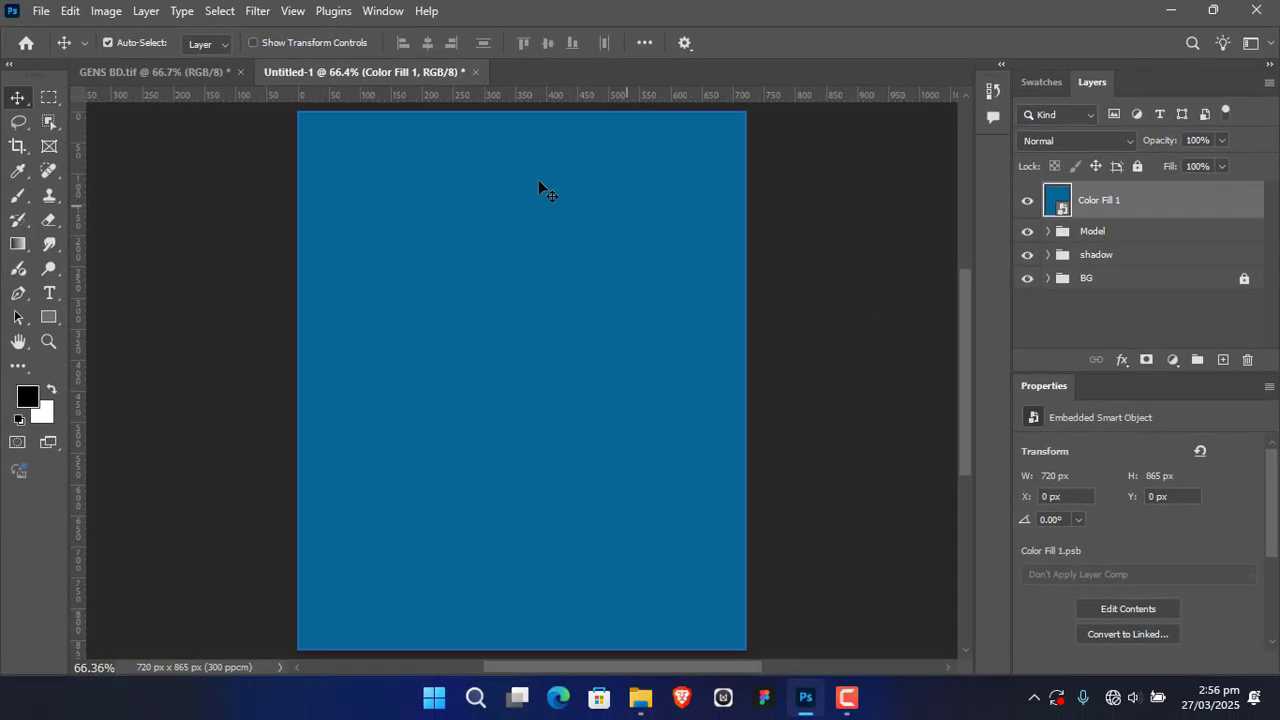
left_click(257, 11)
mouse_move(307, 253)
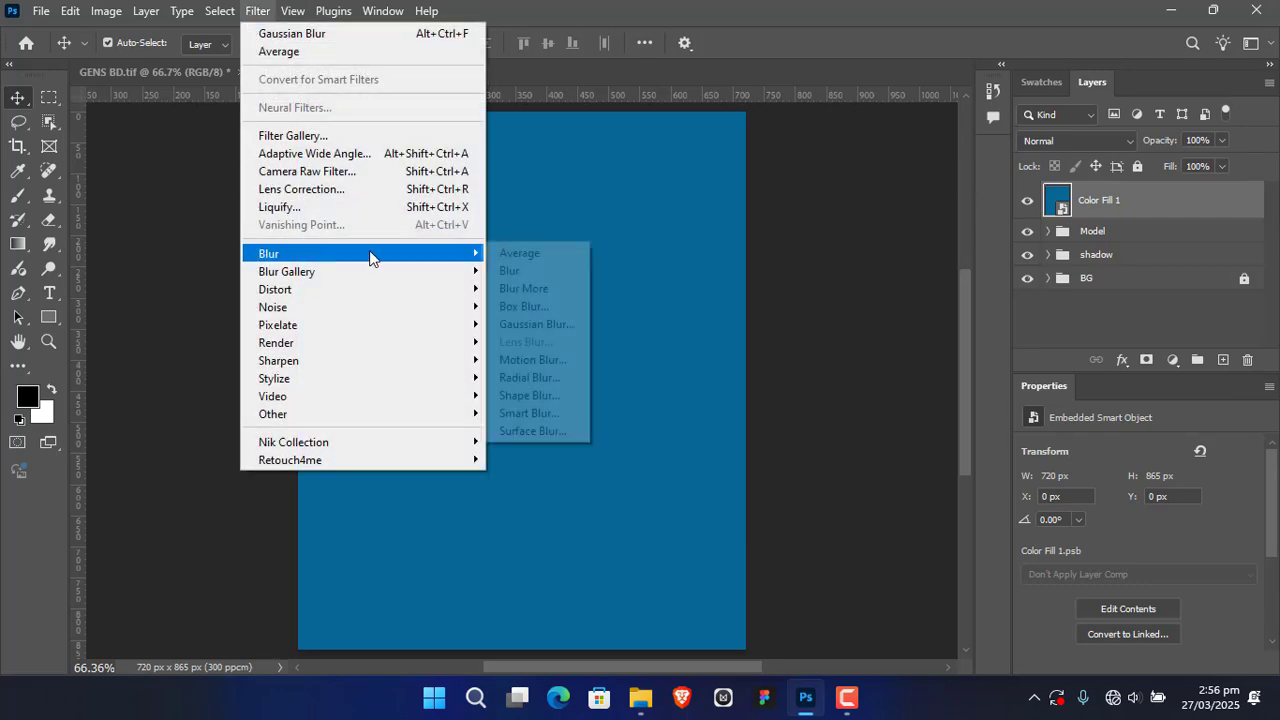
left_click(566, 325)
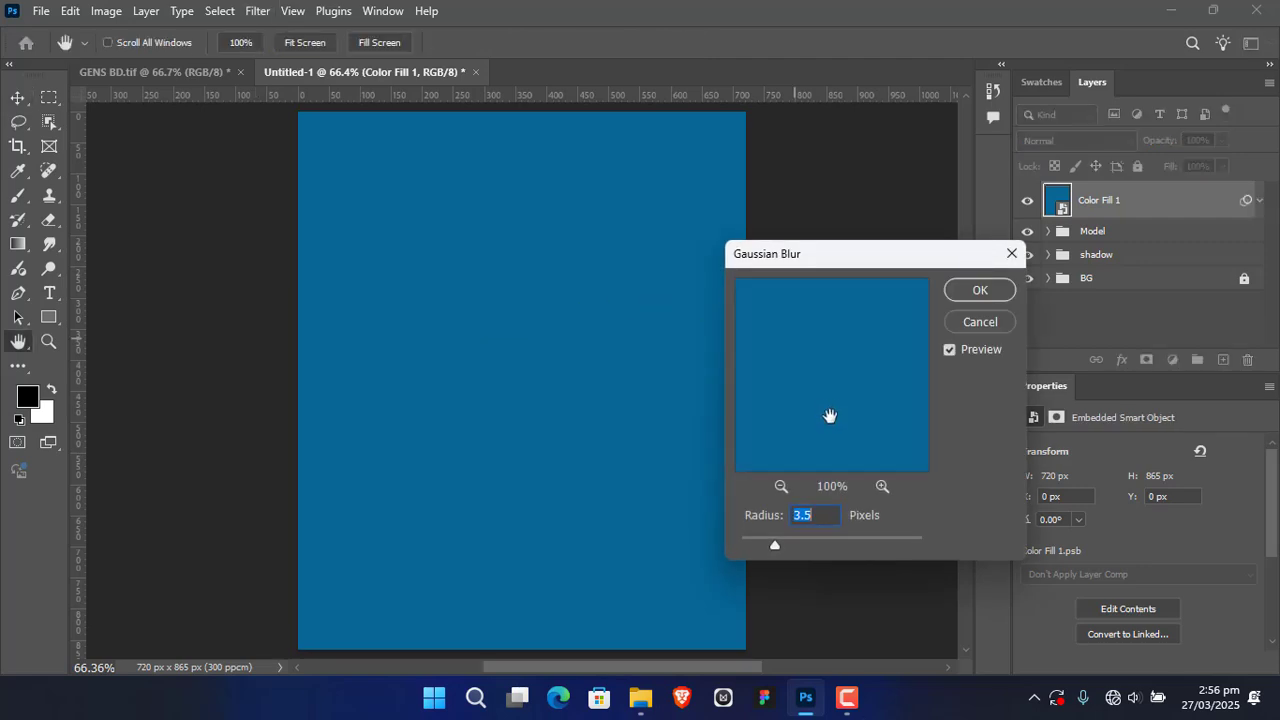
left_click(996, 323)
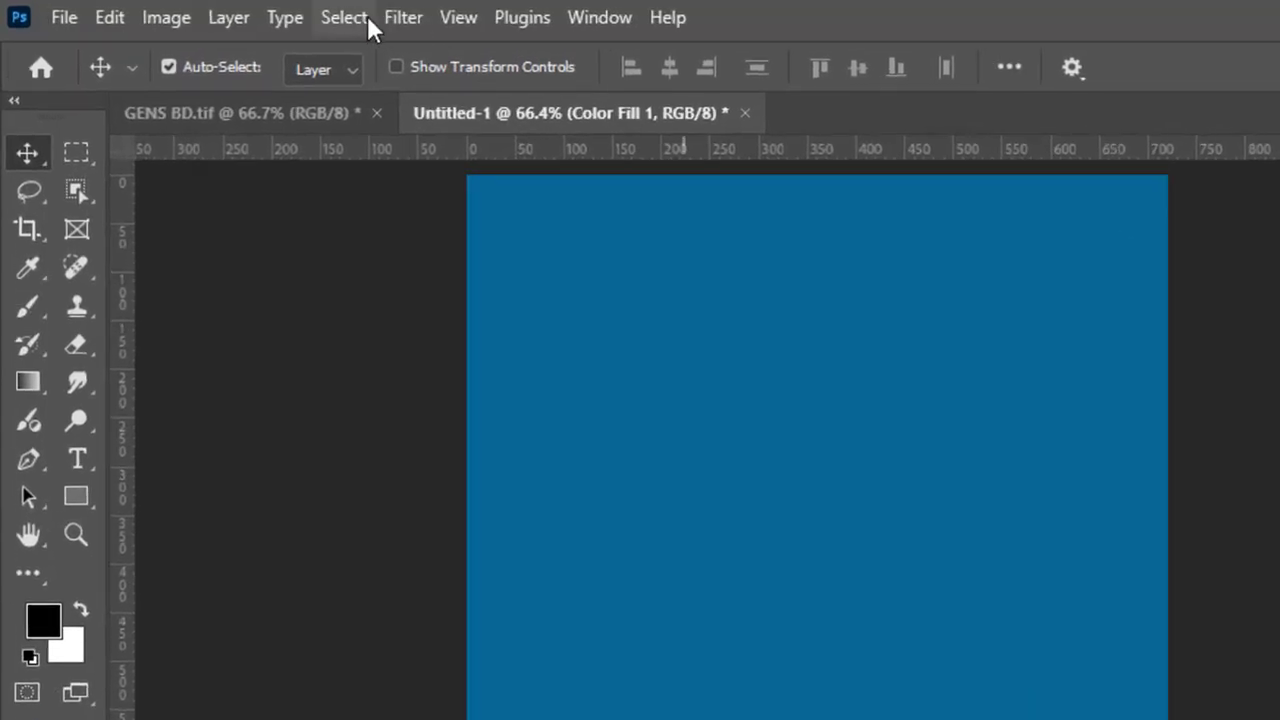
Step: Apply the Average blur filter to the blue colour fill smart object
left_click(404, 20)
mouse_move(590, 408)
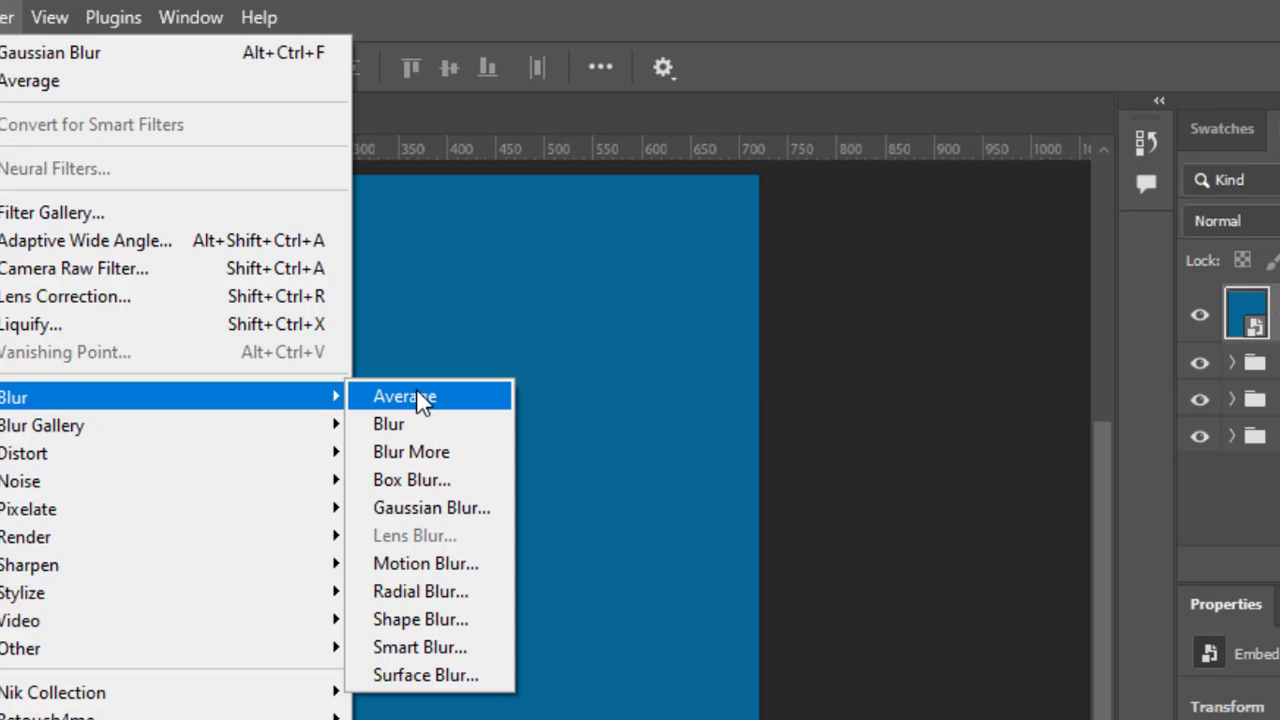
left_click(417, 395)
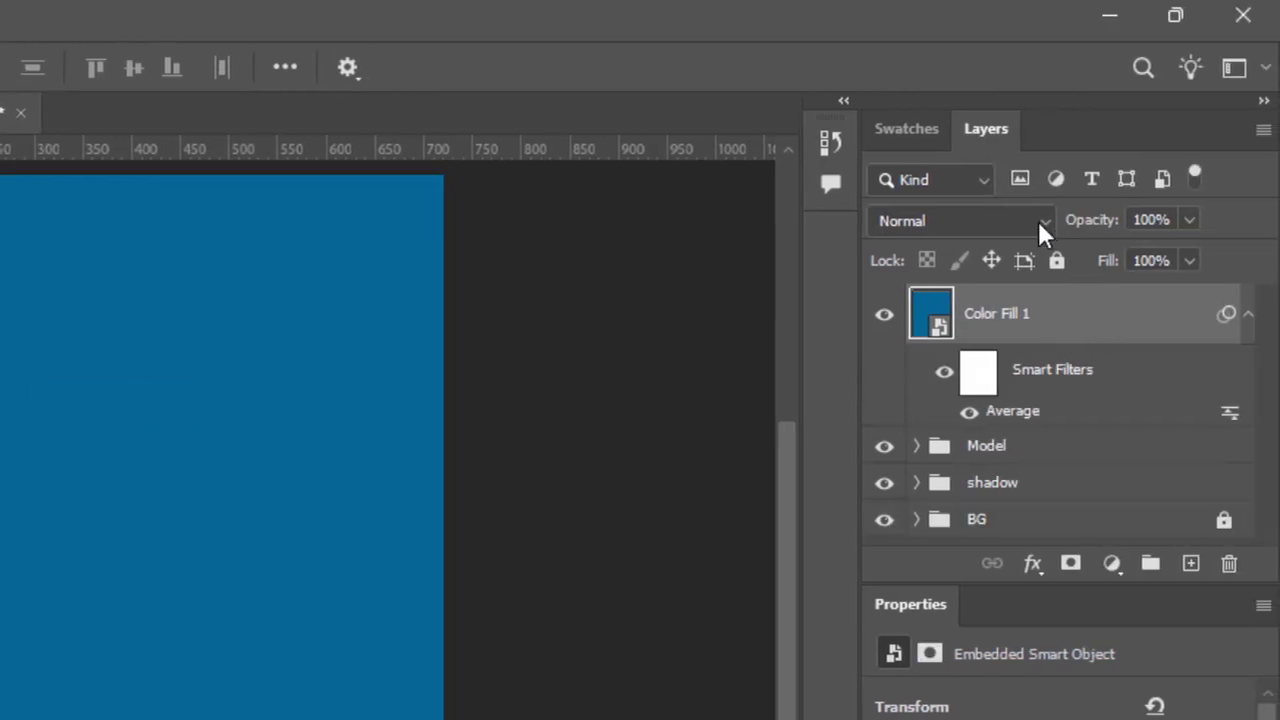
Step: Set the blue colour fill layer's blend mode to Soft Light and clip it to the Model group
left_click(1038, 221)
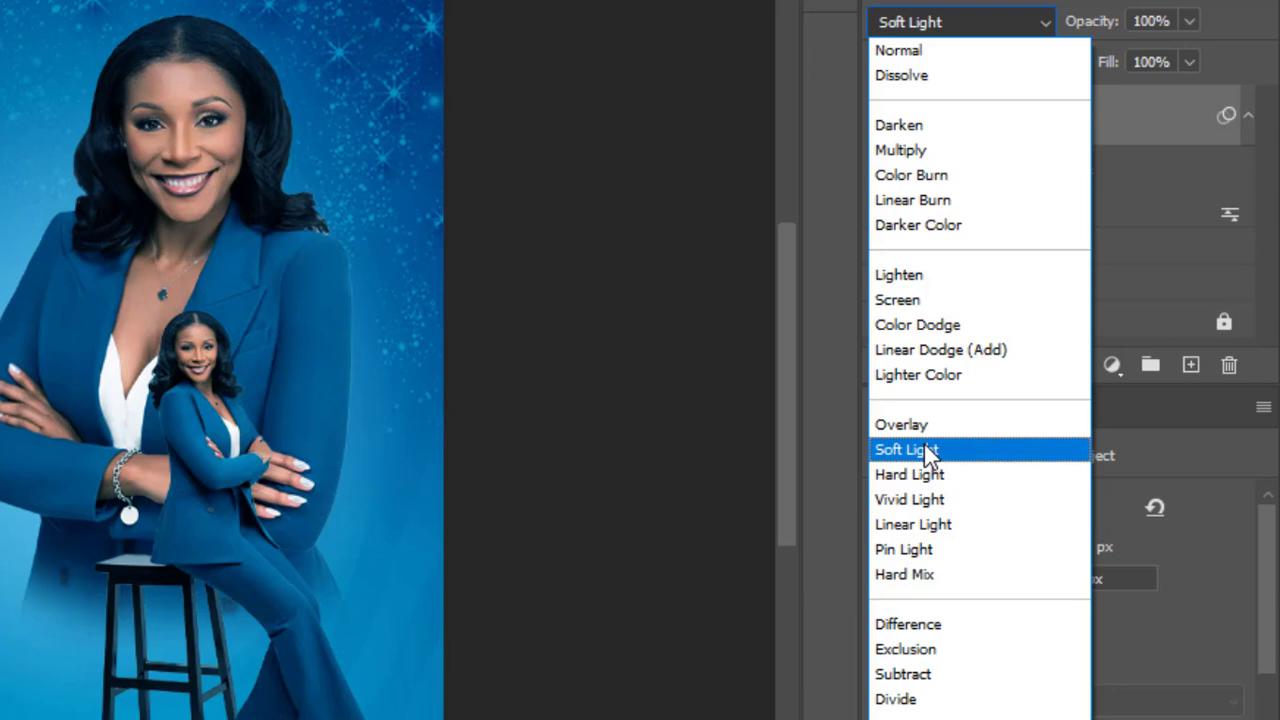
left_click(928, 452)
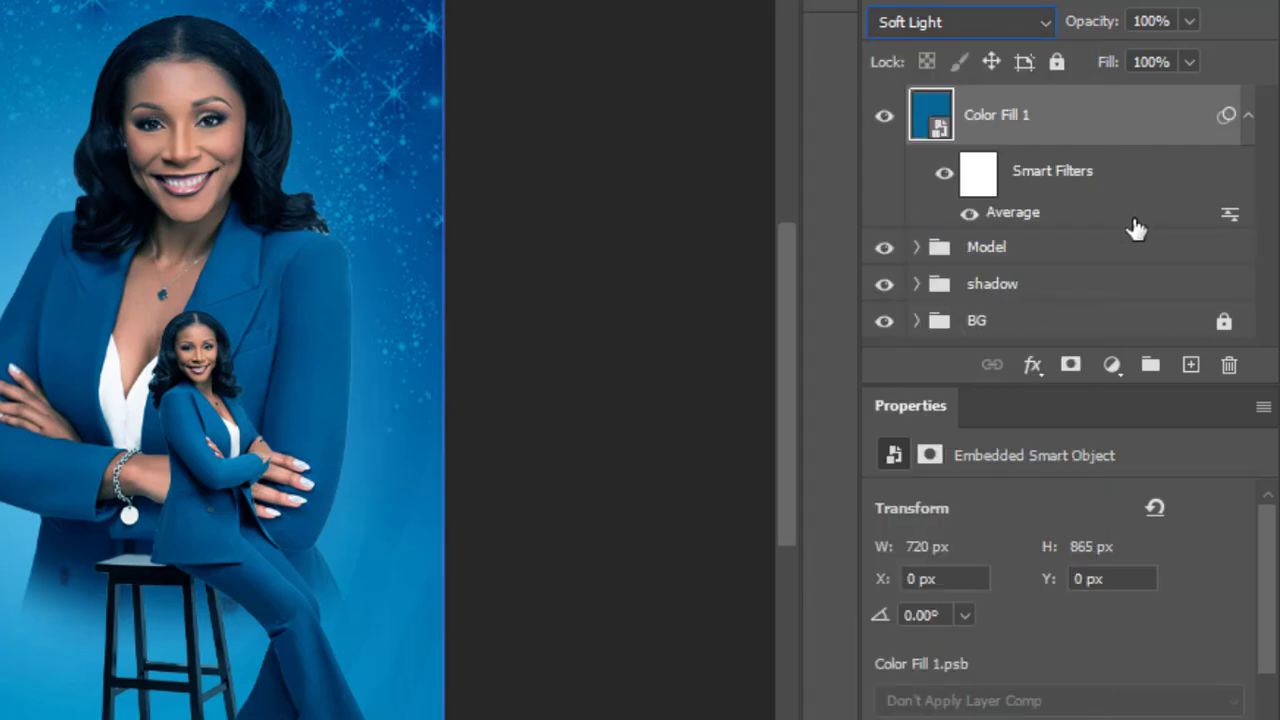
right_click(1133, 118)
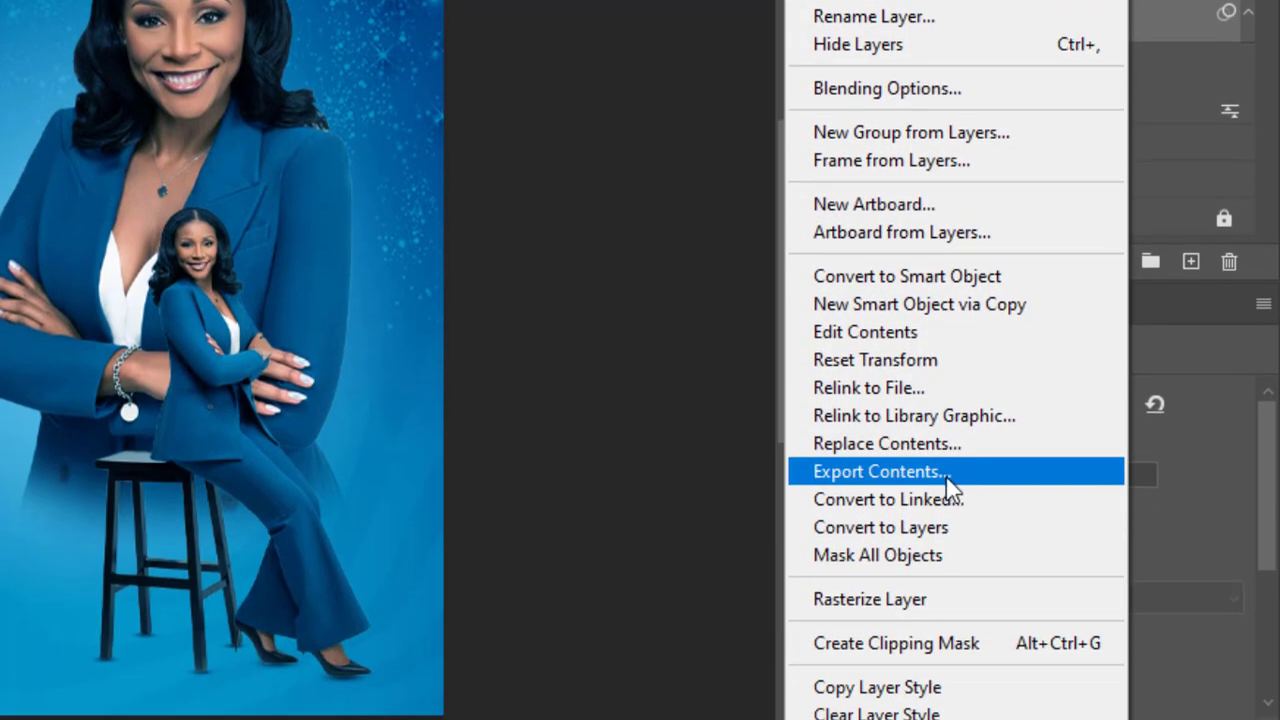
left_click(903, 645)
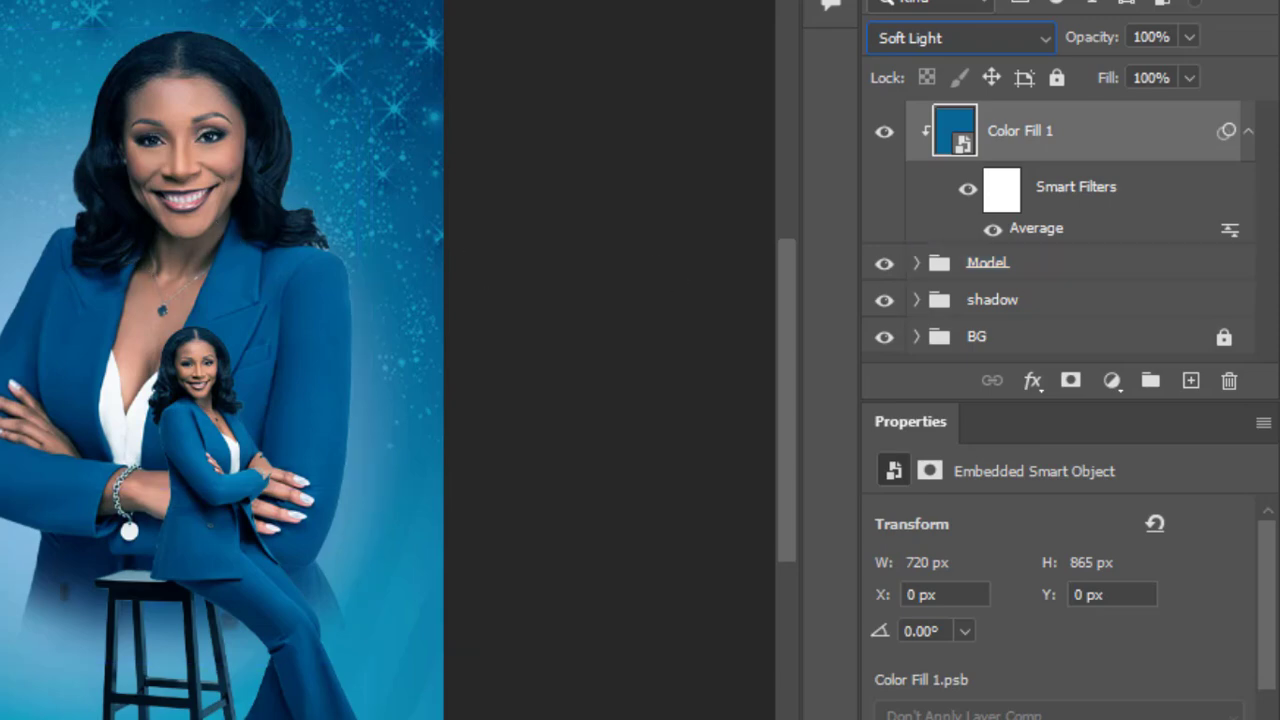
Step: In the colour fill's blending options, split the Underlying Layer shadow slider of Blend If to 12 / 111
right_click(1155, 137)
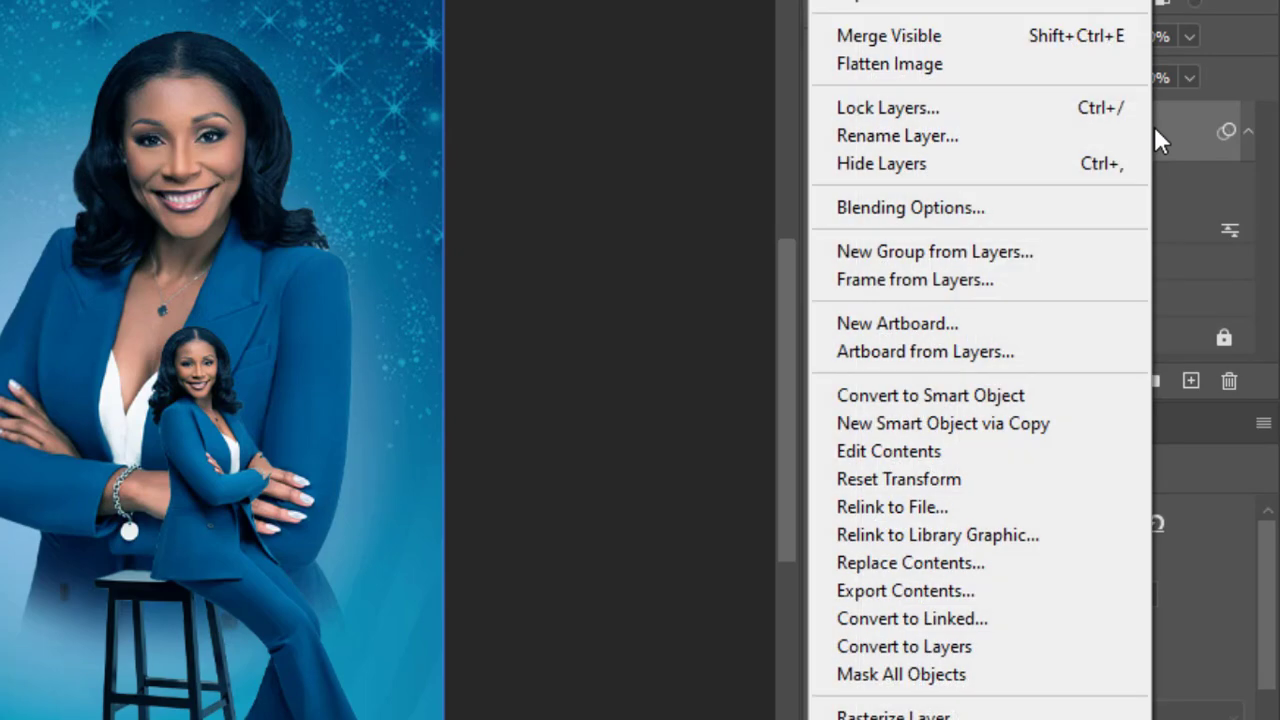
left_click(937, 207)
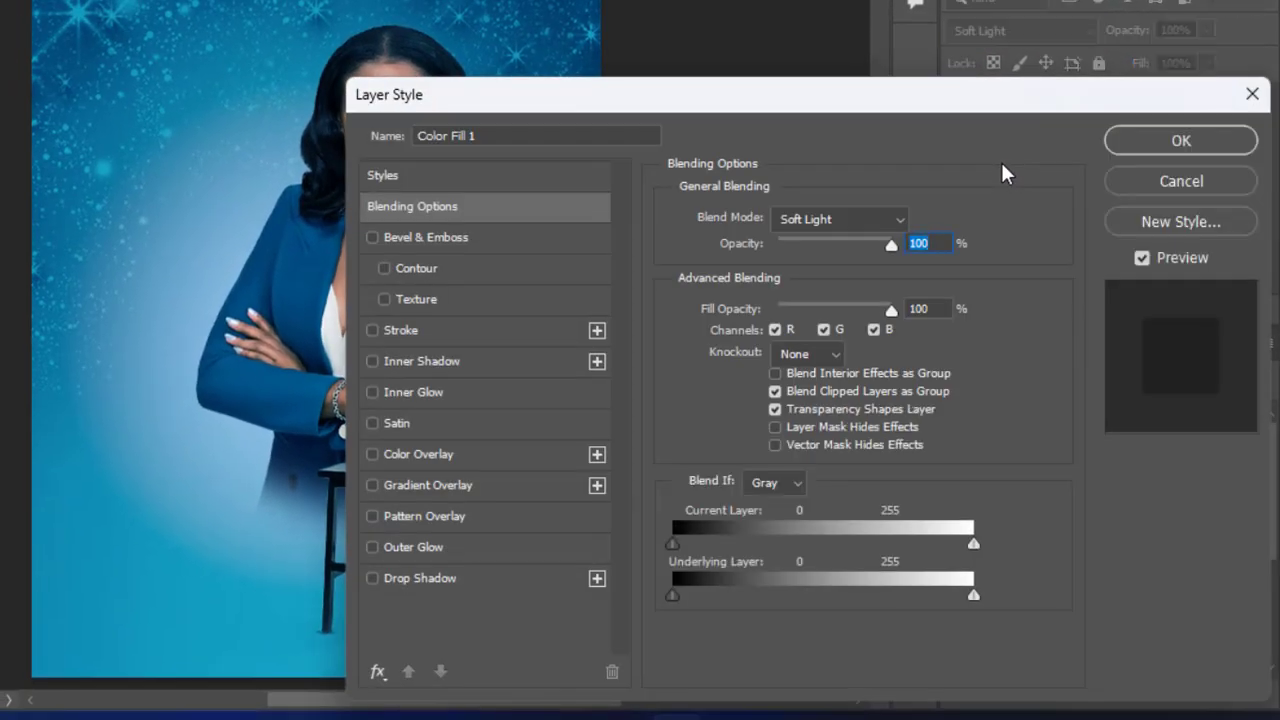
left_click_drag(240, 402, 8, 383)
left_click_drag(823, 103, 817, 7)
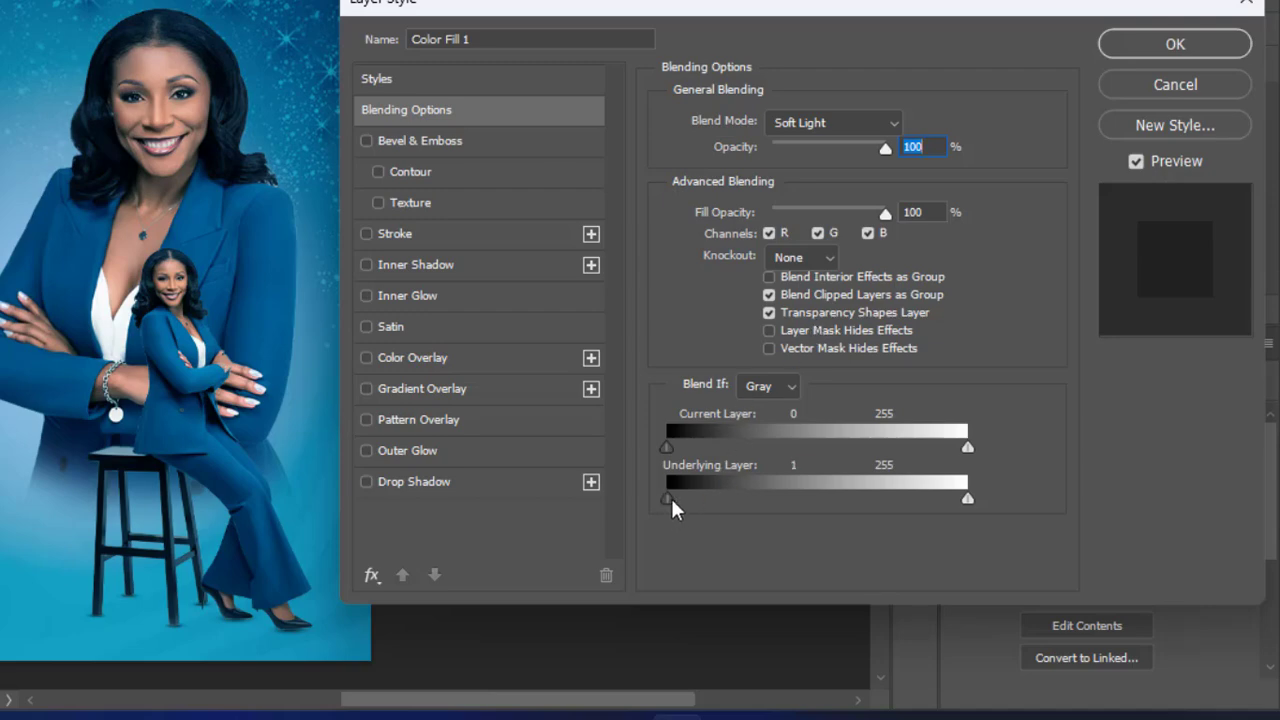
left_click_drag(672, 509, 684, 509)
key("alt")
left_click_drag(686, 509, 800, 516)
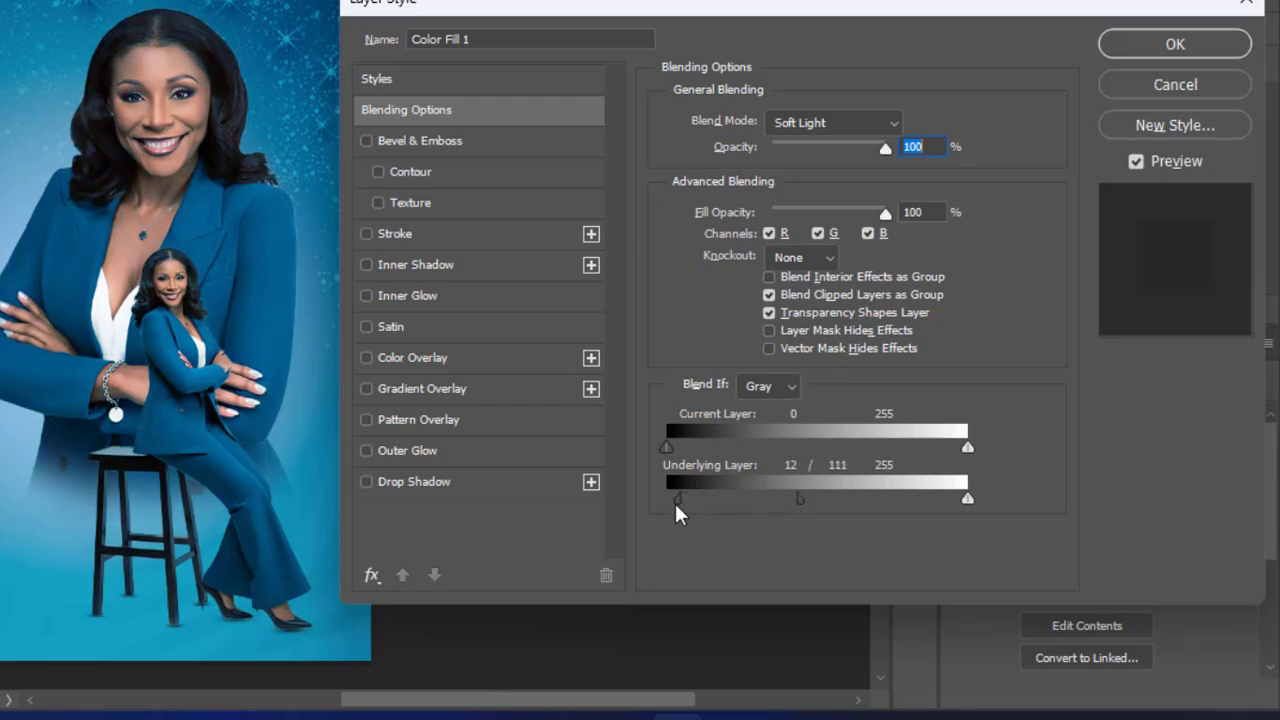
Step: Refine the split Underlying Layer shadow sliders, setting the upper half to 164, and apply the layer style
left_click_drag(677, 514, 709, 511)
left_click_drag(806, 510, 898, 513)
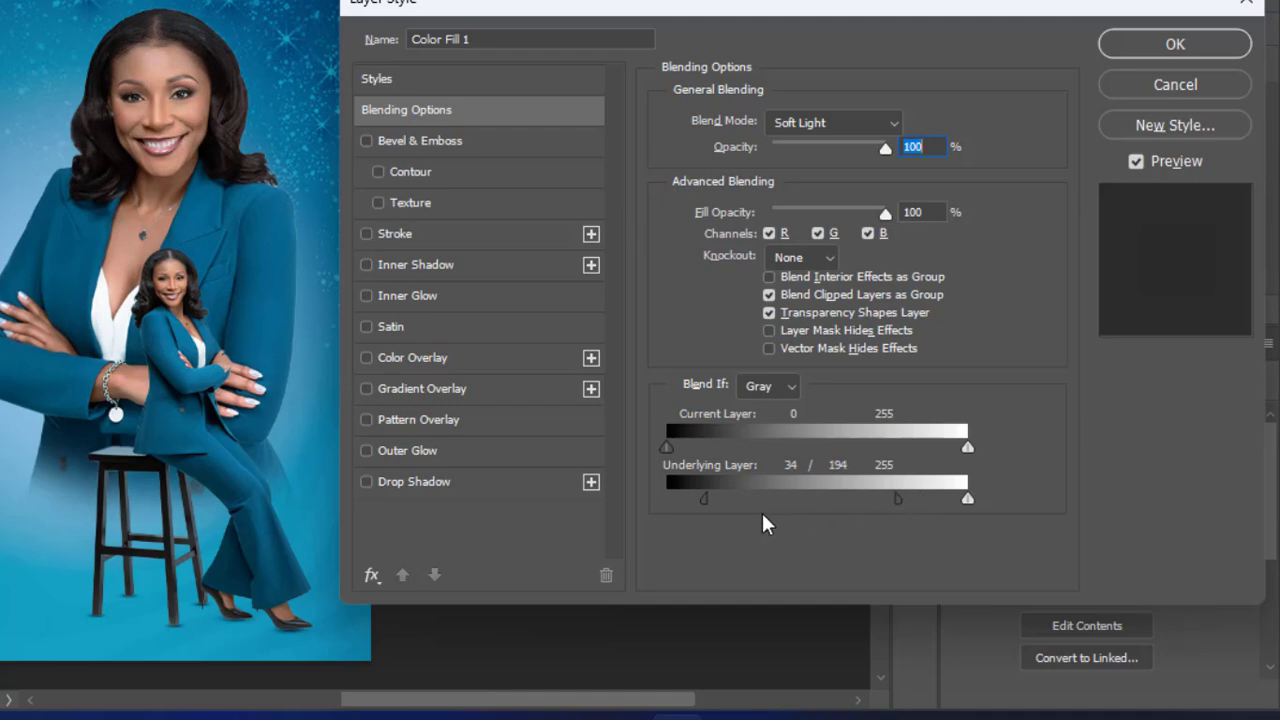
mouse_move(704, 502)
left_mouse_down()
mouse_move(734, 514)
mouse_move(691, 520)
left_mouse_up()
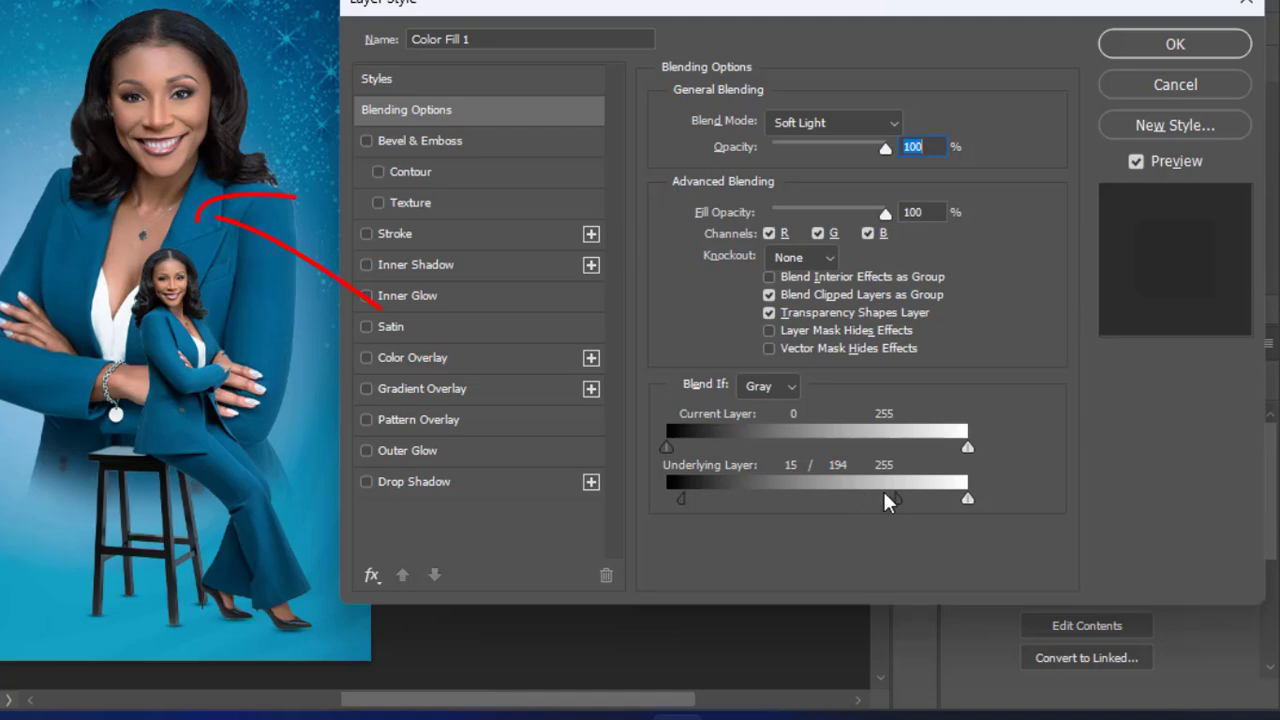
left_click_drag(895, 517, 866, 521)
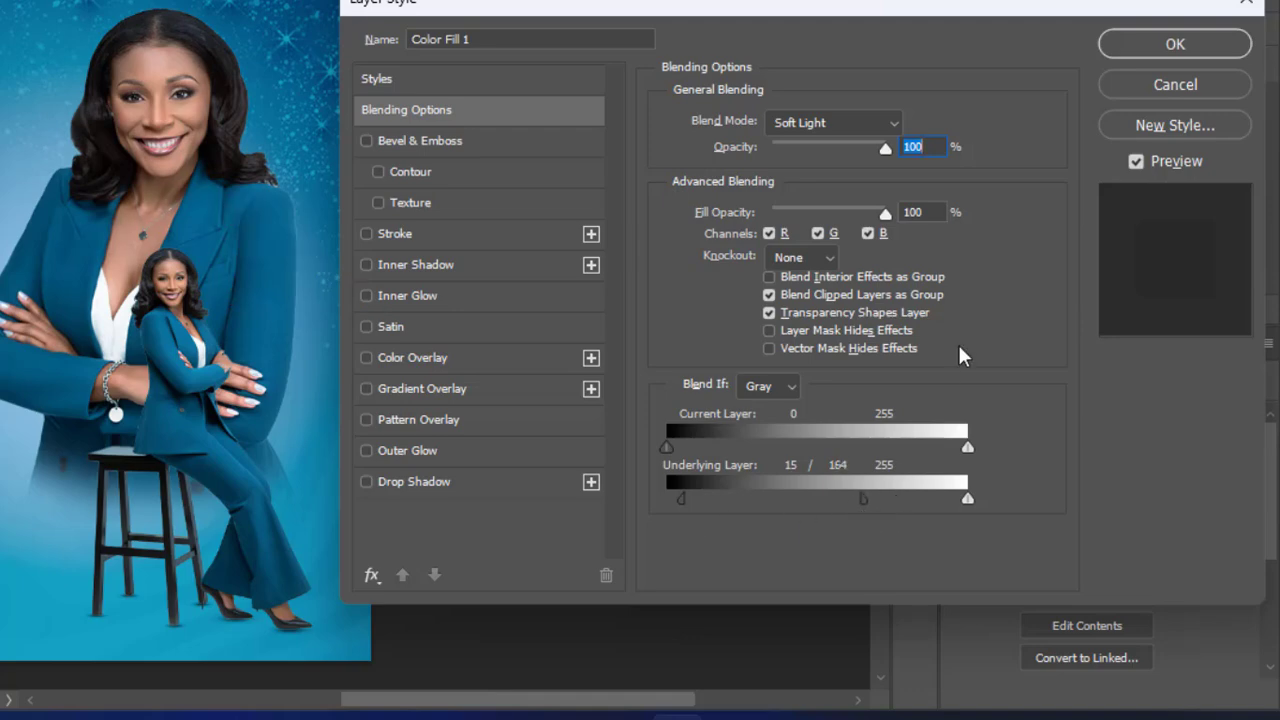
mouse_move(680, 497)
left_mouse_down()
mouse_move(670, 500)
mouse_move(690, 498)
left_mouse_up()
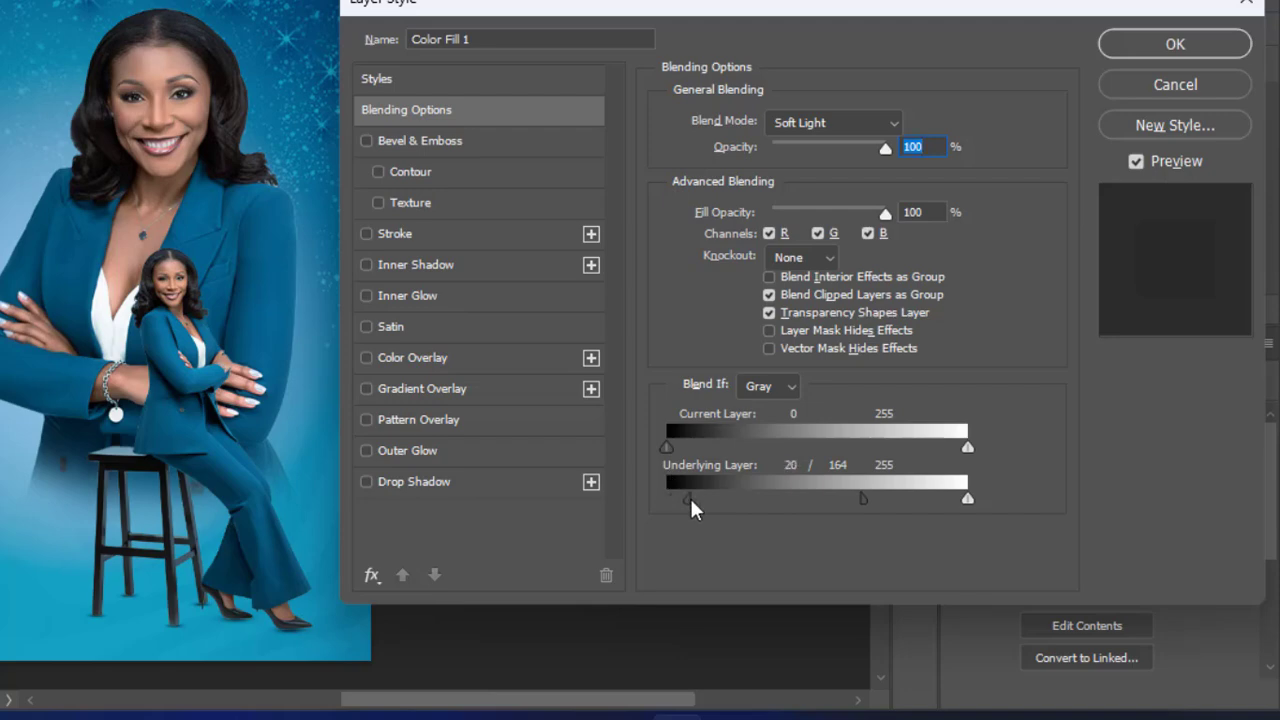
left_click(1162, 50)
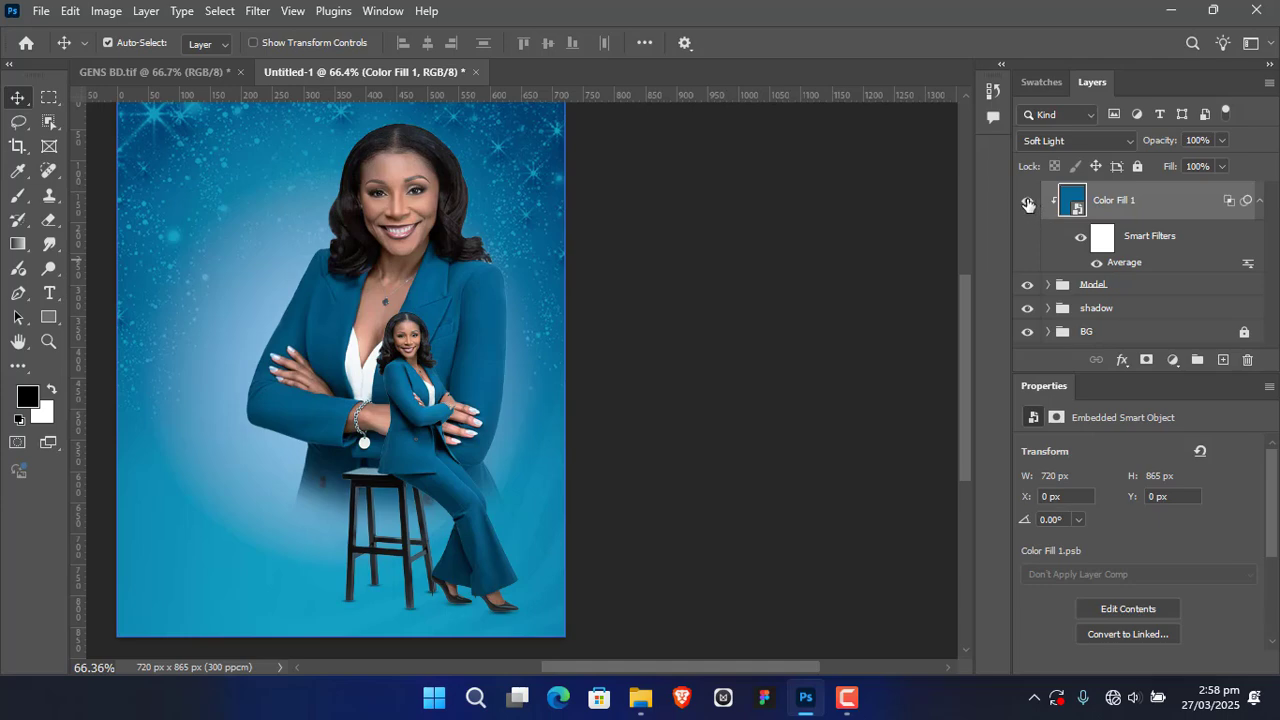
Step: Compare the artwork with and without the colour fill overlay and deselect the layer
left_click(1028, 204)
left_click(1028, 204)
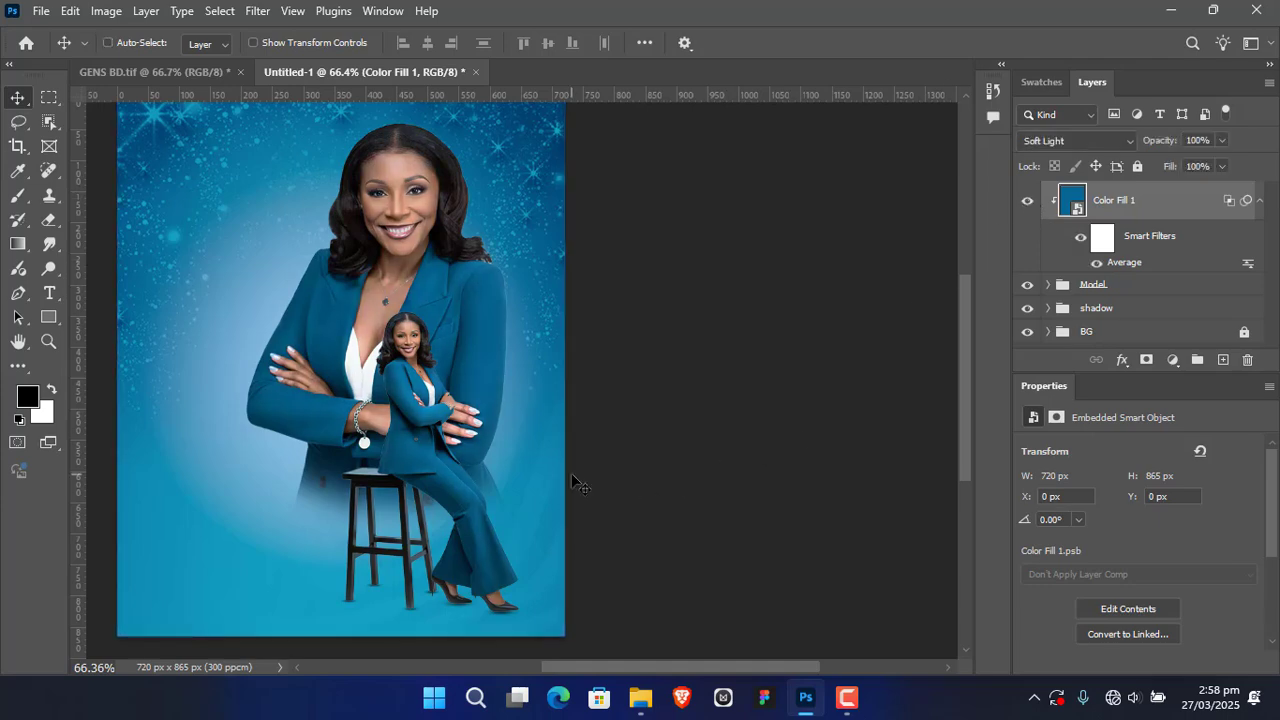
scroll(573, 483, "left", 3)
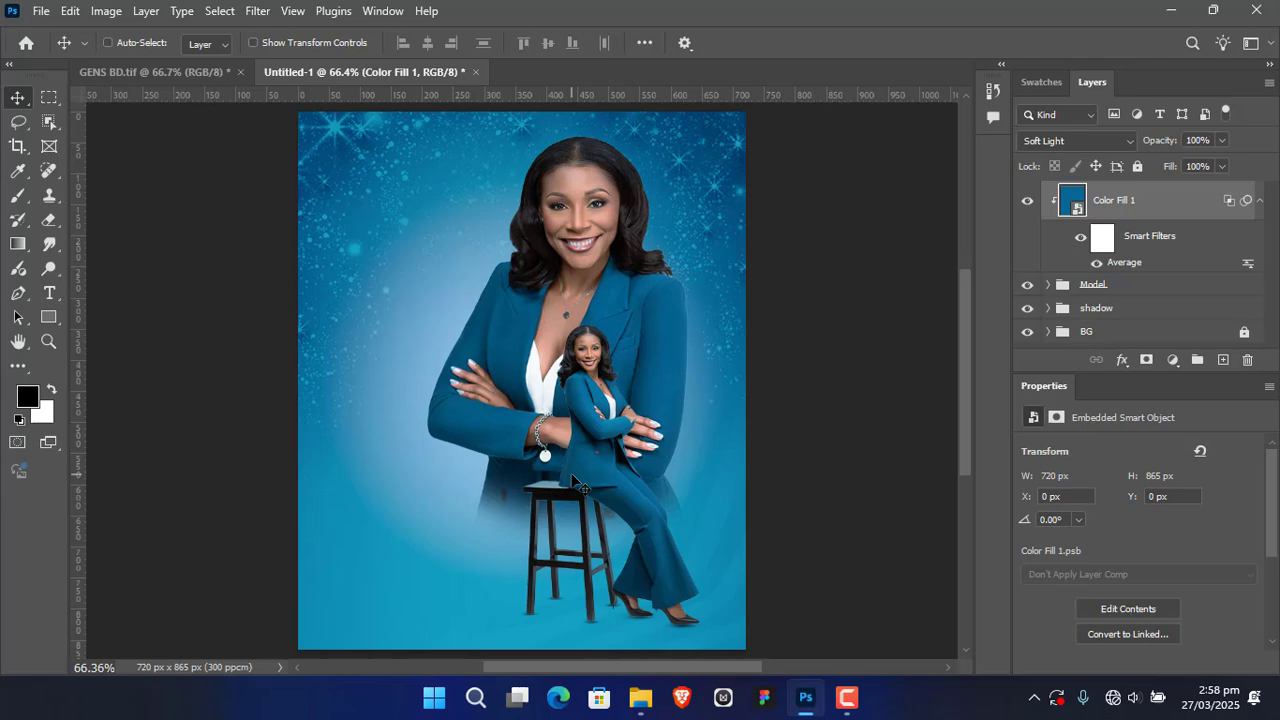
left_click(860, 268)
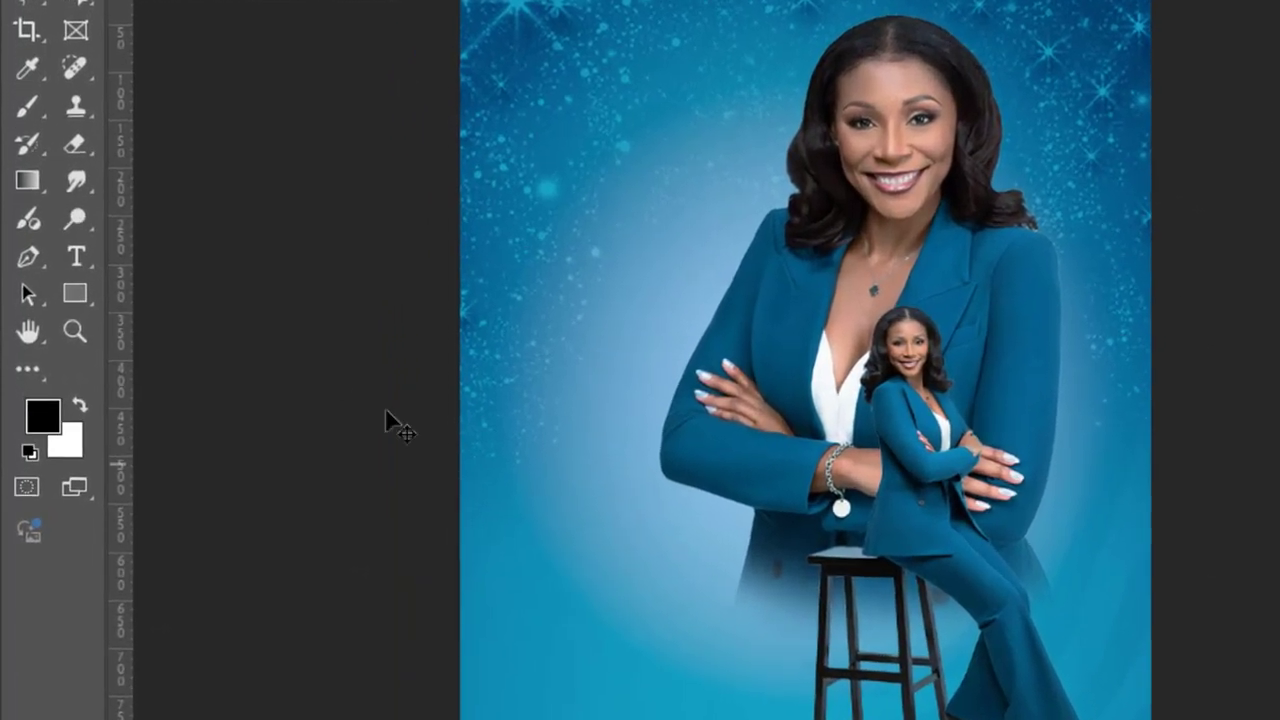
Step: Set up the Type tool with the Basement Grotesque Black font and white #ffffff text colour
left_click(76, 255)
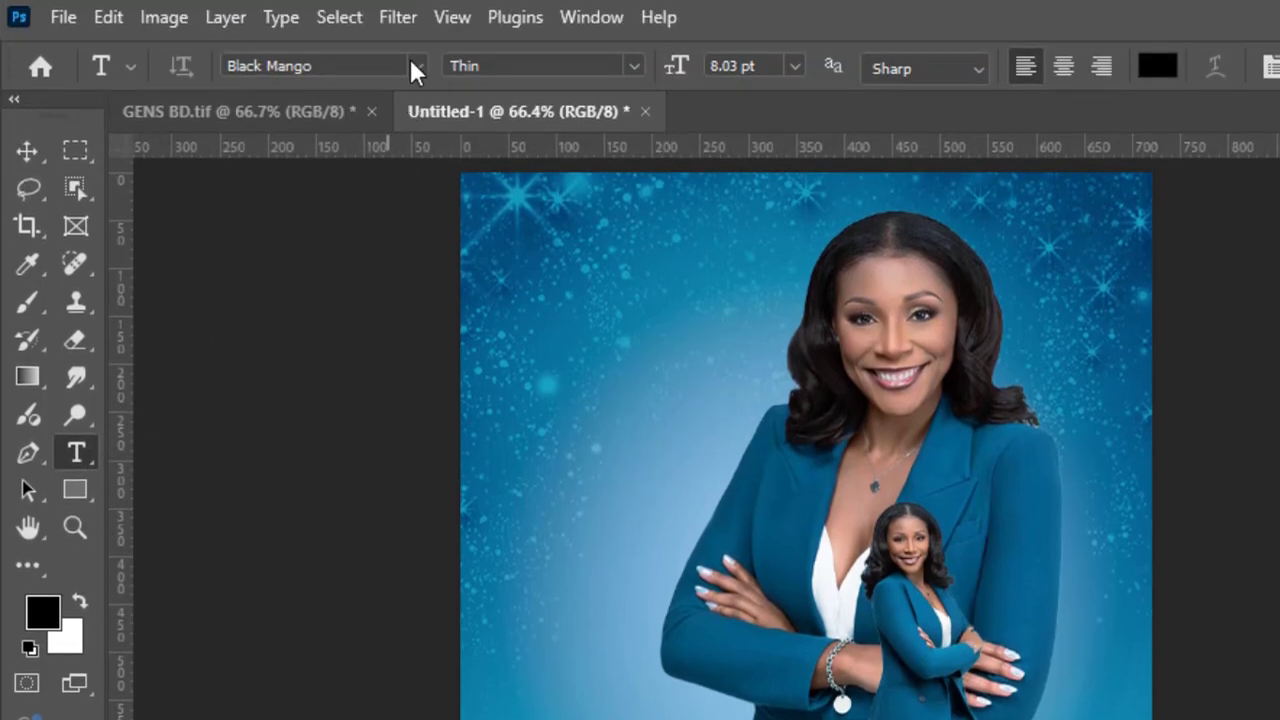
left_click(415, 66)
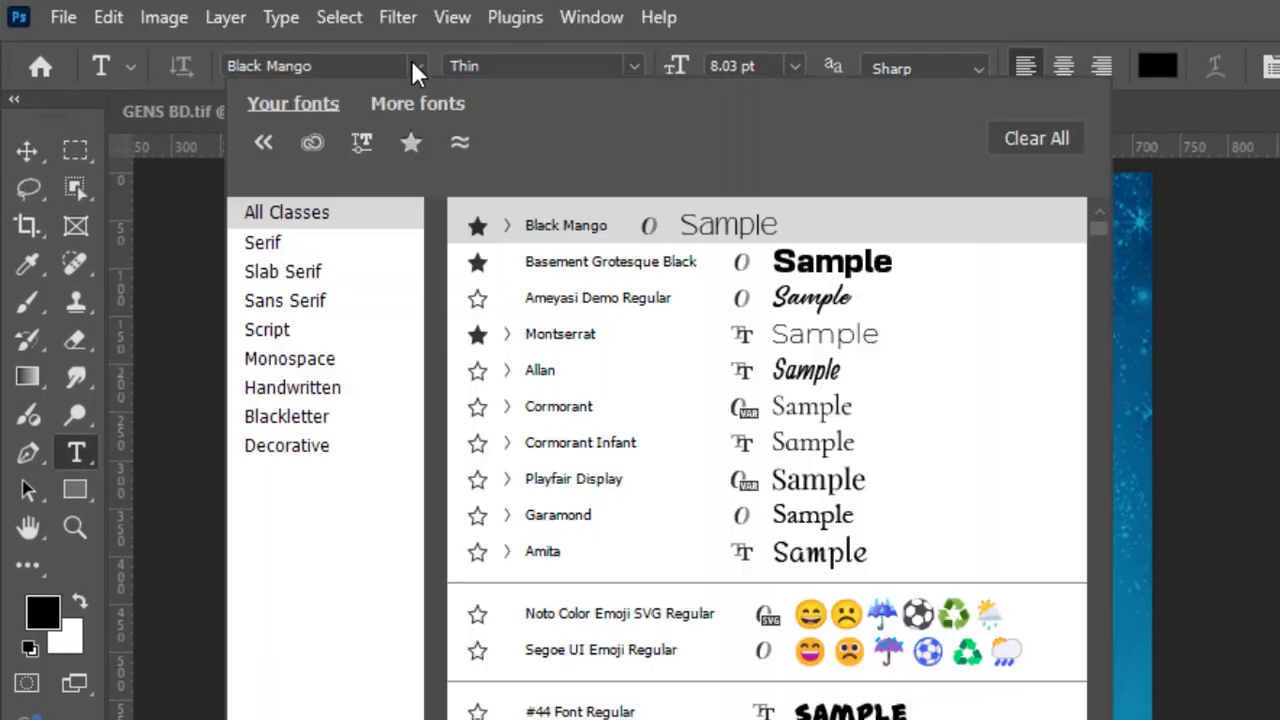
left_click(600, 264)
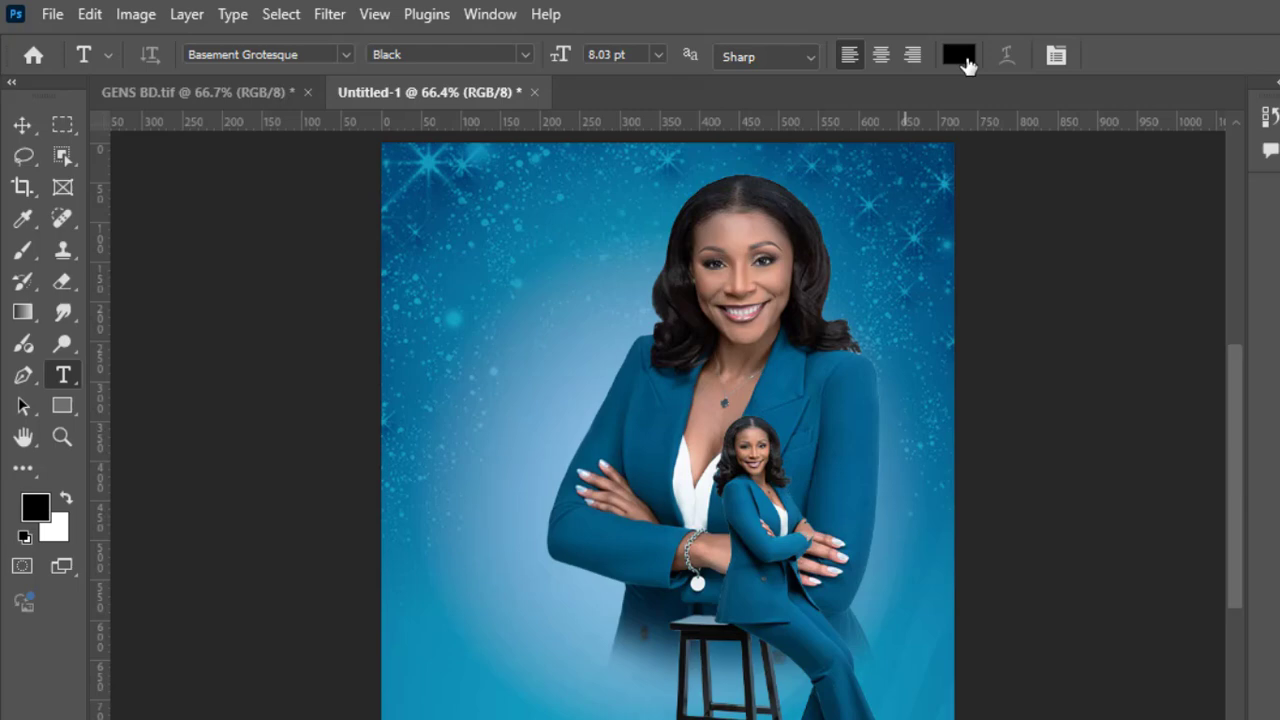
left_click(967, 62)
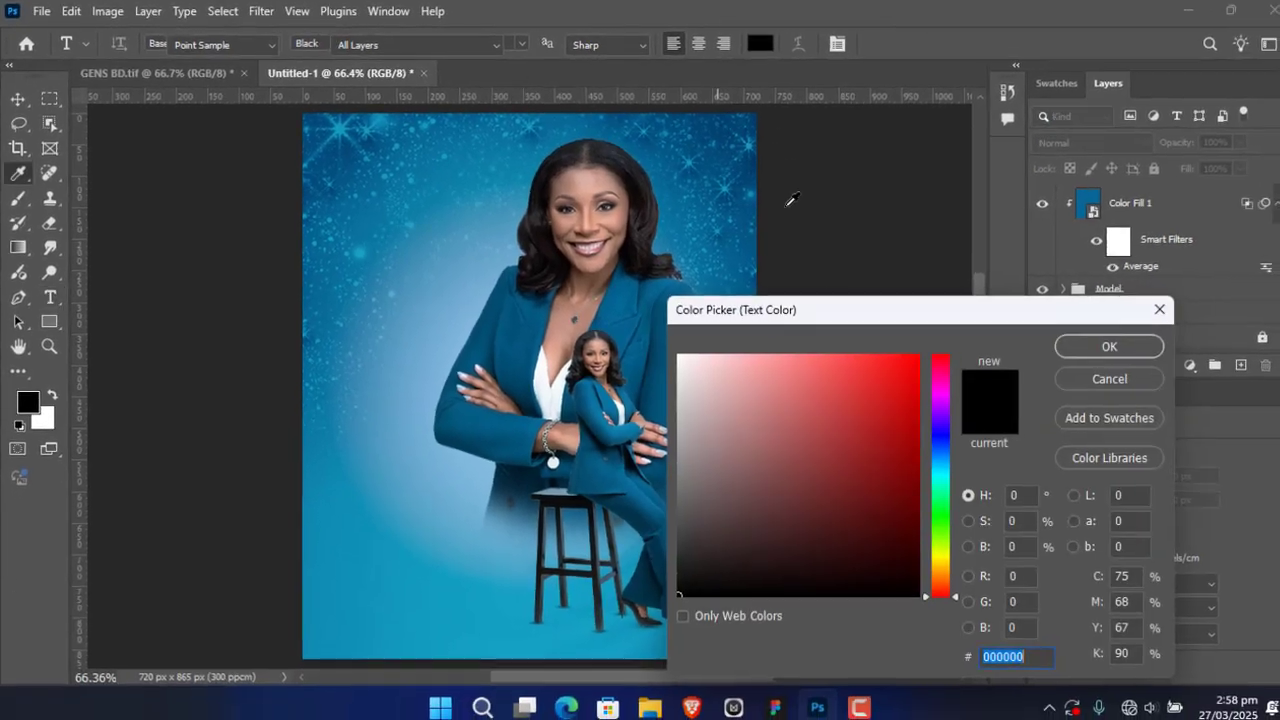
left_click_drag(791, 403, 646, 339)
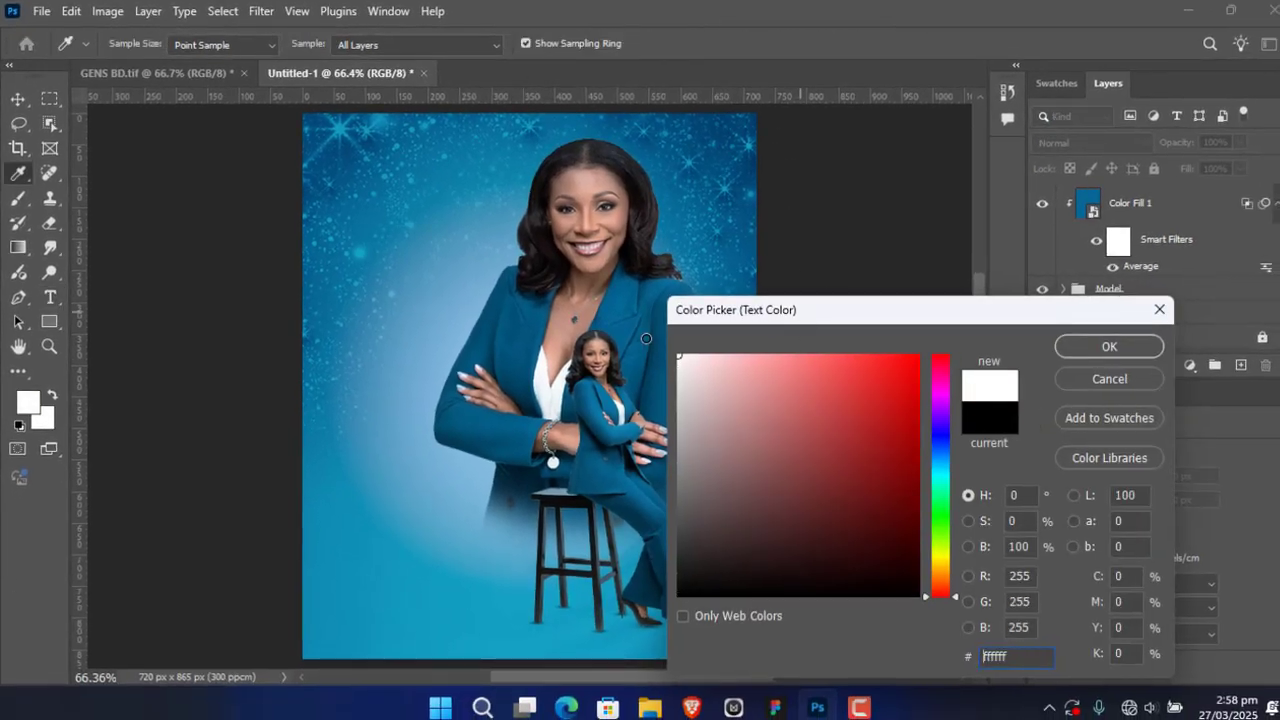
left_click(1106, 346)
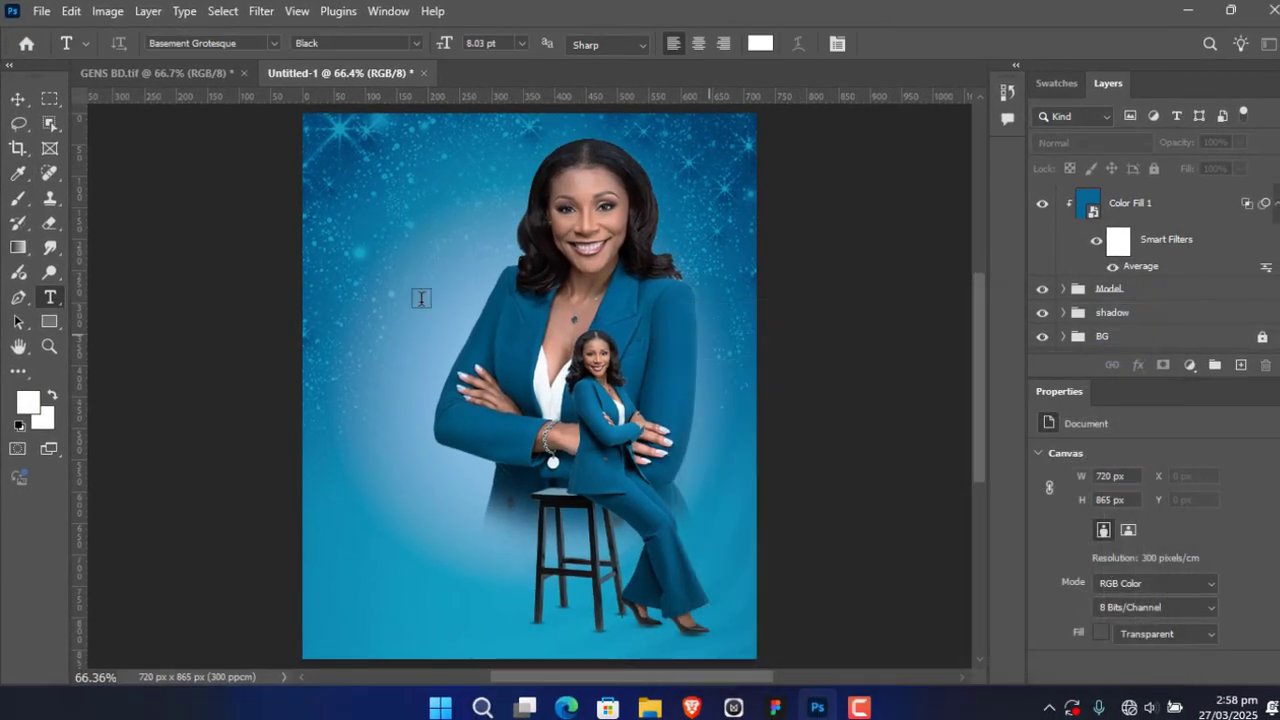
Step: Add the text "Birthday" across the upper part of the flyer
left_click(382, 264)
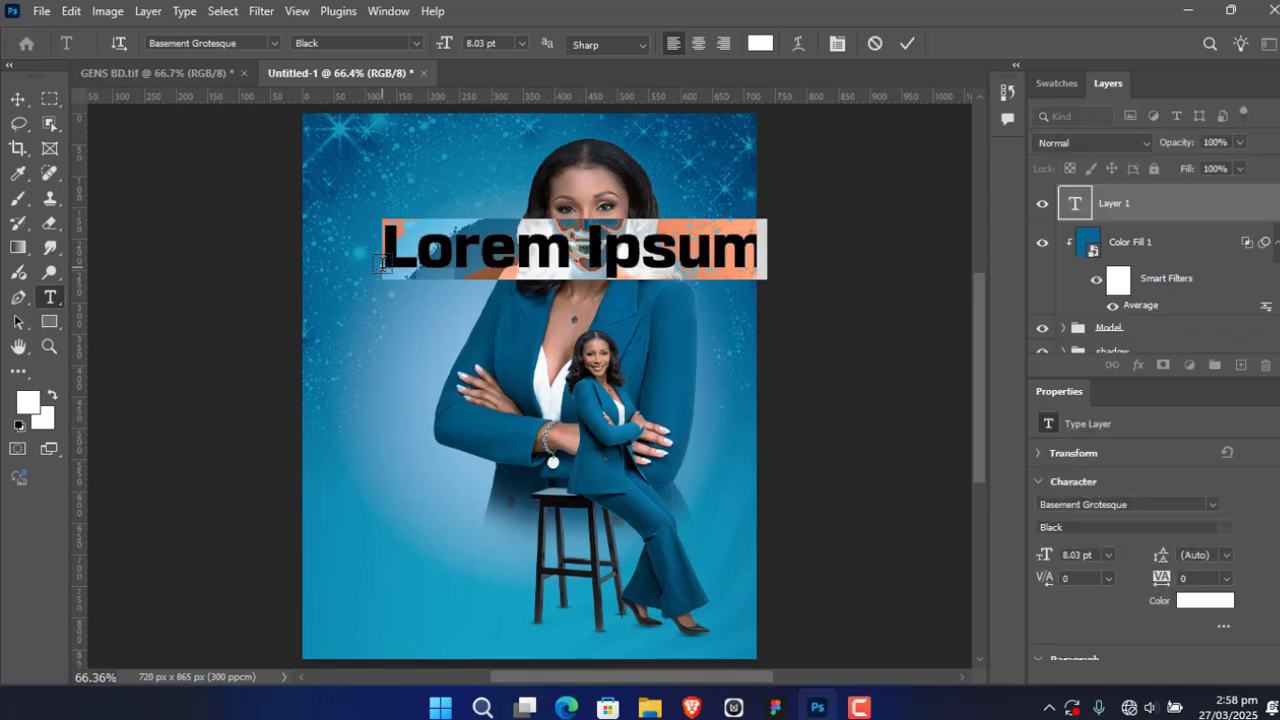
type("B")
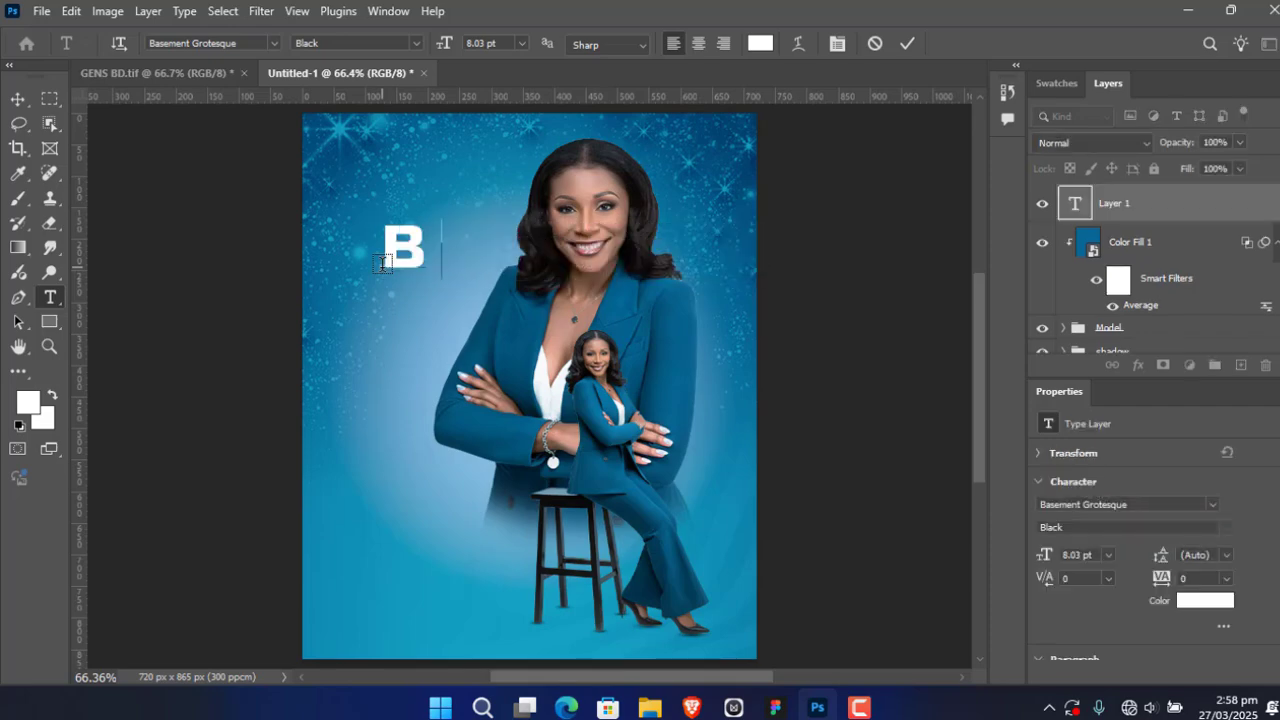
type("irthday")
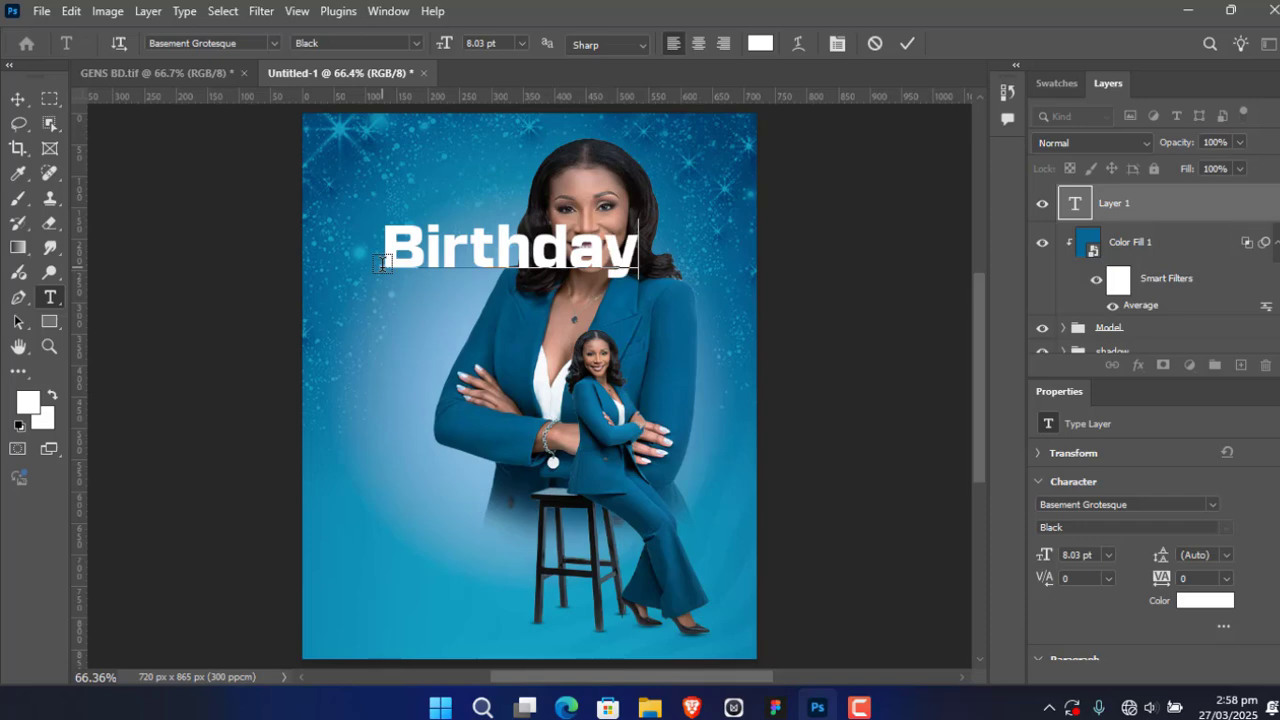
left_click(907, 43)
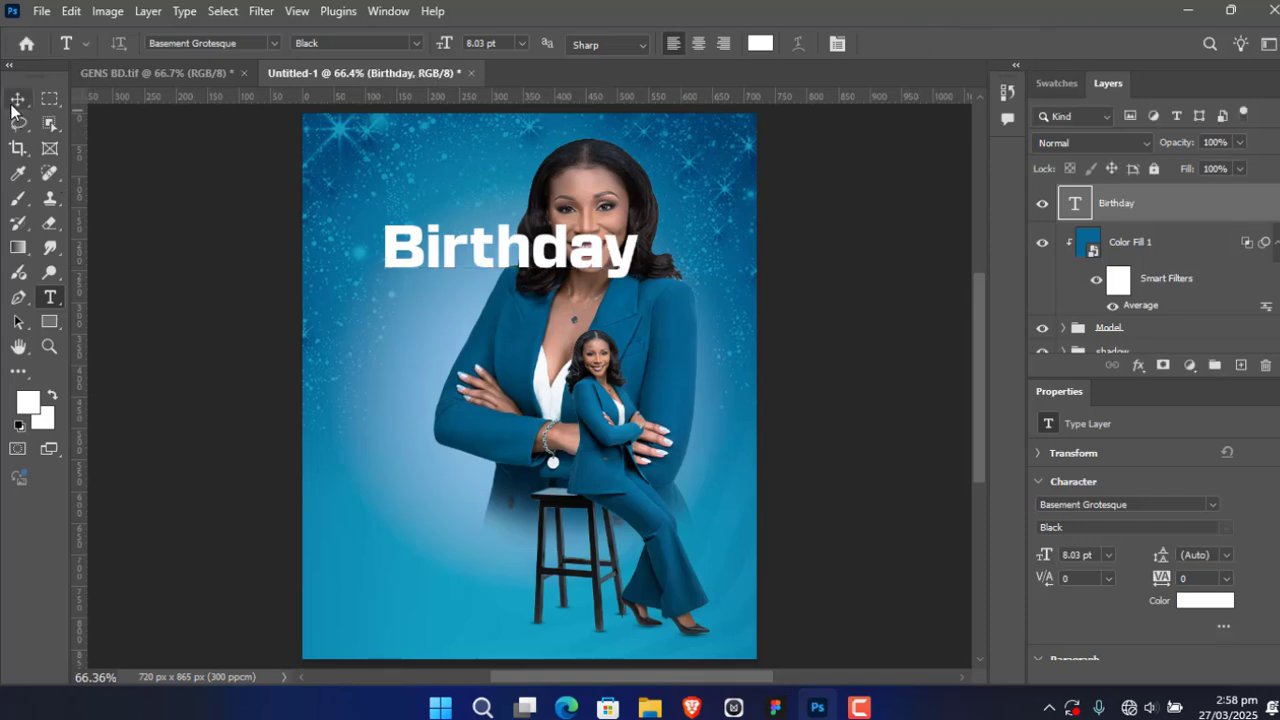
Step: Turn on the transform controls, rotate the Birthday text to -90° and place it vertically beside the large woman's folded arms
left_click(15, 101)
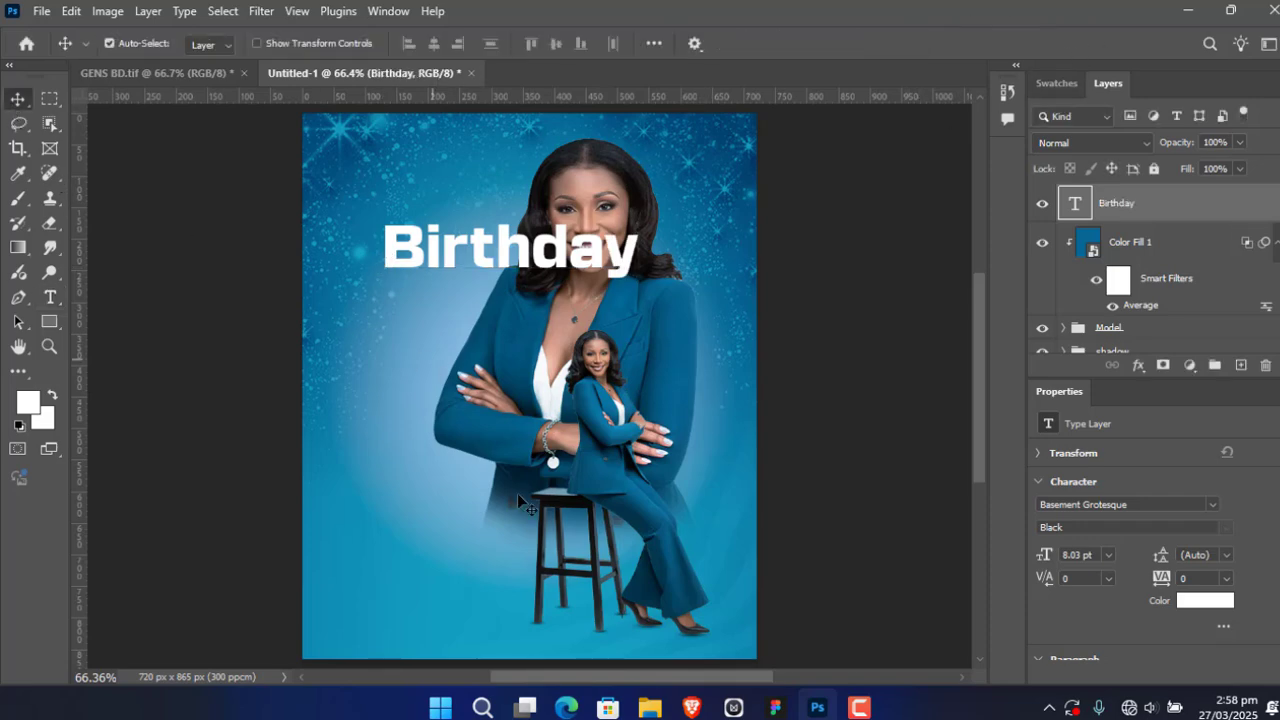
left_click(257, 43)
left_click_drag(438, 258, 425, 335)
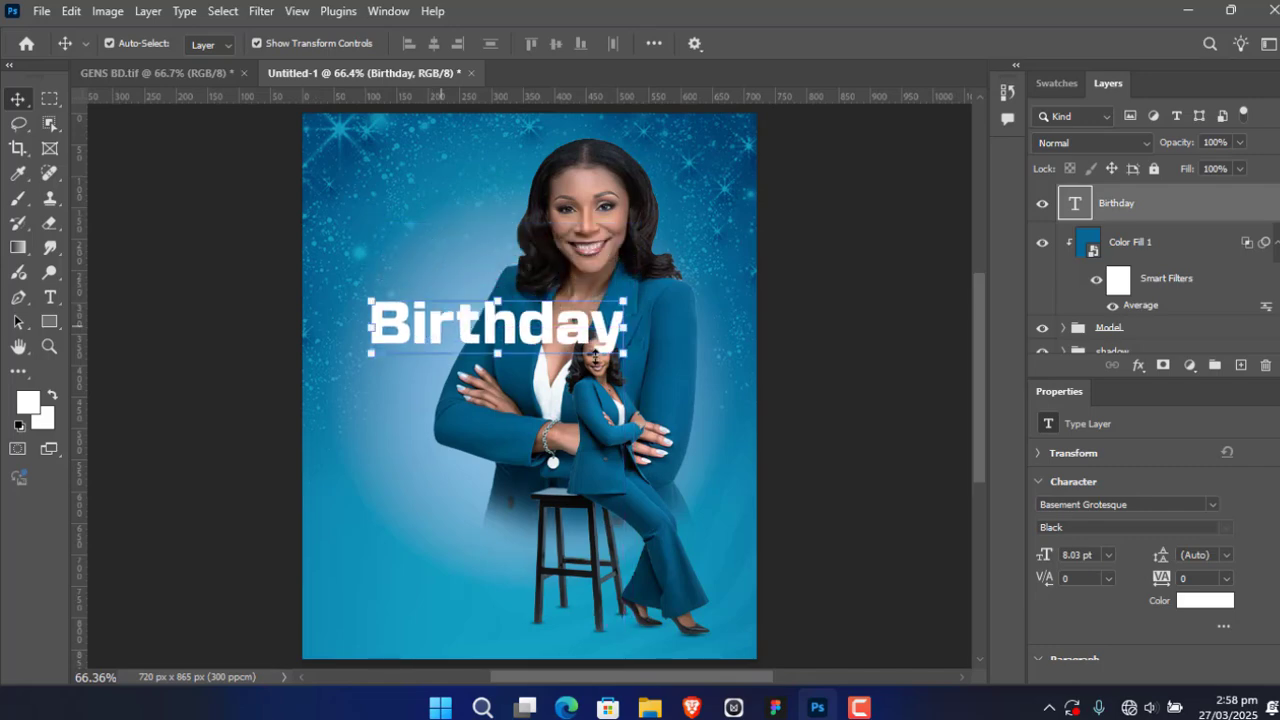
left_click_drag(633, 373, 532, 192)
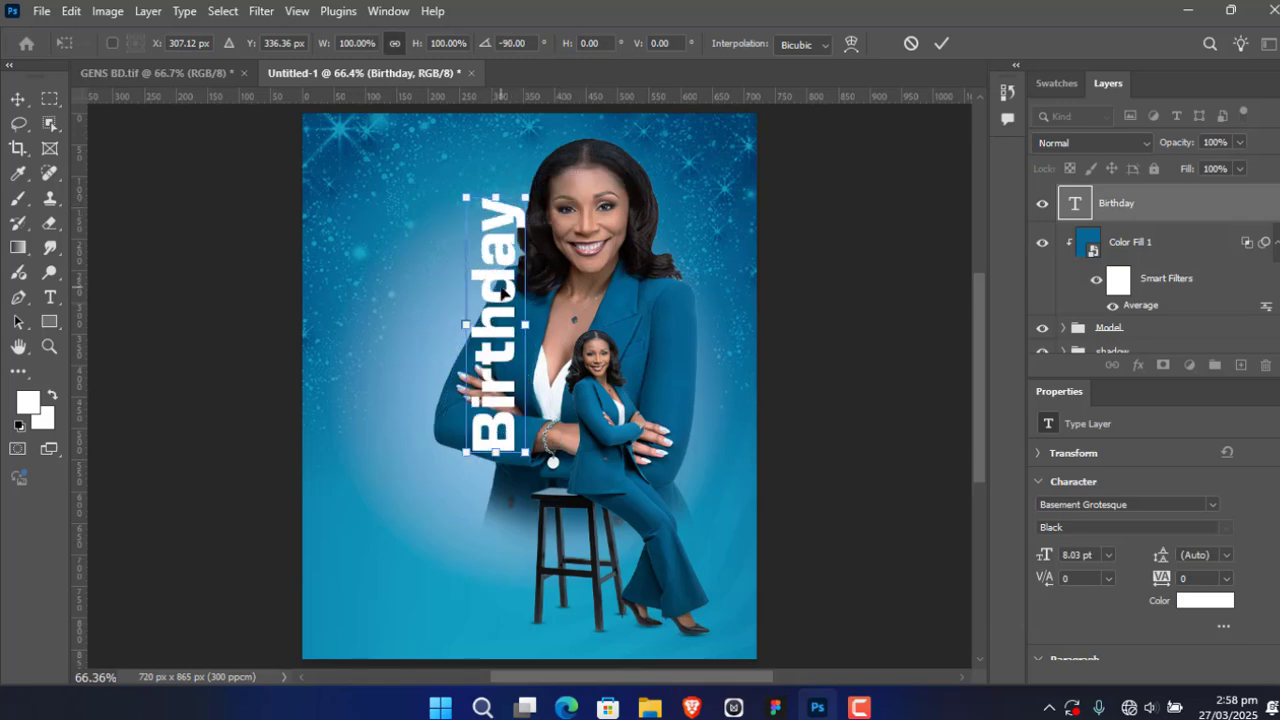
left_click_drag(497, 290, 418, 378)
left_click(941, 43)
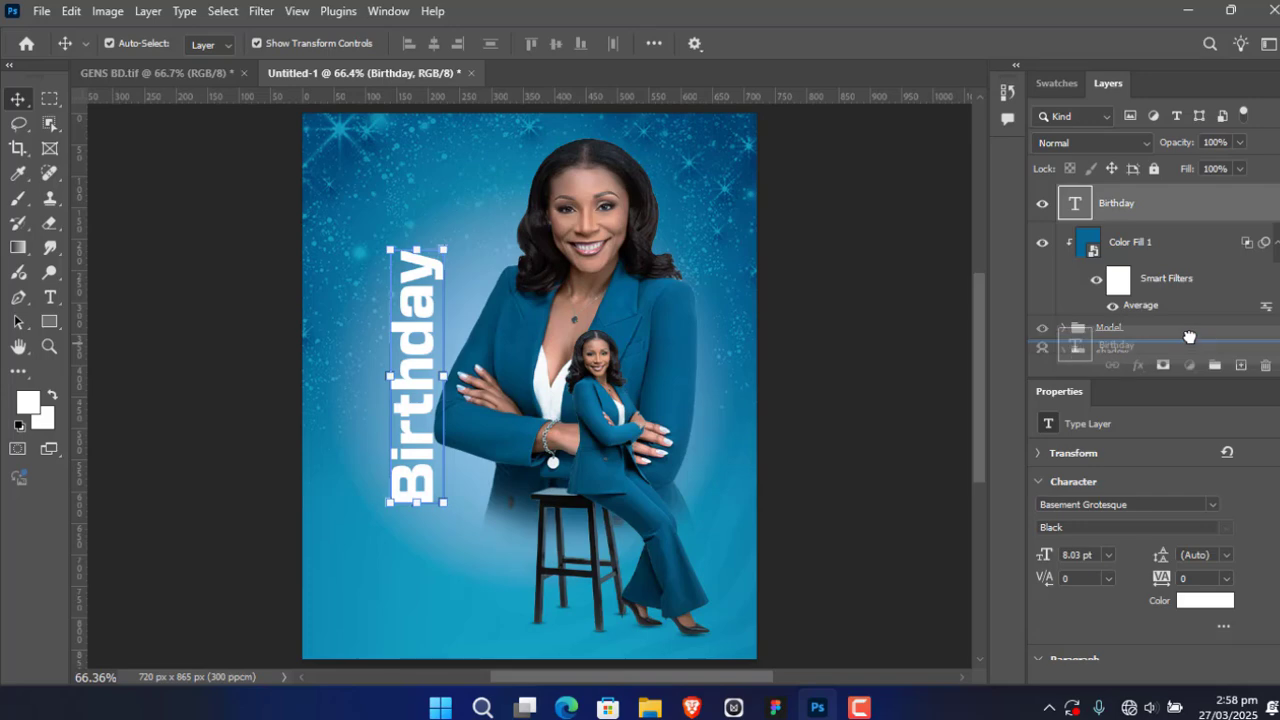
Step: Move the Birthday text layer below the Model group and nudge it slightly right and down behind the large woman's elbow
key("ctrl+bracketleft")
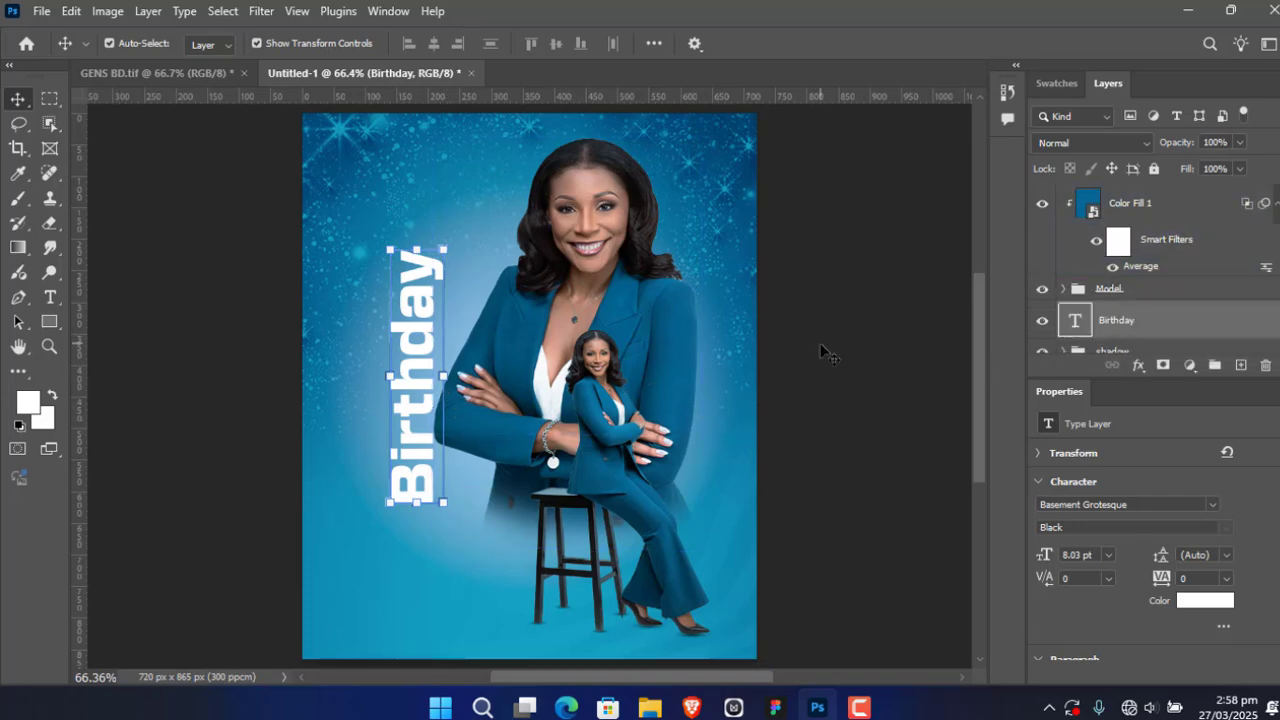
key("Right")
key("Right")
key("Right")
key("Right")
key("Right")
key("Right")
key("Right")
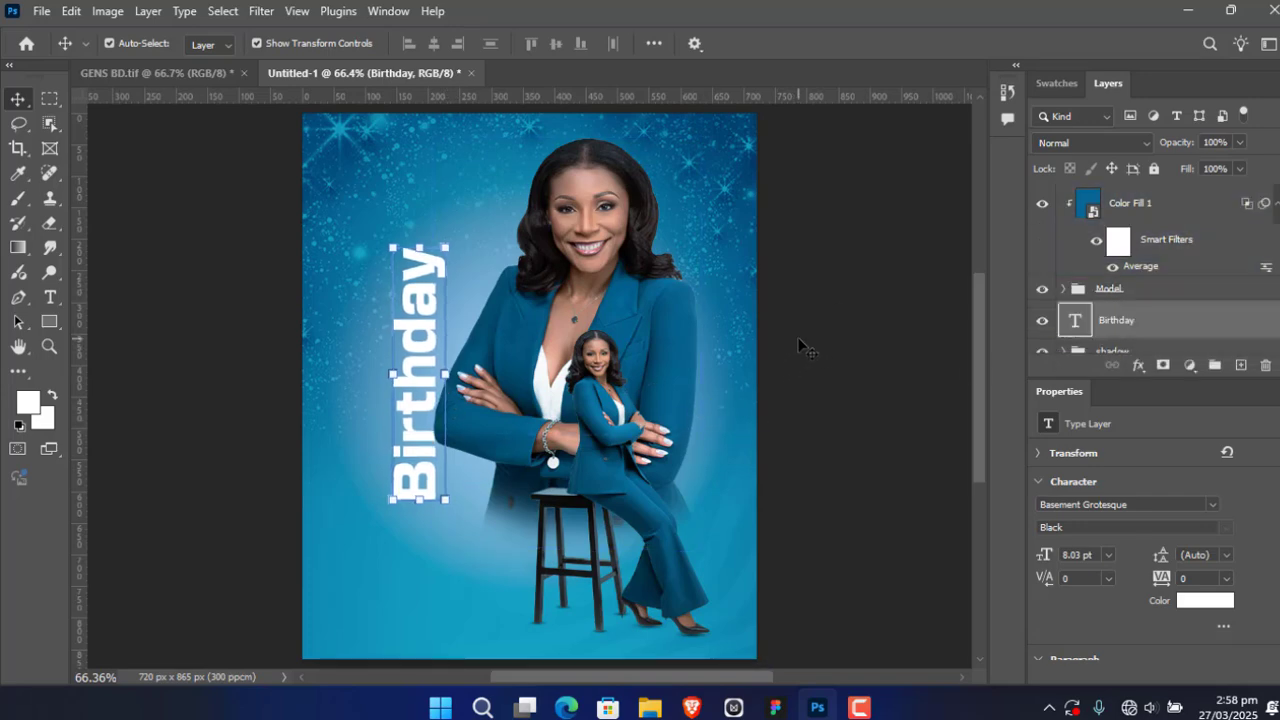
key("Right")
key("Right")
key("Right")
key("Right")
key("Right")
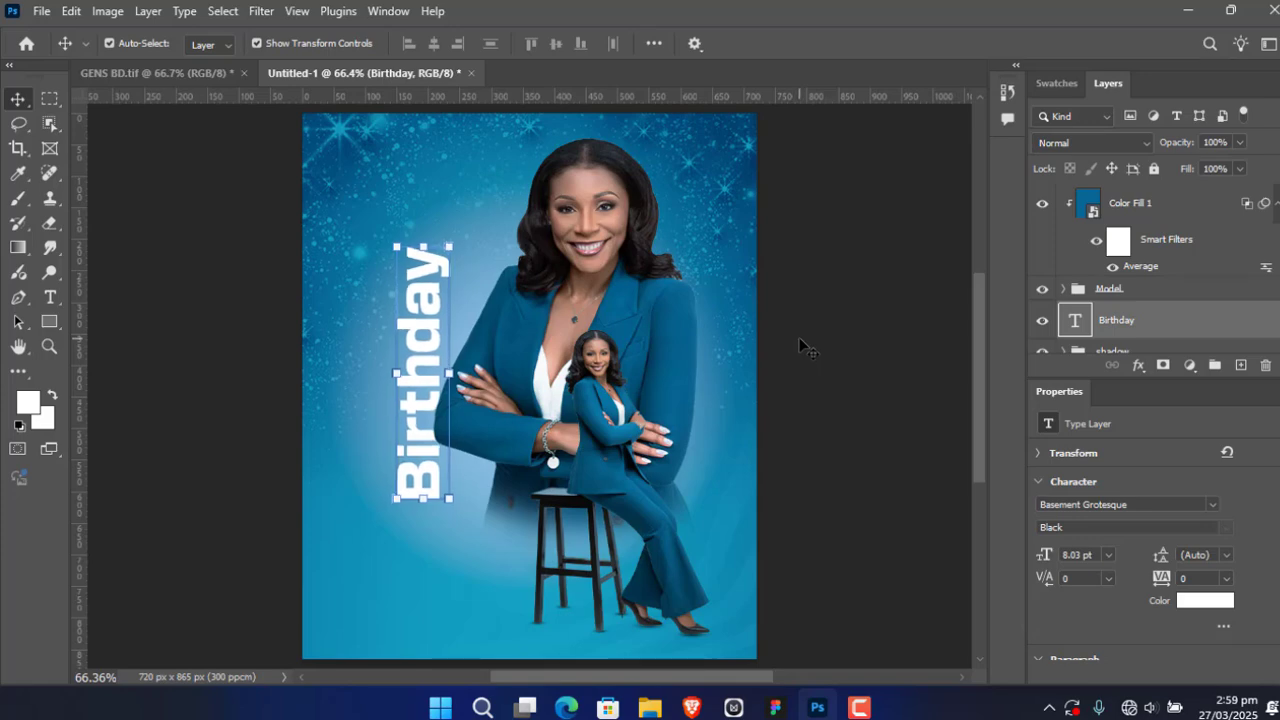
key("Right")
key("Right")
key("Down")
key("Down")
key("Down")
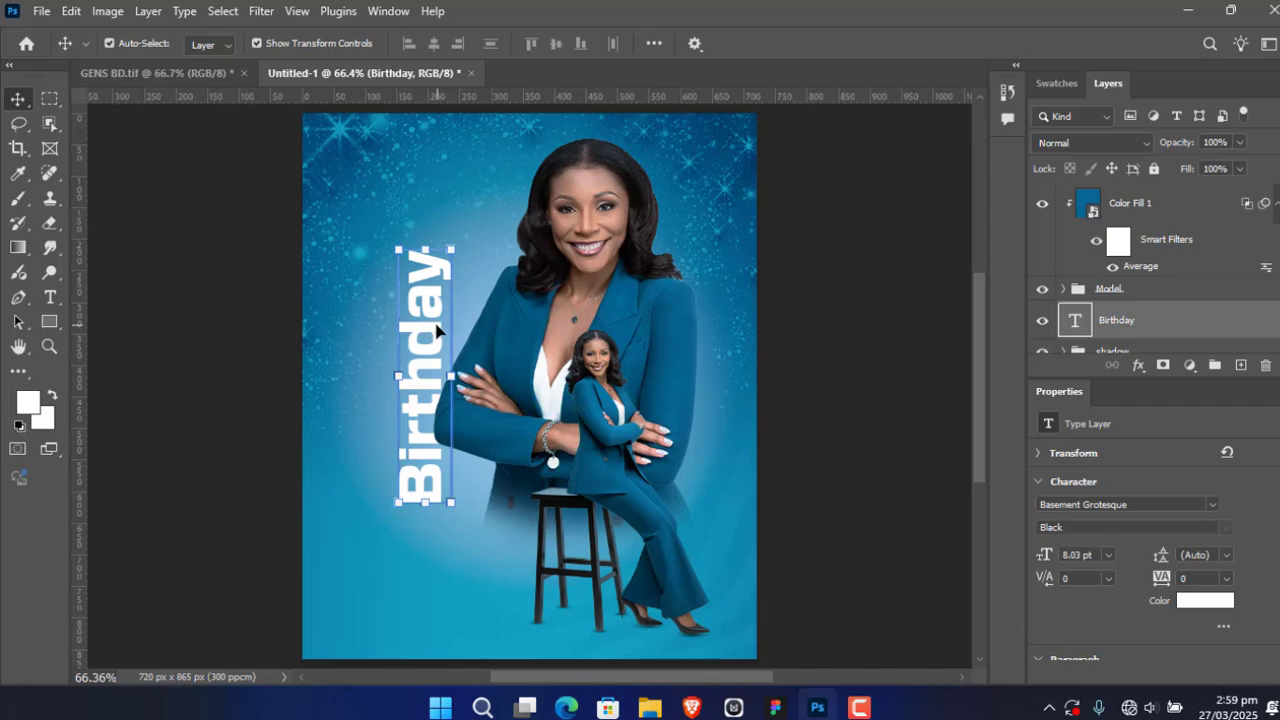
Step: Duplicate the vertical Birthday text to the left of the original and reselect the original text layer
left_click_drag(436, 331, 377, 338)
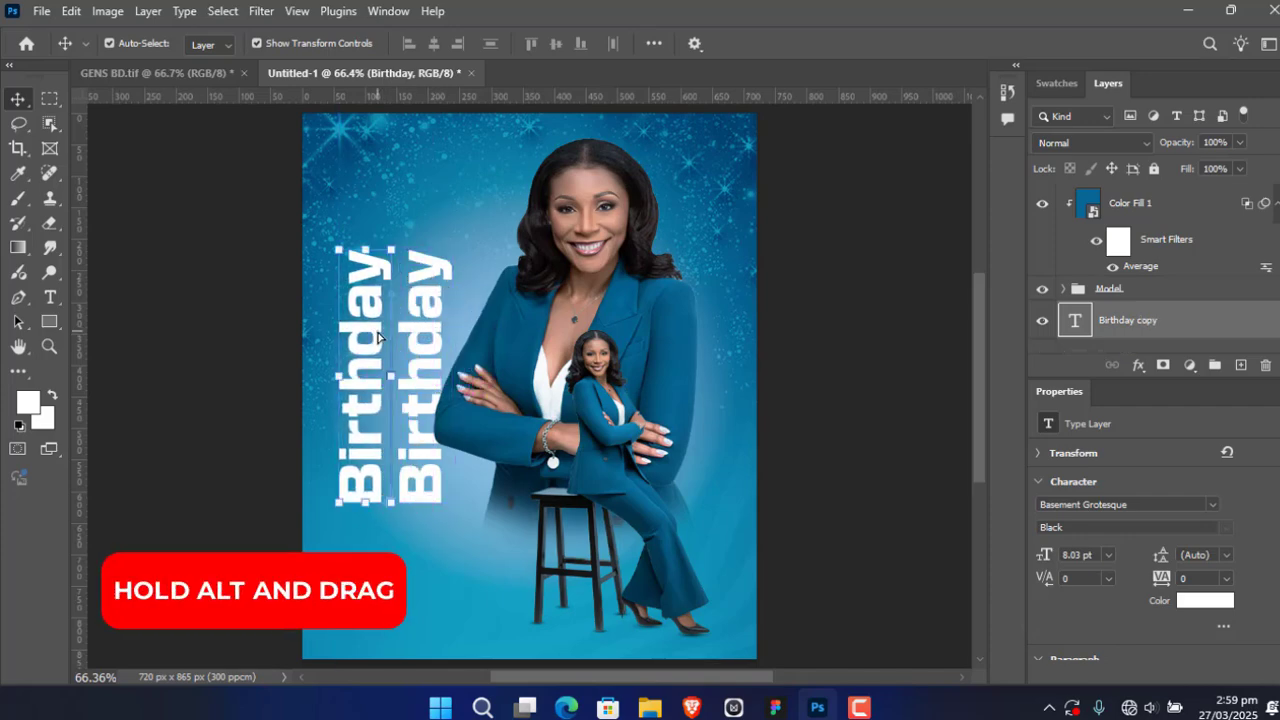
left_click(420, 334)
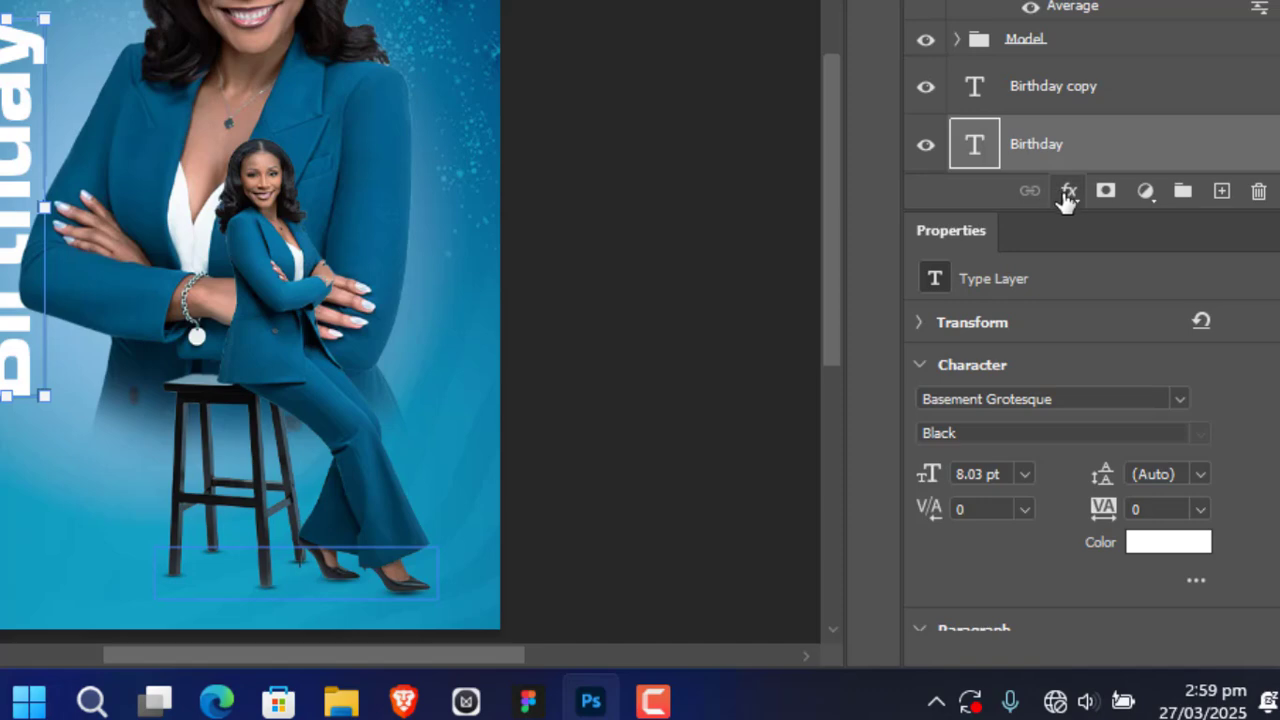
Step: Add a drop shadow to the Birthday text with Multiply blending, 13% opacity, 140° angle, 5 px distance, 6% spread and 2 px size
left_click(1066, 193)
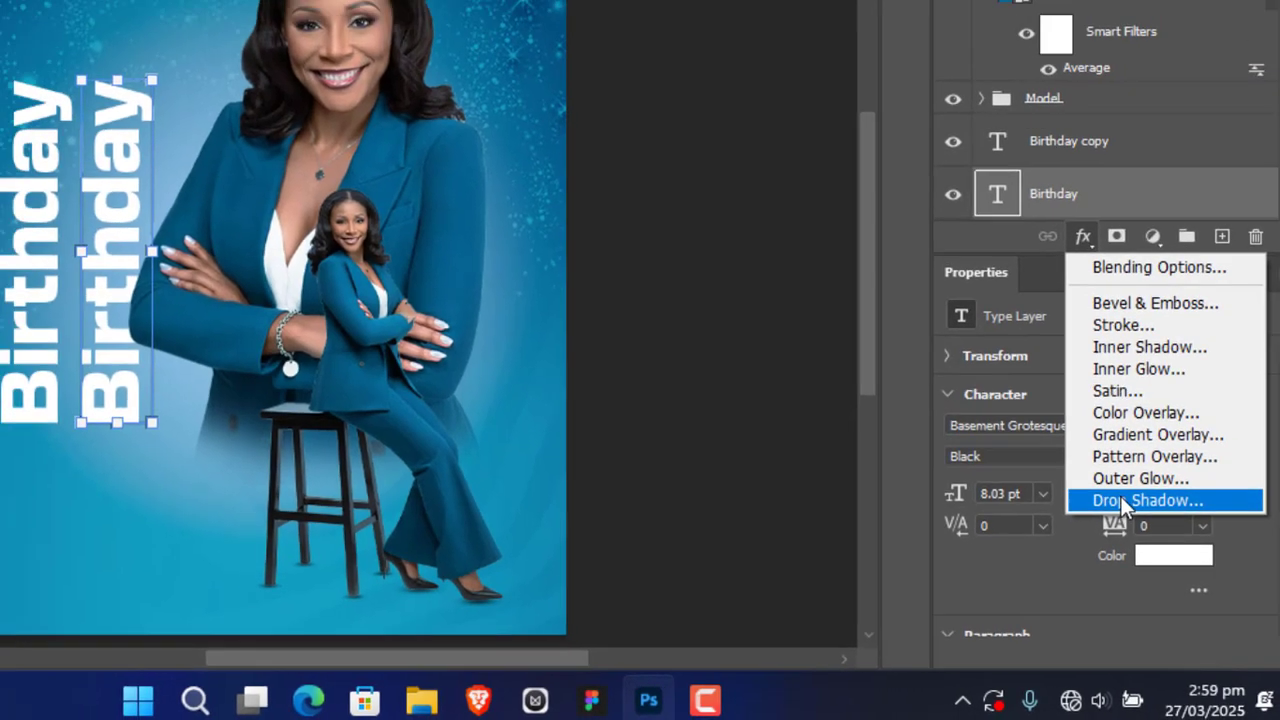
left_click(1112, 481)
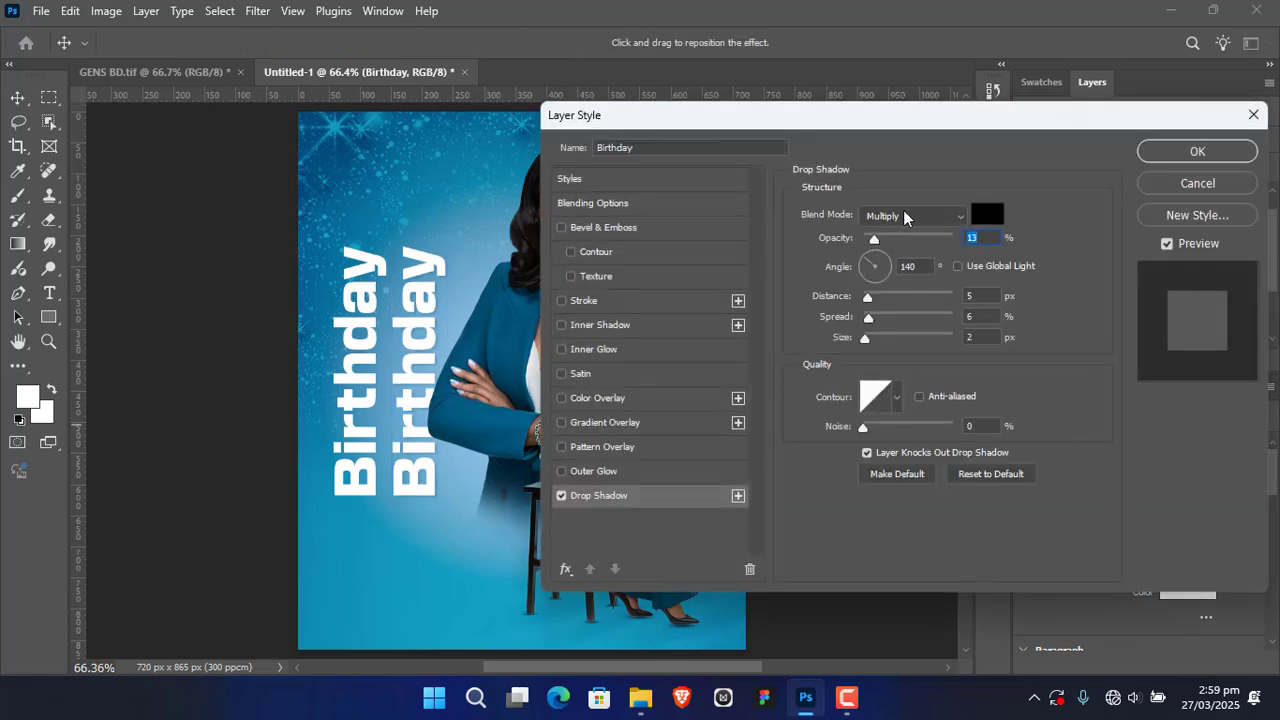
left_click_drag(884, 122, 909, 91)
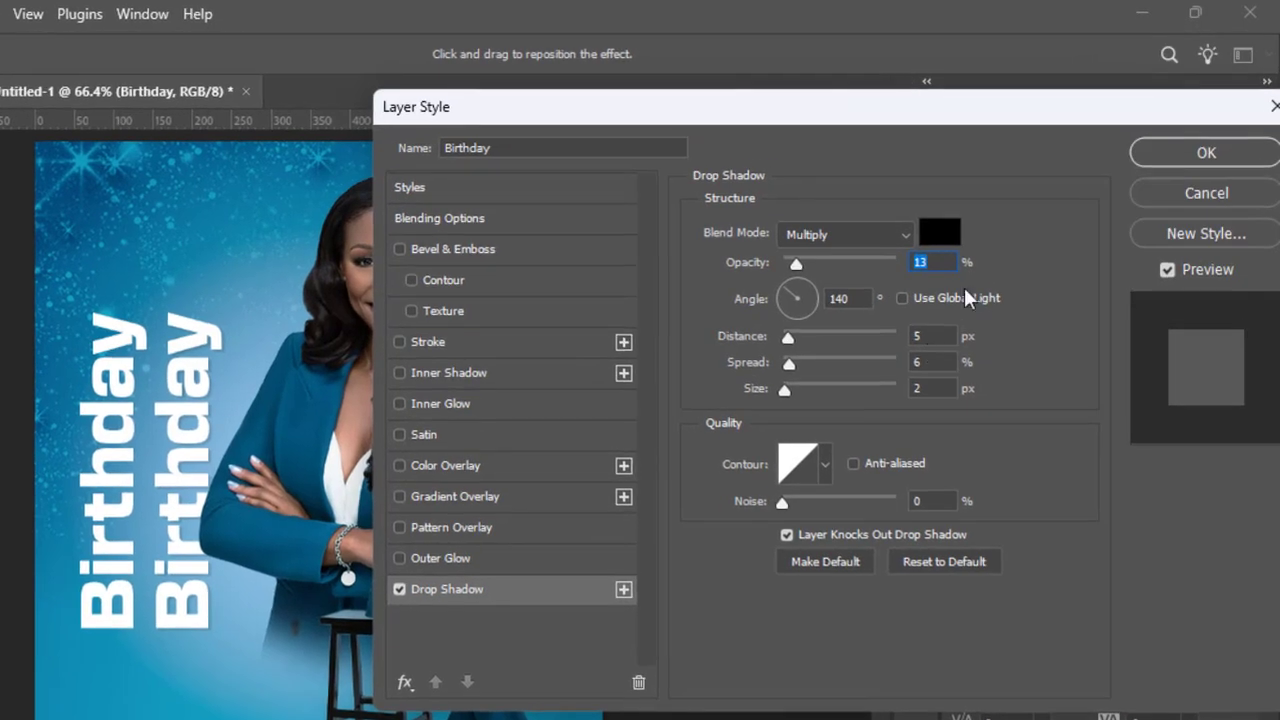
left_click(1178, 153)
Step: Add a drop shadow with 13% opacity, 5 px distance, 6% spread and 2 px size to the Birthday copy layer
left_click(1096, 372)
left_click(1098, 374)
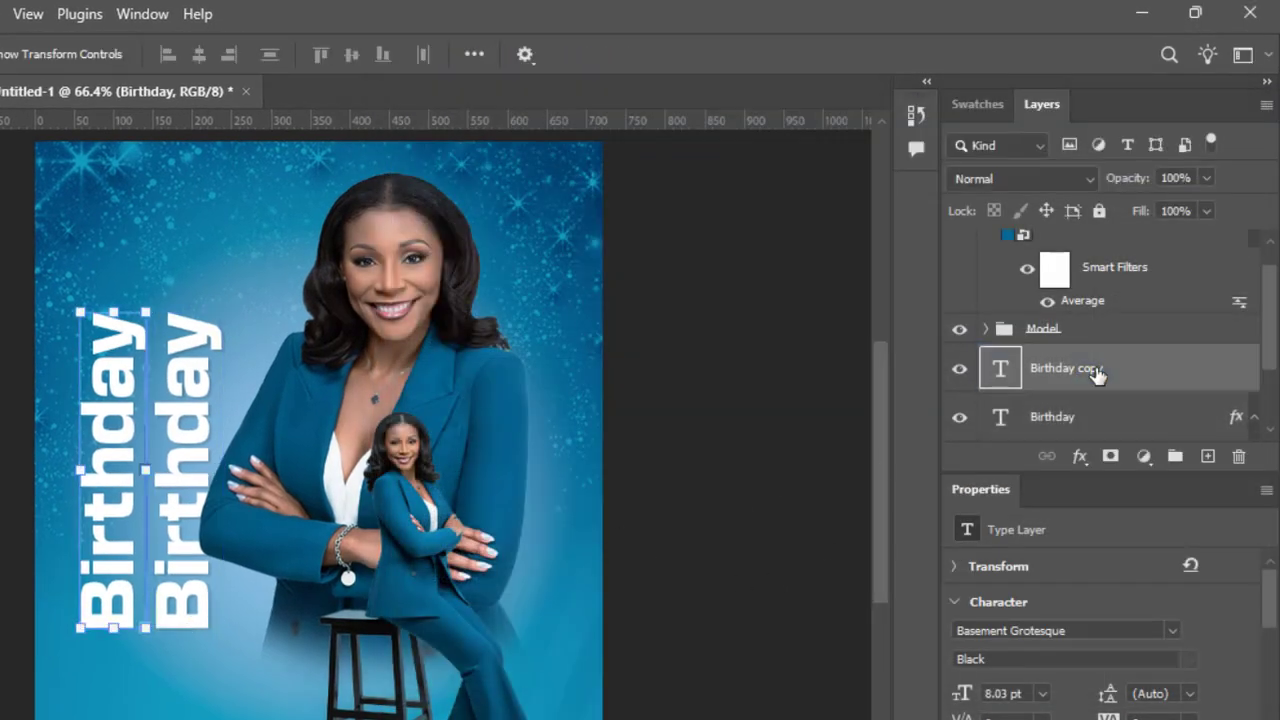
left_click(1082, 463)
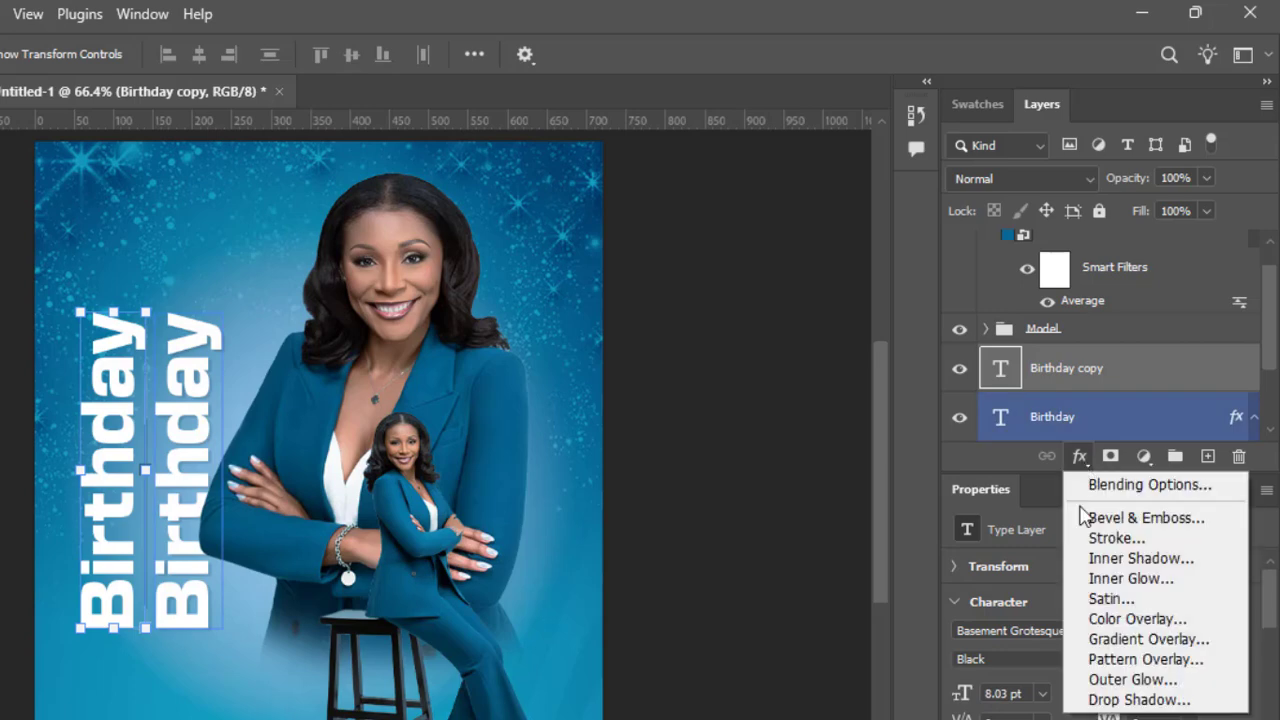
left_click(1128, 700)
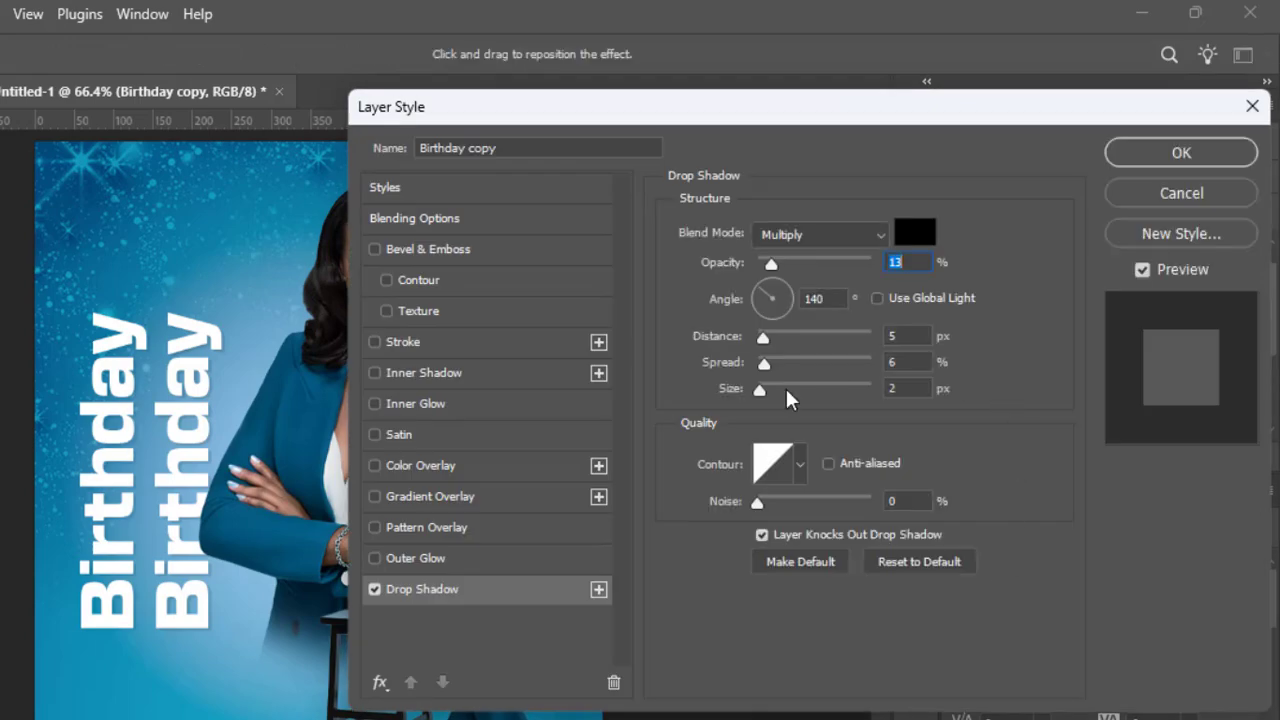
left_click(1141, 152)
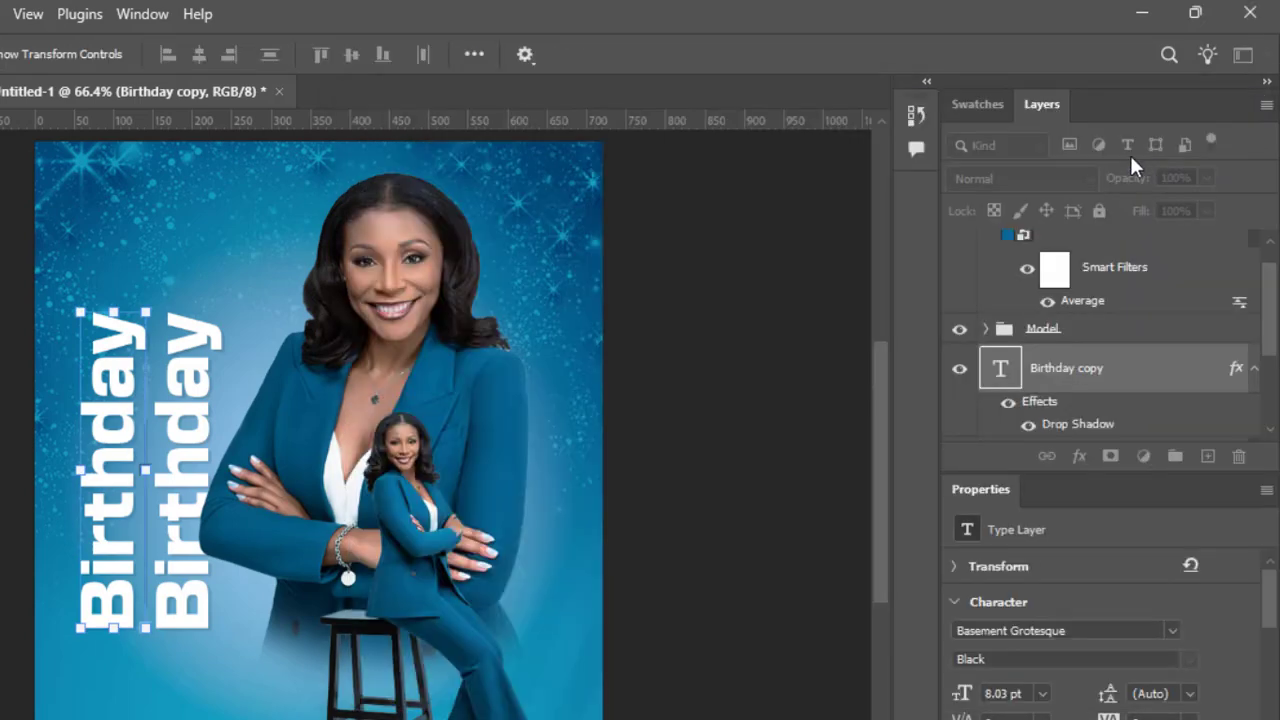
Step: Replace the wording of the copied Birthday text with "Happy" and set its font to Black Mango Thin
double_click(110, 453)
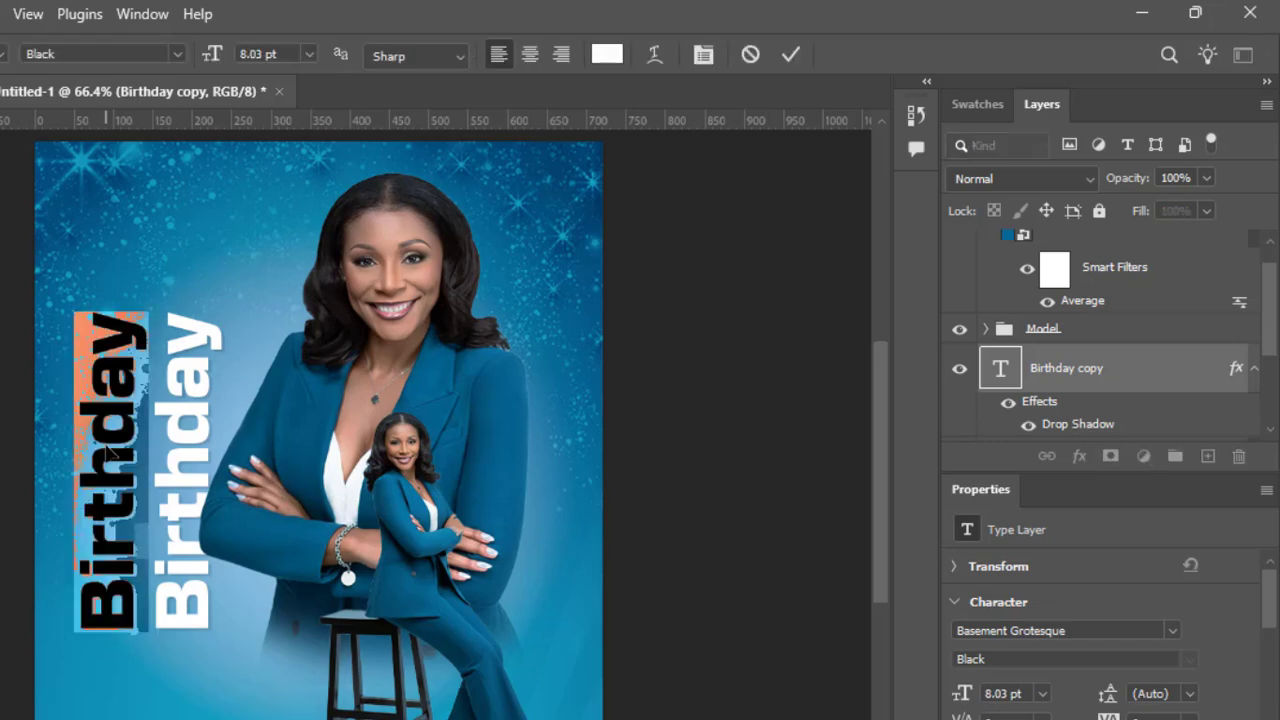
type("H")
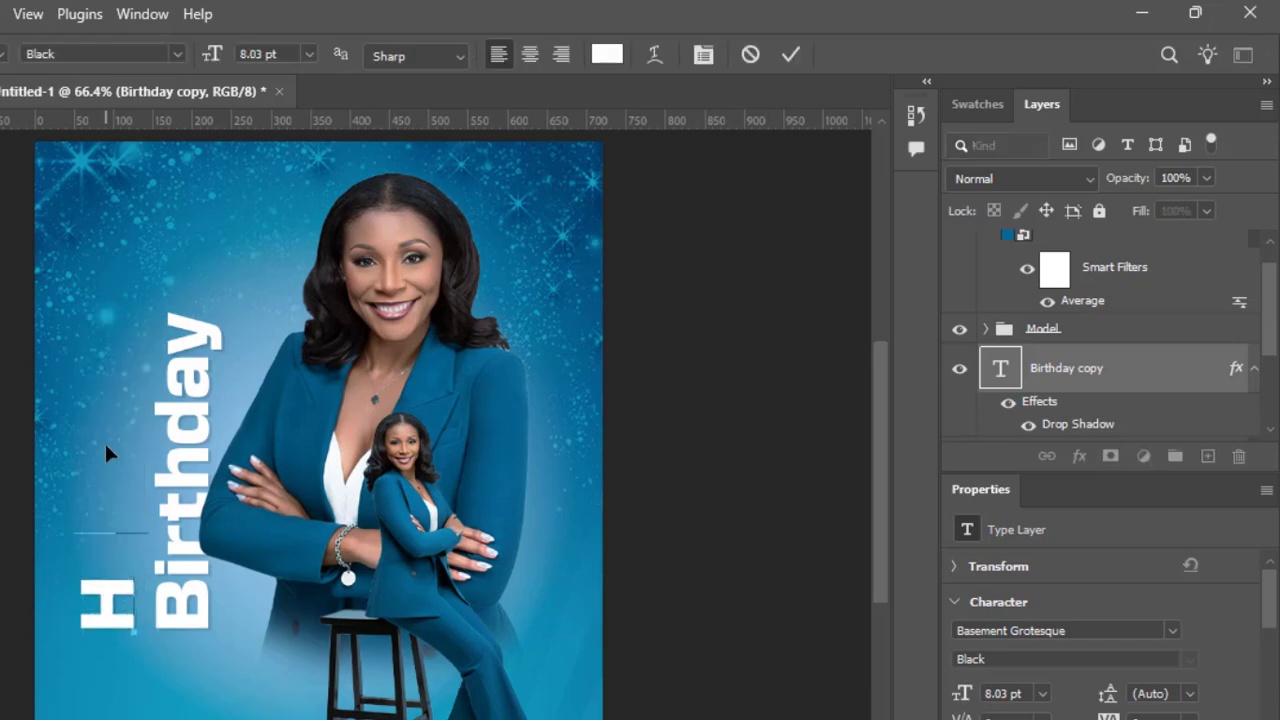
type("appy")
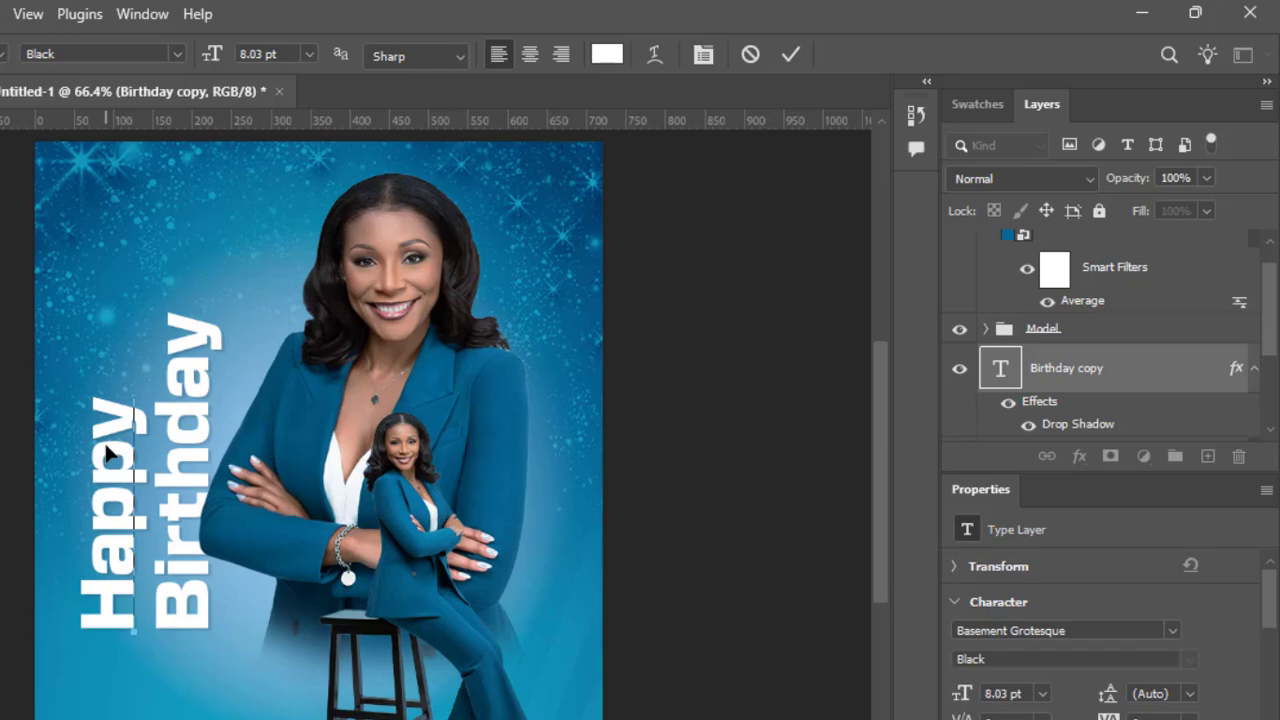
left_click(793, 54)
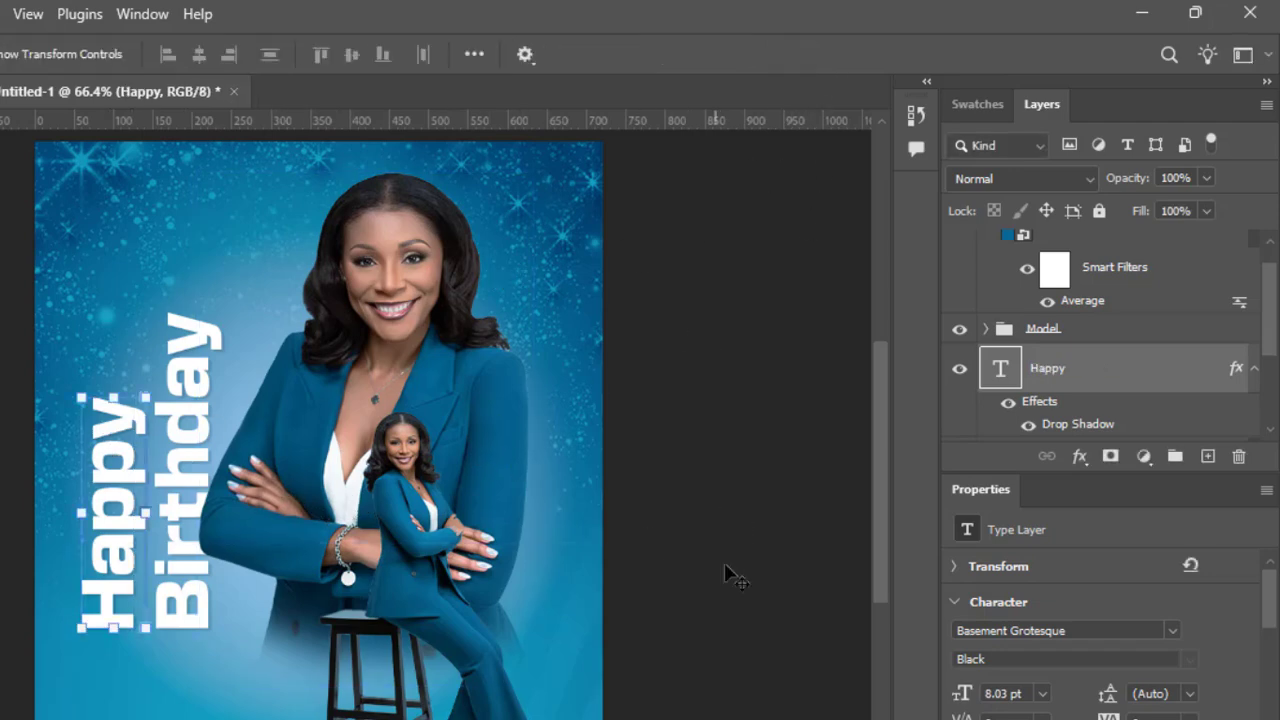
left_click(1174, 634)
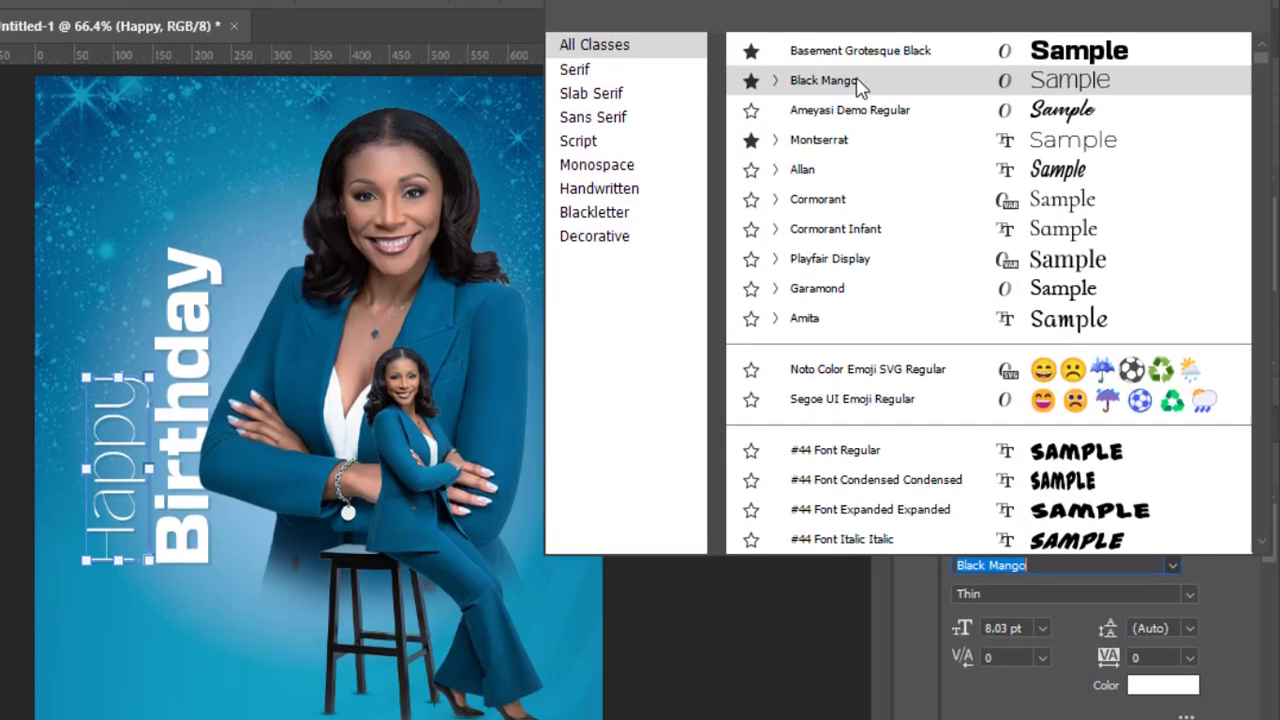
left_click(858, 87)
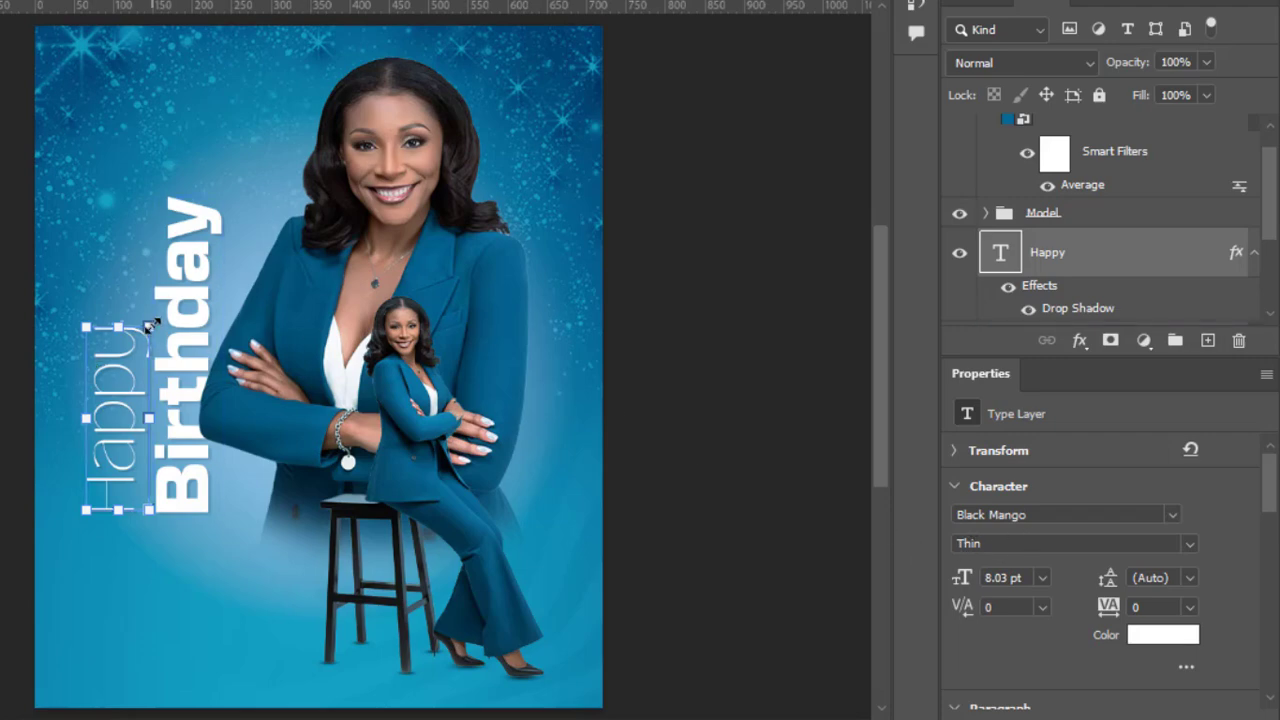
Step: Enlarge the Happy text to about 135% and position it vertically just left of the Birthday text, its final y overlapping Birthday slightly
left_click_drag(148, 327, 176, 283)
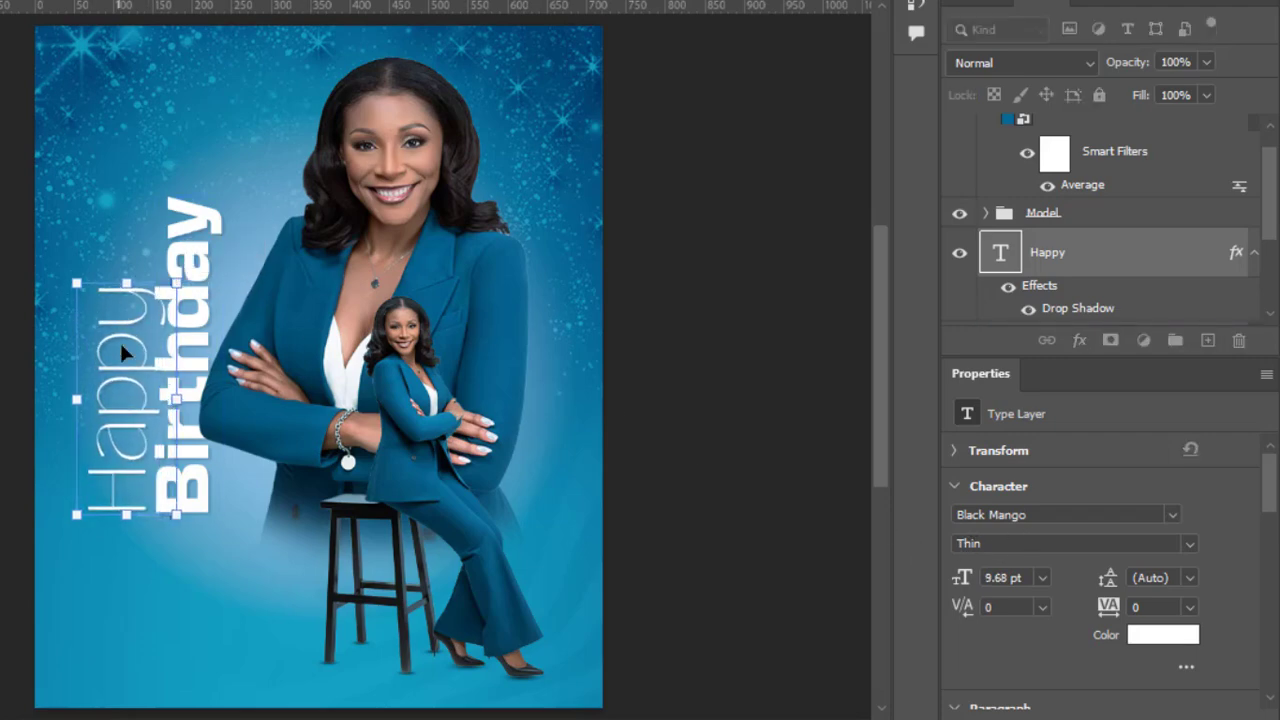
left_click_drag(122, 375, 120, 355)
left_click_drag(131, 264, 129, 219)
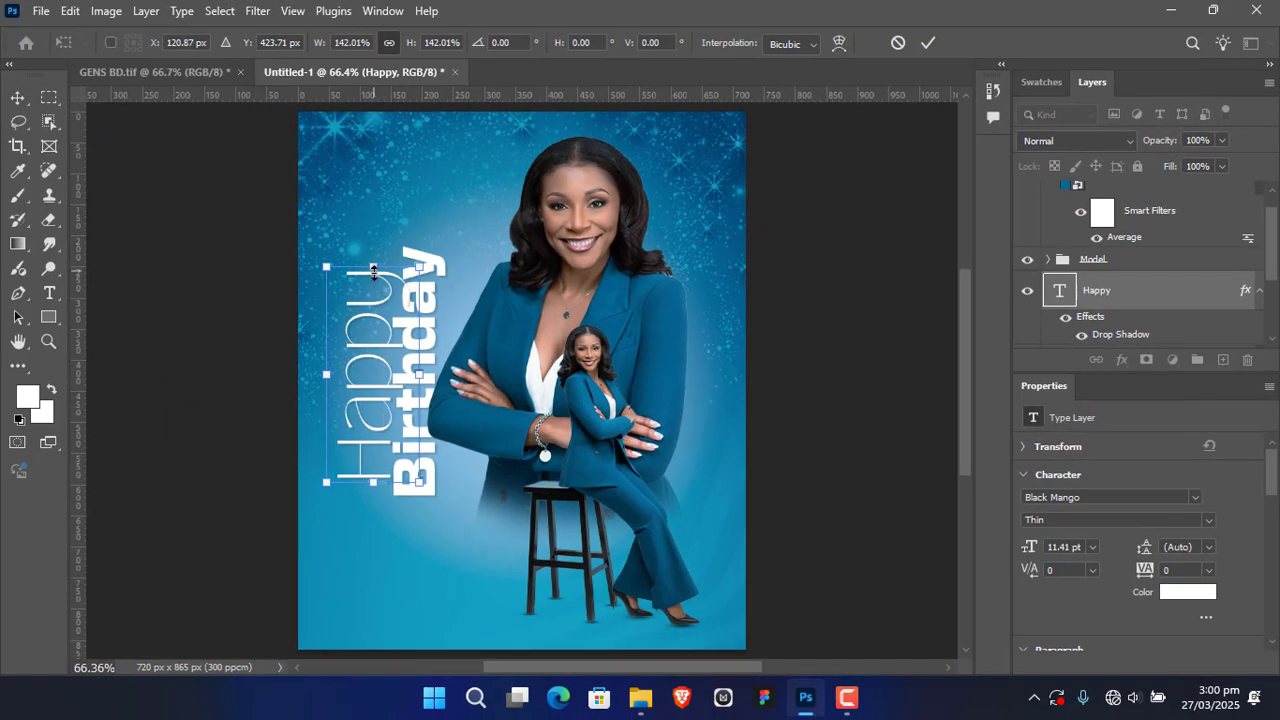
left_click_drag(373, 268, 374, 281)
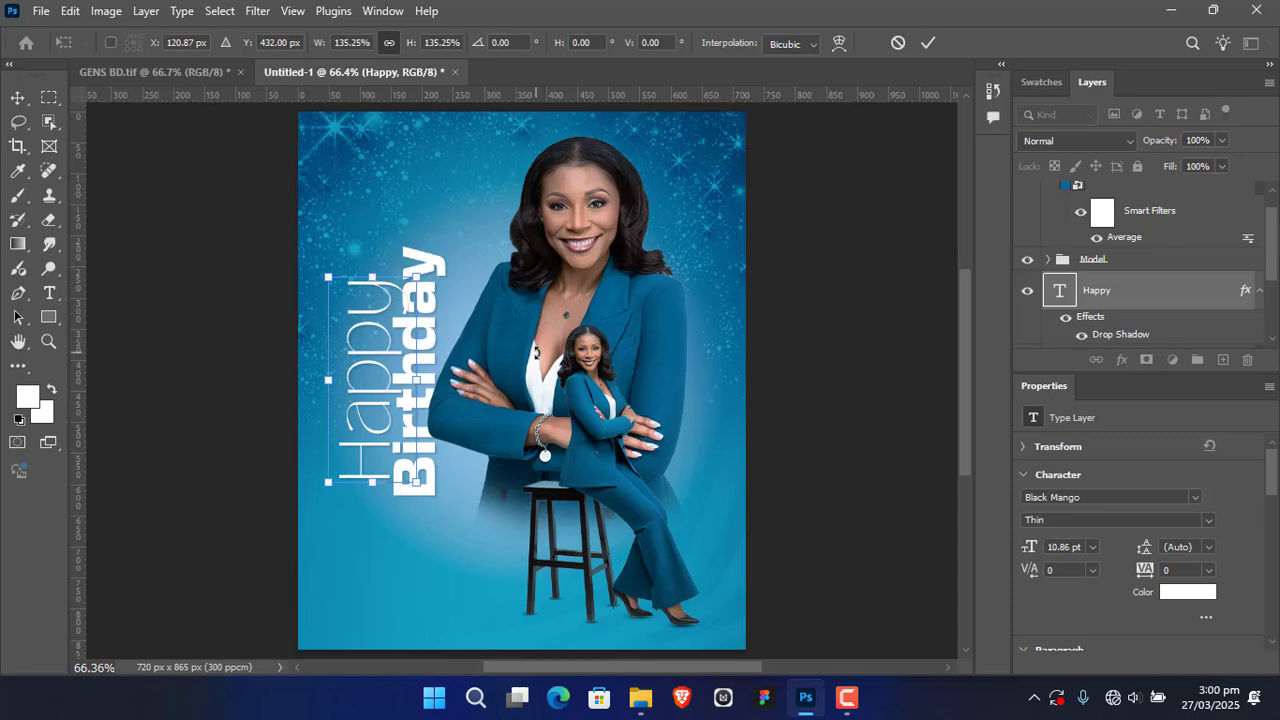
key("Left")
key("Left")
key("Left")
key("Left")
key("Left")
key("Left")
key("Left")
key("Left")
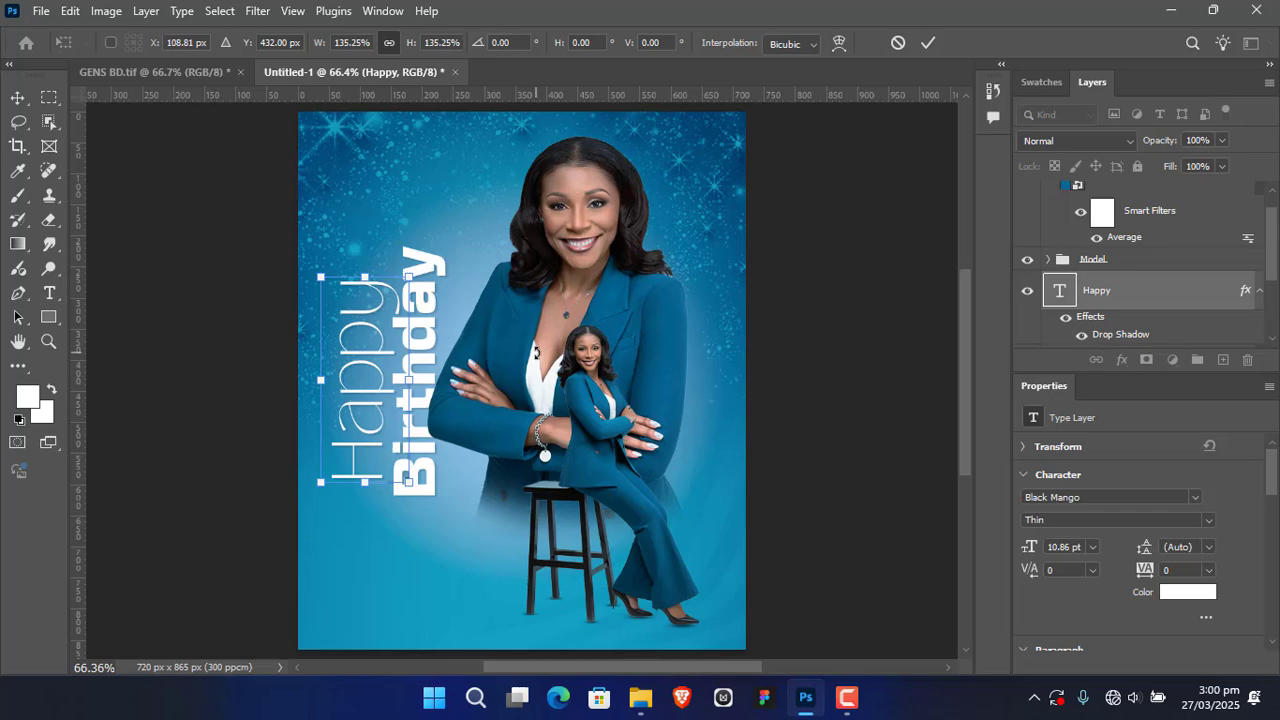
key("Right")
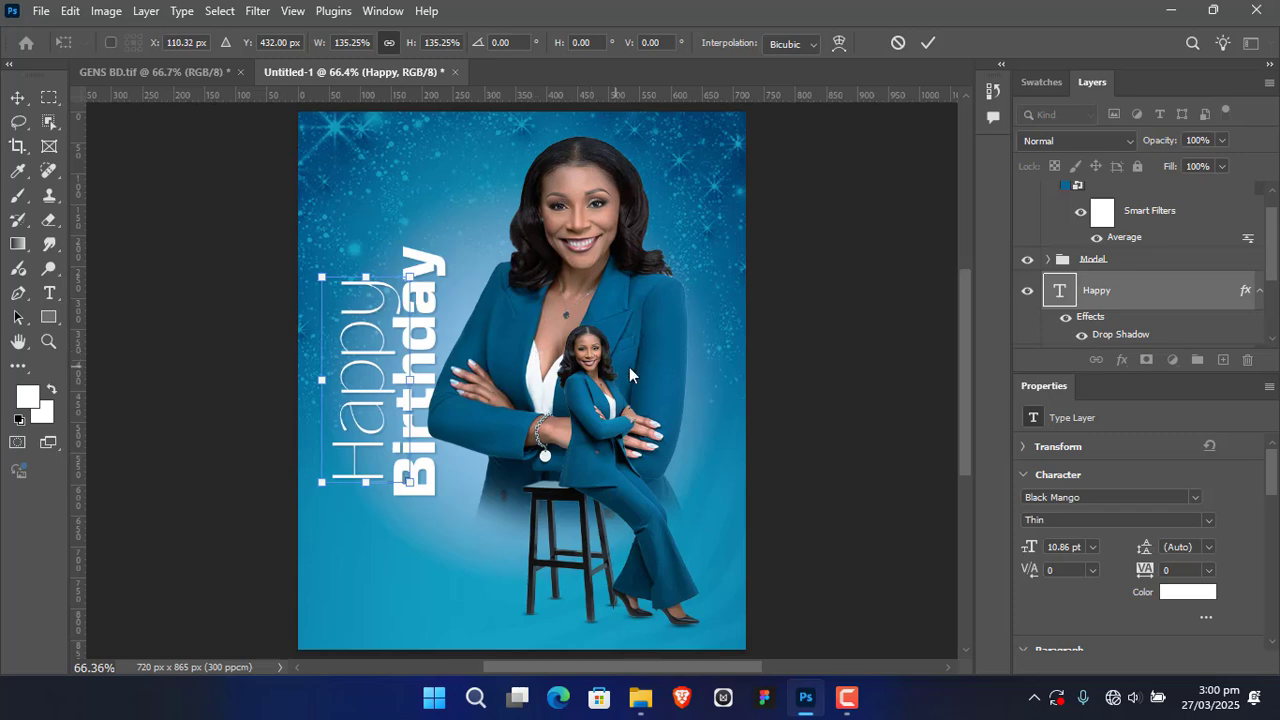
left_click(928, 43)
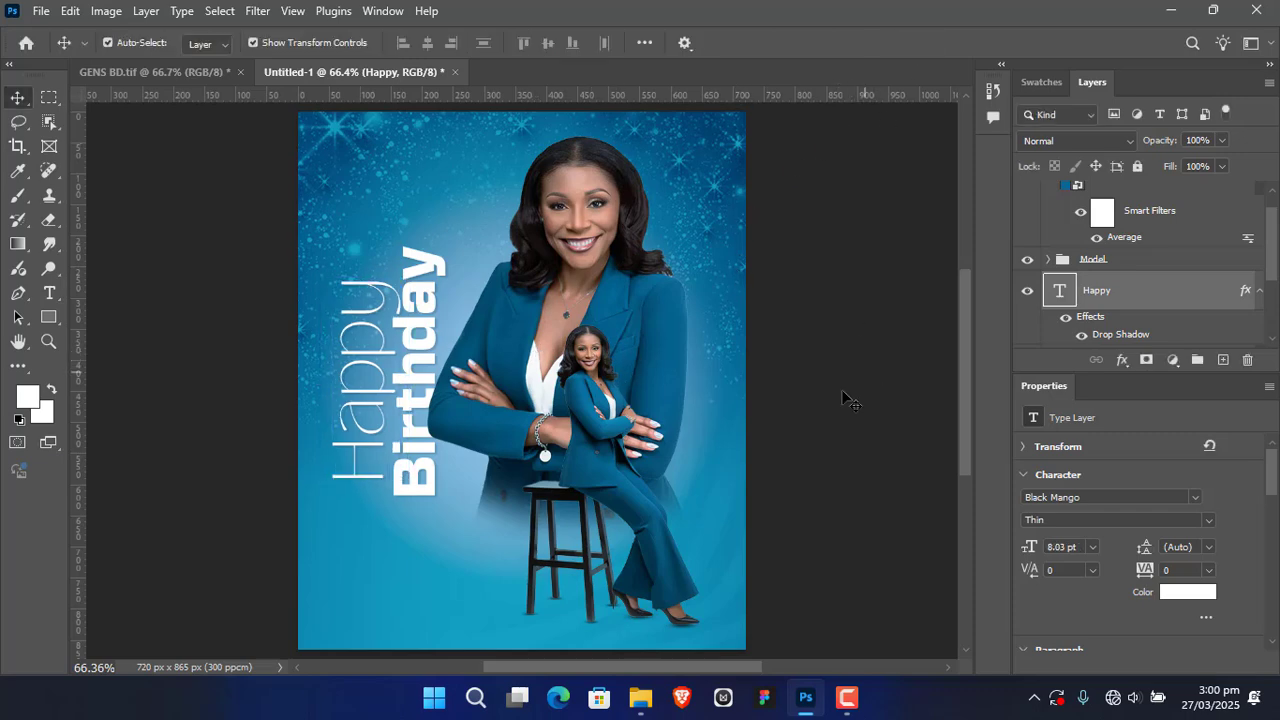
left_click(846, 397)
Step: Select the Happy and Birthday text layers together and nudge them slightly right toward the large woman
left_click(1163, 316)
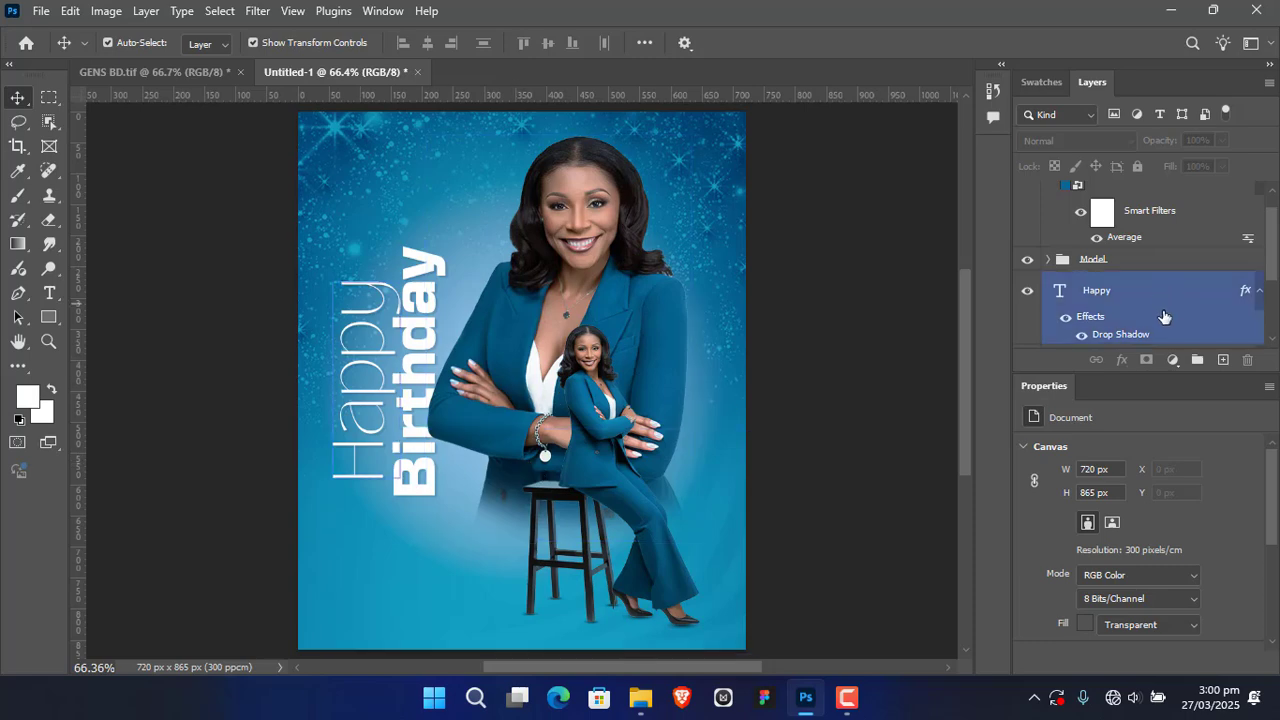
left_click_drag(1273, 257, 1274, 291)
left_click(1192, 284)
left_click(1169, 306)
left_click(1138, 311, "shift")
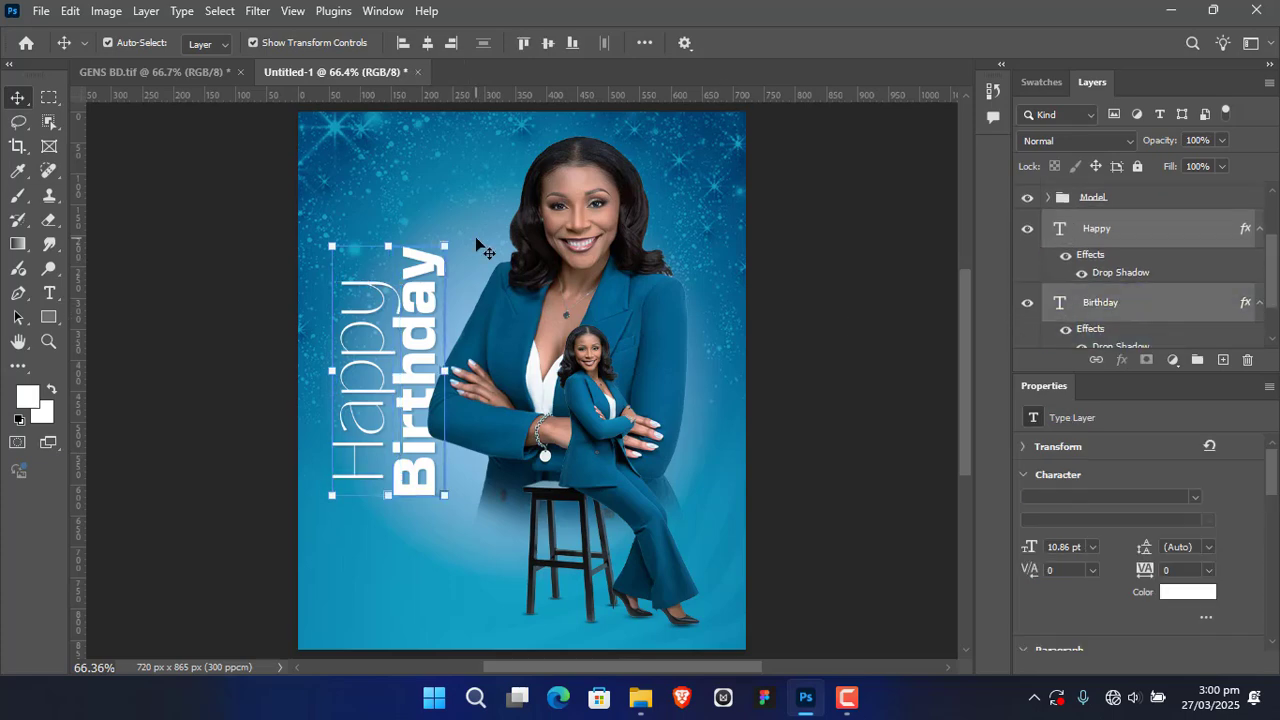
key("Right")
key("Right")
key("Right")
key("Right")
key("Right")
key("Right")
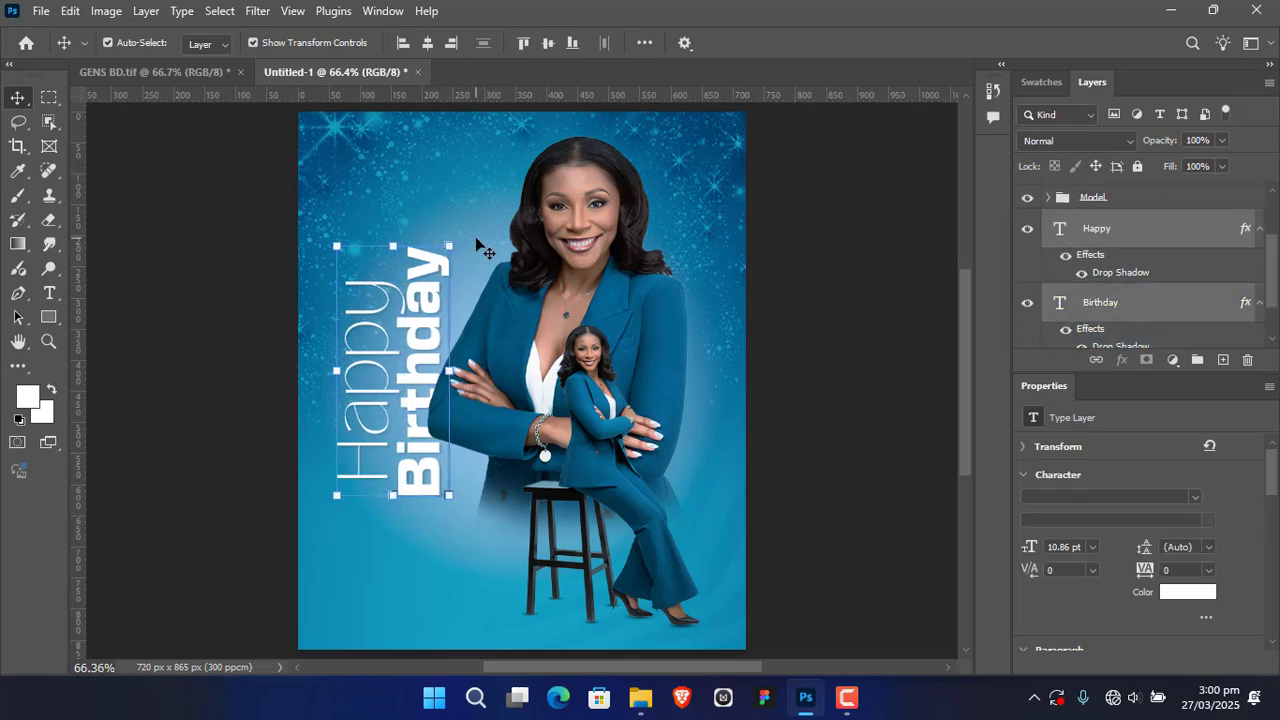
left_click(800, 248)
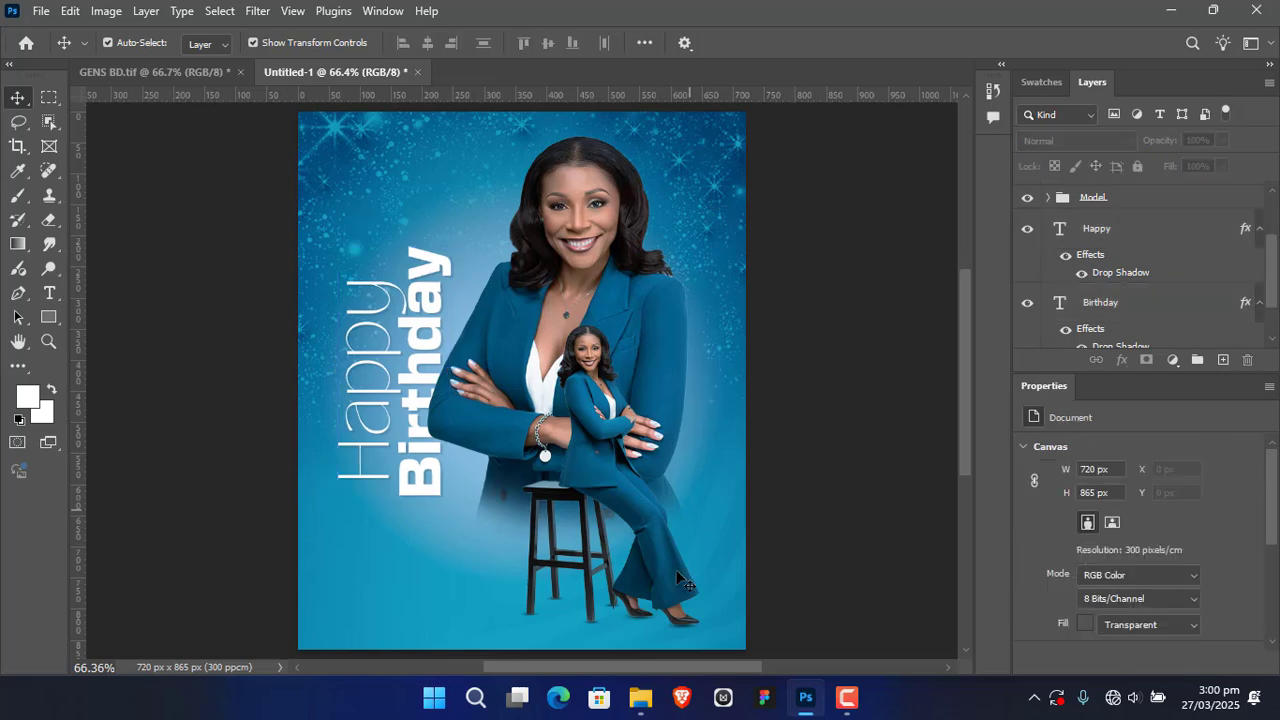
Step: Place CAKE.png from the LADY BLUE SUIT BD folder, scale it to 31% and position it directly above the Happy text
left_click(641, 697)
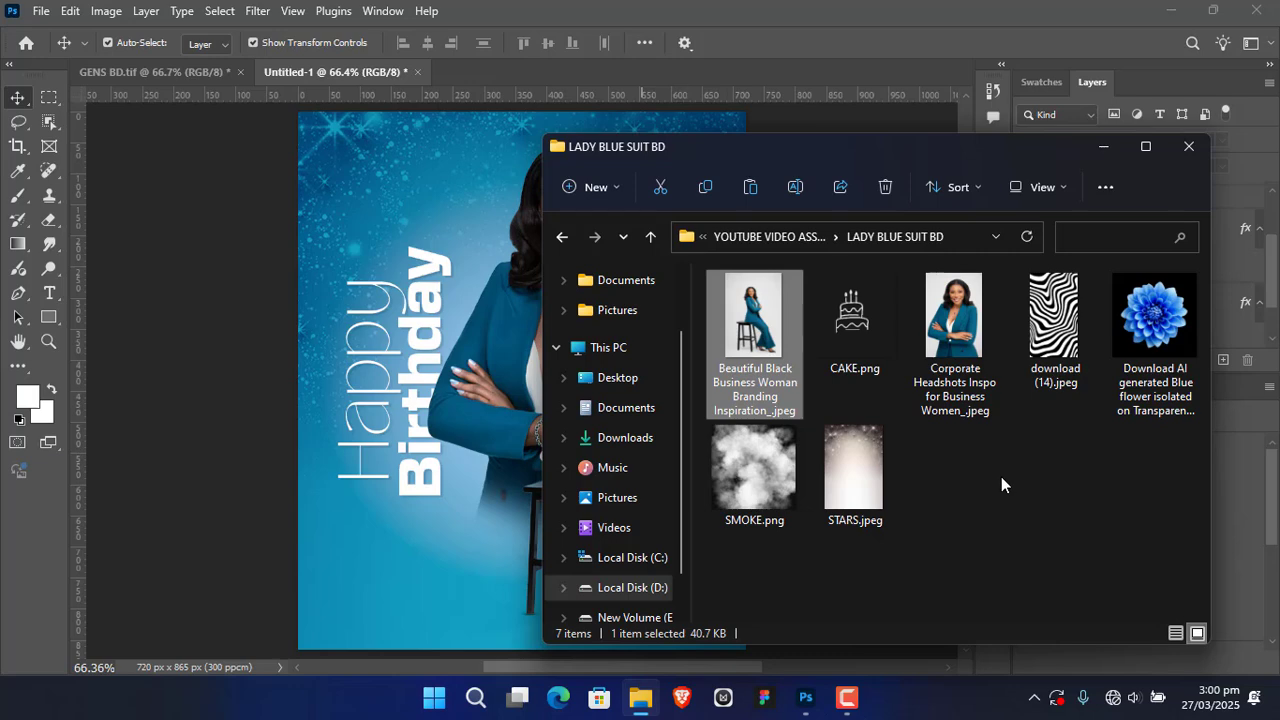
left_click_drag(850, 310, 443, 253)
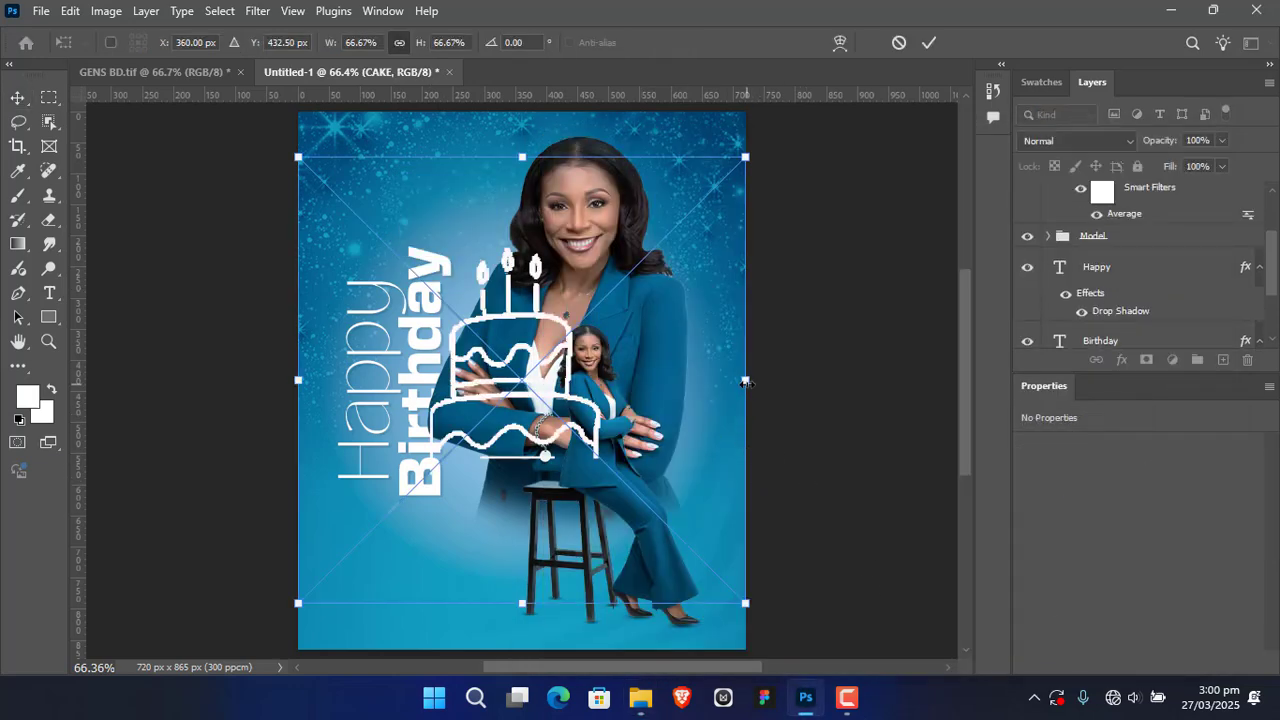
left_click_drag(746, 382, 541, 380)
left_click_drag(420, 380, 411, 224)
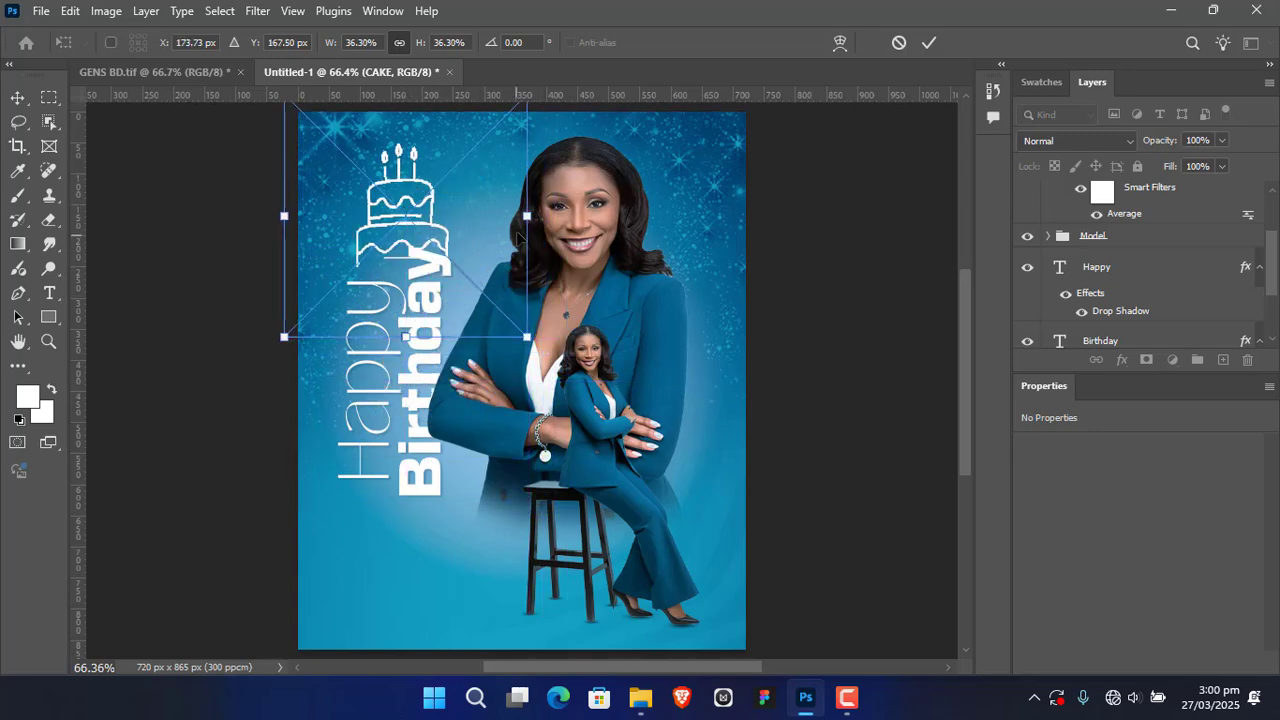
left_click_drag(526, 216, 491, 212)
left_click_drag(390, 228, 400, 250)
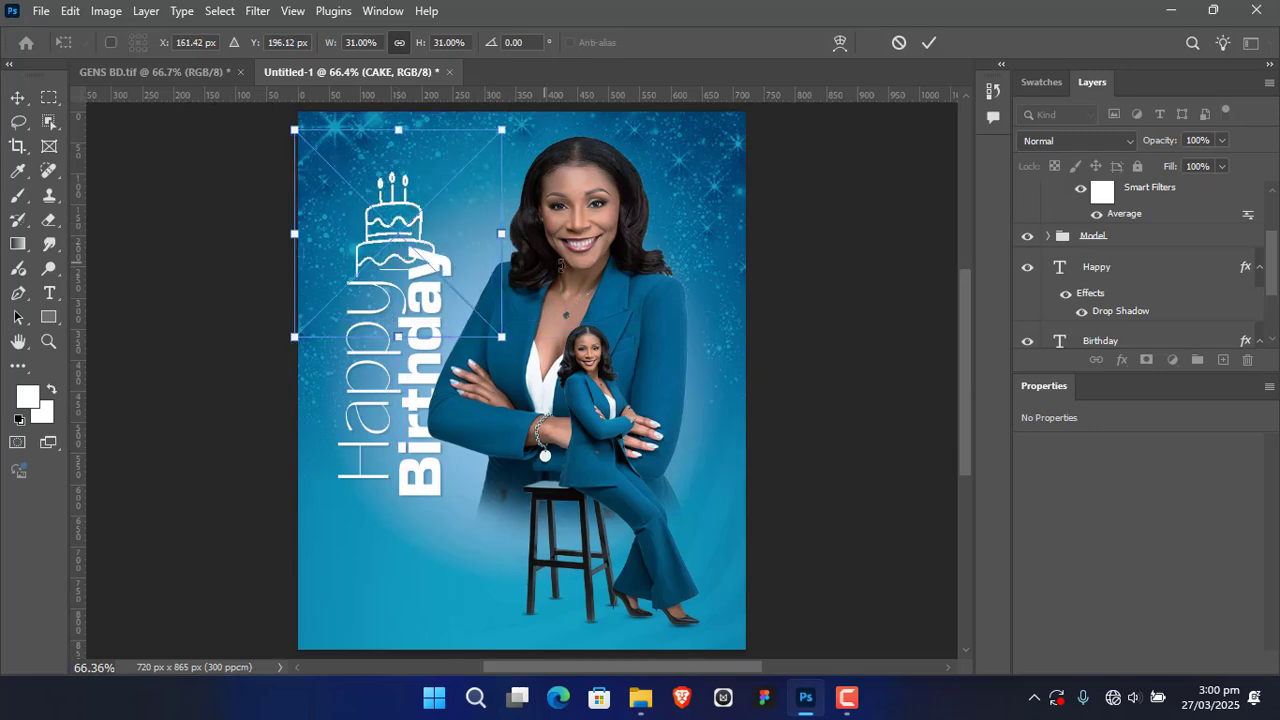
left_click(930, 45)
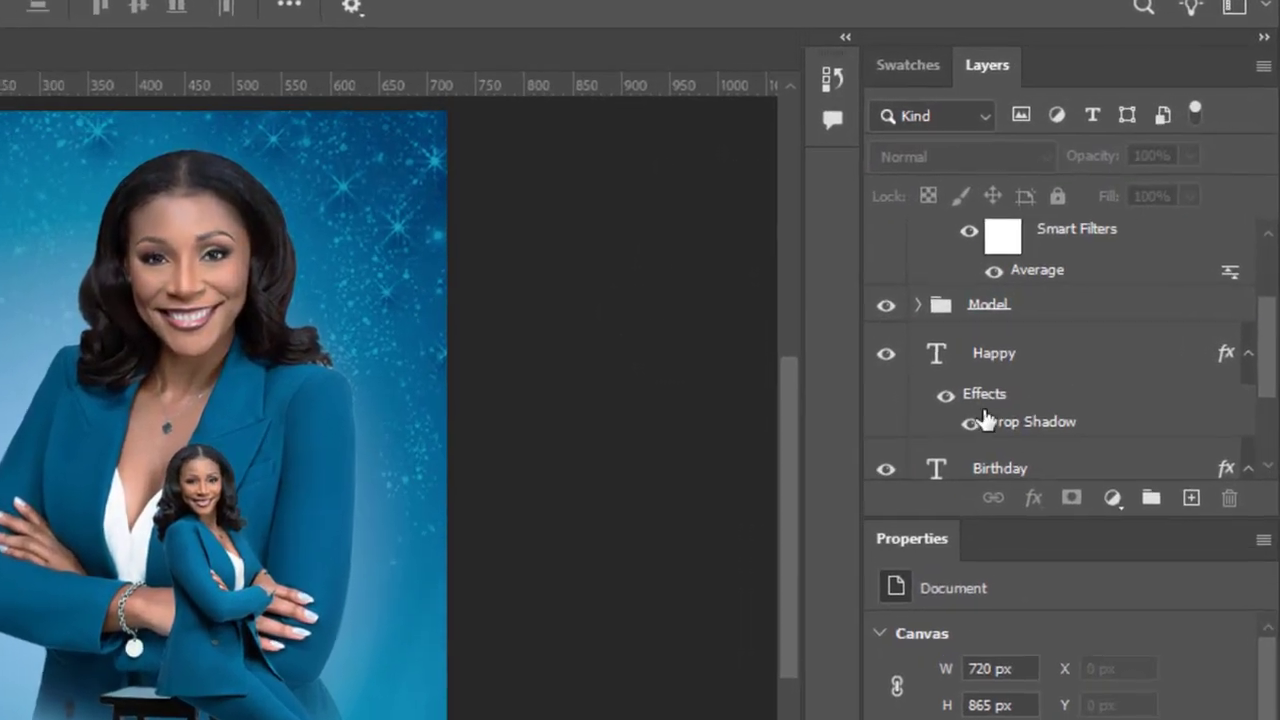
Step: Move the CAKE layer down the layer stack to sit directly below the Birthday text layer
left_click(1111, 366)
left_click(1161, 245)
left_click(1217, 304)
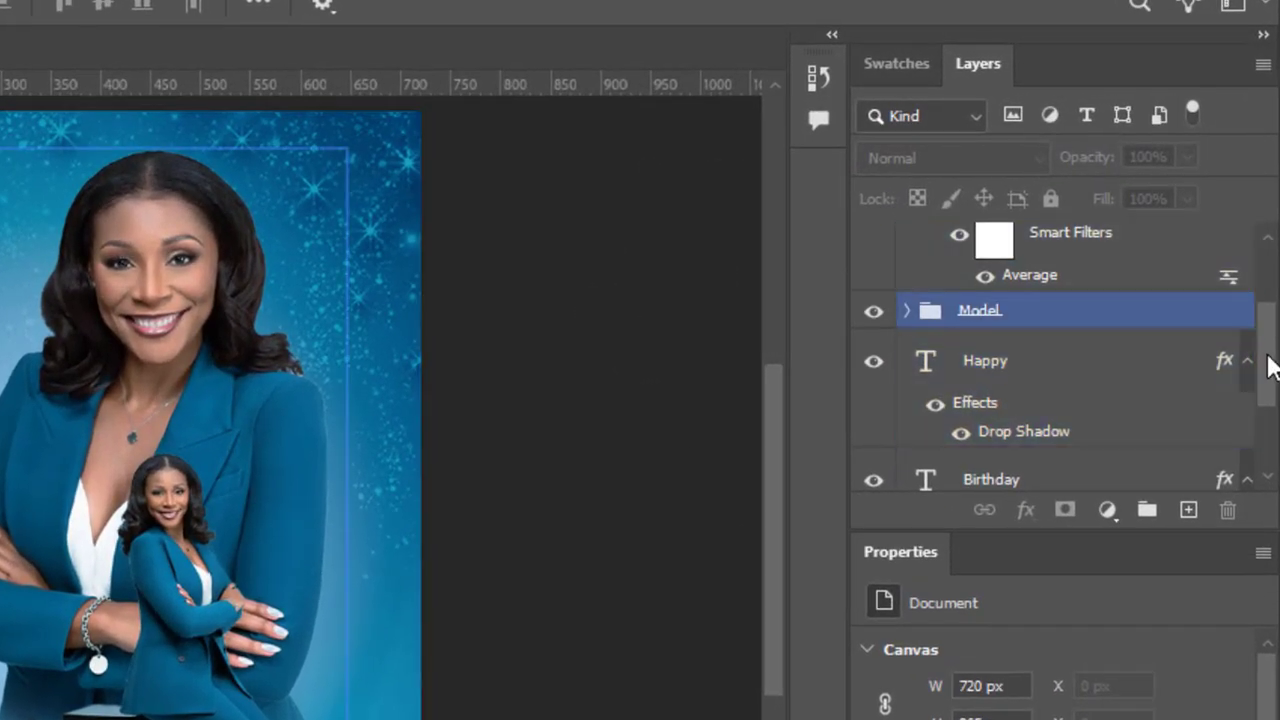
scroll(1268, 365, "up", 3)
left_click_drag(1249, 262, 1105, 410)
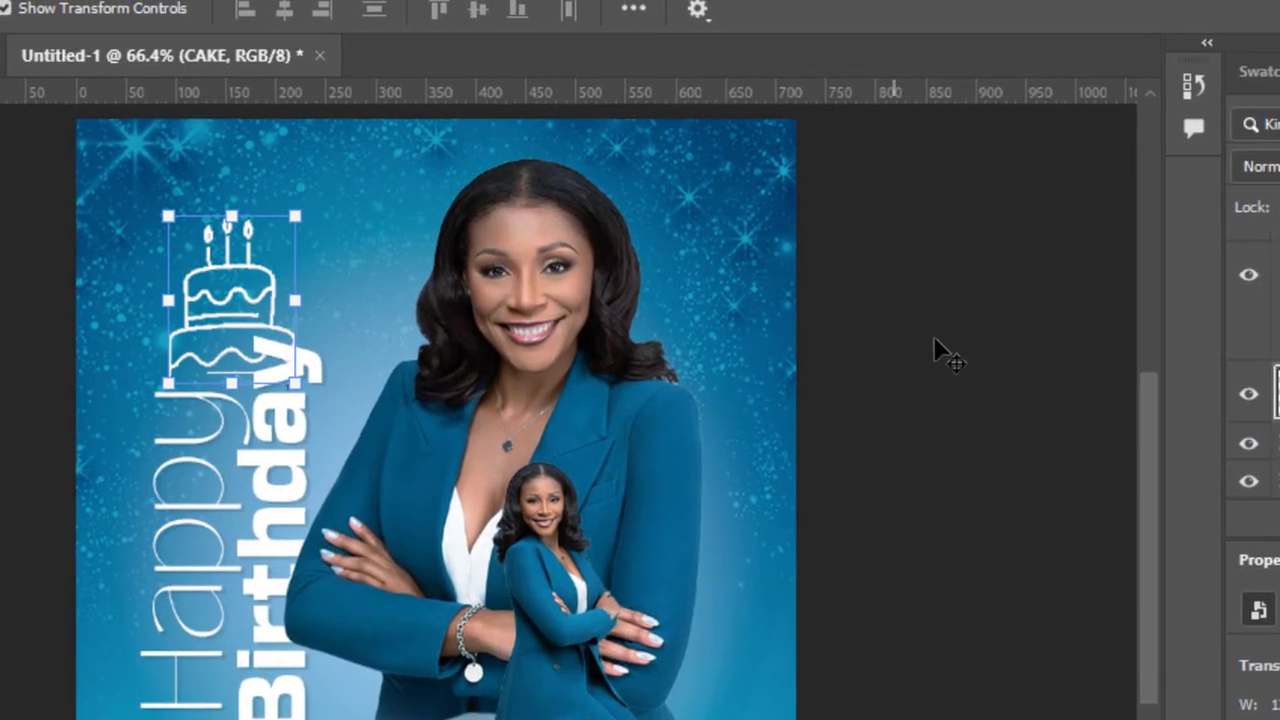
left_click(534, 336)
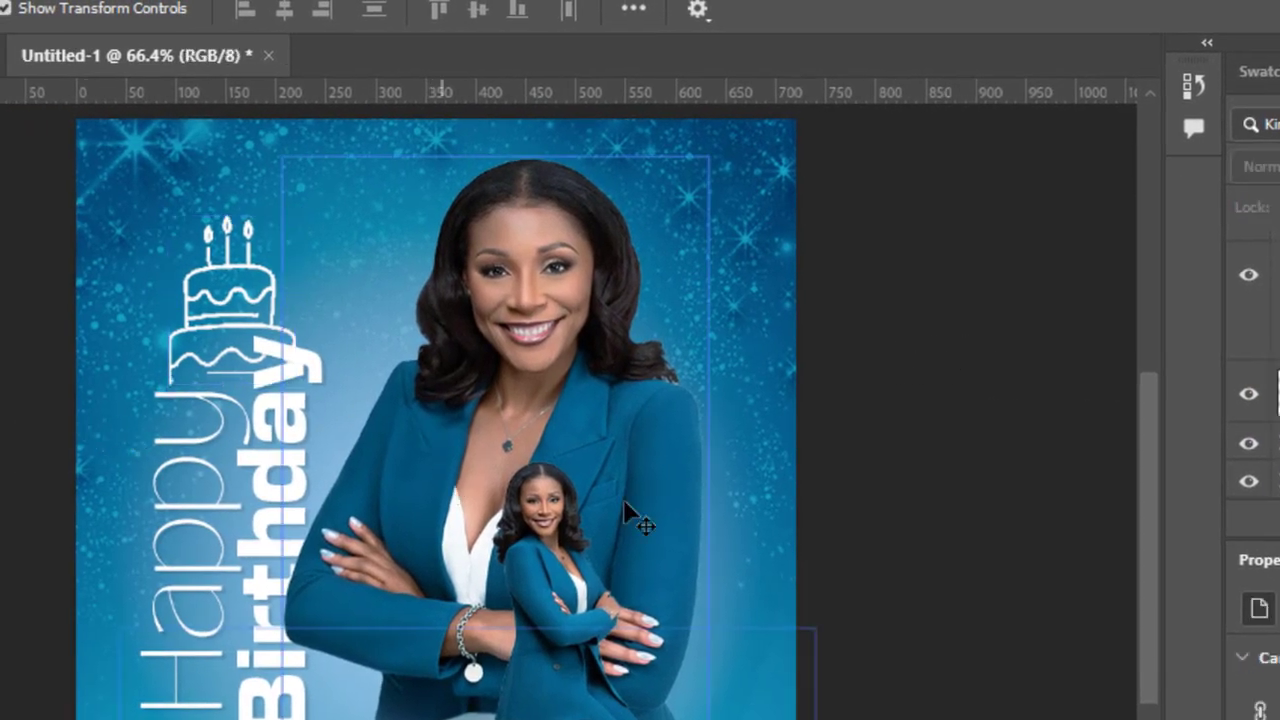
Step: Nudge the cake drawing slightly right and up so it sits just above the end of the Happy text
left_click(253, 280)
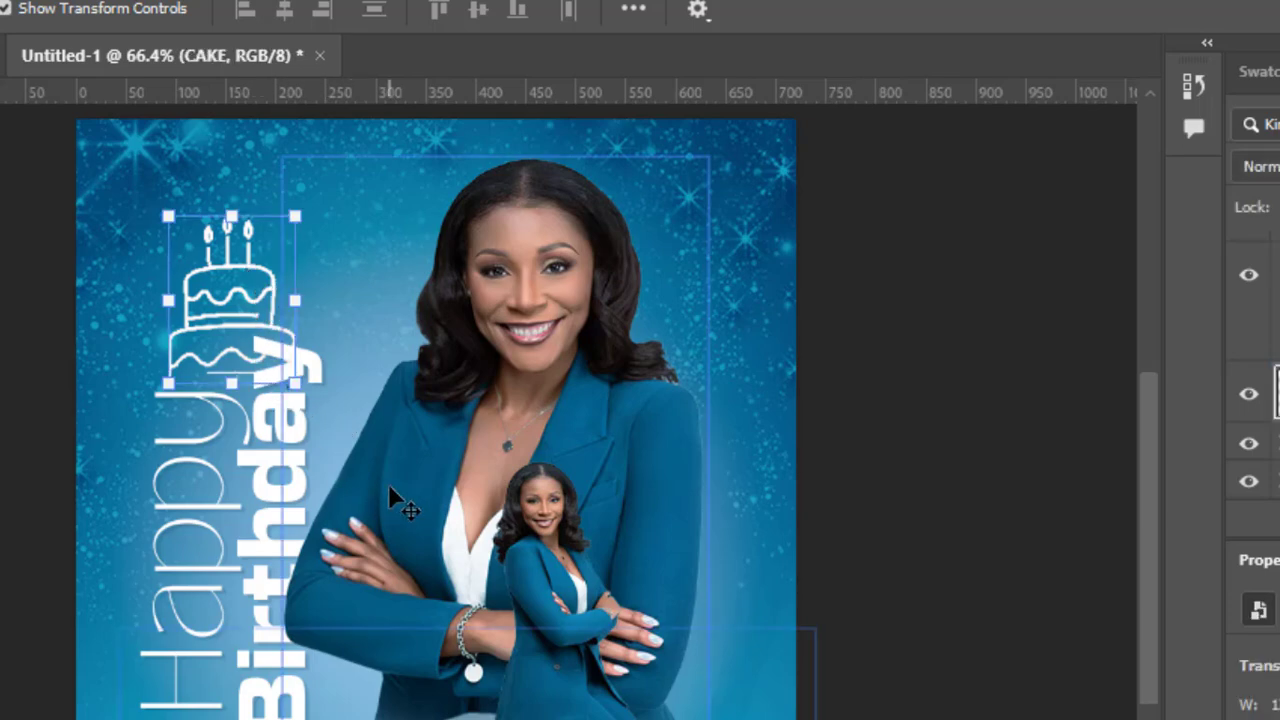
key("Down")
key("Down")
key("Right")
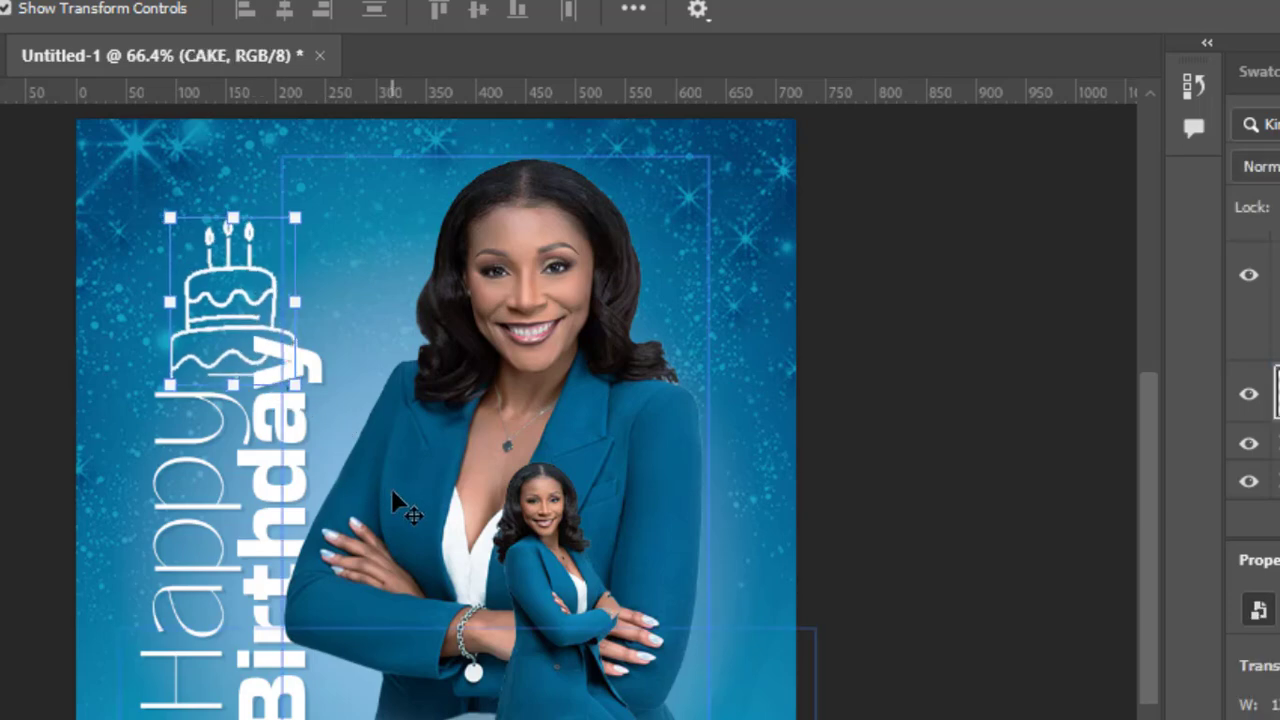
key("Right")
key("Right")
key("Down")
key("Down")
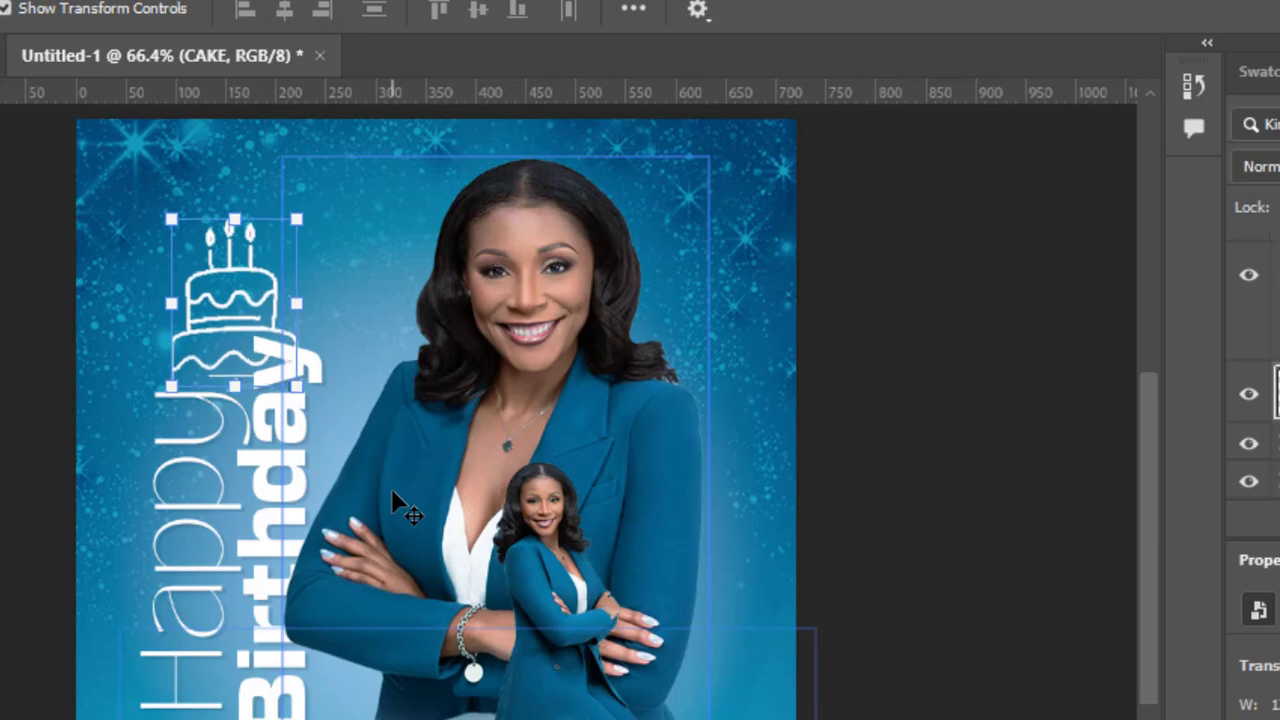
key("Up")
key("Up")
key("Up")
key("Up")
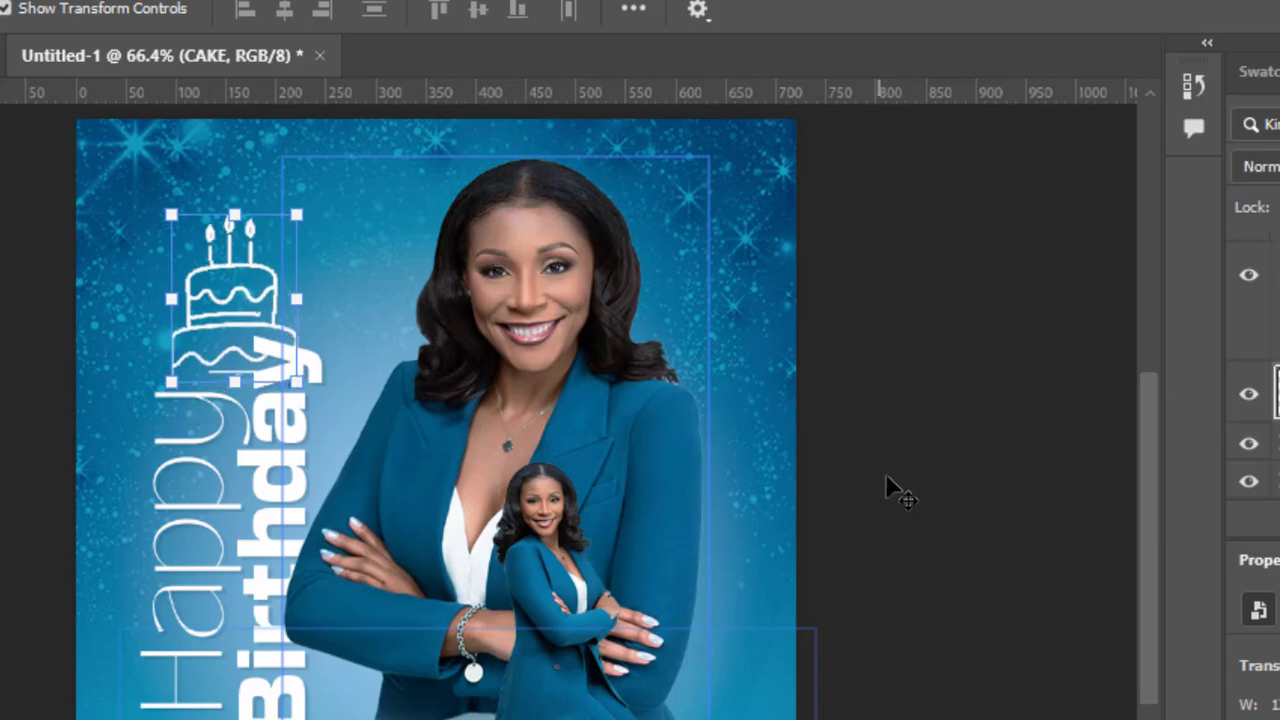
left_click(900, 468)
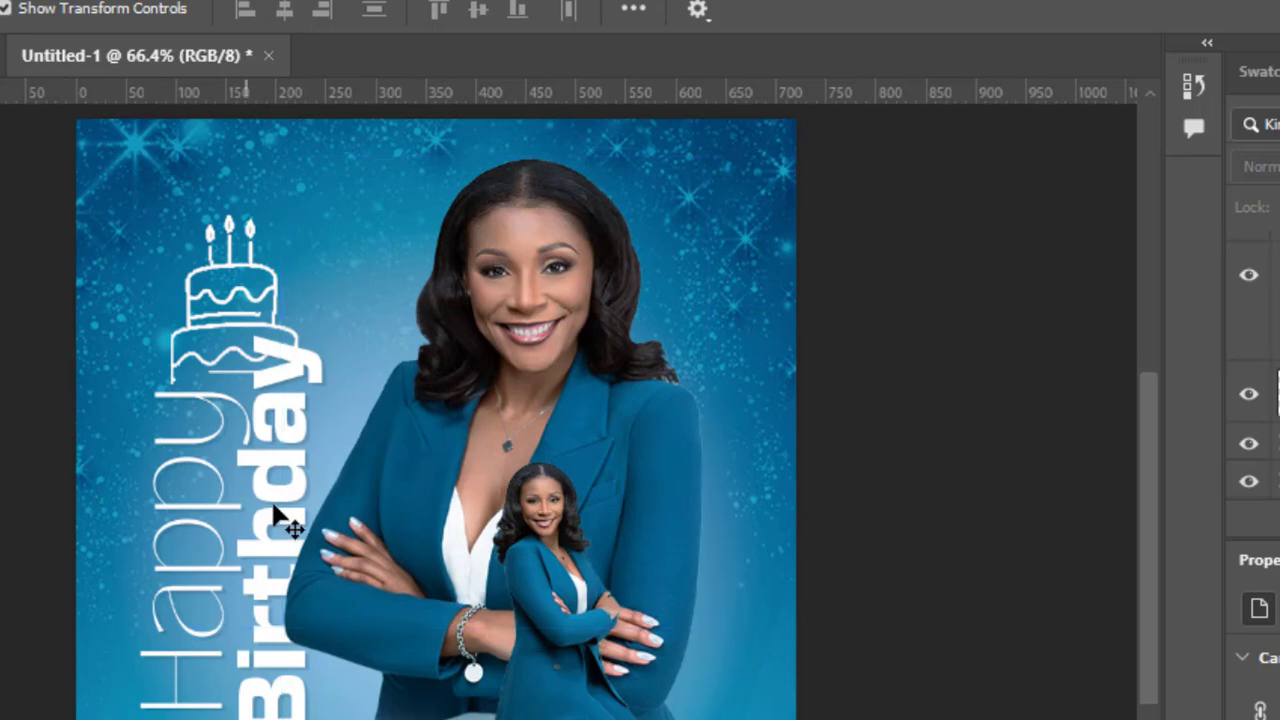
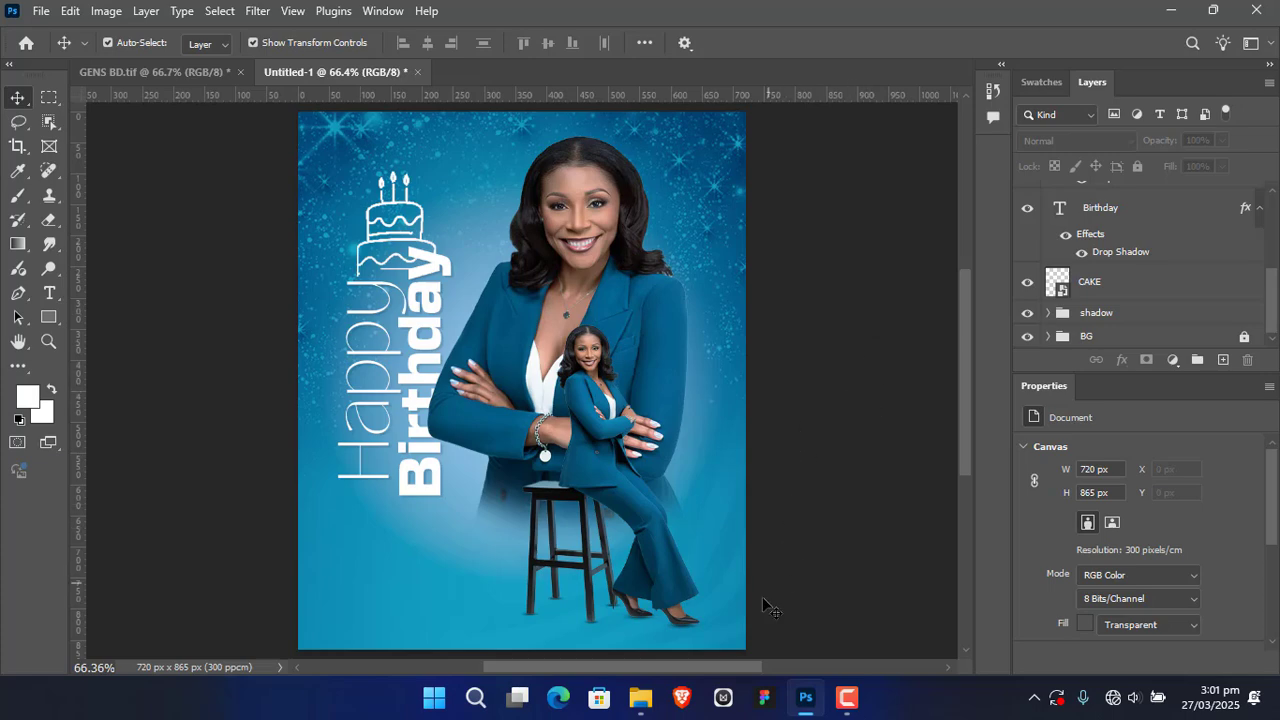
Step: Place the blue flower image from the LADY BLUE SUIT BD folder at the full width of the flyer
left_click(640, 699)
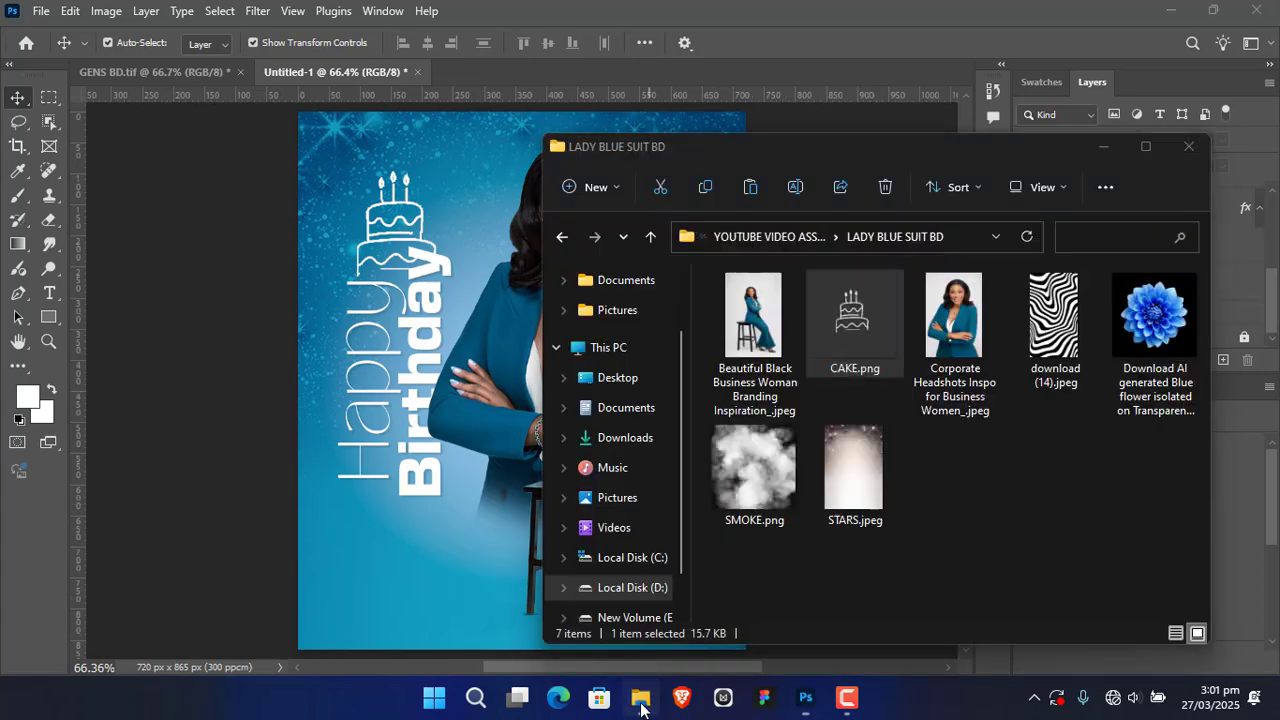
left_click_drag(1155, 318, 392, 410)
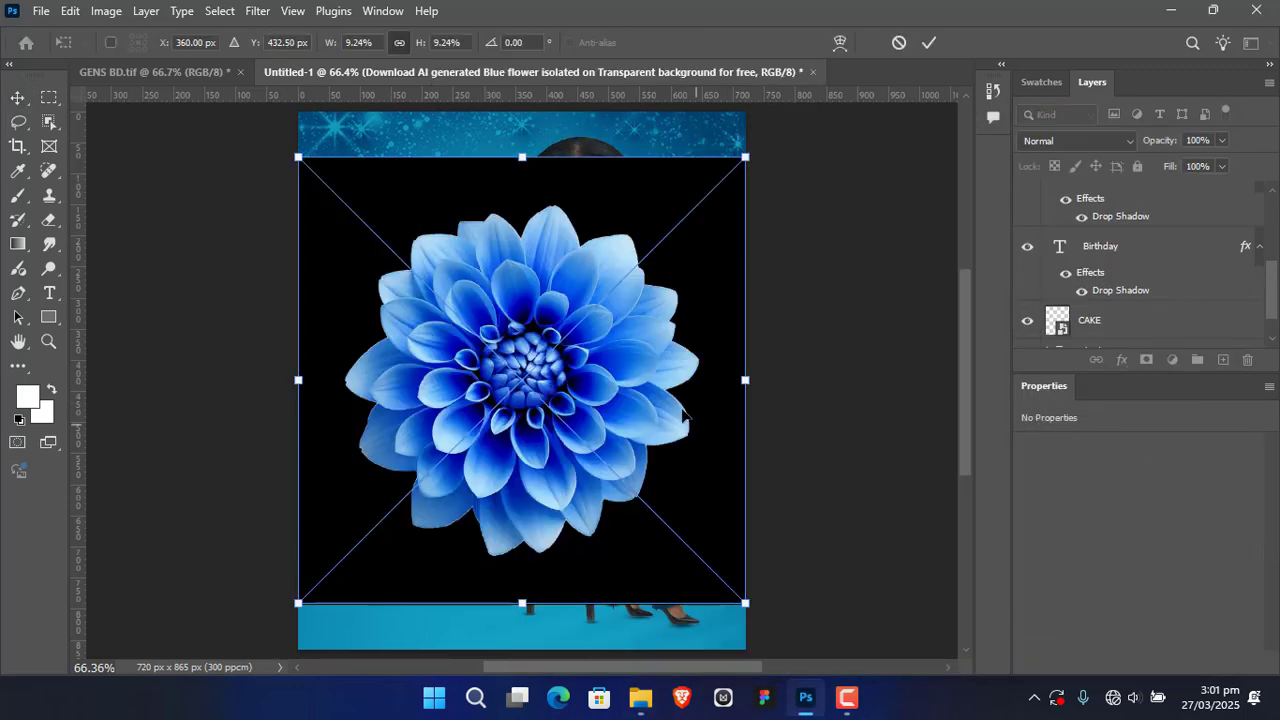
left_click(931, 43)
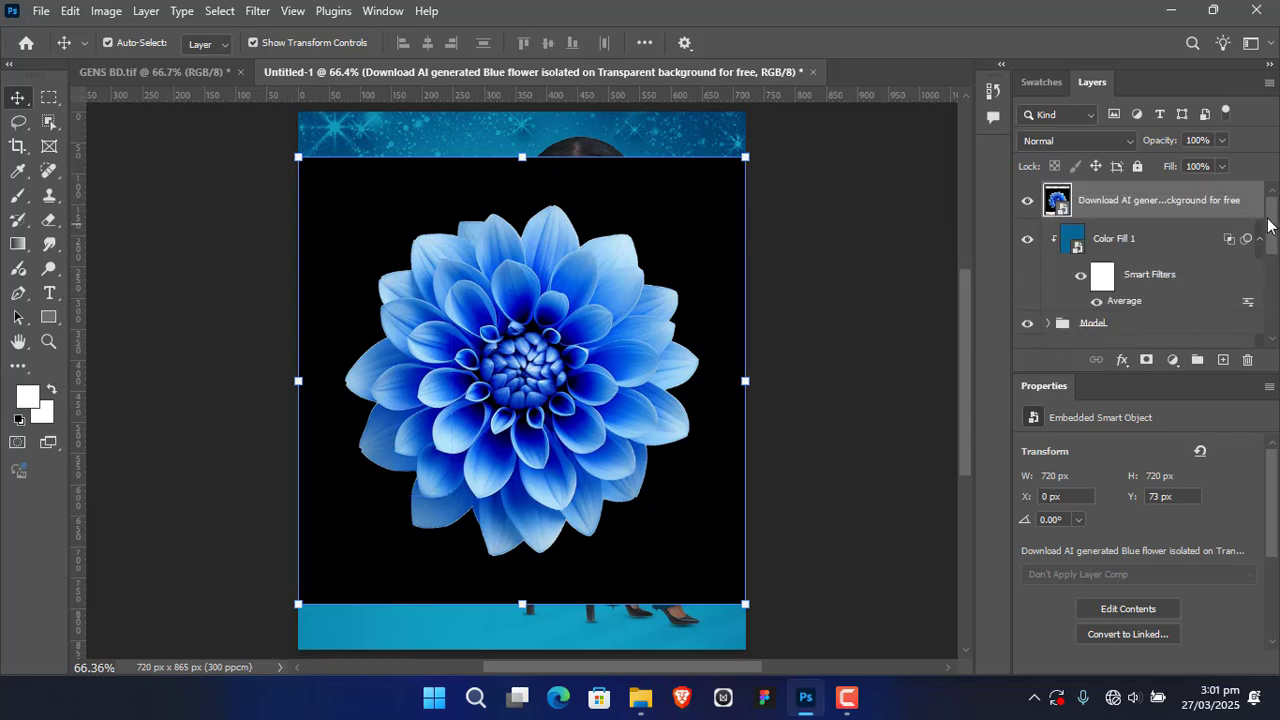
Step: Group the Happy, Birthday and CAKE layers and name the group TEXT
left_click_drag(1268, 230, 1272, 277)
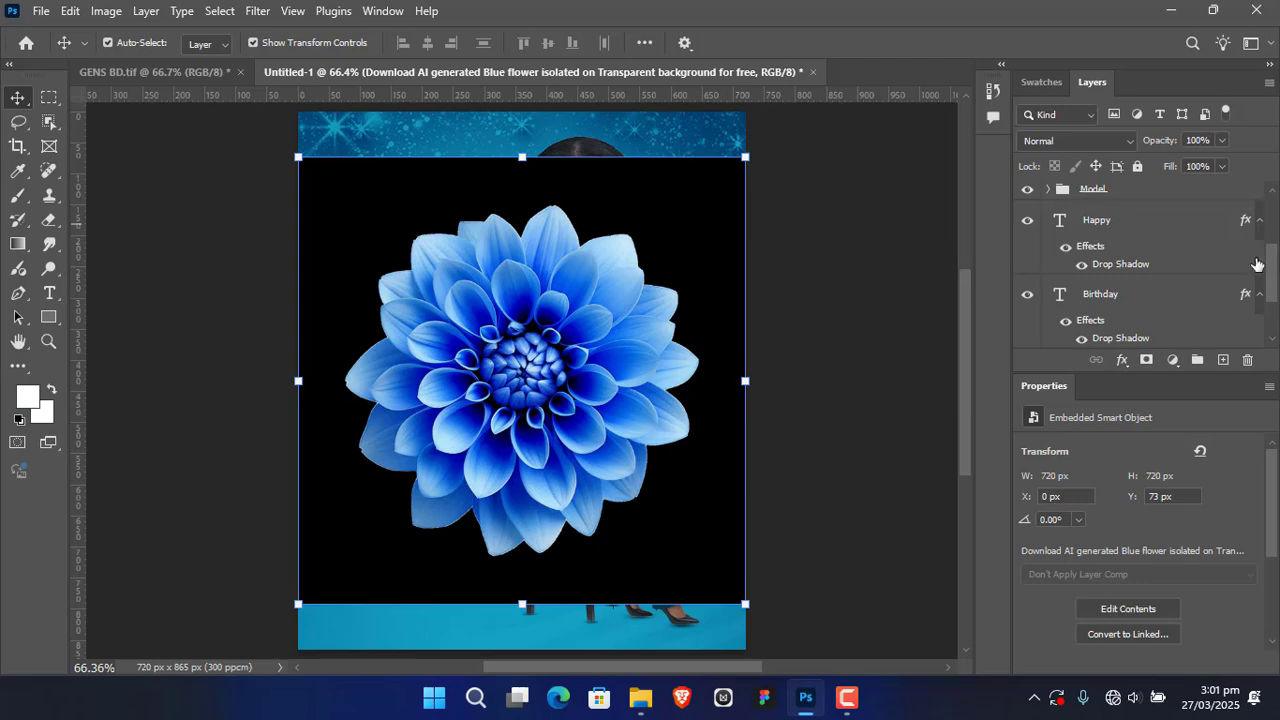
left_click(1143, 220)
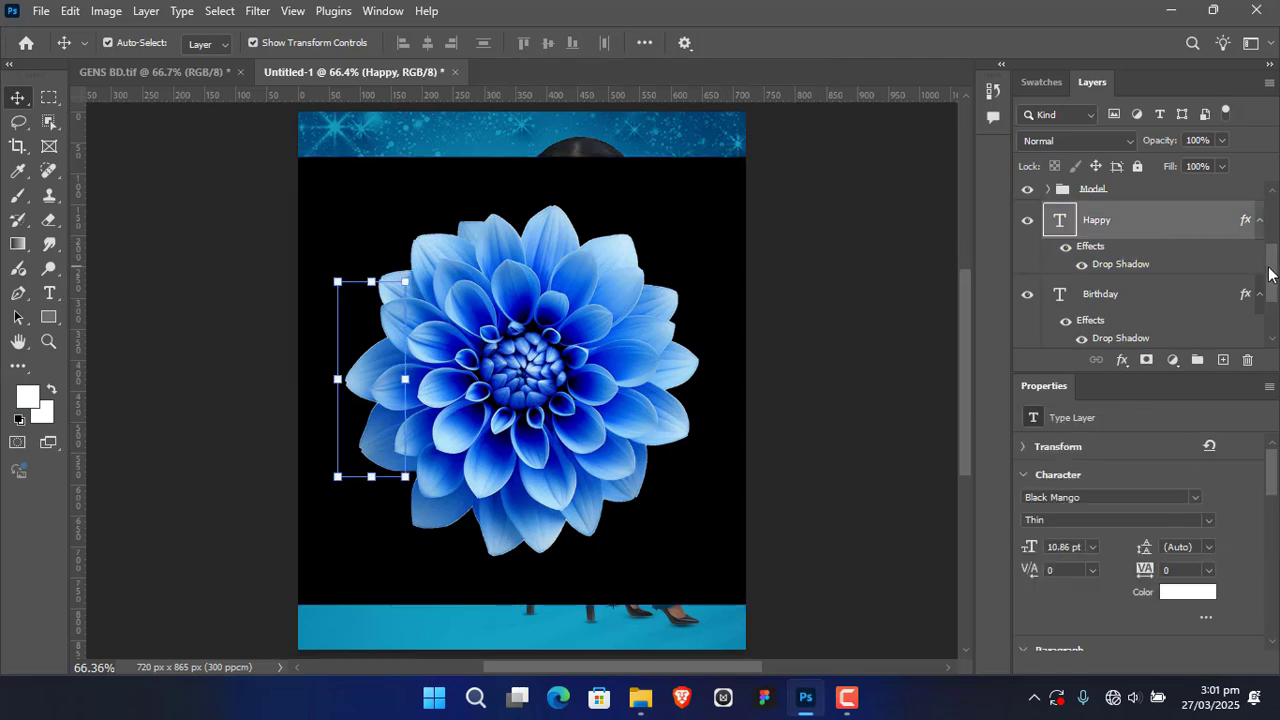
left_click_drag(1272, 272, 1271, 294)
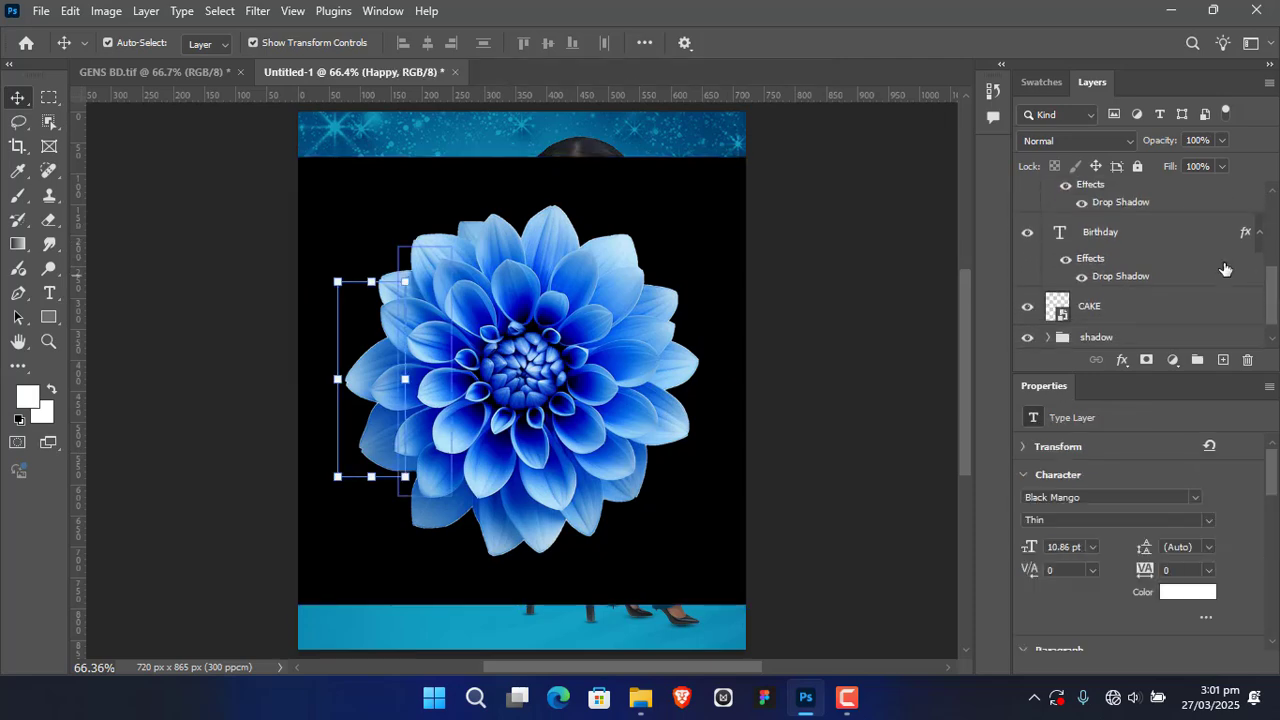
left_click(1225, 269)
left_click(1176, 306, "shift")
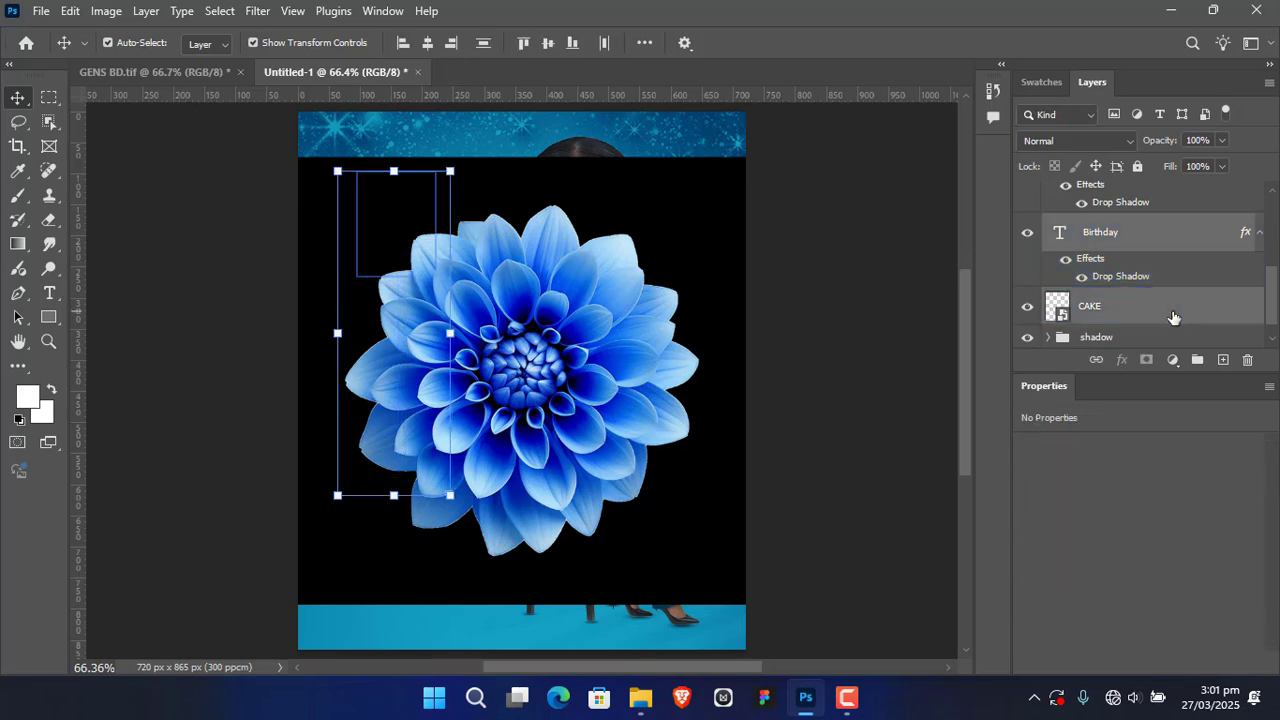
left_click_drag(1173, 317, 1197, 359)
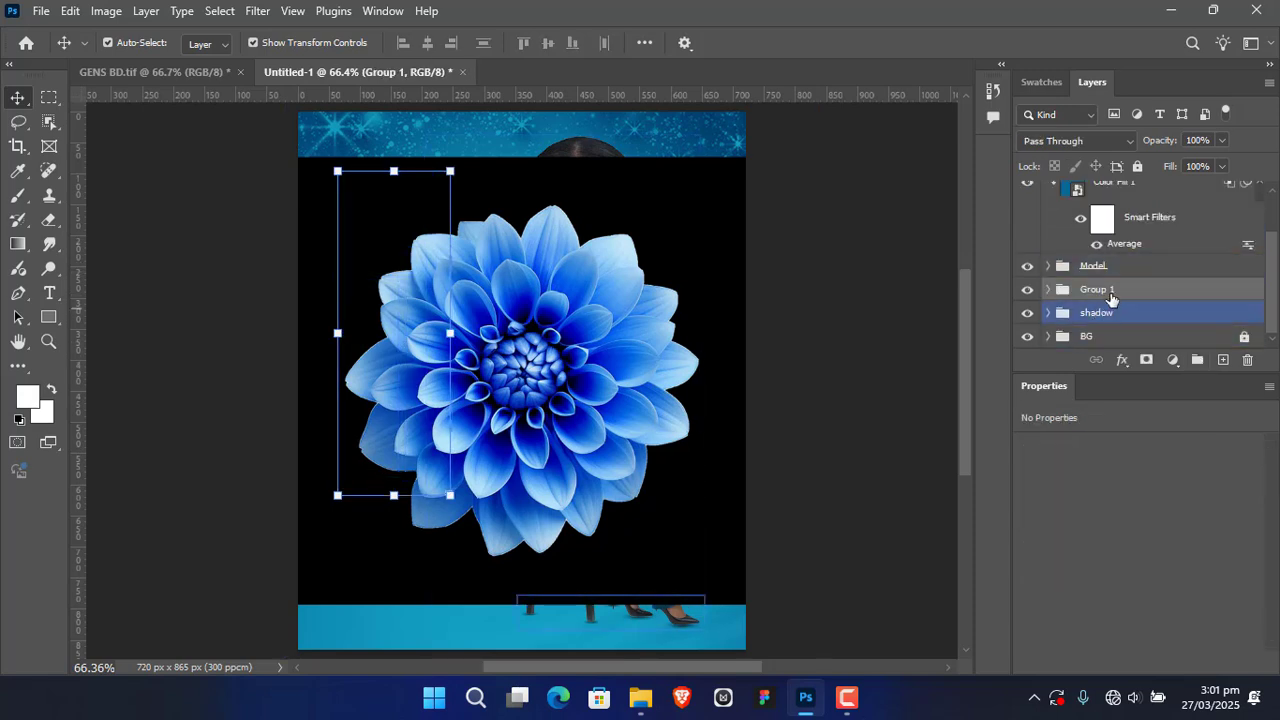
double_click(1105, 292)
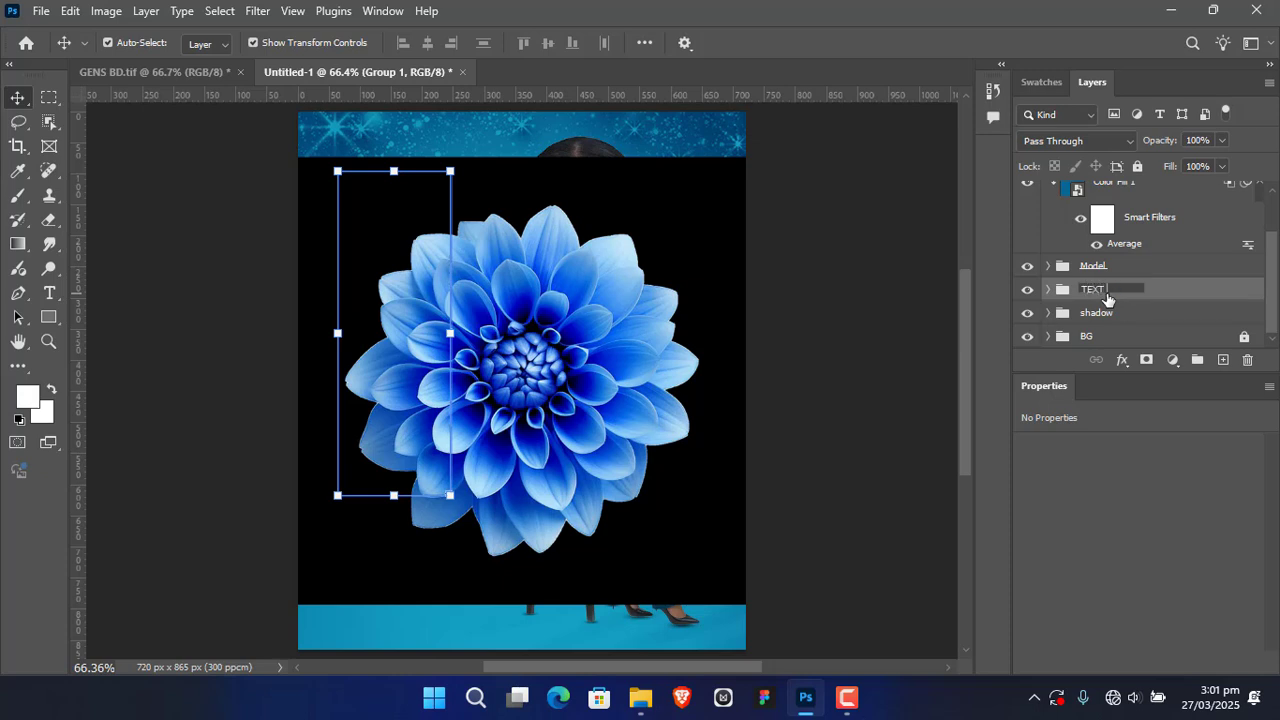
key("Return")
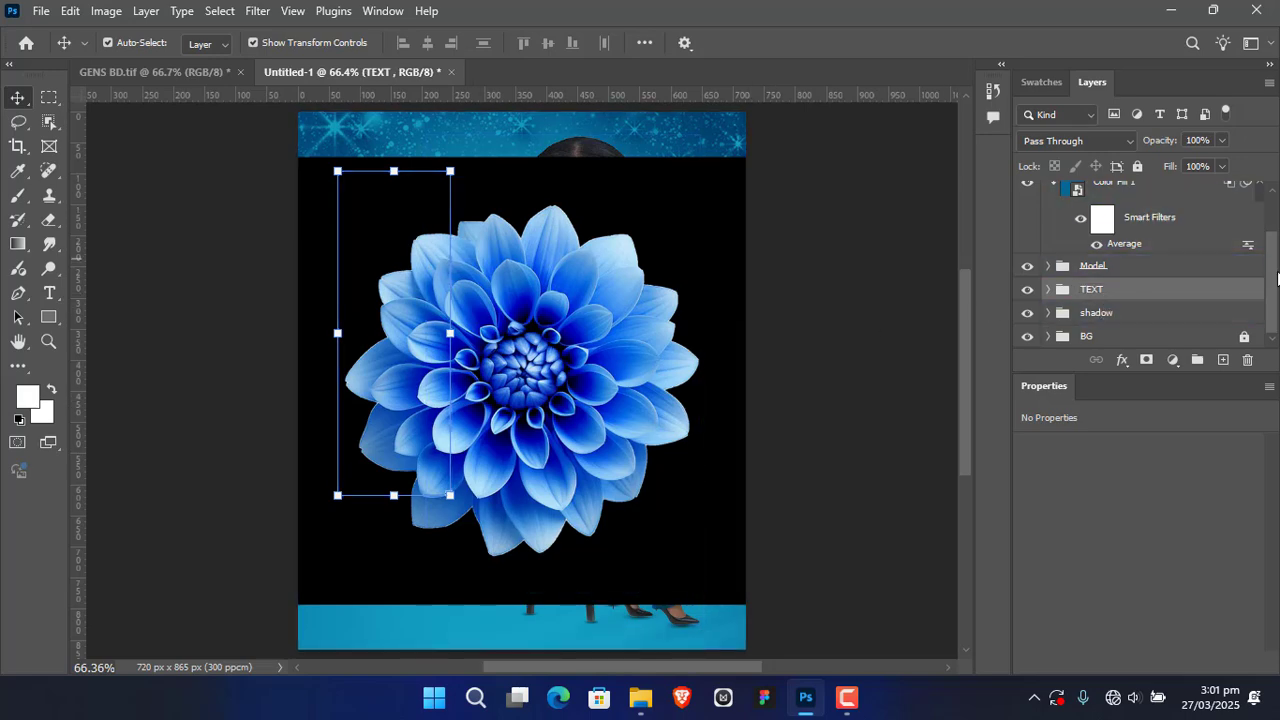
Step: Rasterize the placed flower layer and remove its black background
scroll(1270, 278, "up", 3)
left_click(1156, 206)
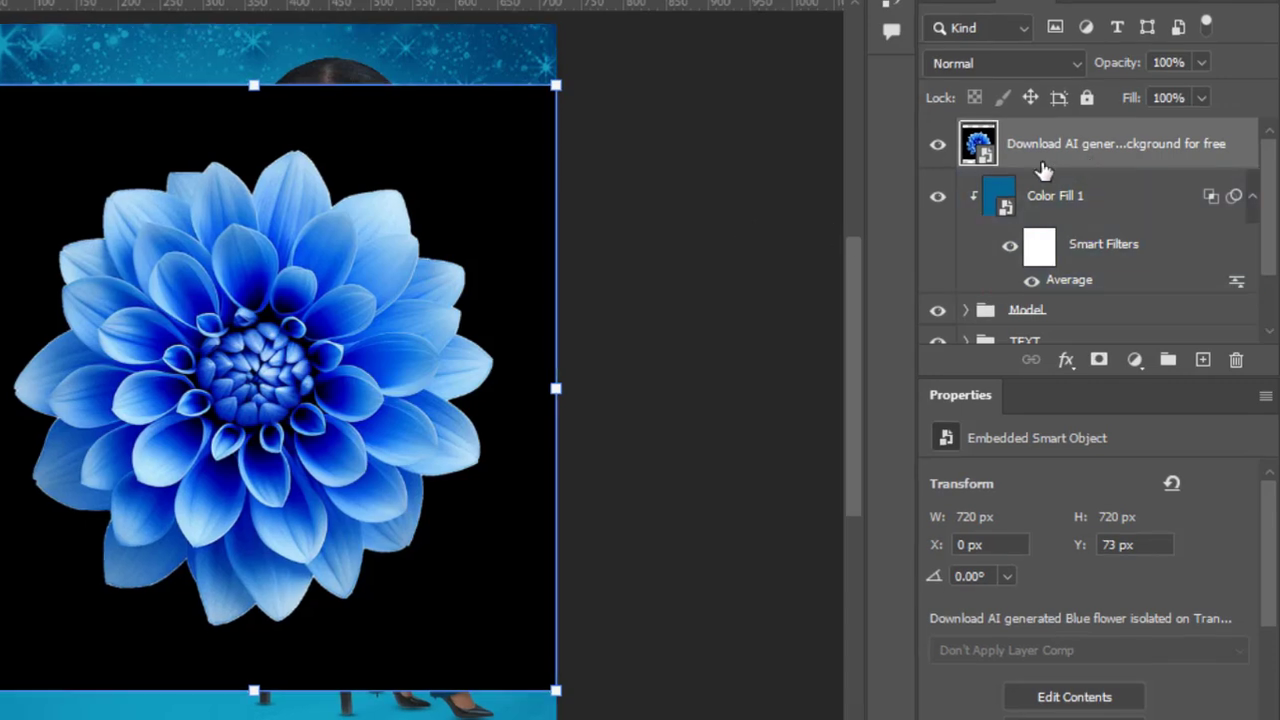
right_click(1110, 138)
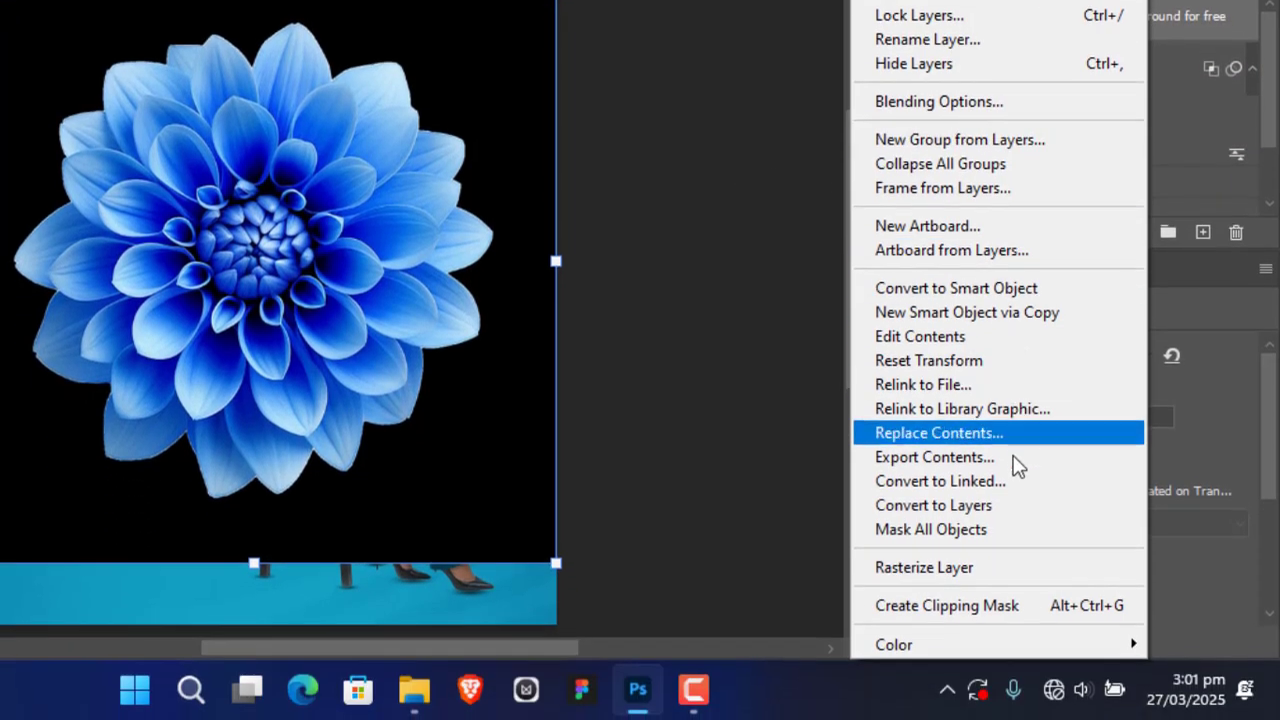
left_click(1000, 567)
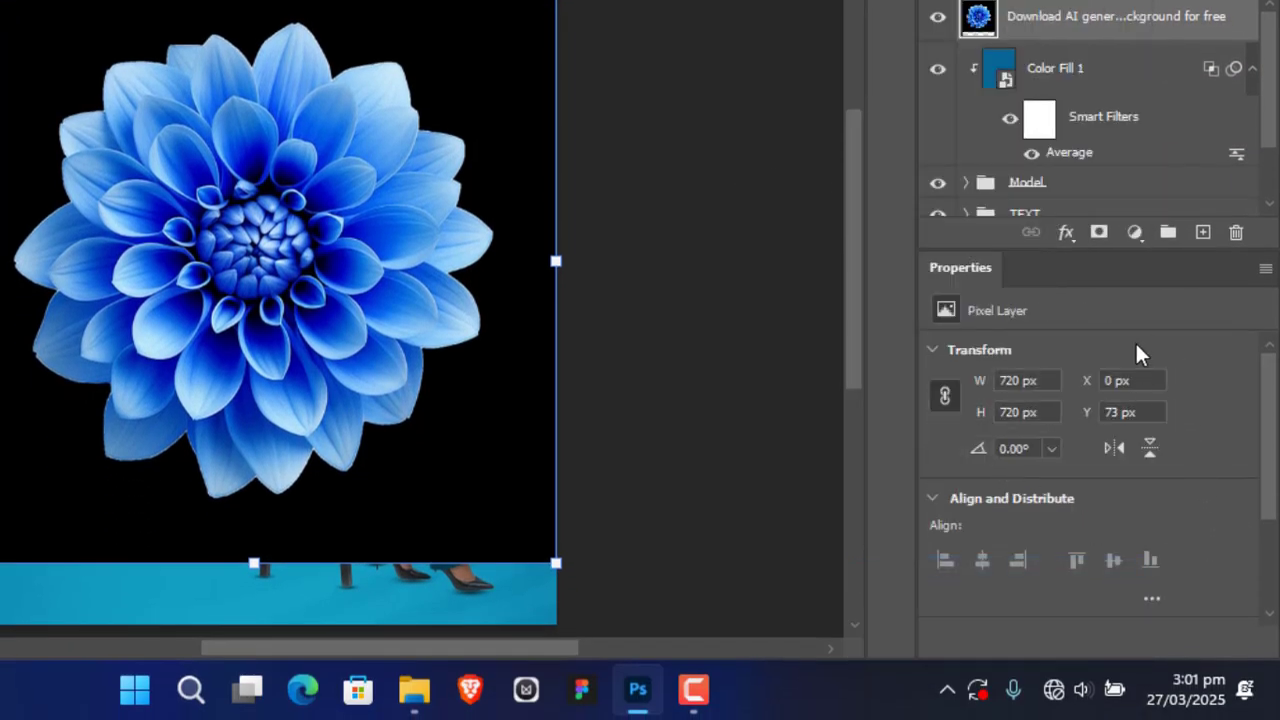
left_click_drag(1272, 432, 1268, 545)
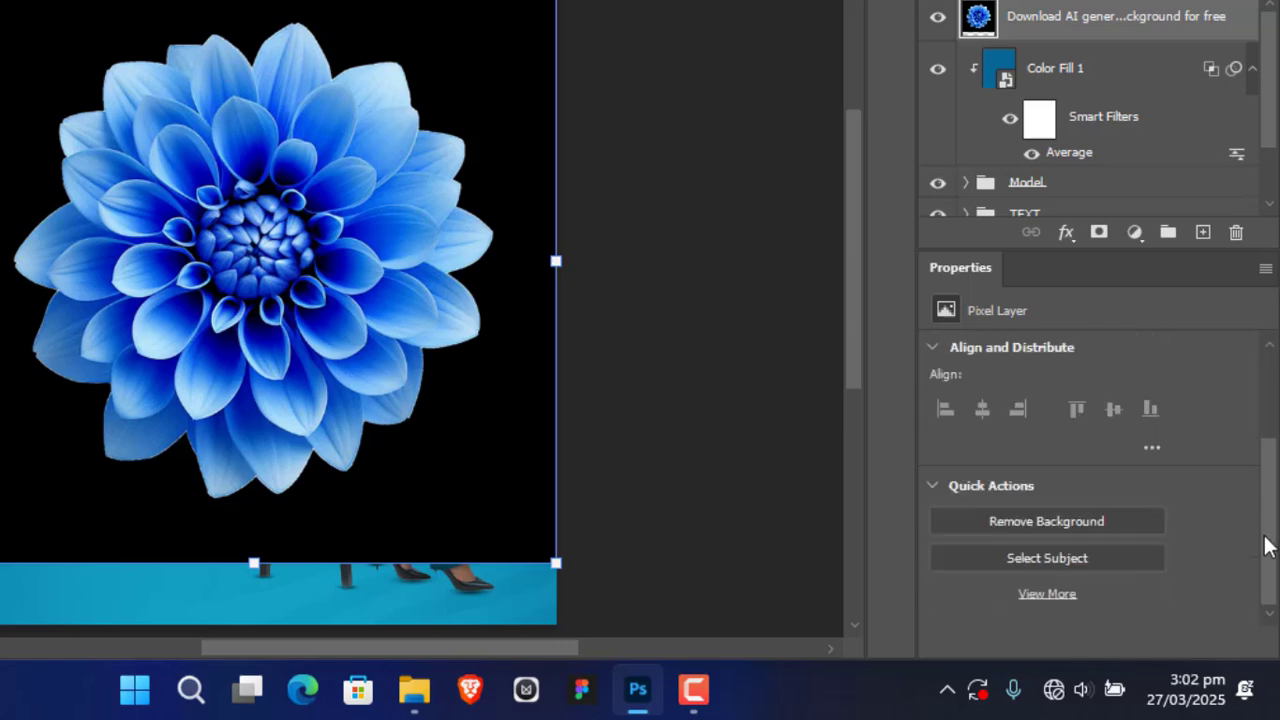
left_click(1035, 518)
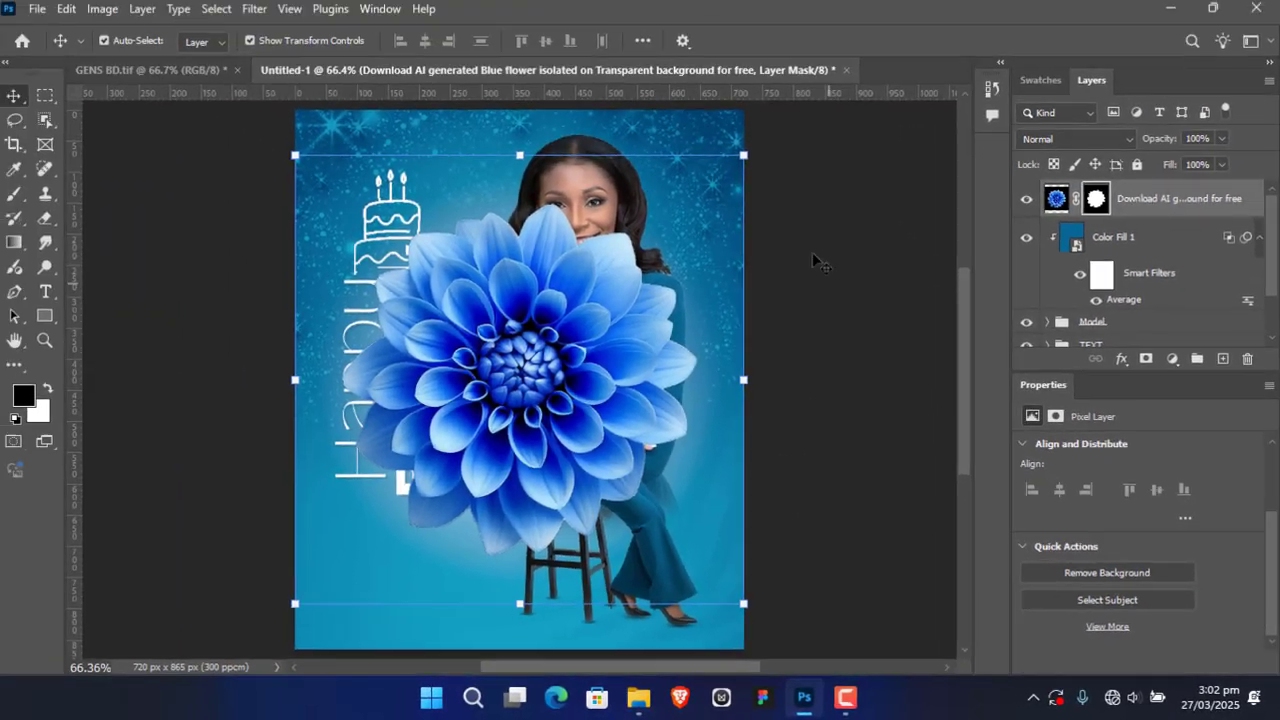
left_click(646, 89)
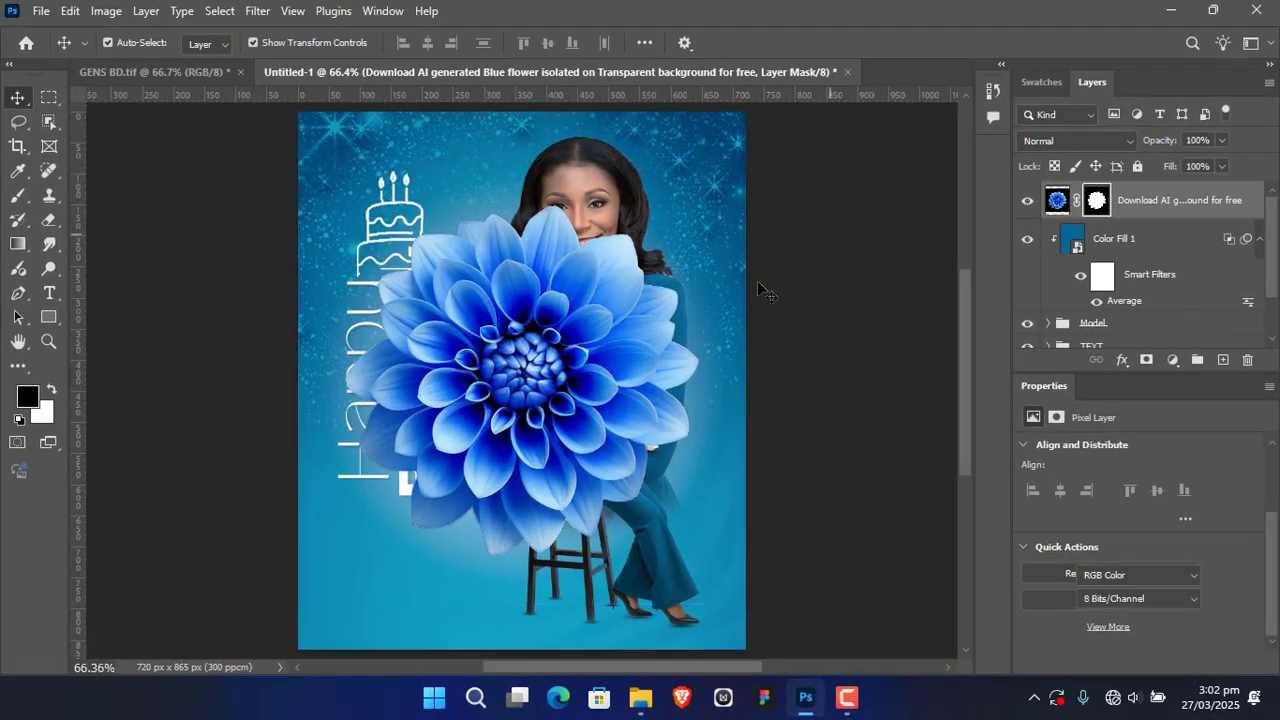
Step: Scale the flower down and place it over the Birthday text, overlapping the large woman's folded arms
left_click_drag(557, 372, 505, 457)
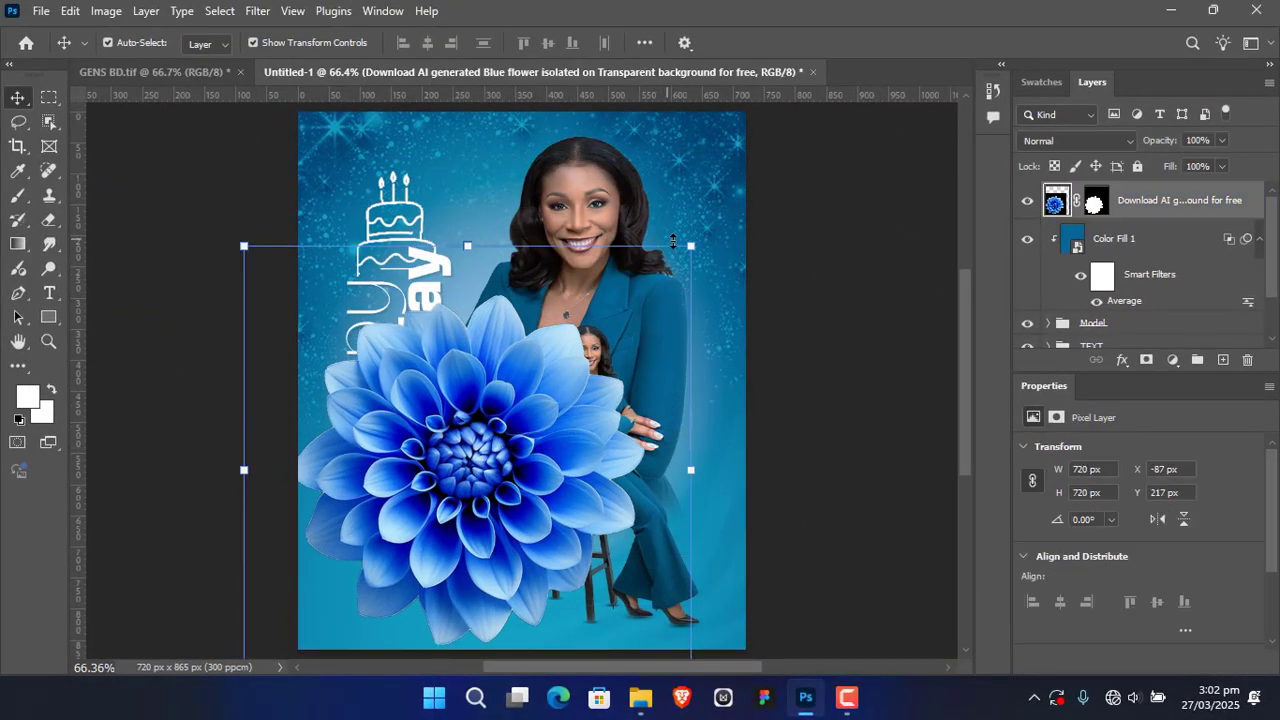
left_click_drag(691, 248, 585, 354)
left_click_drag(430, 530, 492, 401)
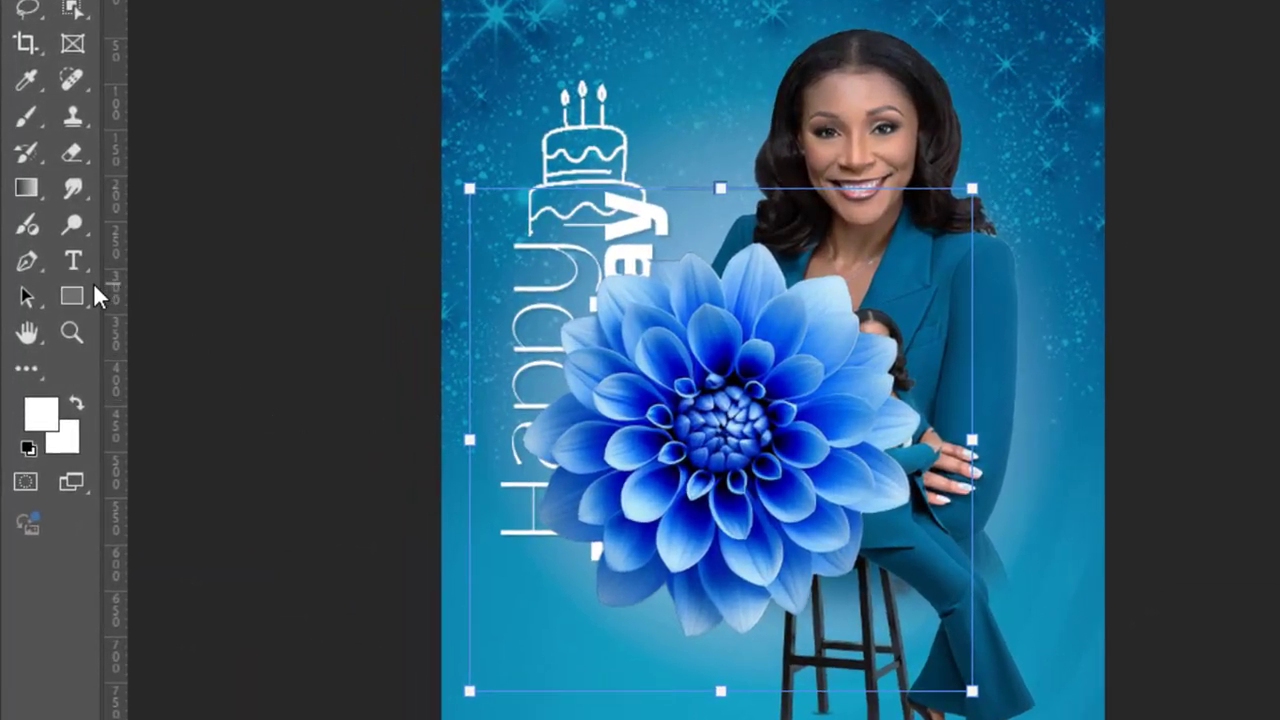
Step: Draw a rectangle about 495 by 525 px covering the flower, with no stroke and a solid blue #056796 fill
left_click(69, 297)
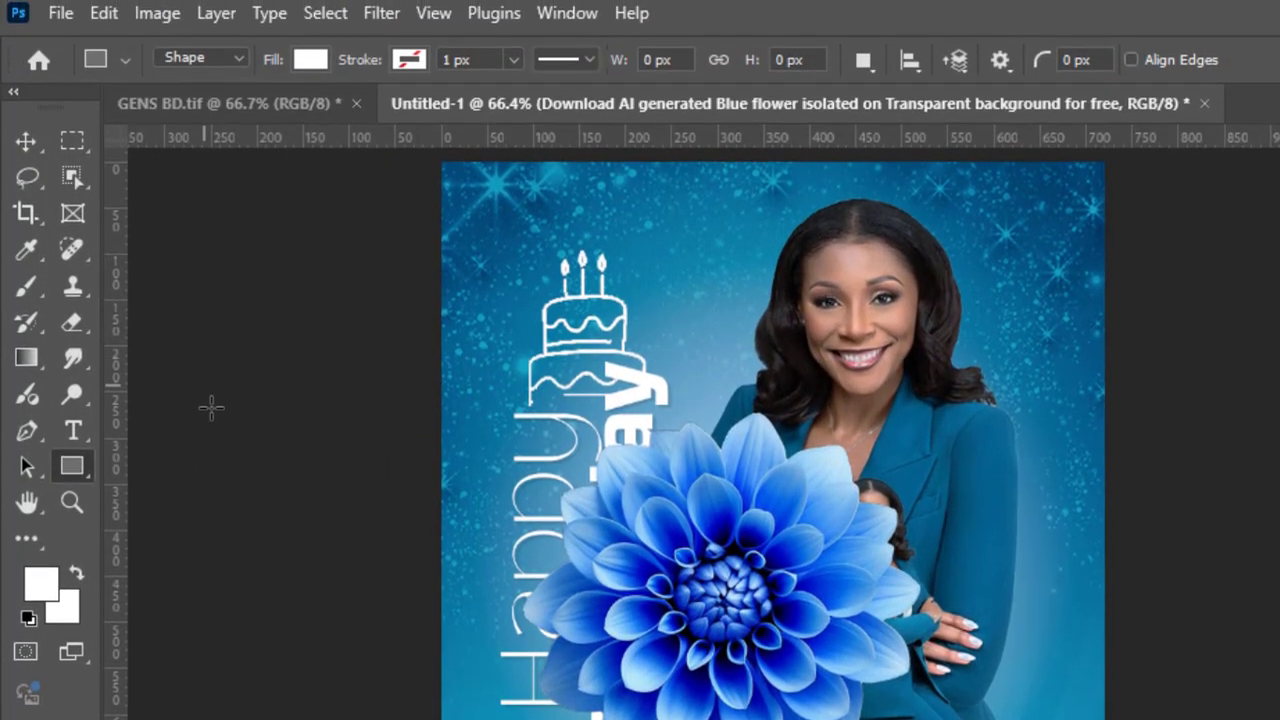
left_click(309, 64)
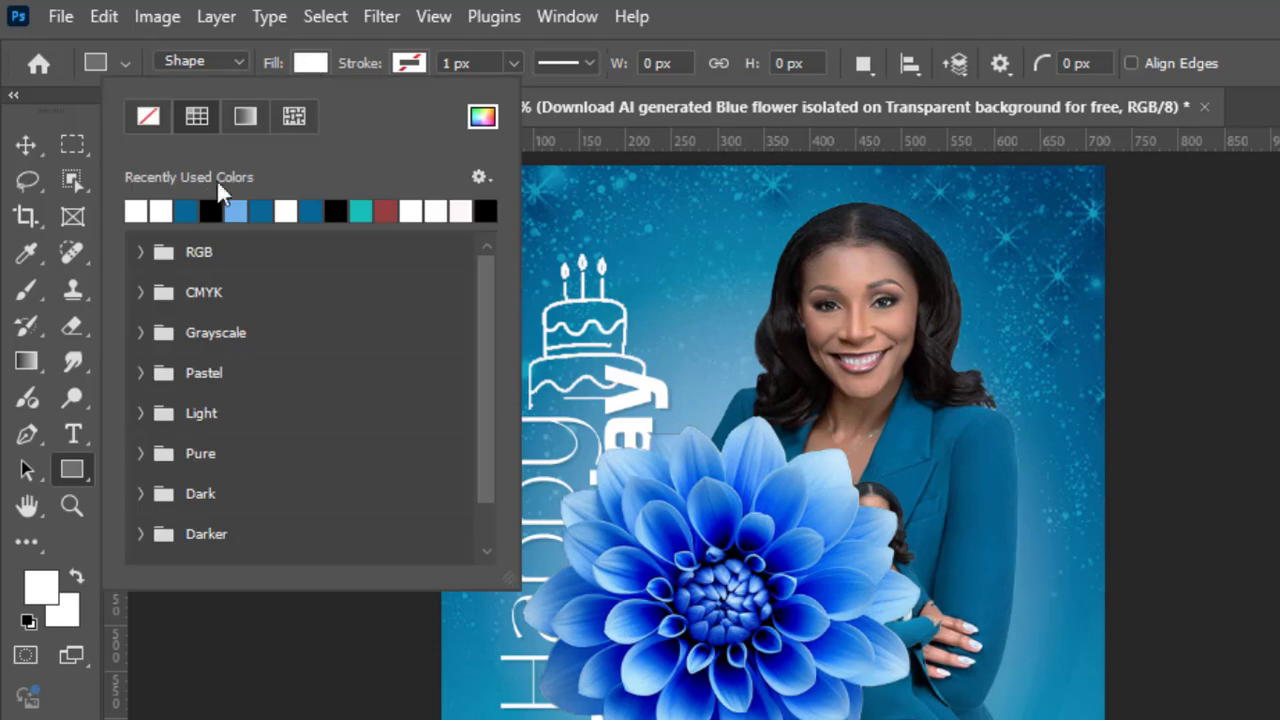
left_click(190, 210)
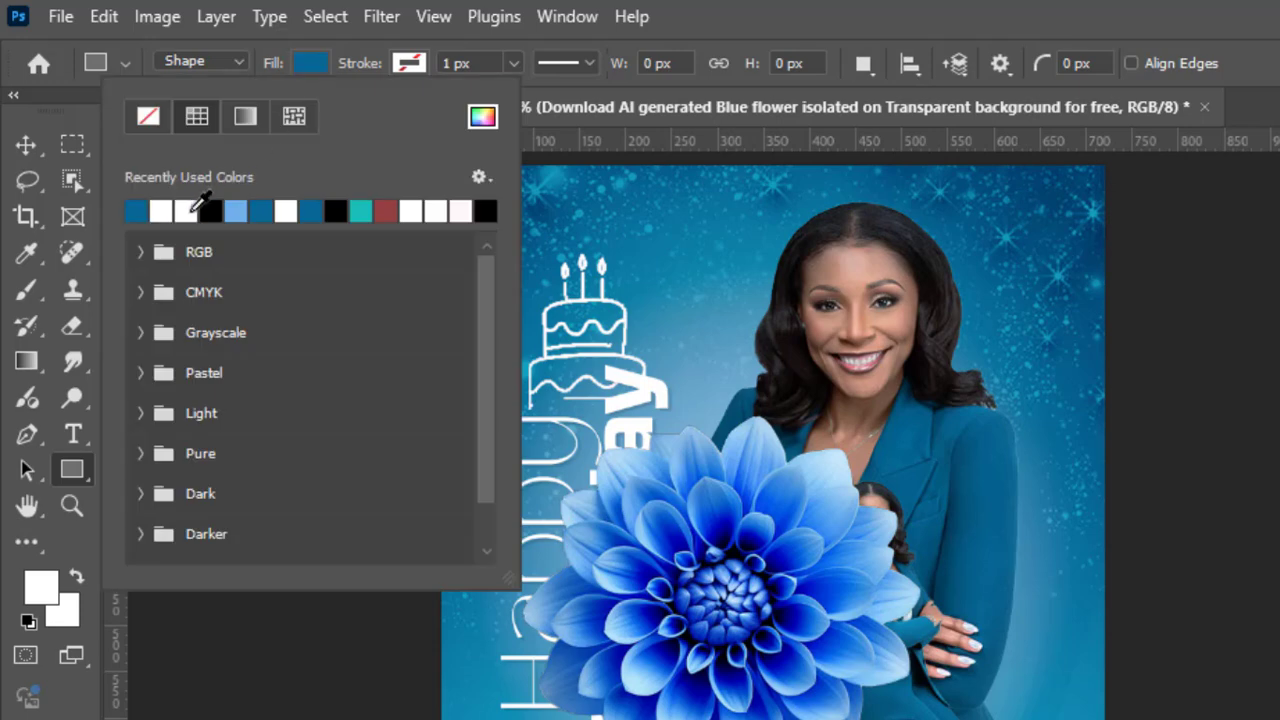
left_click(315, 64)
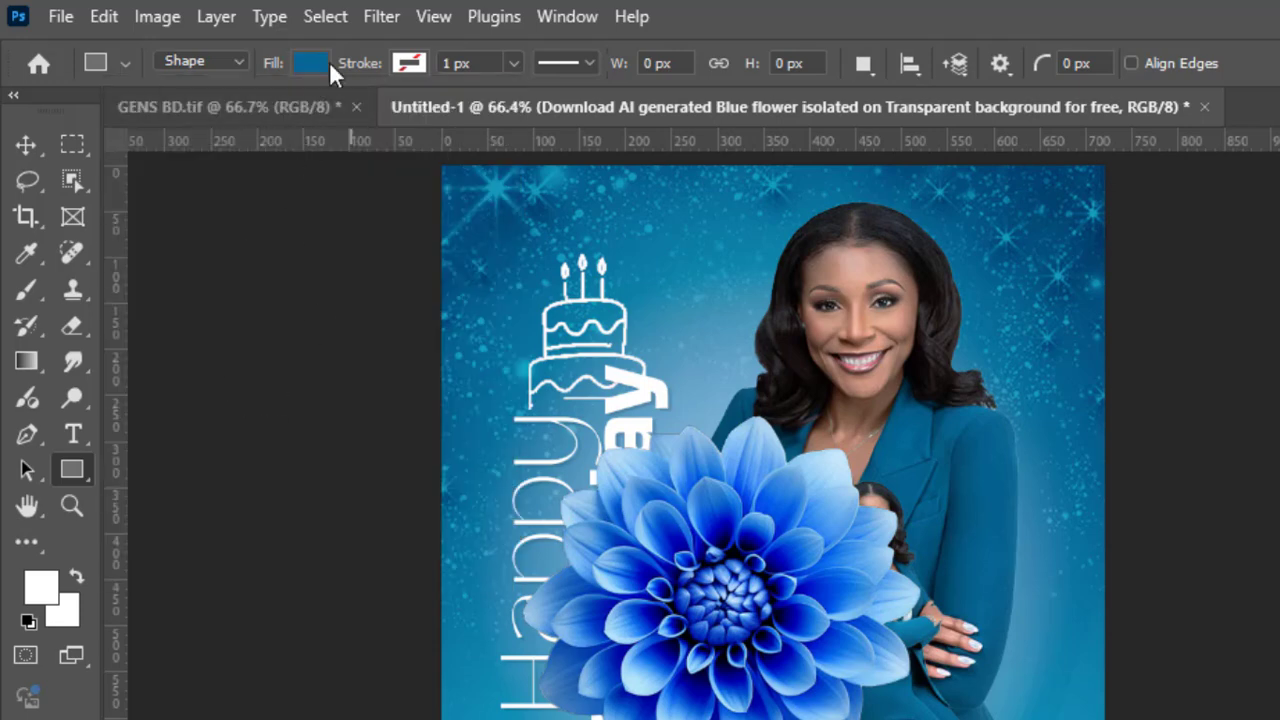
left_click(322, 64)
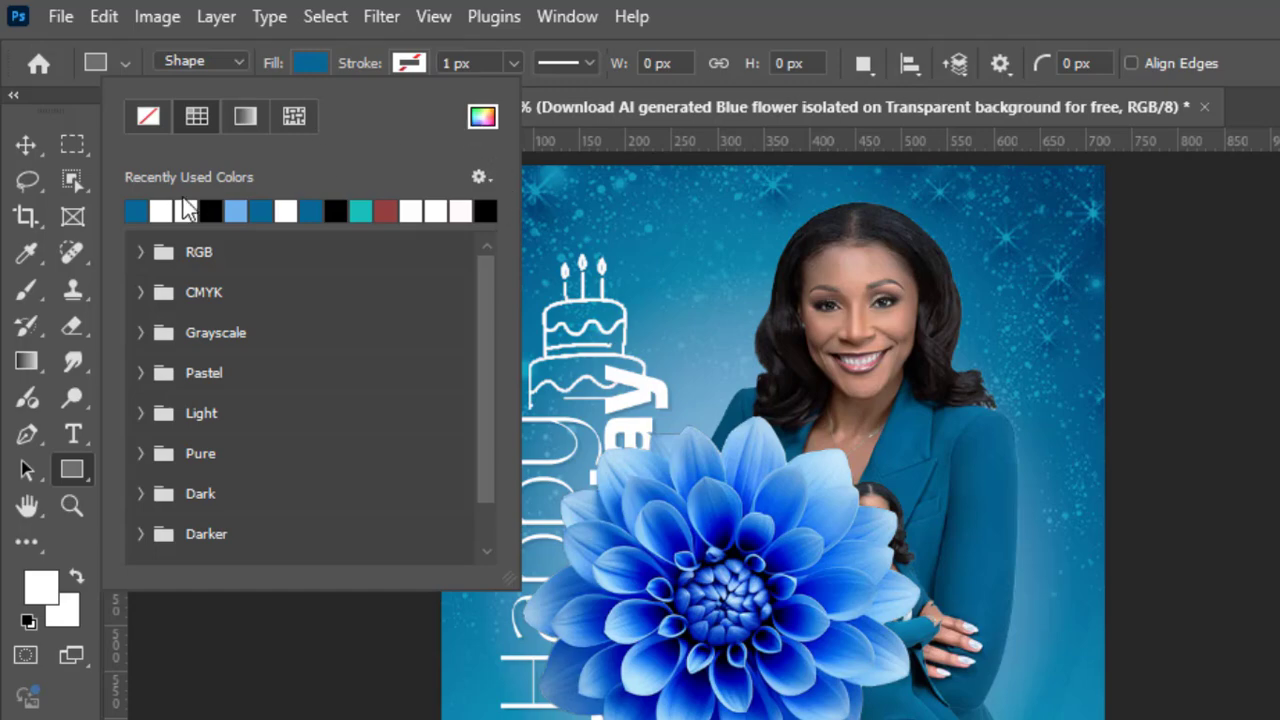
left_click(326, 64)
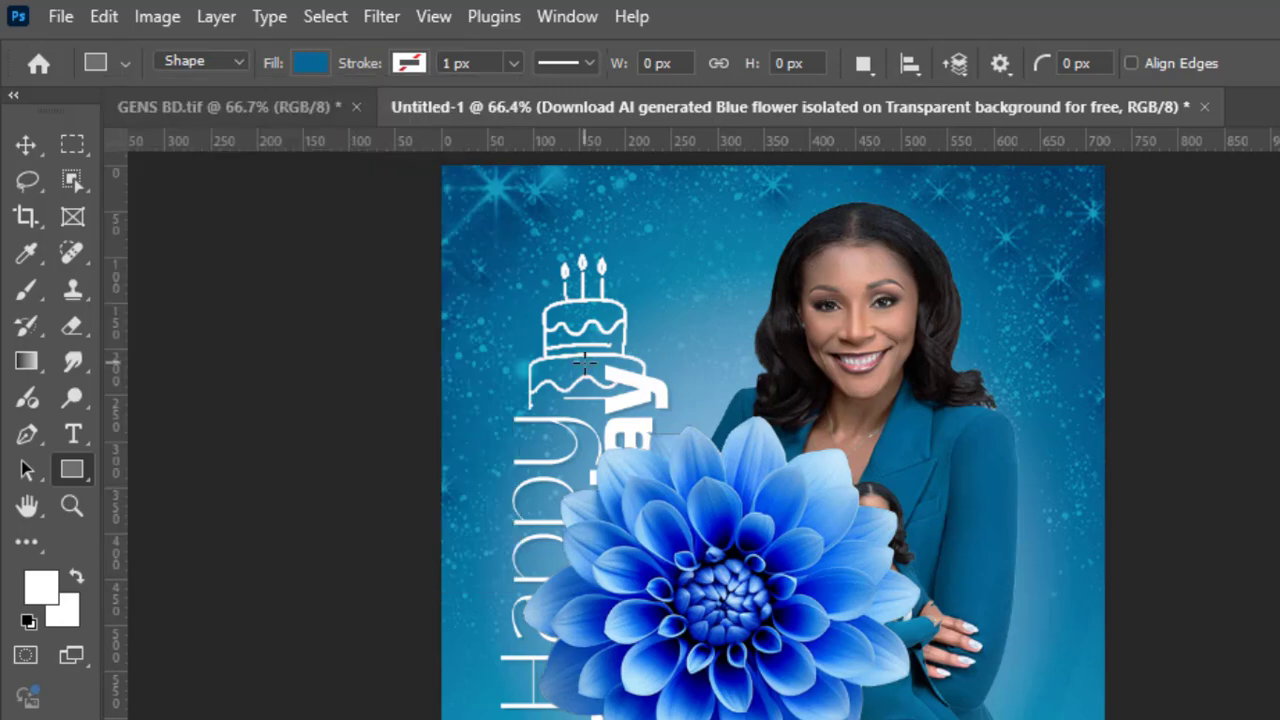
left_click_drag(331, 258, 637, 584)
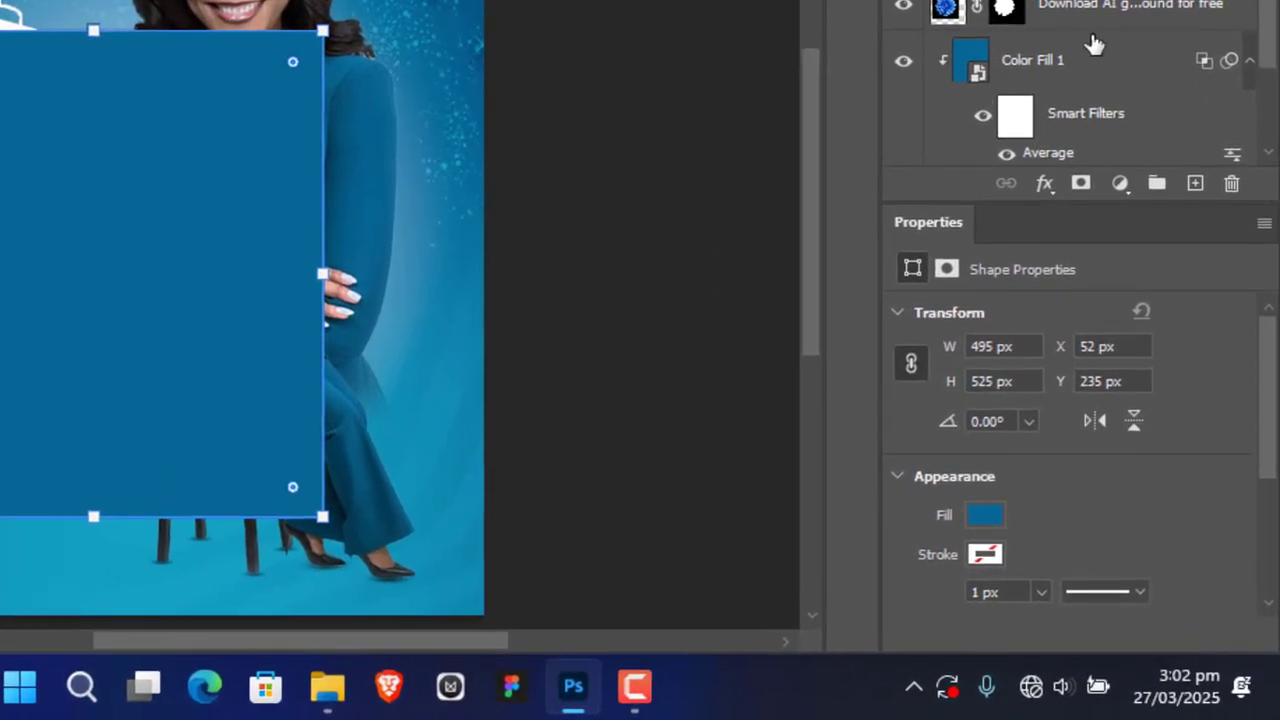
left_click(1011, 532)
left_click(1240, 177)
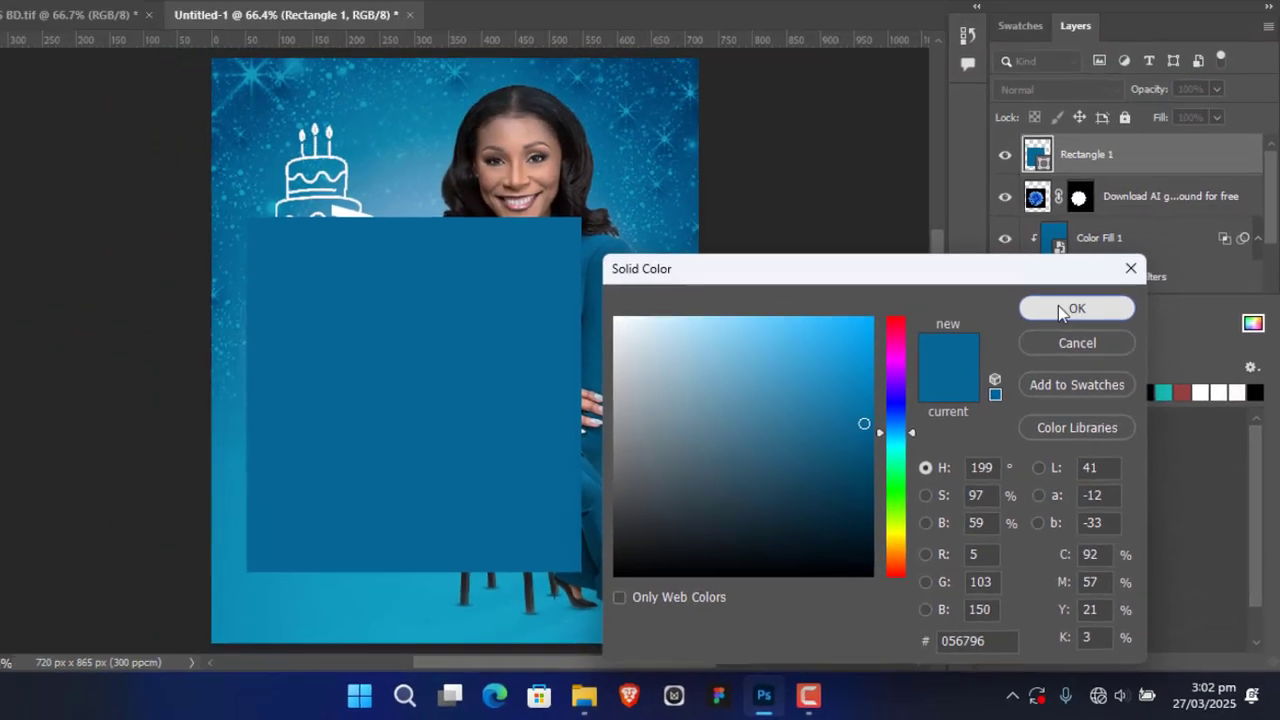
left_click(995, 160)
Step: Clip the blue rectangle to the flower layer with Hue as its blend mode, and shift it slightly down
left_click(18, 99)
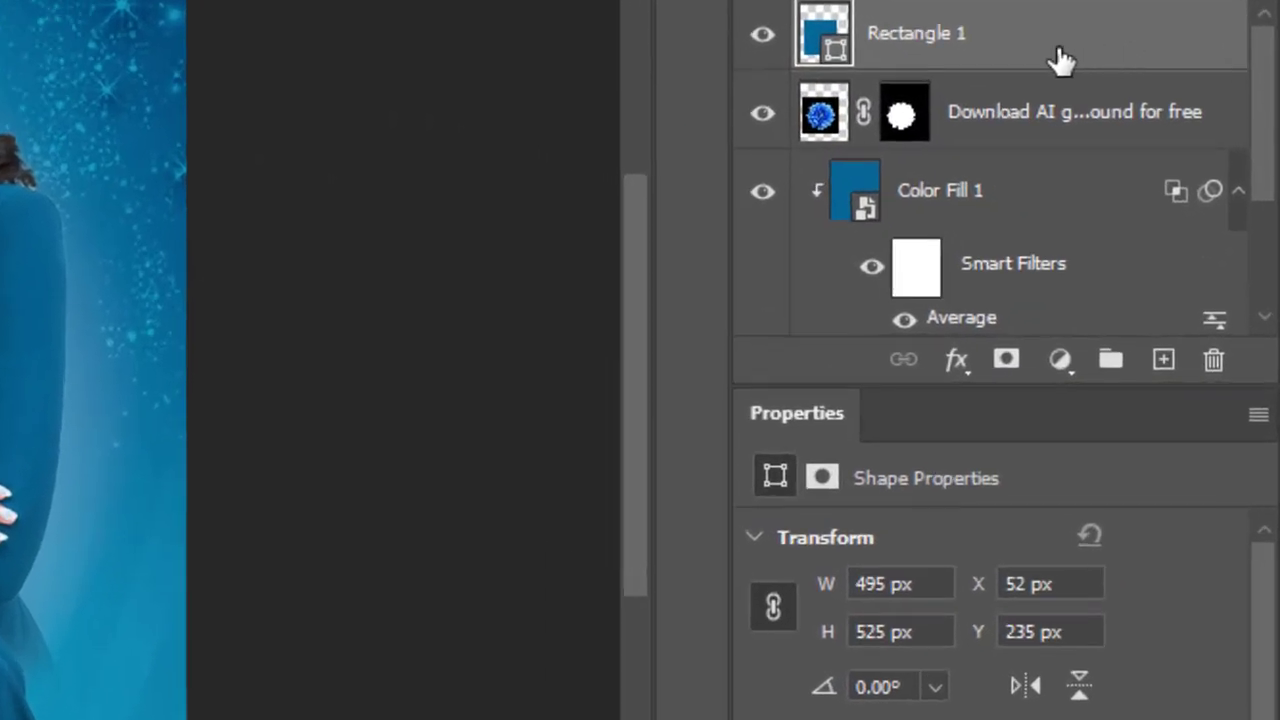
right_click(1060, 60)
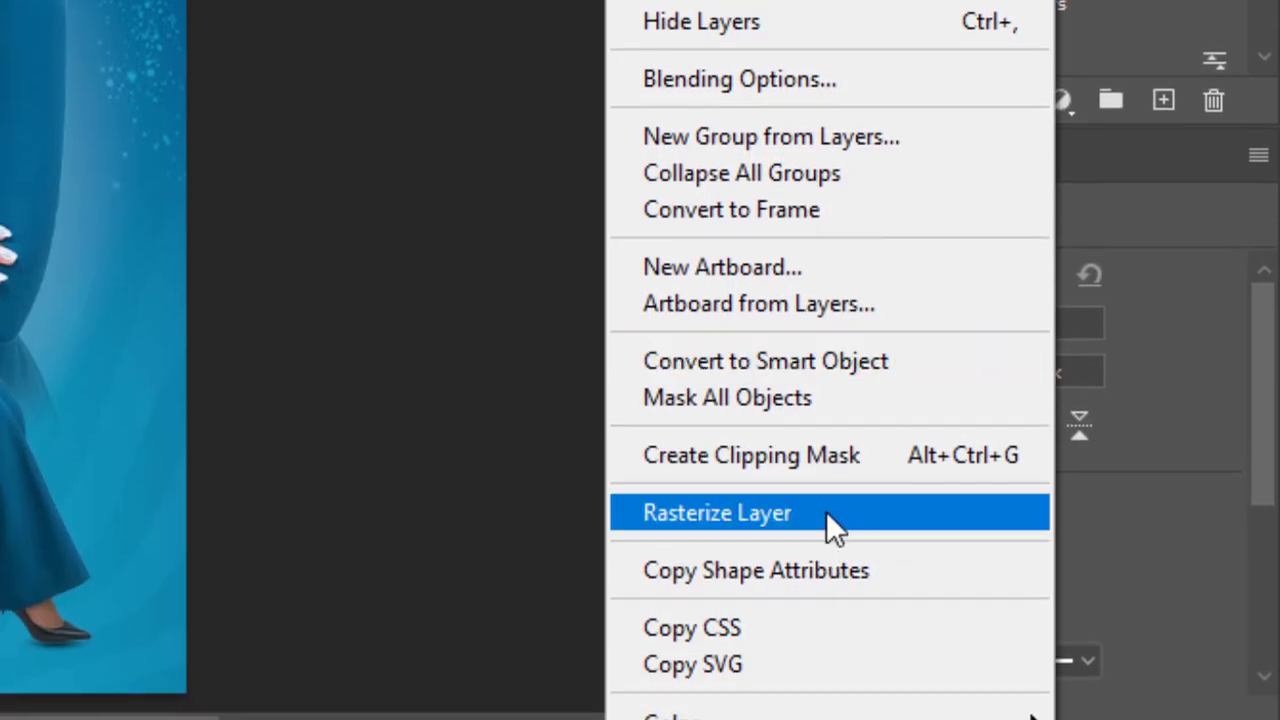
left_click(826, 453)
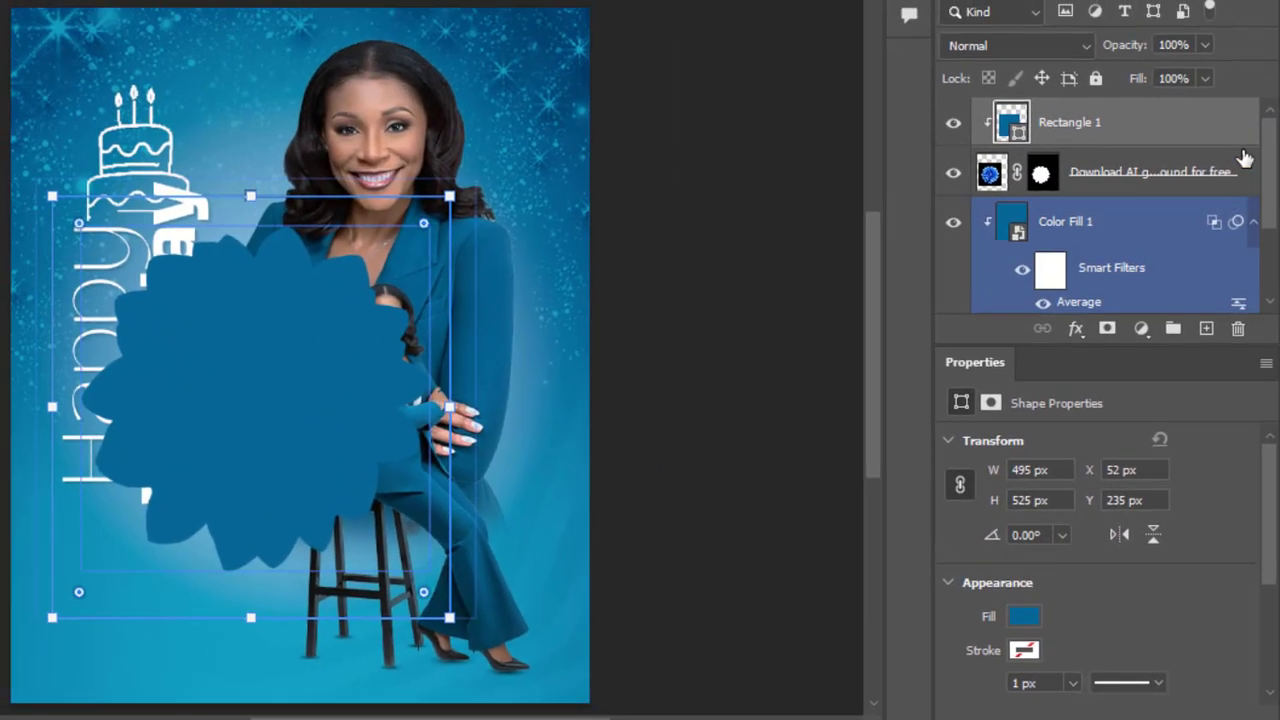
left_click(1078, 47)
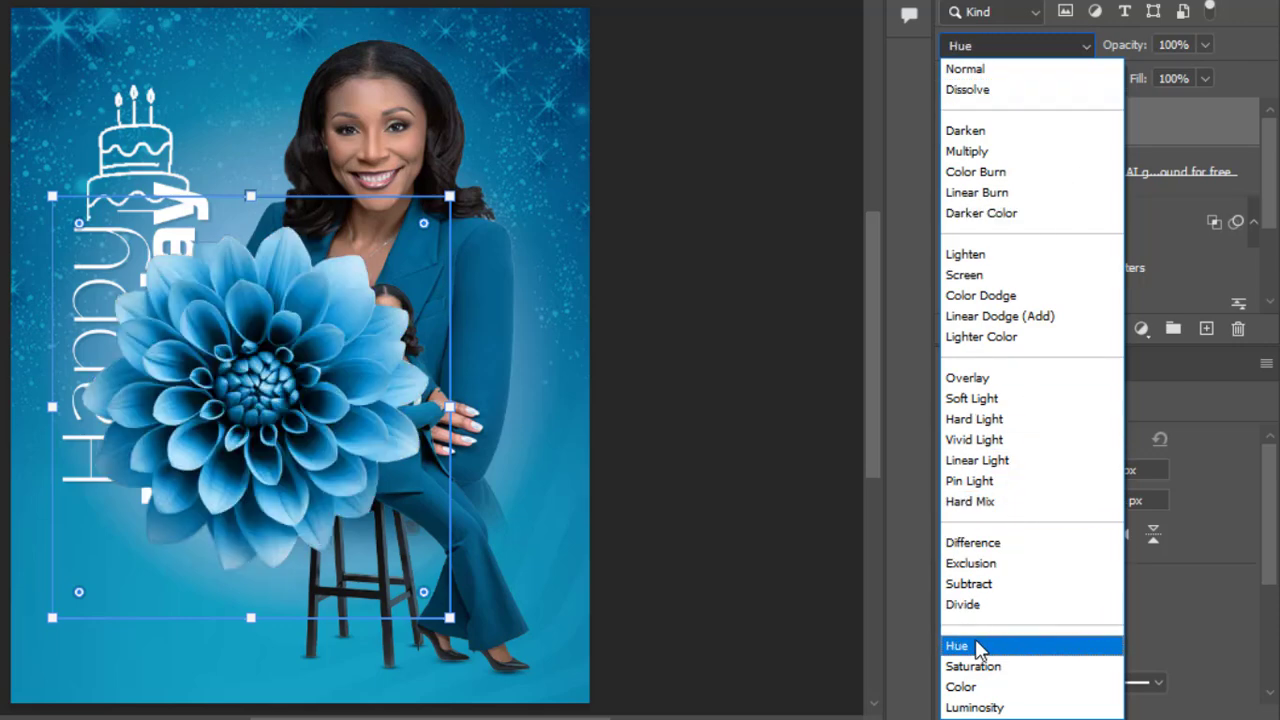
left_click(979, 647)
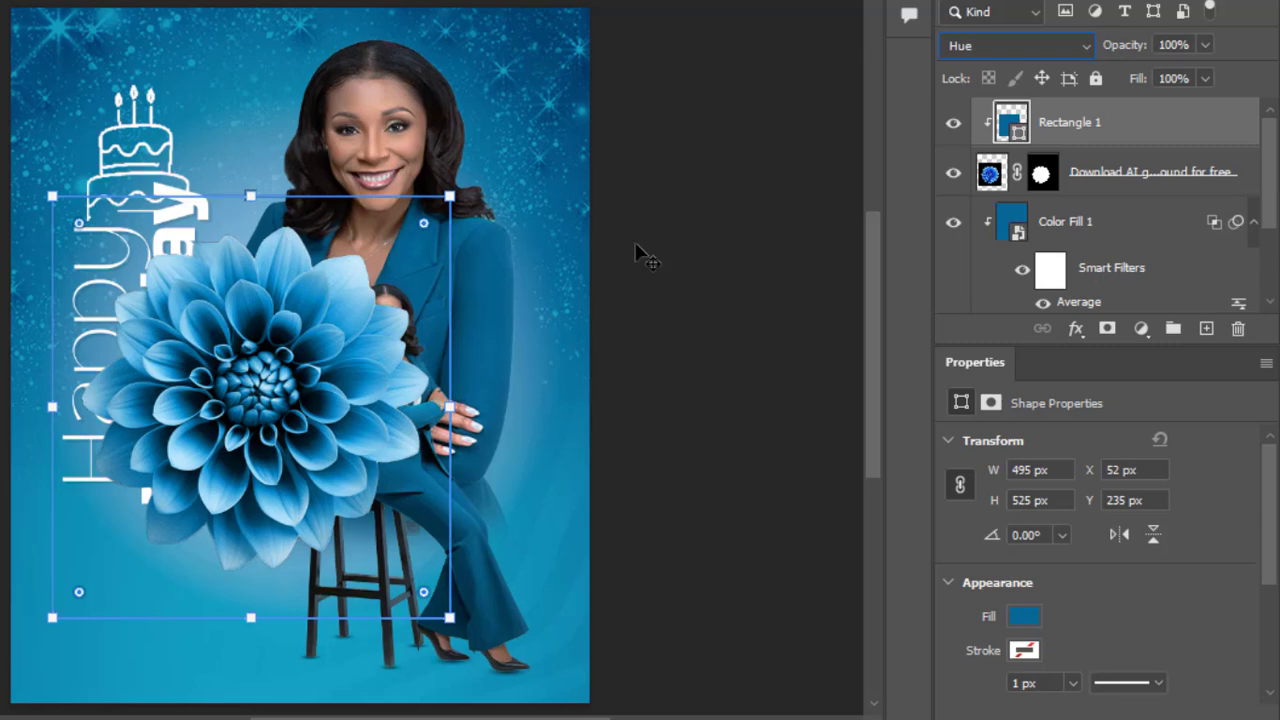
left_click_drag(297, 320, 299, 364)
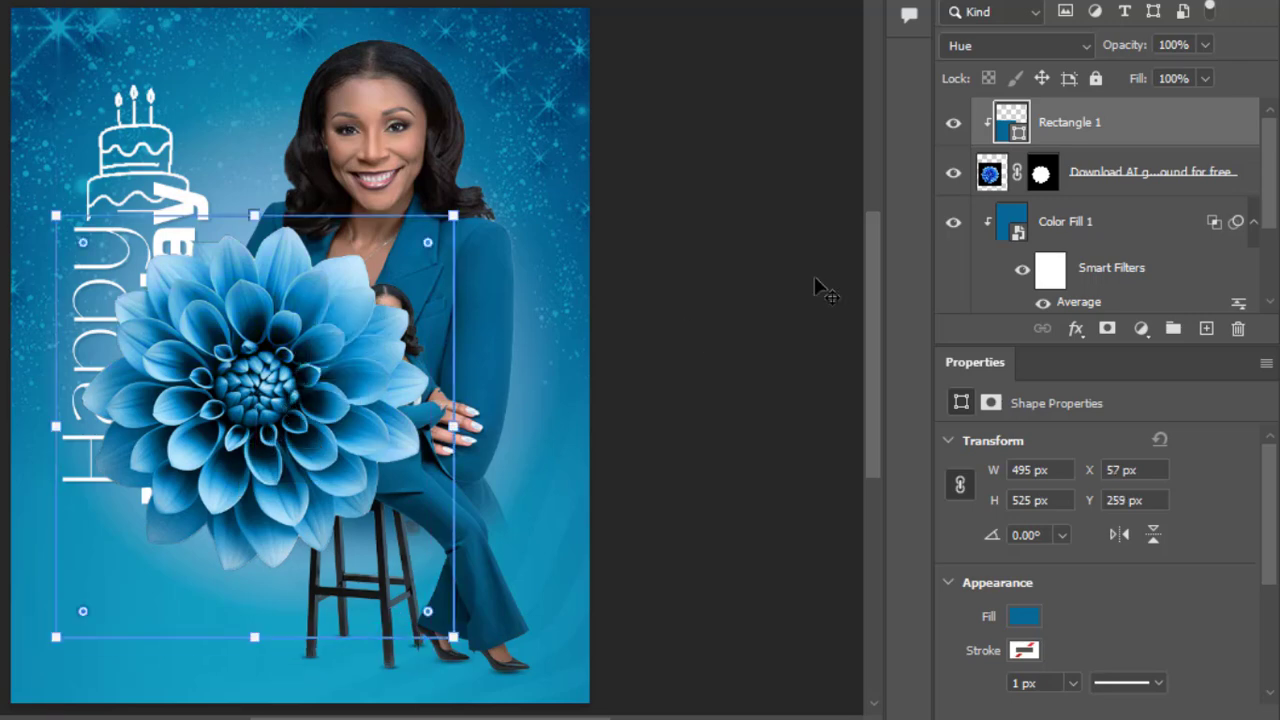
Step: Group the blue rectangle with the flower layer and name the group FLOWER
left_click(1153, 181)
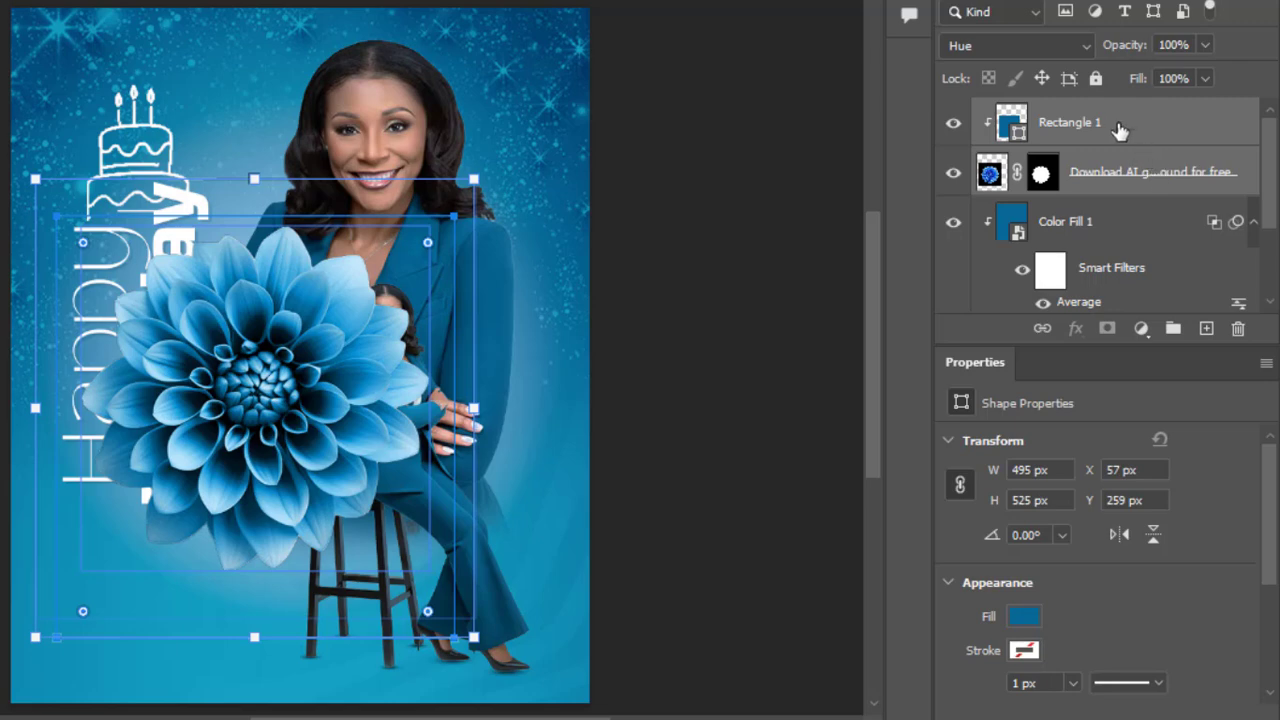
left_click(1172, 327)
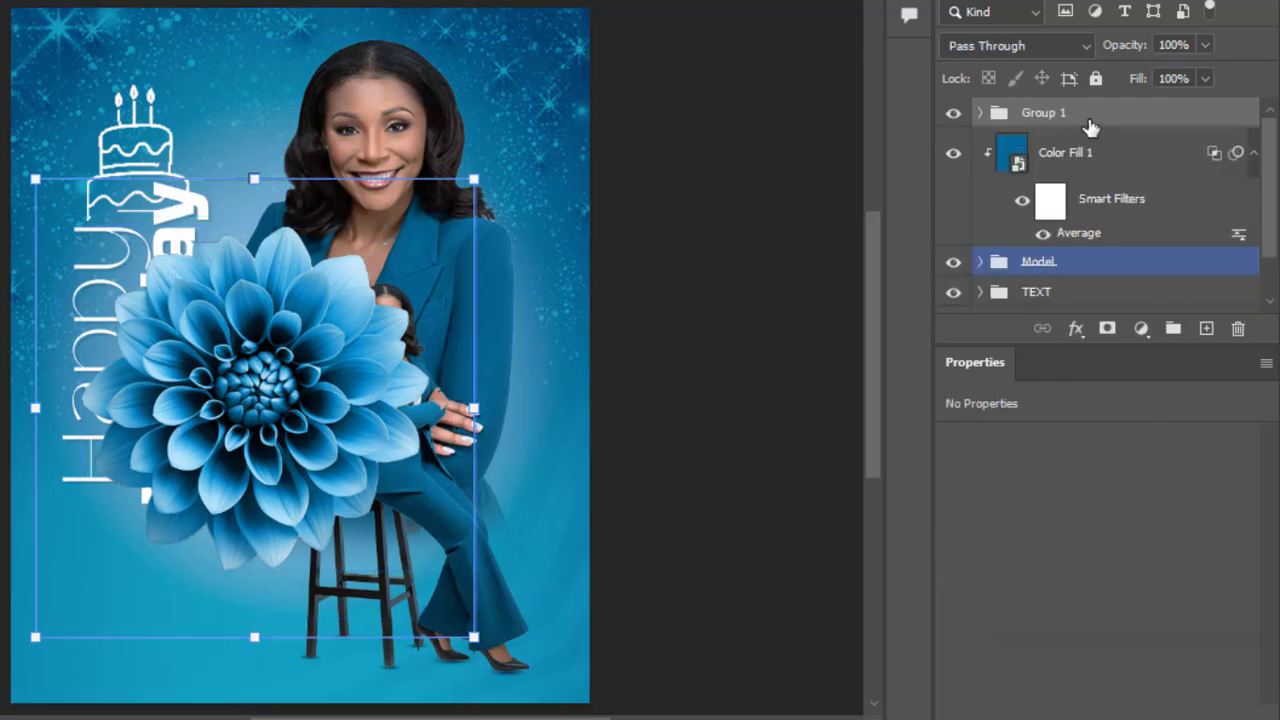
left_click(1040, 120)
double_click(1040, 118)
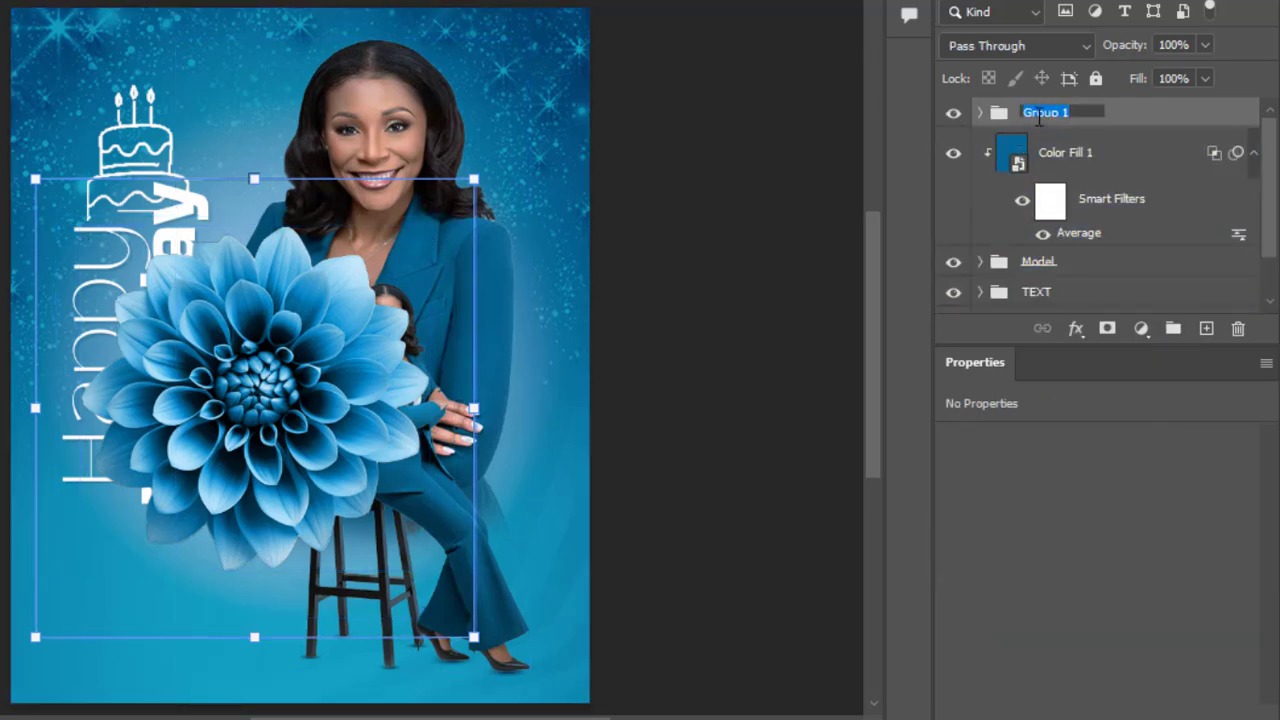
type("FLOWER")
key("Return")
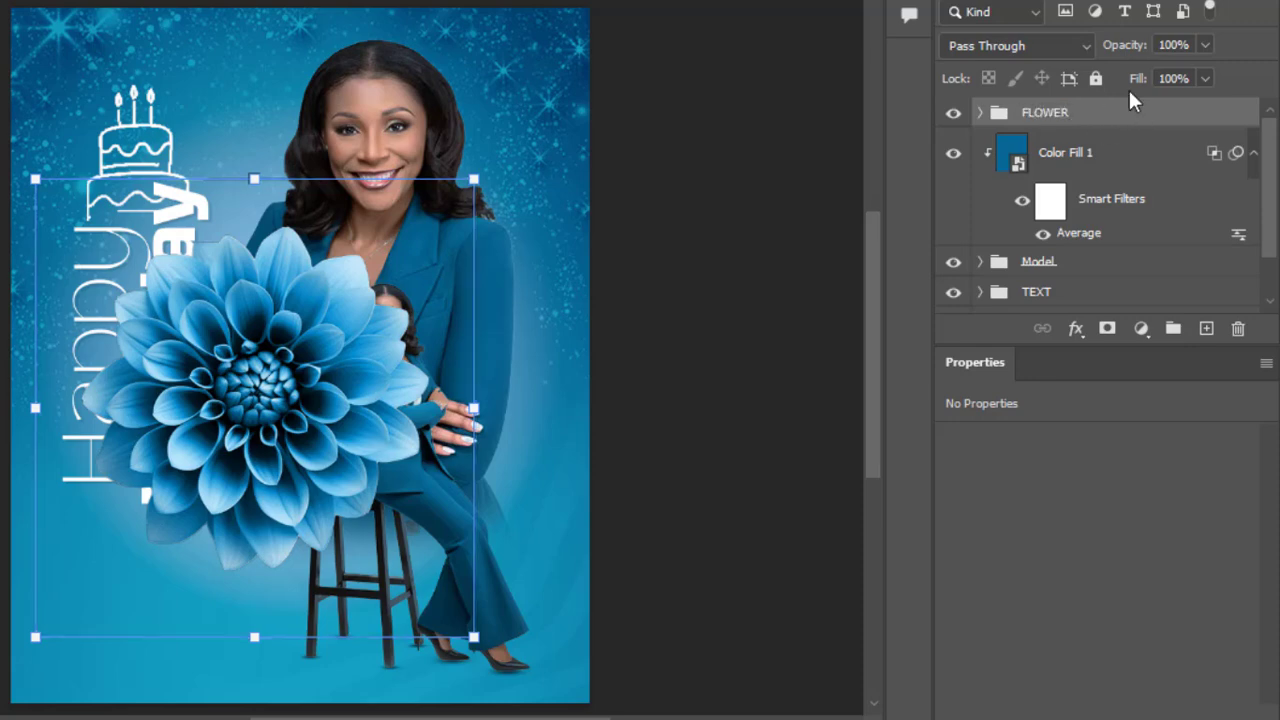
Step: Convert the FLOWER group to a smart object and apply a Gaussian Blur with a 3.5-pixel radius
right_click(1134, 115)
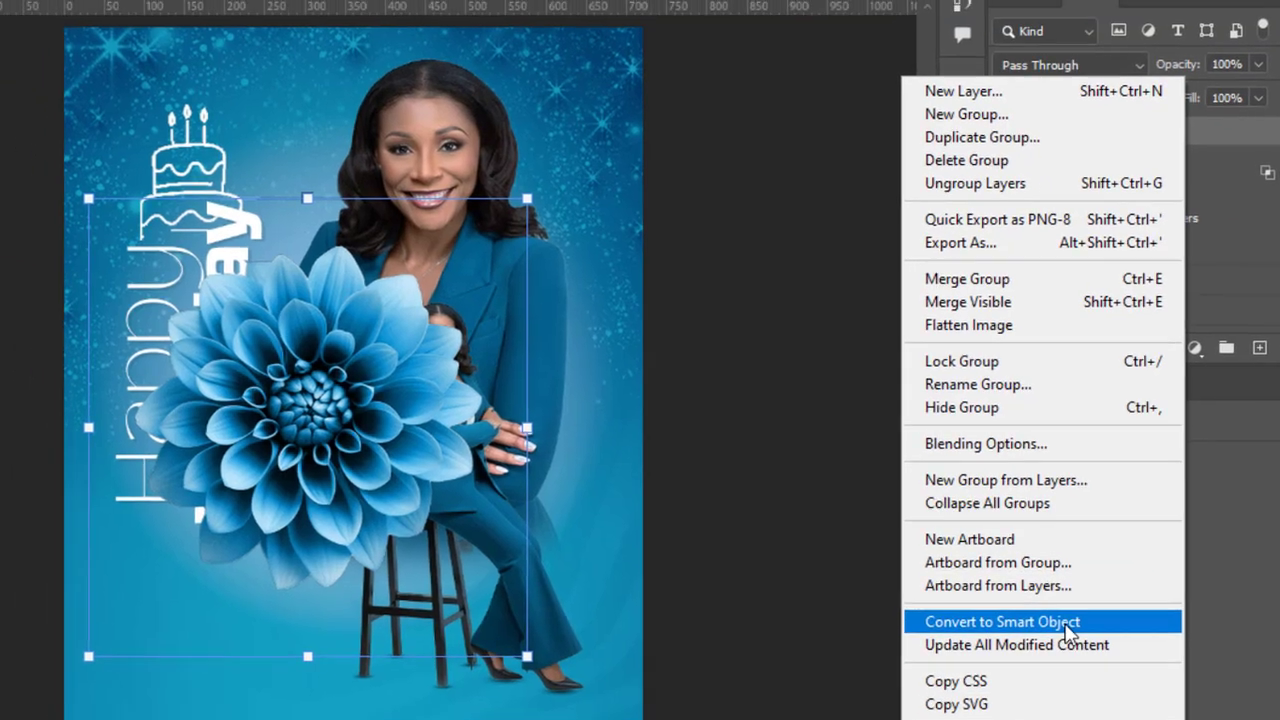
left_click(1068, 630)
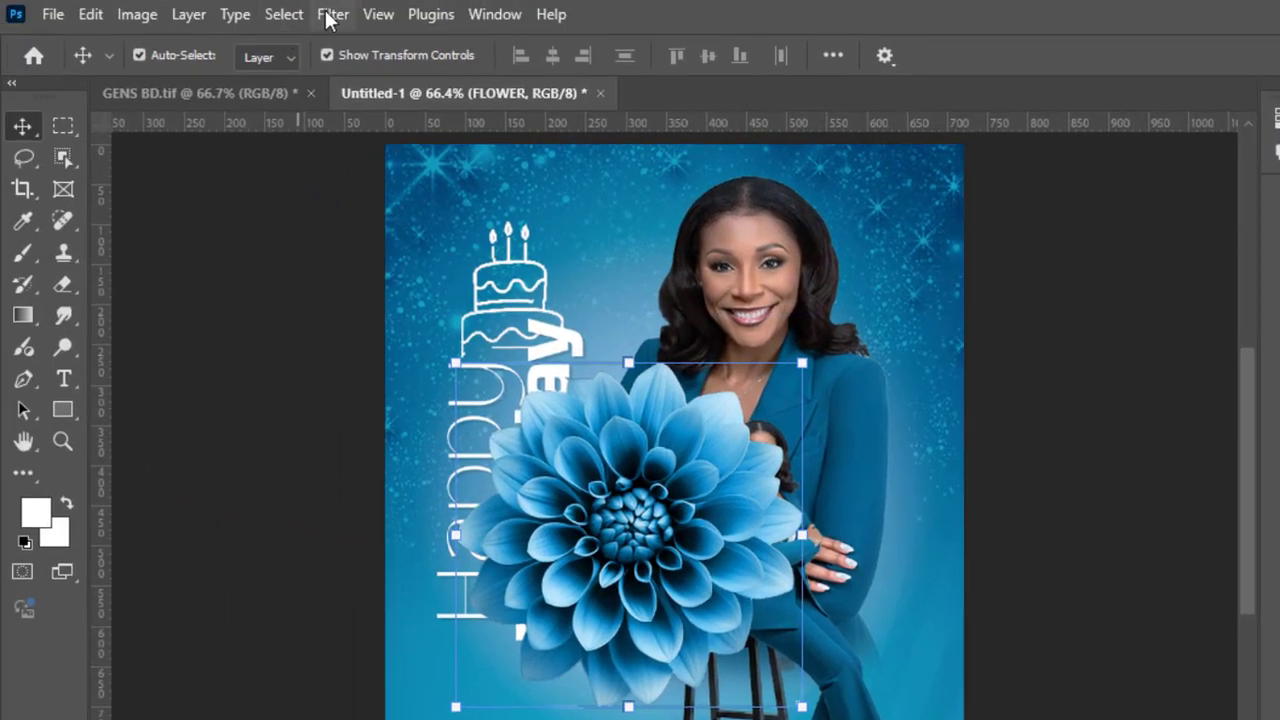
left_click(330, 16)
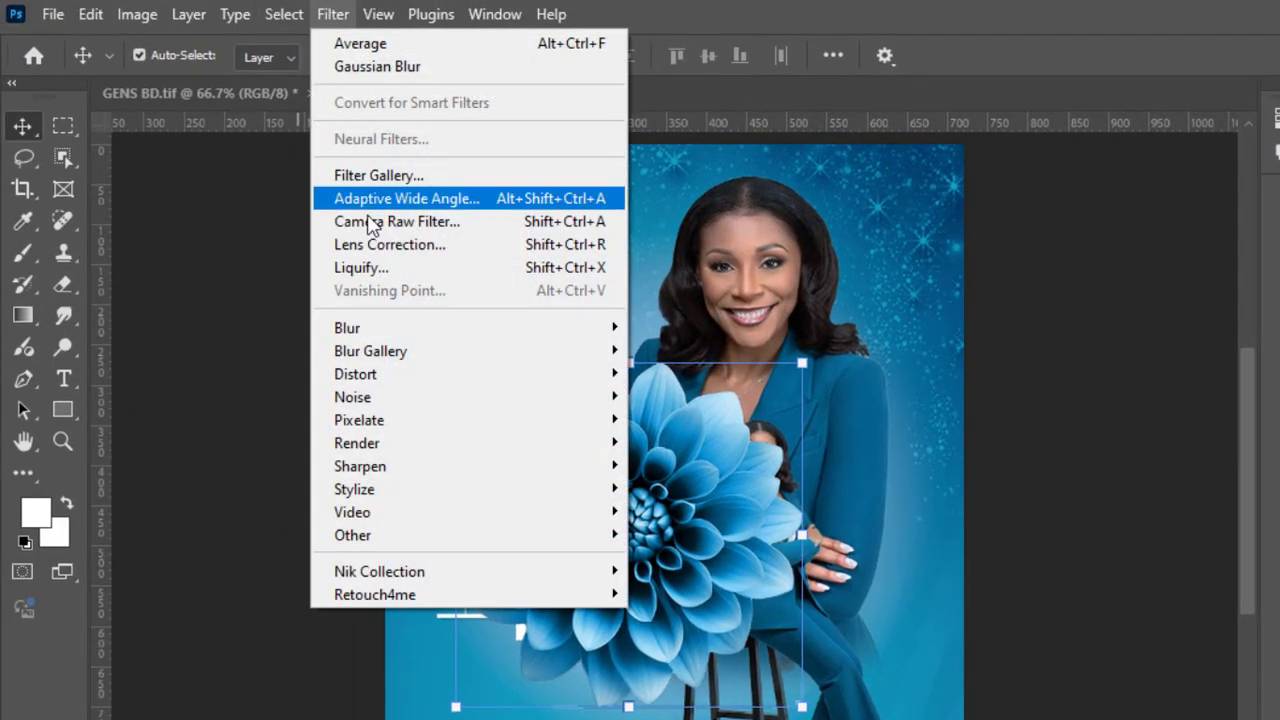
mouse_move(571, 332)
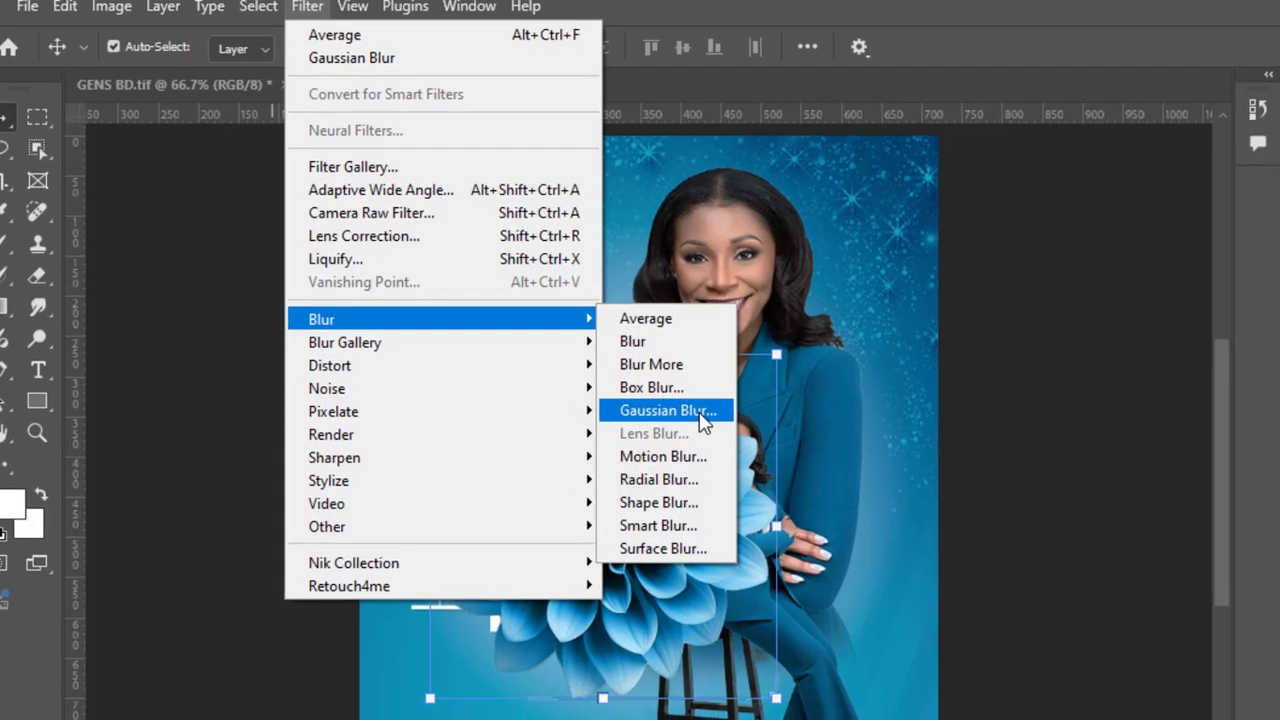
left_click(700, 419)
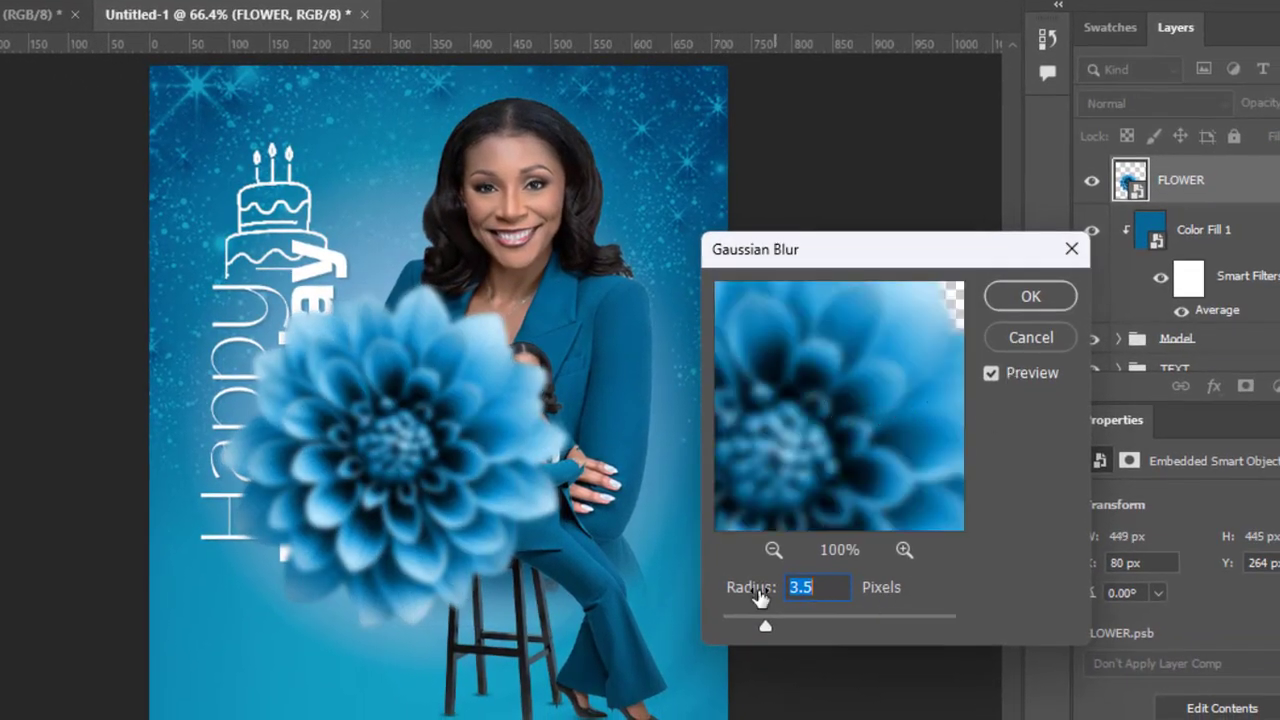
left_click(1031, 296)
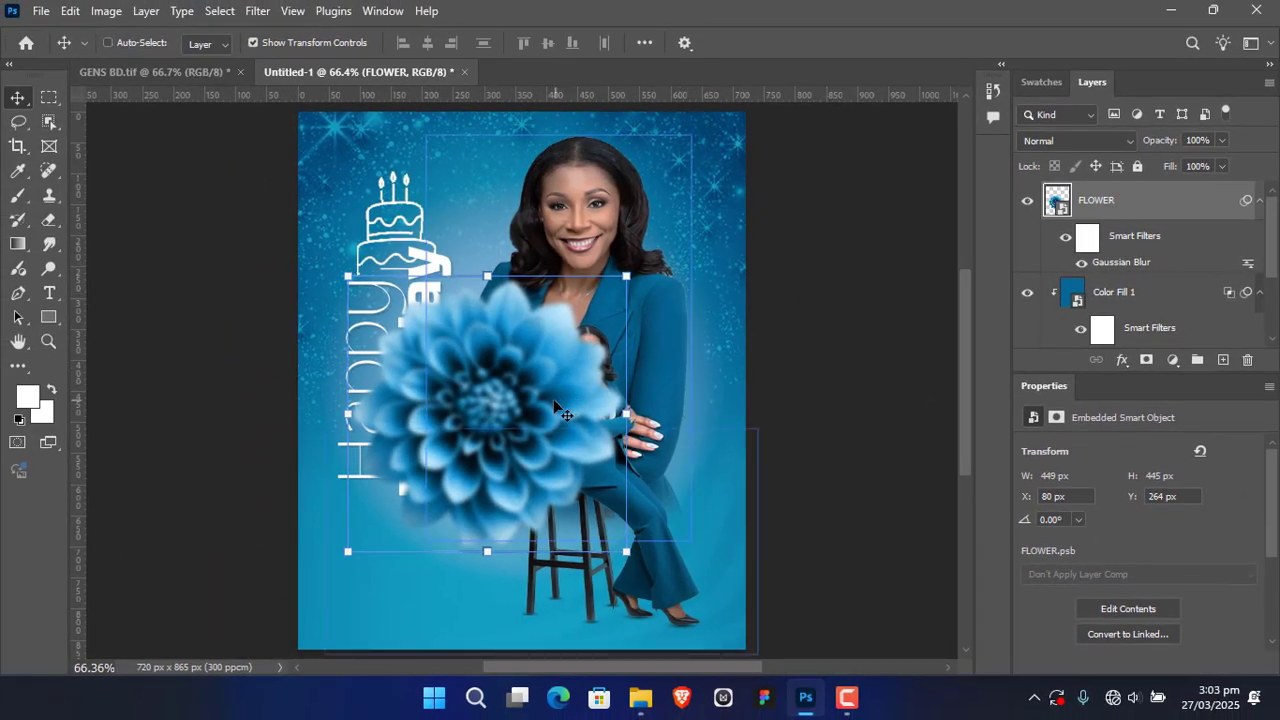
Step: Scale the blurred flower to about 81% and place it in the flyer's lower-left corner, partly beyond the edges
left_click_drag(558, 410, 416, 578)
left_click_drag(487, 466, 416, 578)
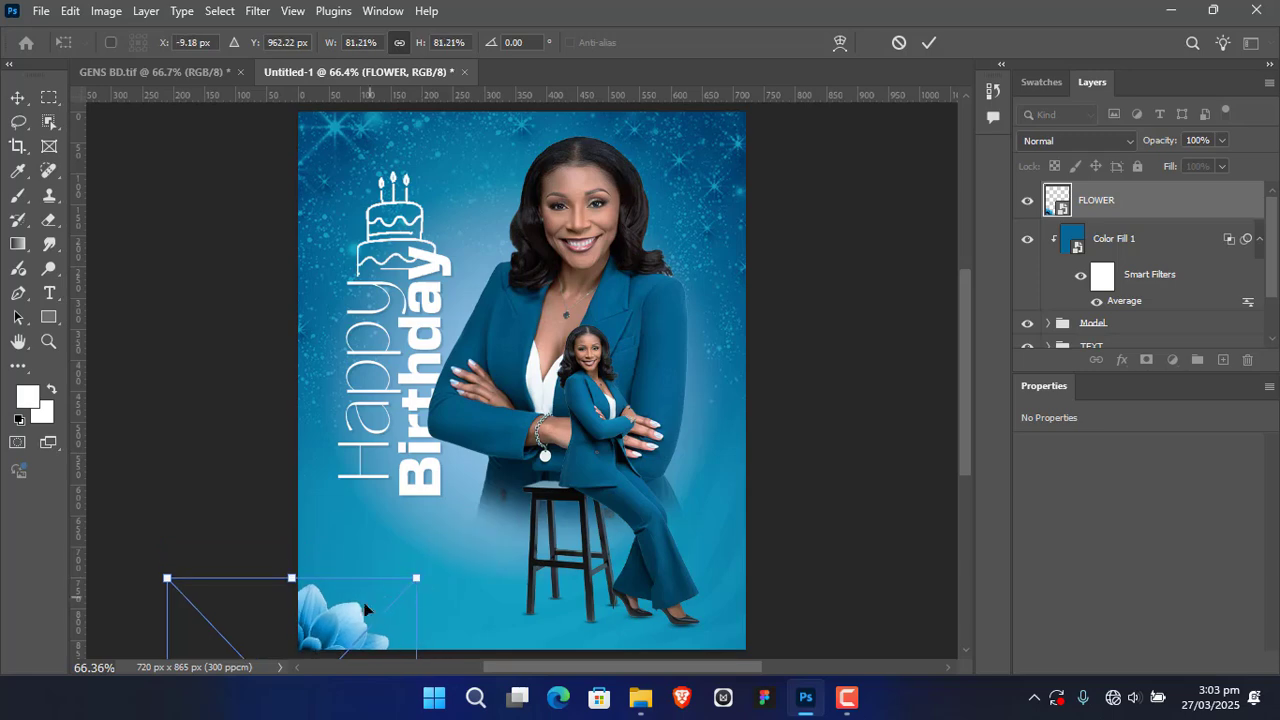
left_click_drag(327, 636, 368, 627)
left_click(924, 44)
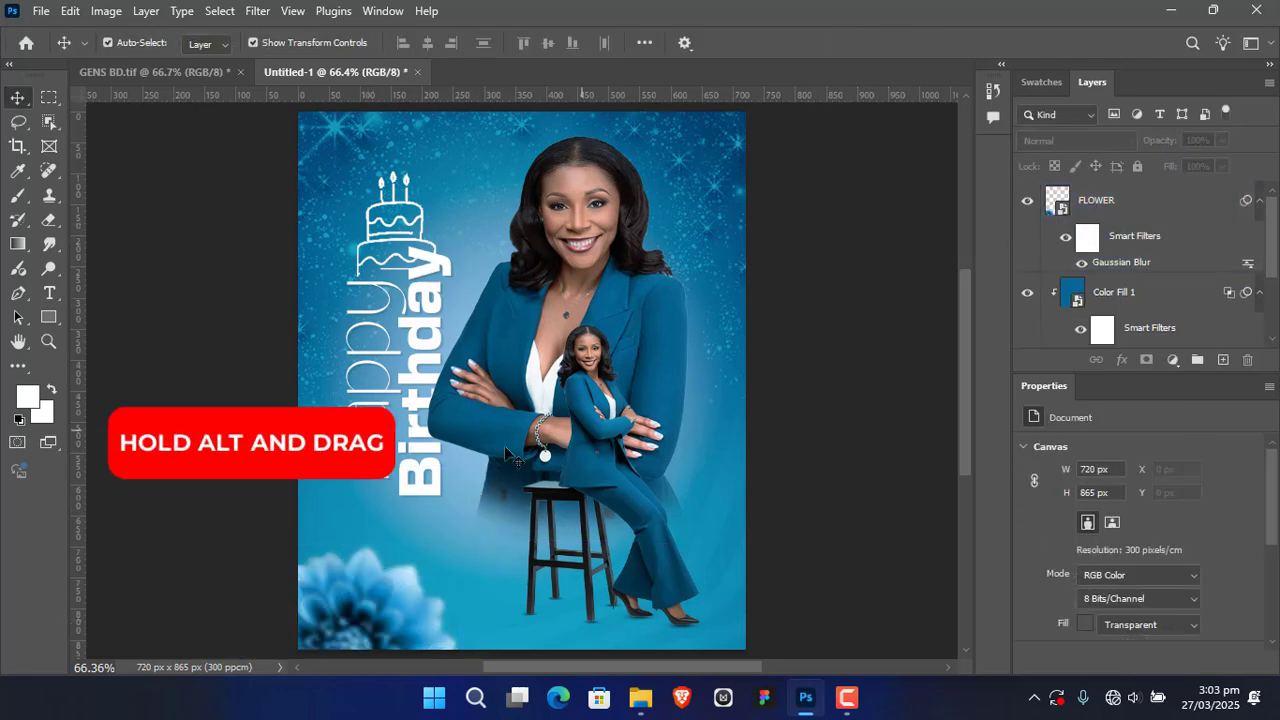
Step: Duplicate the flower onto the flyer's upper right edge and scale the copy down to about 60.5%
left_click_drag(418, 604, 792, 169)
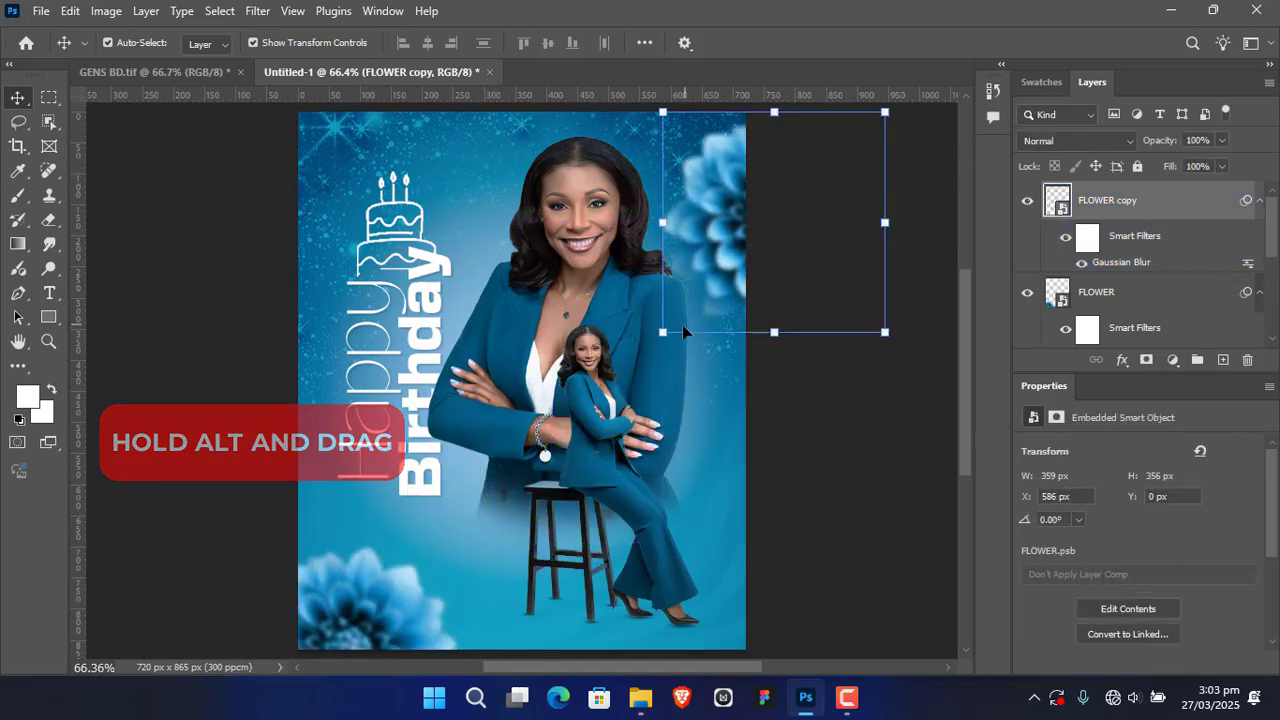
left_click_drag(663, 332, 682, 315)
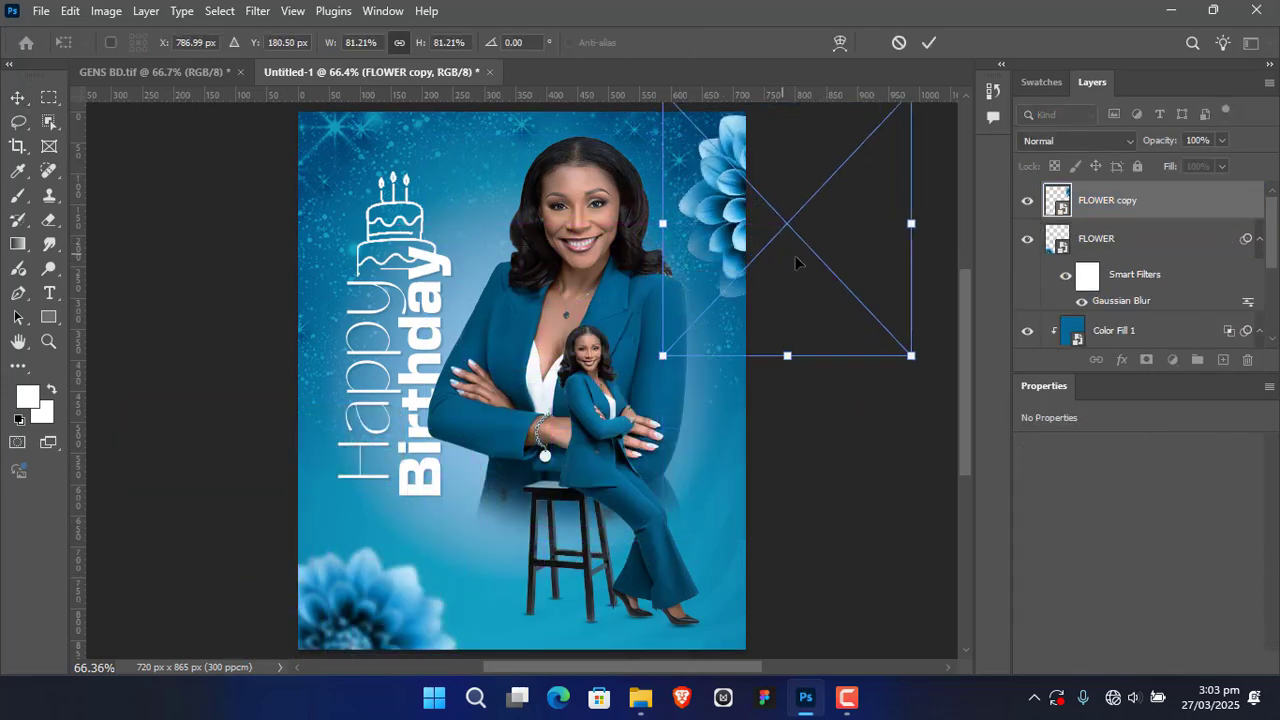
left_click_drag(906, 222, 848, 223)
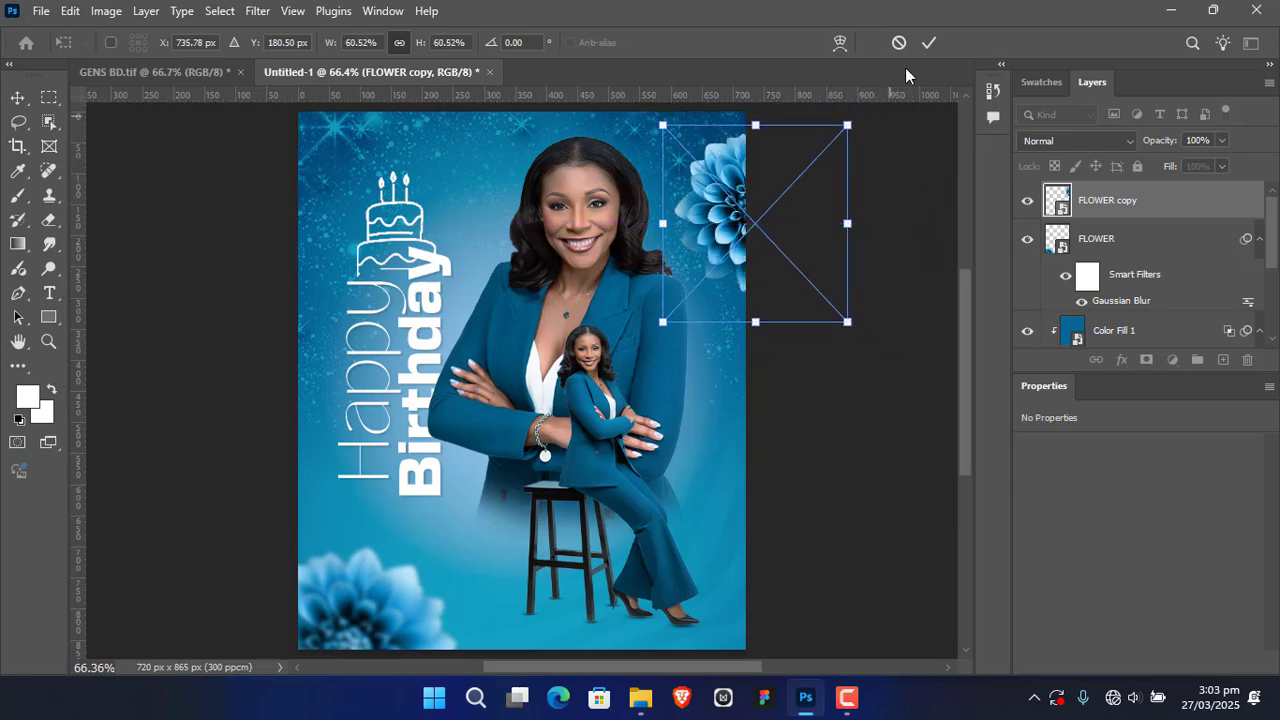
left_click(929, 43)
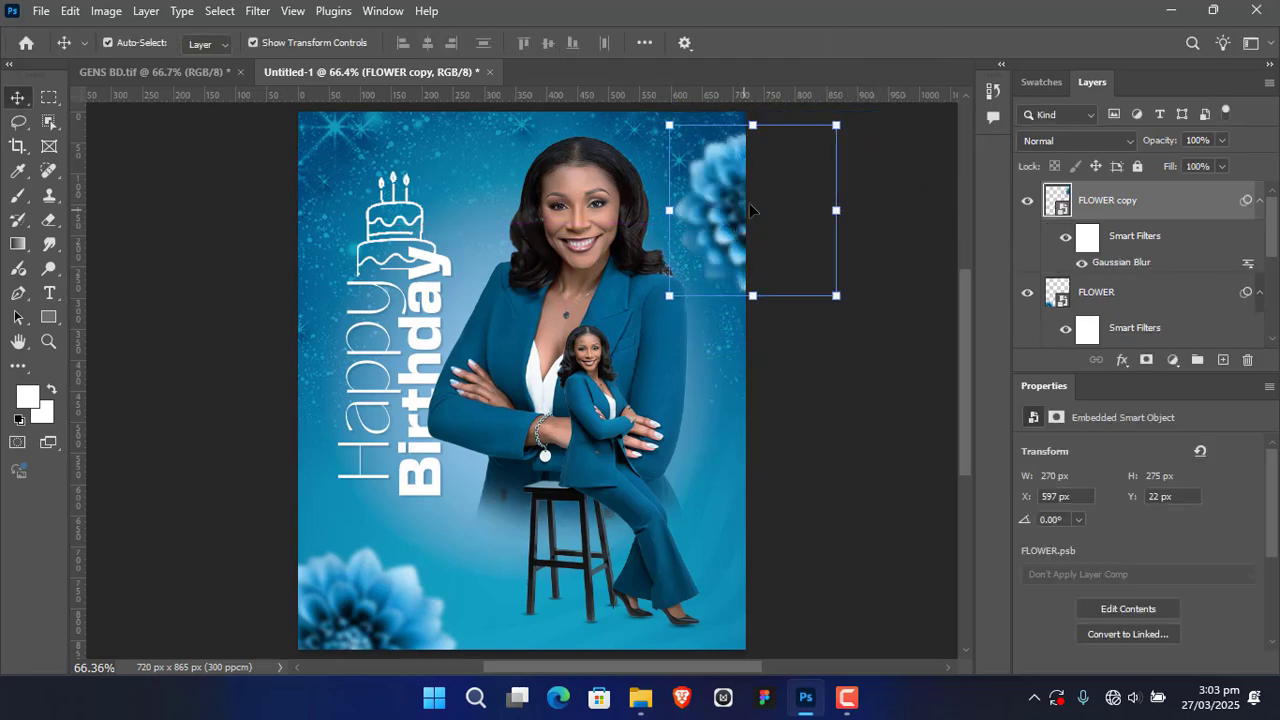
Step: Duplicate the upper-right flower into the flyer's upper-left corner, beside the cake drawing and partly beyond the edges
left_click_drag(729, 217, 266, 146)
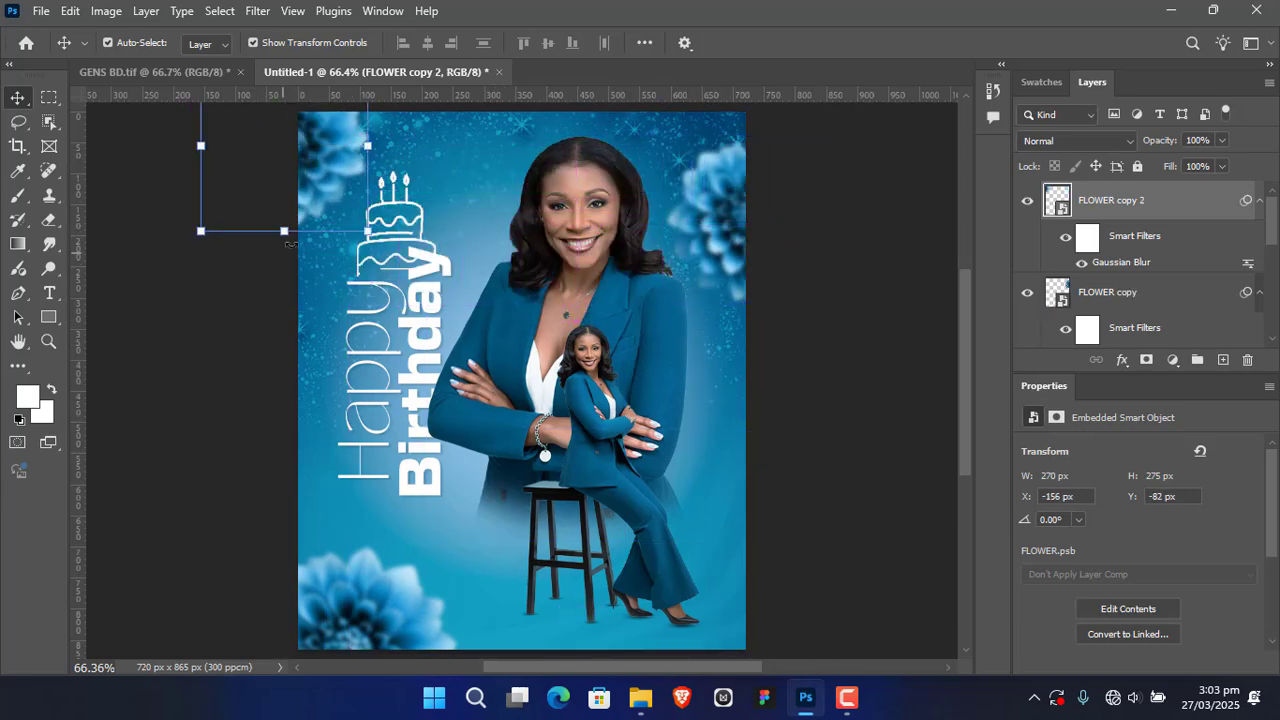
left_click(204, 233)
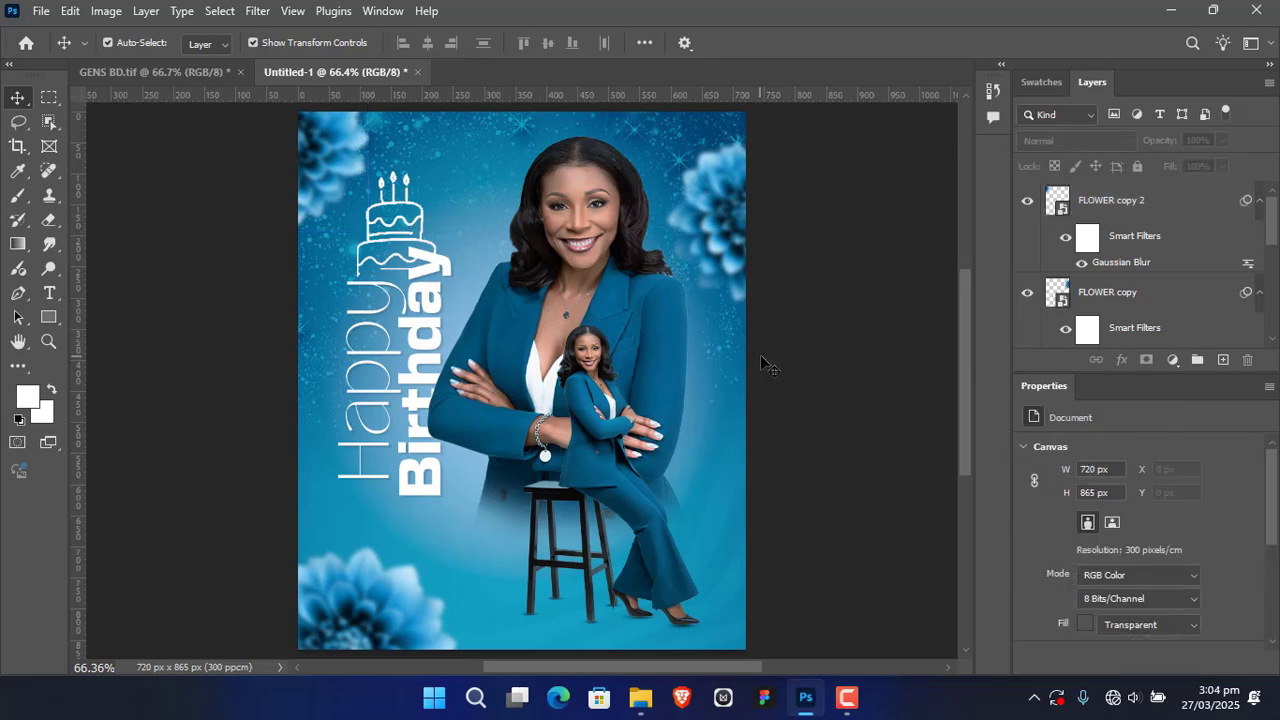
key("ctrl")
scroll(845, 410, "down", 1)
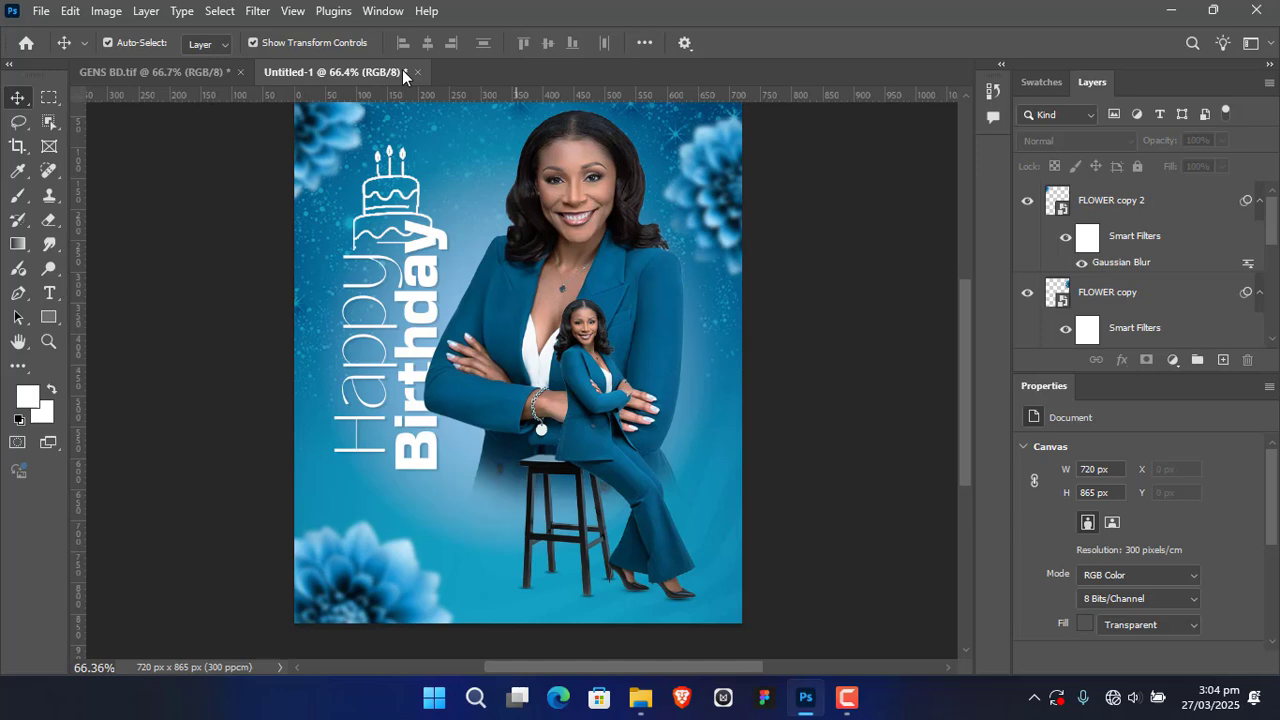
Step: Compare the layout with GENS BD.tif, and scale the lower-left flower to about 61%, keeping it in its corner
left_click(160, 72)
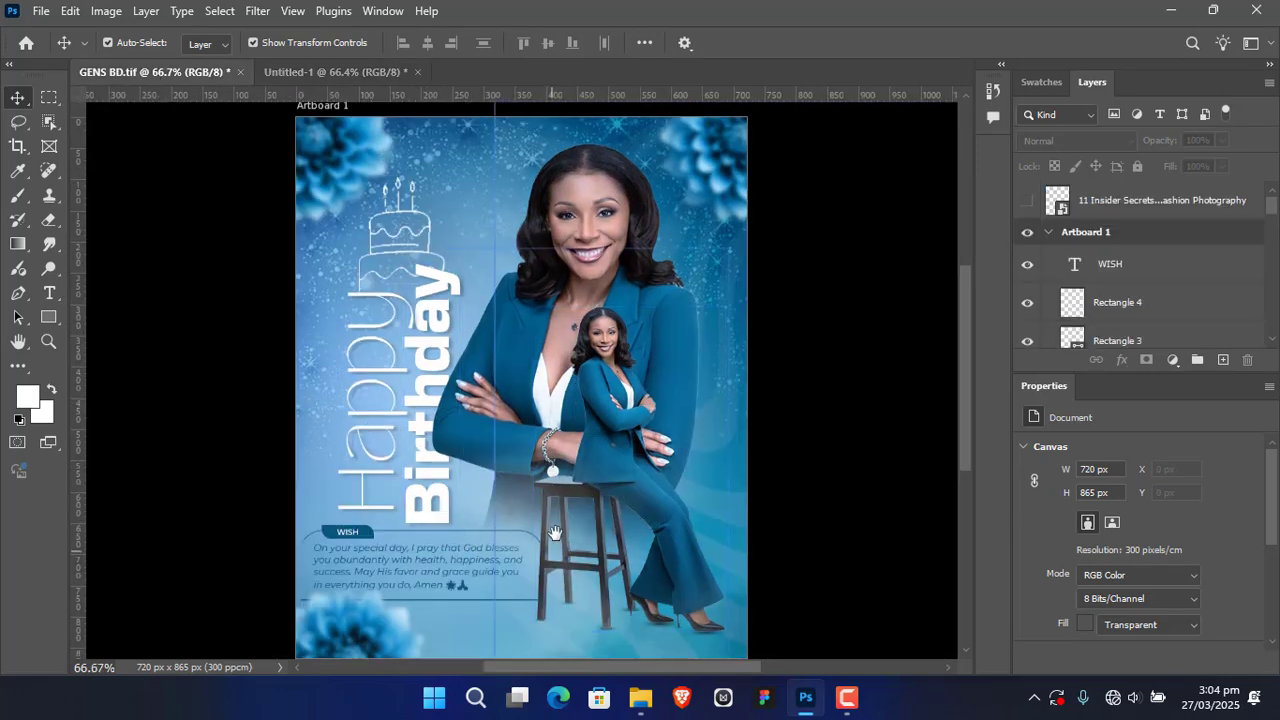
left_click_drag(551, 552, 558, 450)
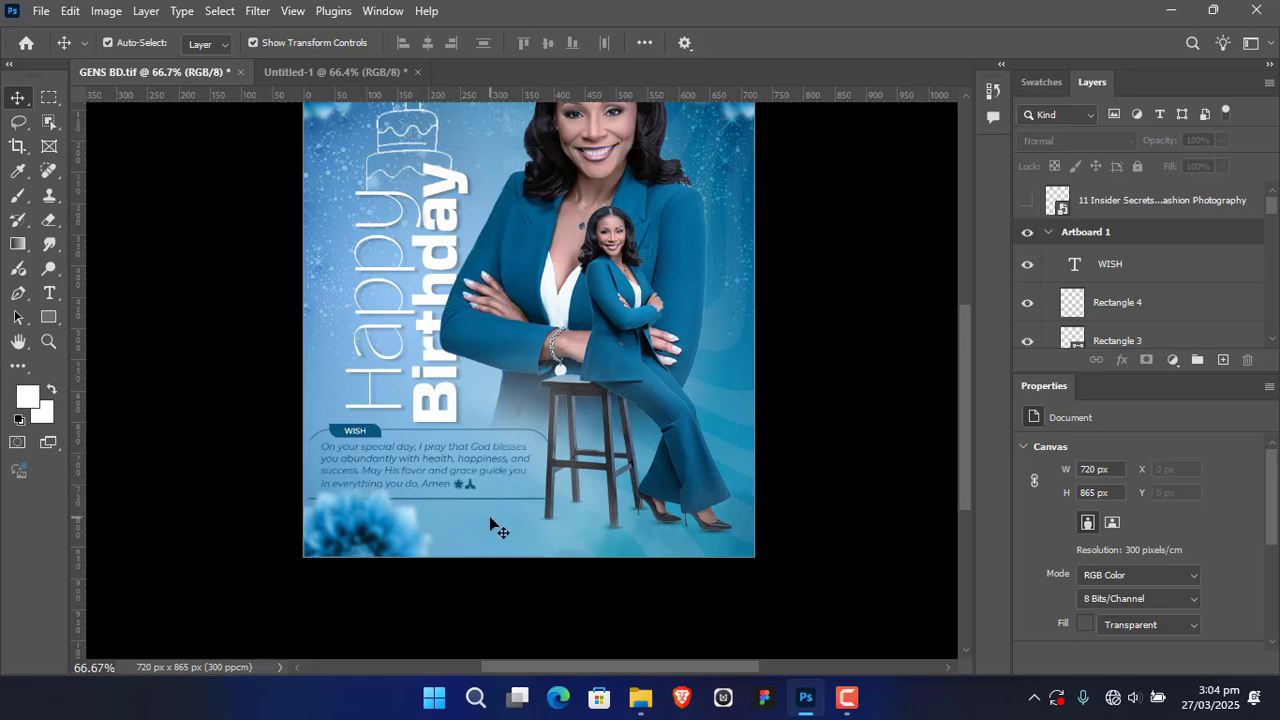
left_click_drag(579, 281, 559, 327)
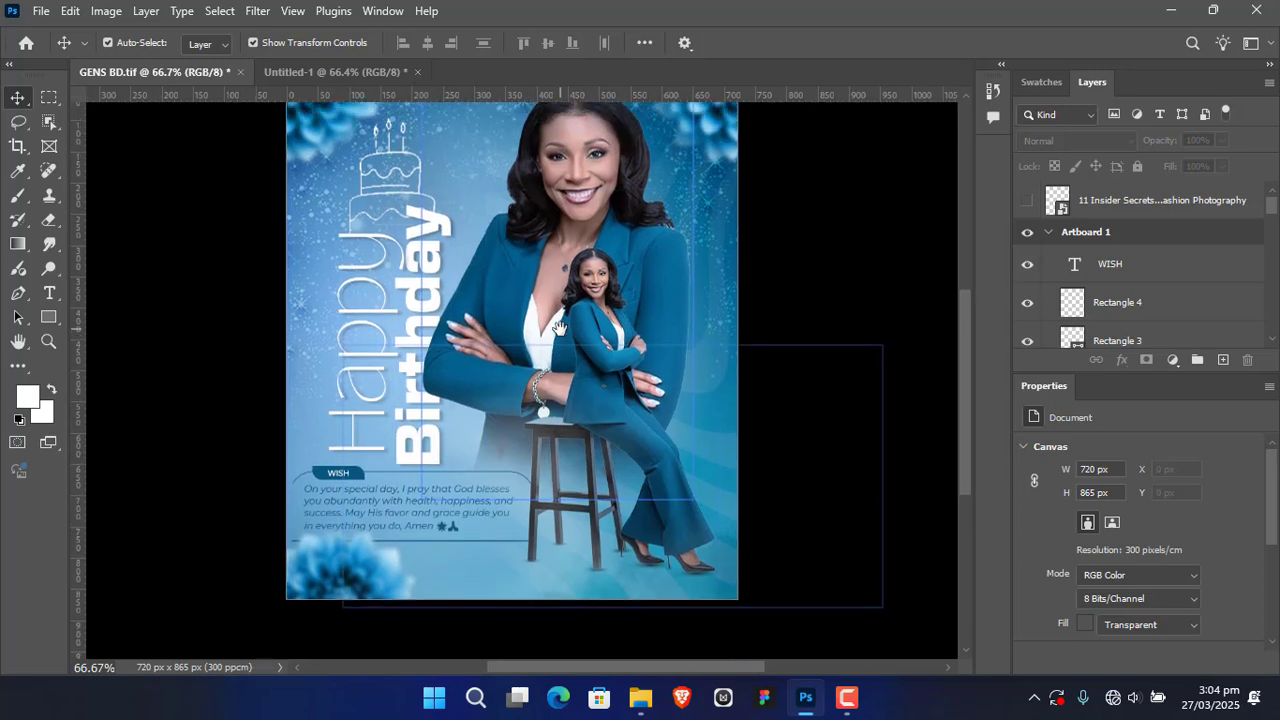
left_click(368, 72)
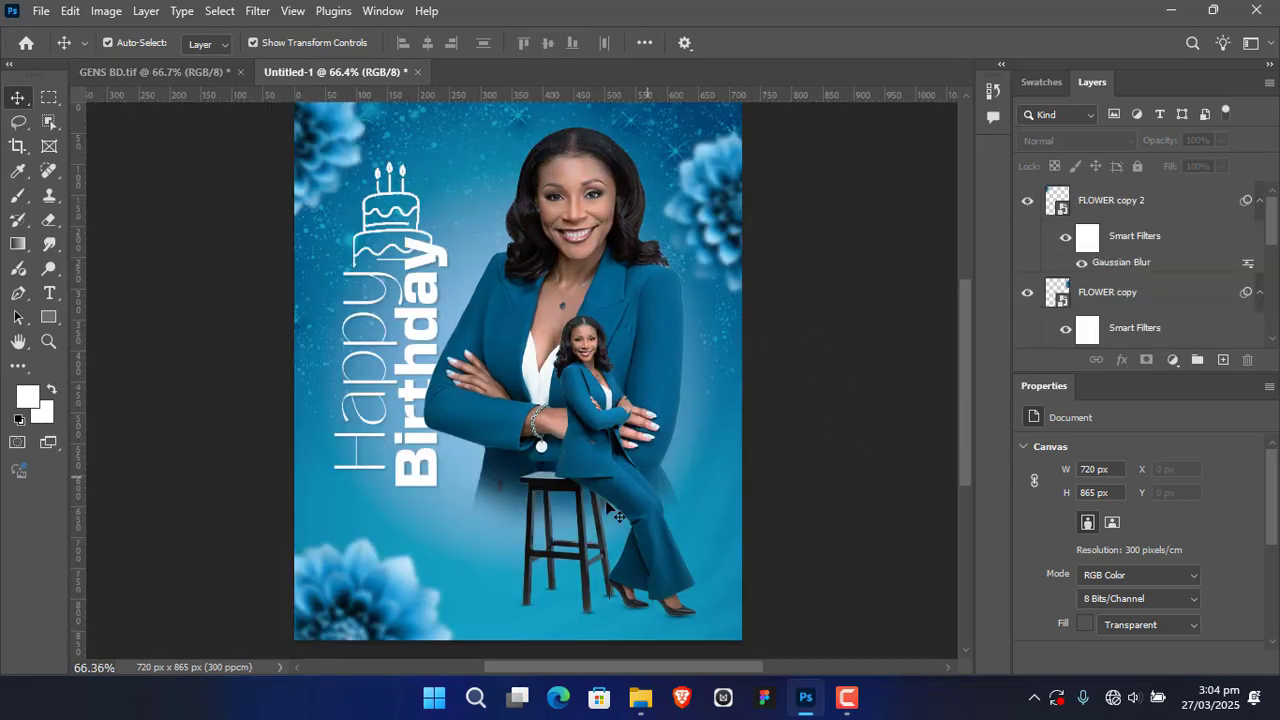
left_click(442, 560)
left_click_drag(457, 535, 423, 586)
mouse_move(356, 629)
left_mouse_down()
mouse_move(330, 627)
mouse_move(349, 606)
left_mouse_up()
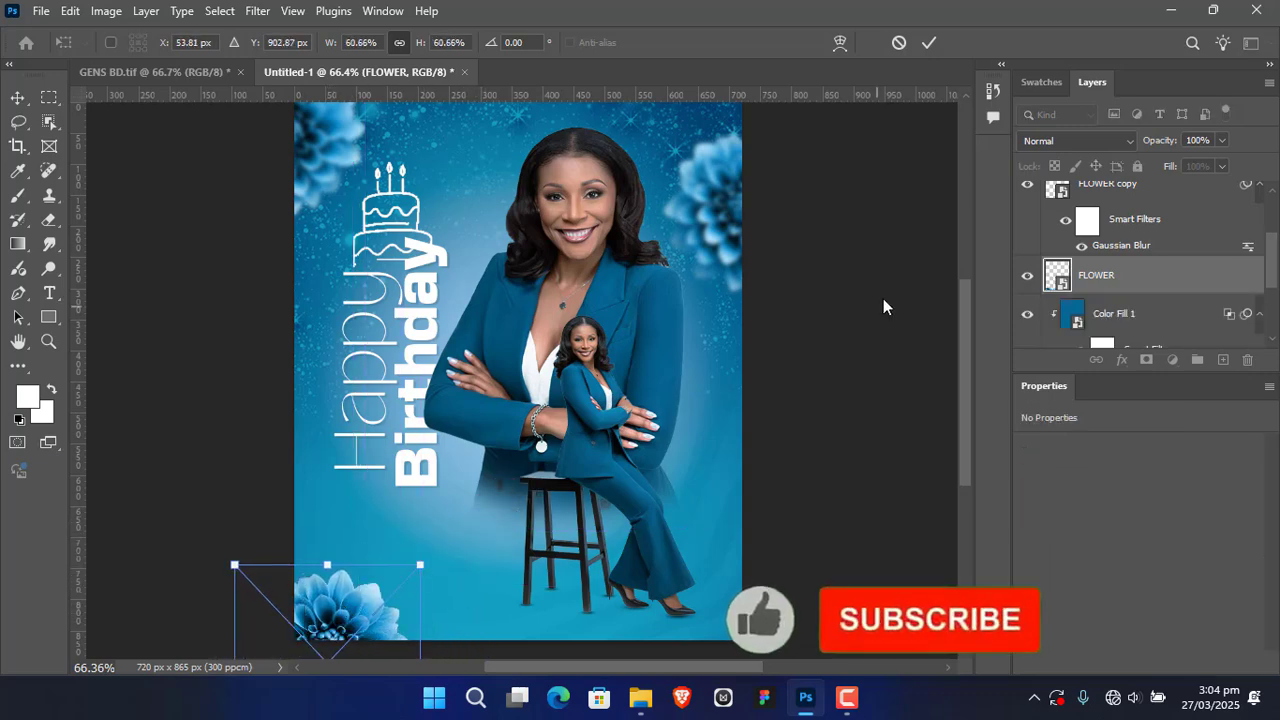
left_click(929, 42)
Step: Move the upper-right flower up to the canvas's top edge, and shift the lower-left flower slightly right and down
left_click(674, 283)
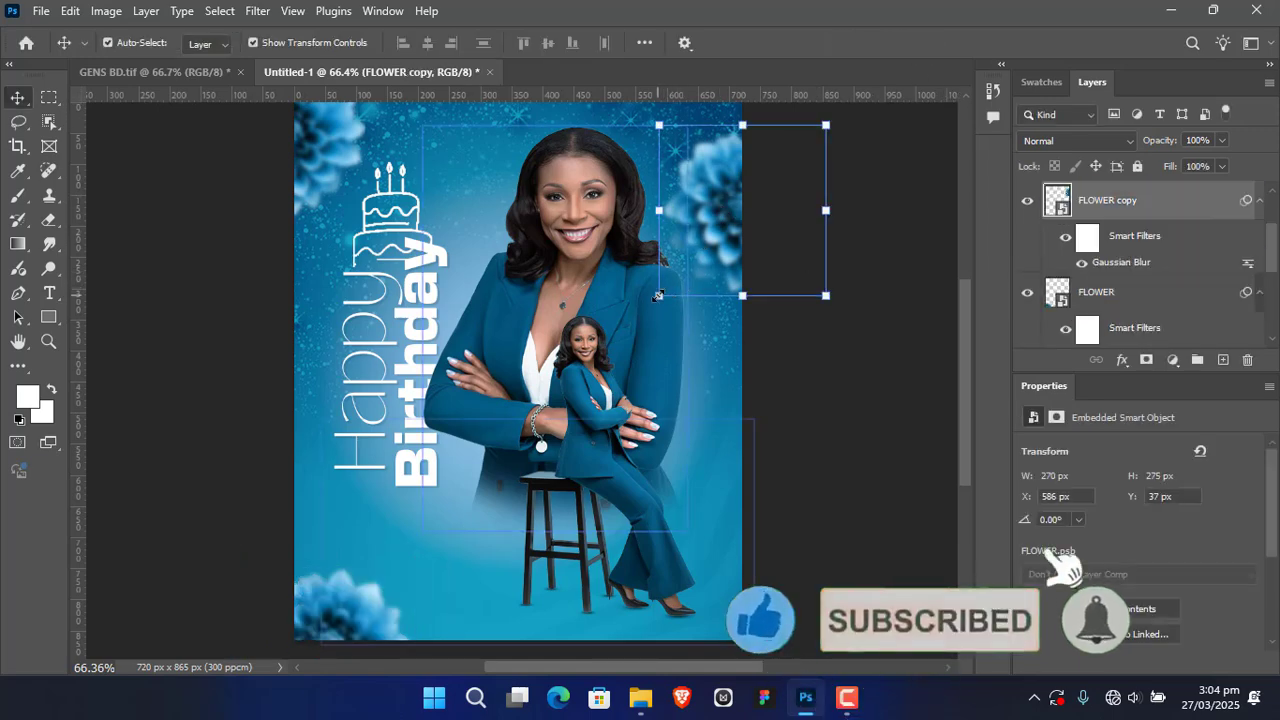
key("ctrl+t")
mouse_move(675, 295)
left_mouse_down()
mouse_move(689, 277)
mouse_move(674, 288)
mouse_move(667, 276)
left_mouse_up()
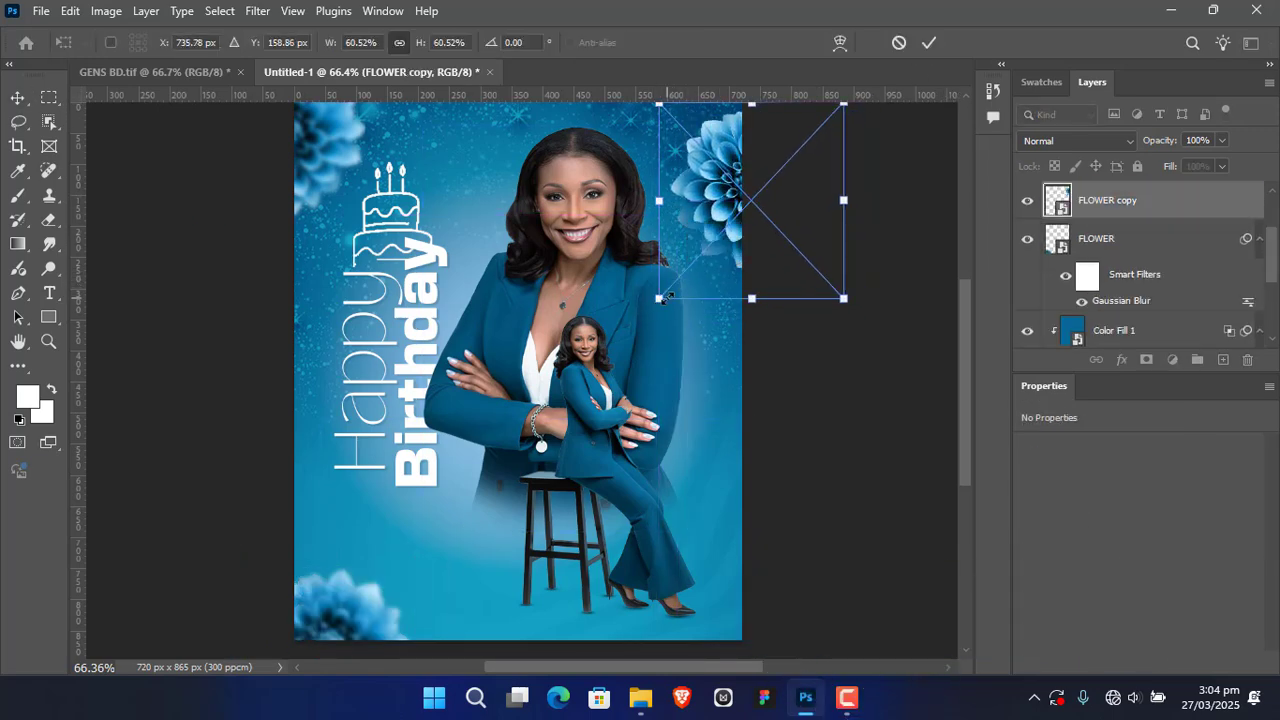
left_click(928, 46)
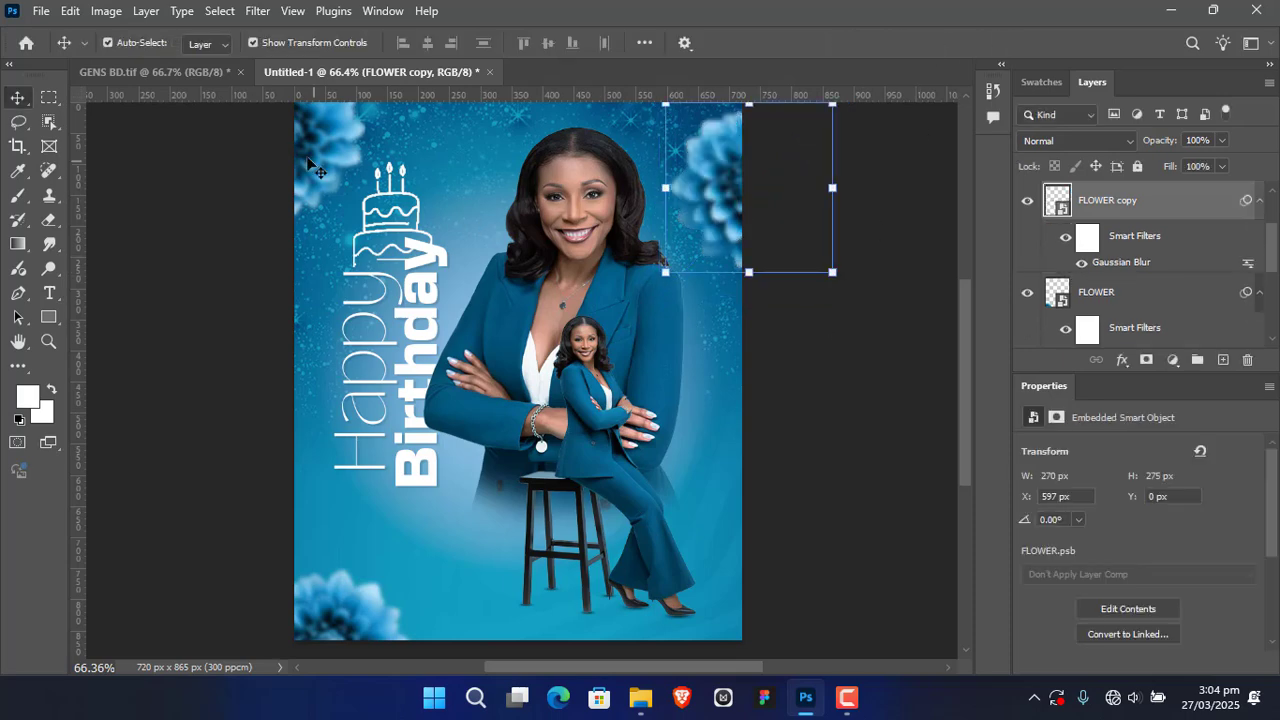
key("ctrl+j")
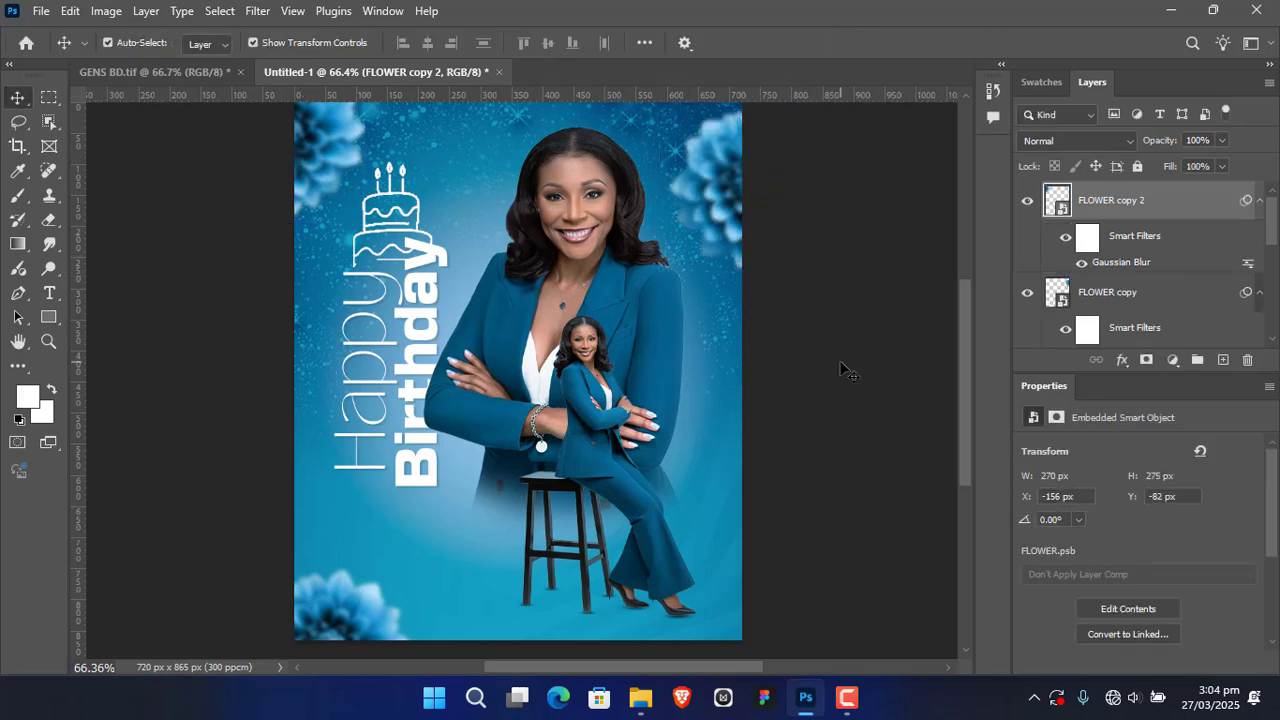
left_click(843, 366)
left_click_drag(359, 607, 380, 611)
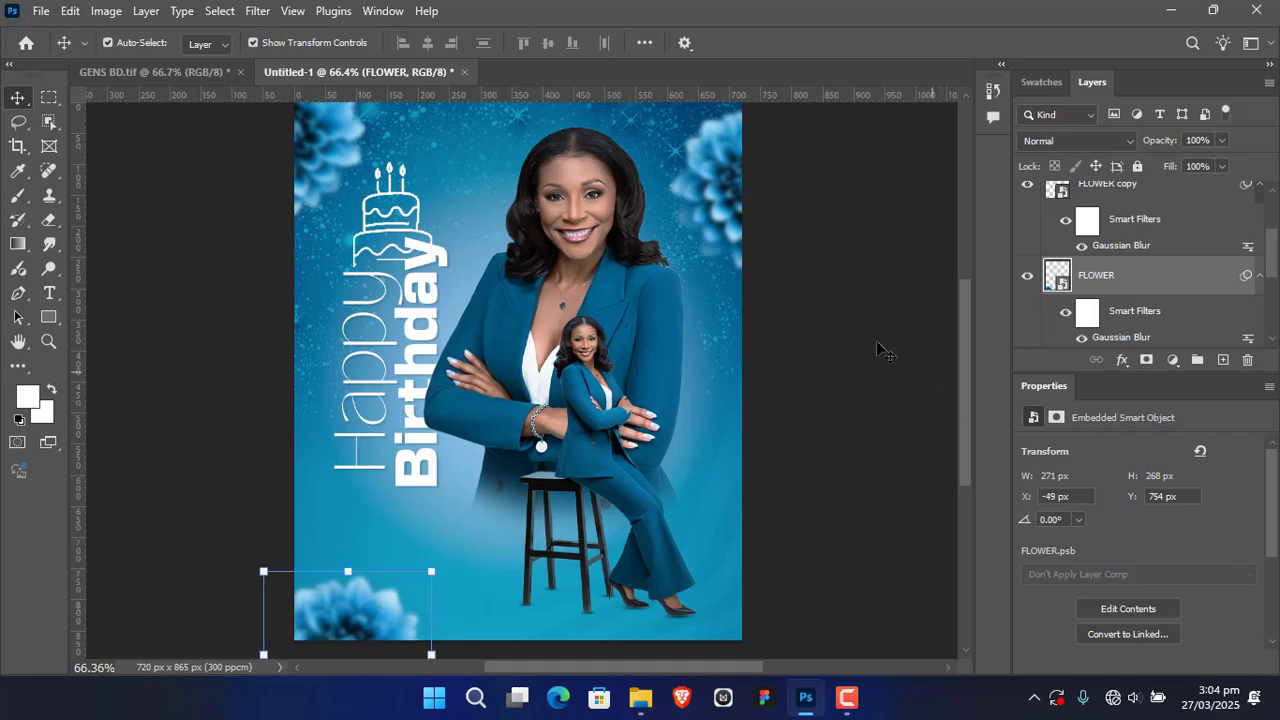
left_click(811, 506)
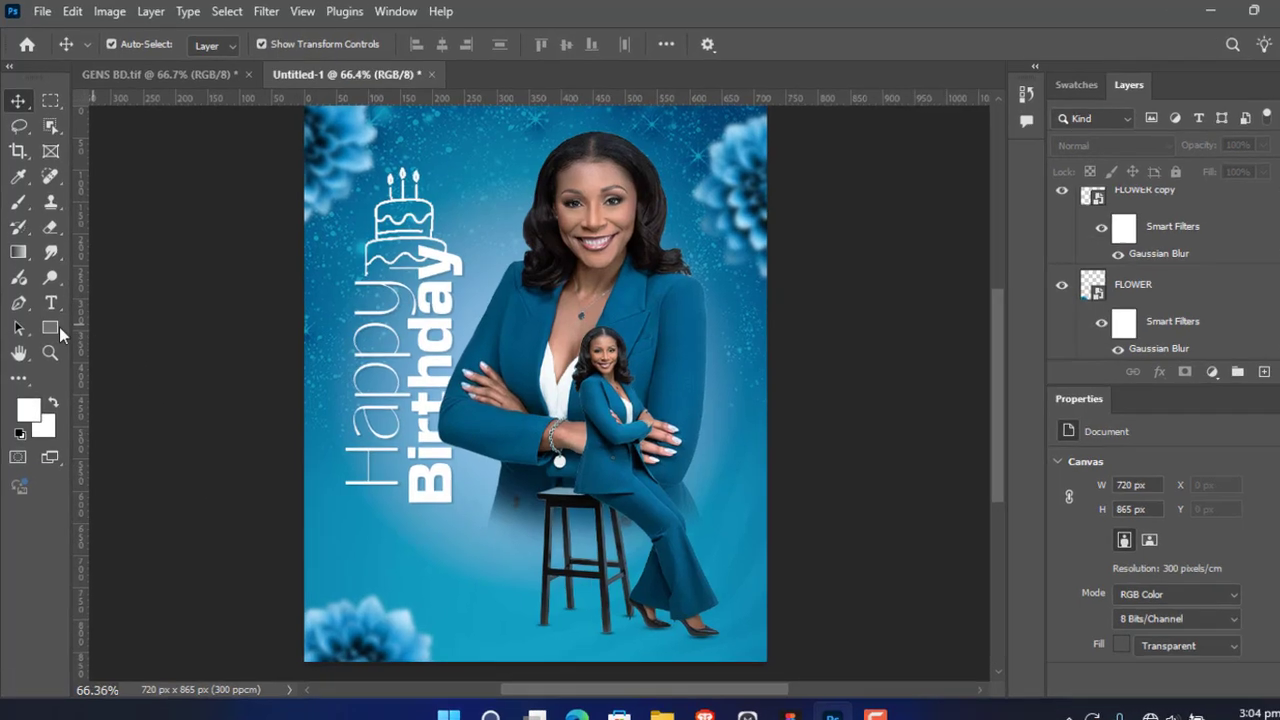
Step: Draw a horizontal line with a 1 px blue stroke just below the Birthday text, from the flyer's left edge to the stool
right_click(51, 318)
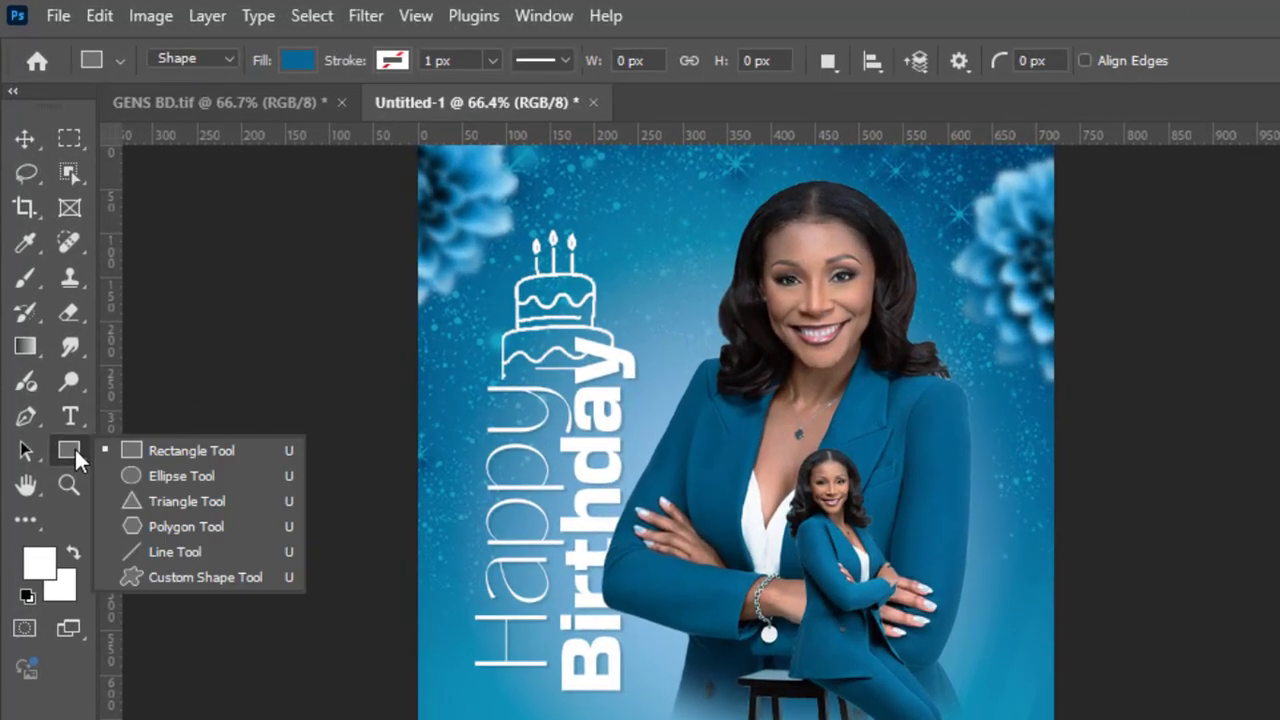
left_click(190, 548)
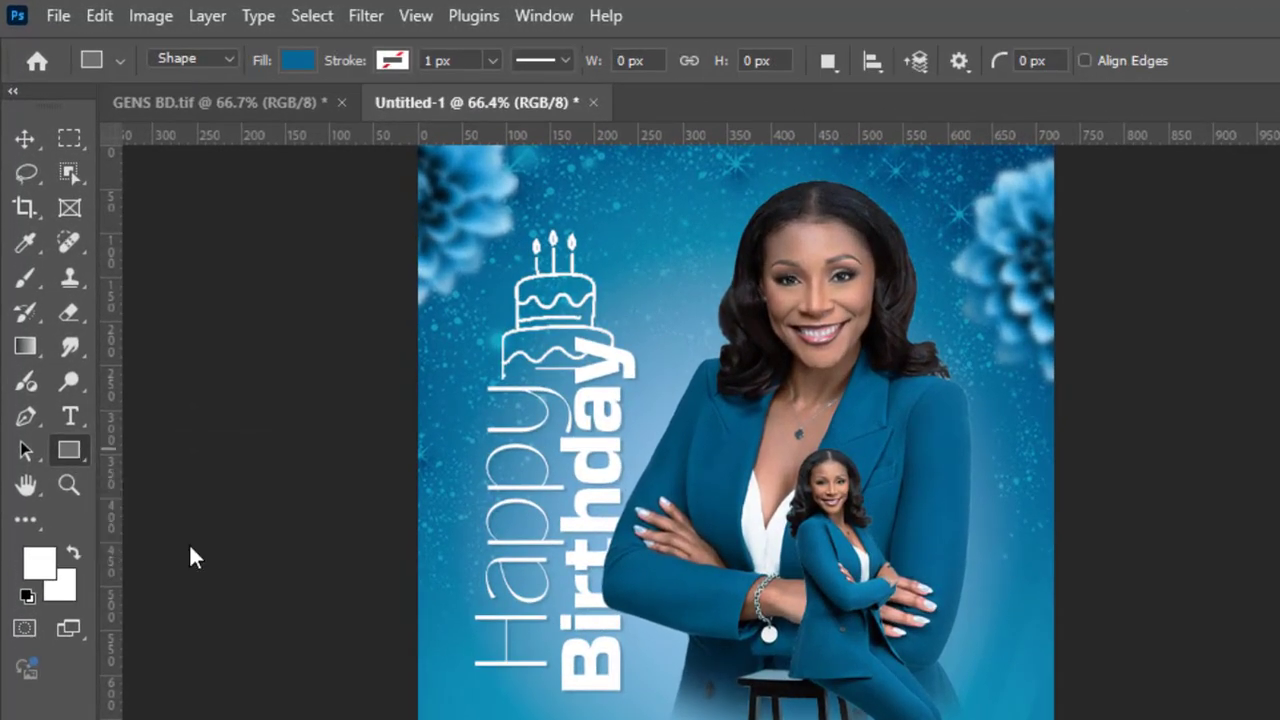
left_click(399, 63)
left_click(233, 193)
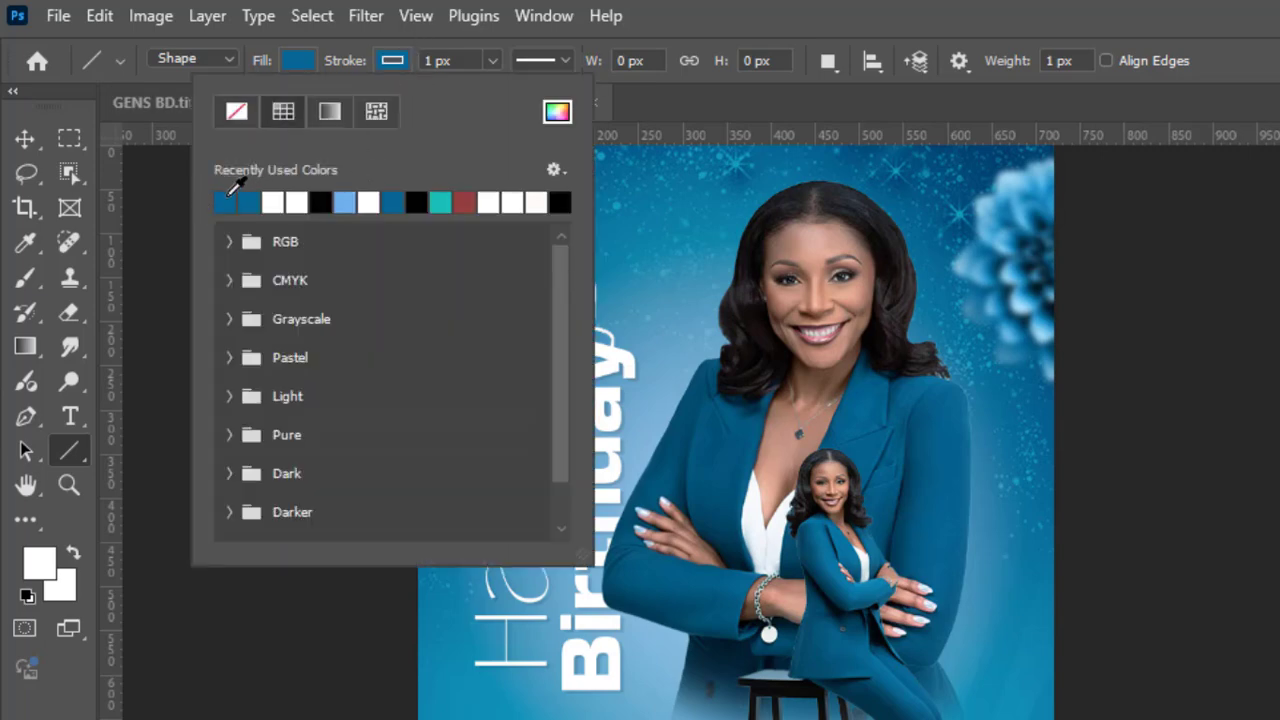
left_click(399, 63)
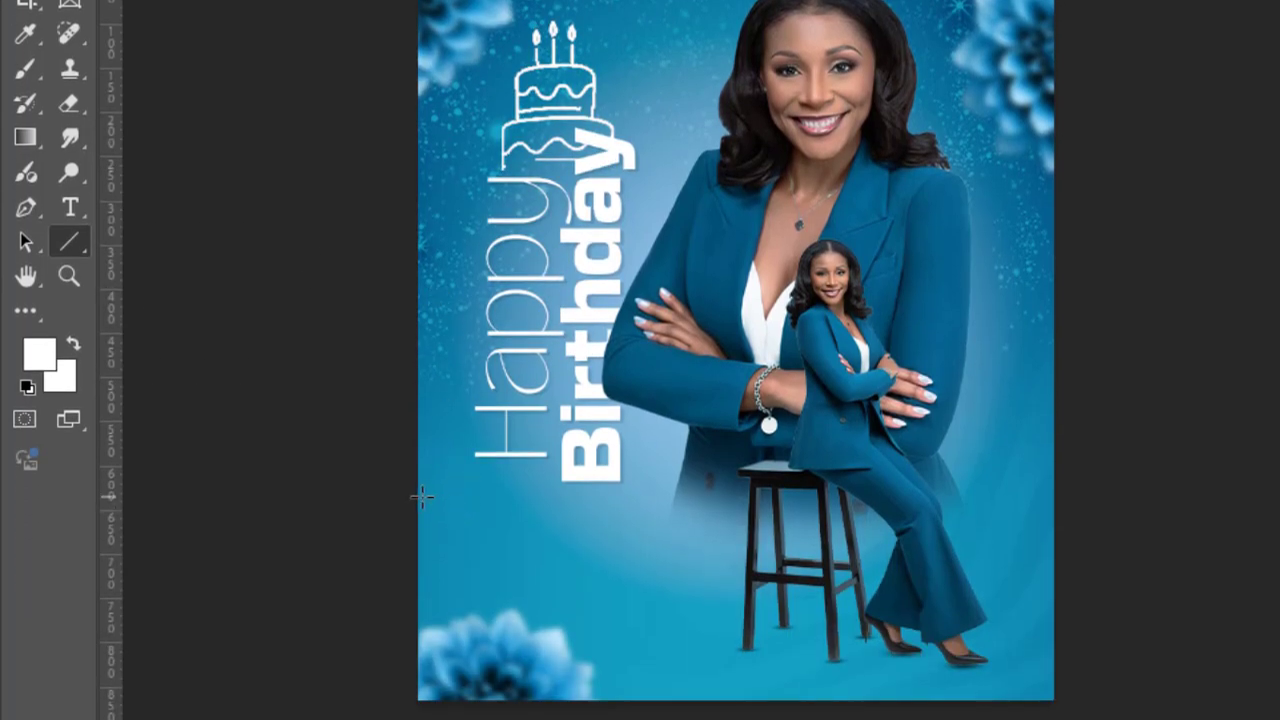
left_click_drag(421, 493, 750, 515)
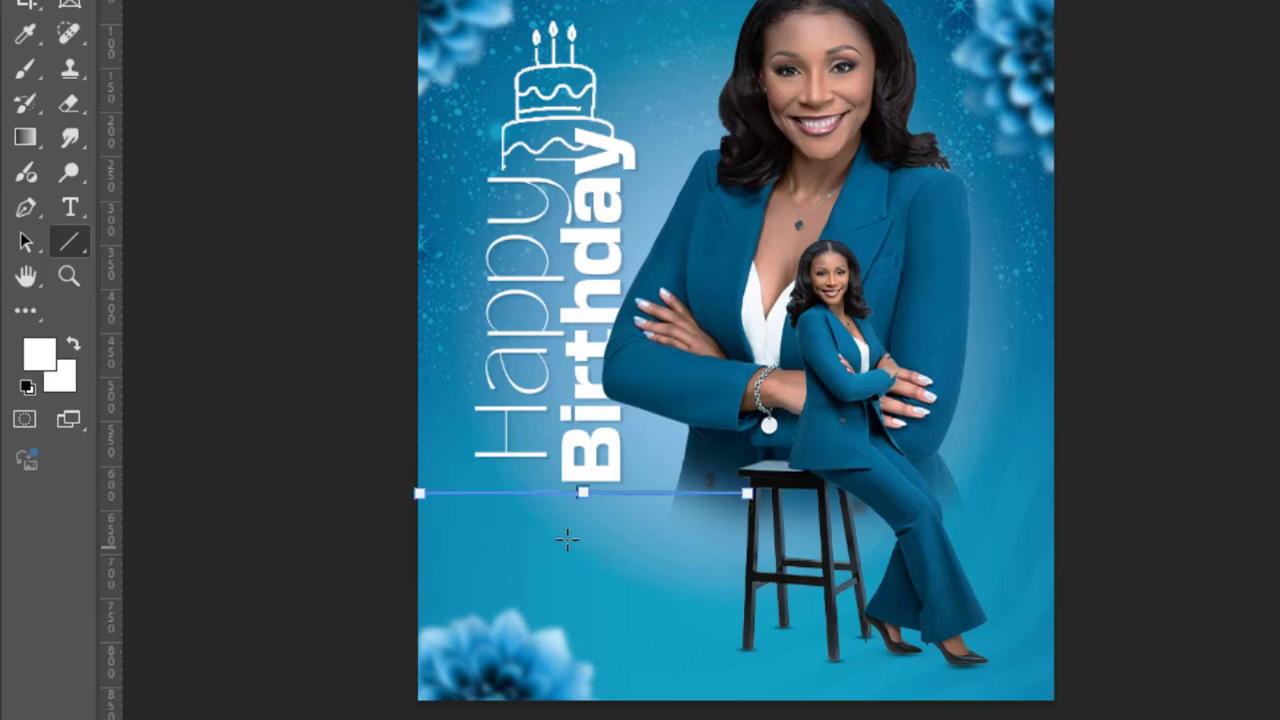
Step: Replace the horizontal line below the Birthday text with a rectangle about 410 by 167 px, extending past the flyer's left edge
key("v")
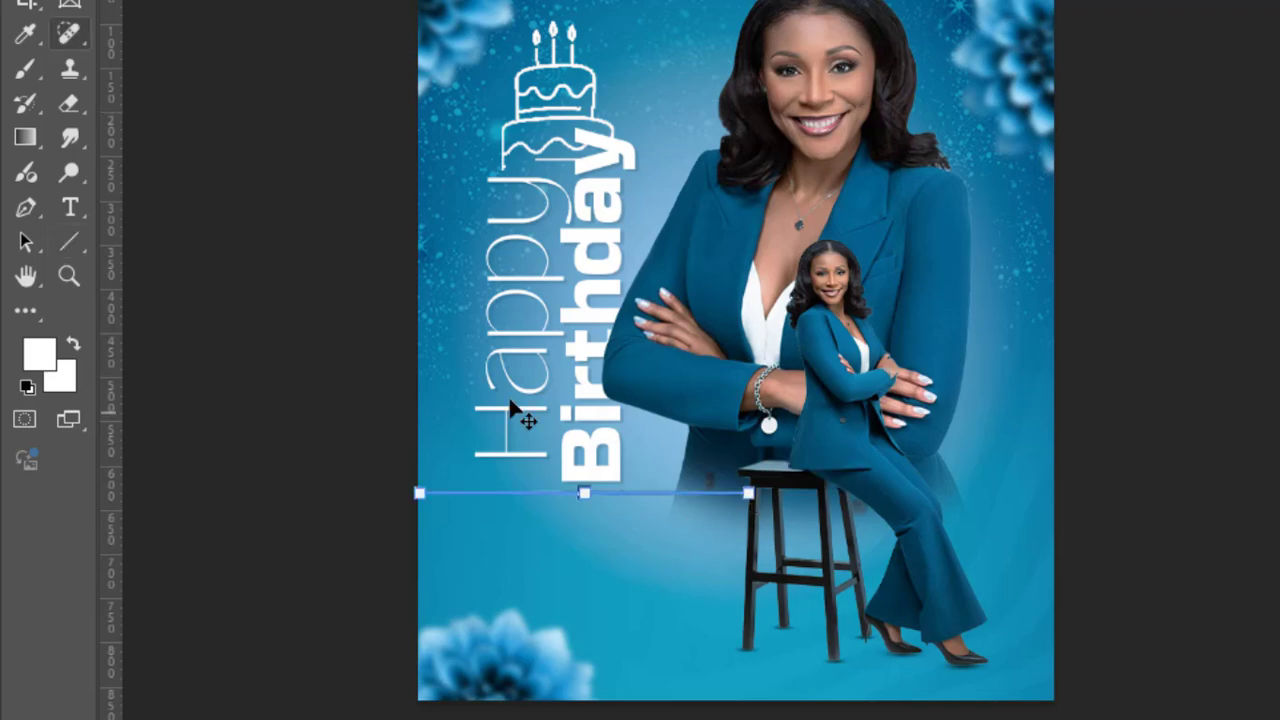
key("Delete")
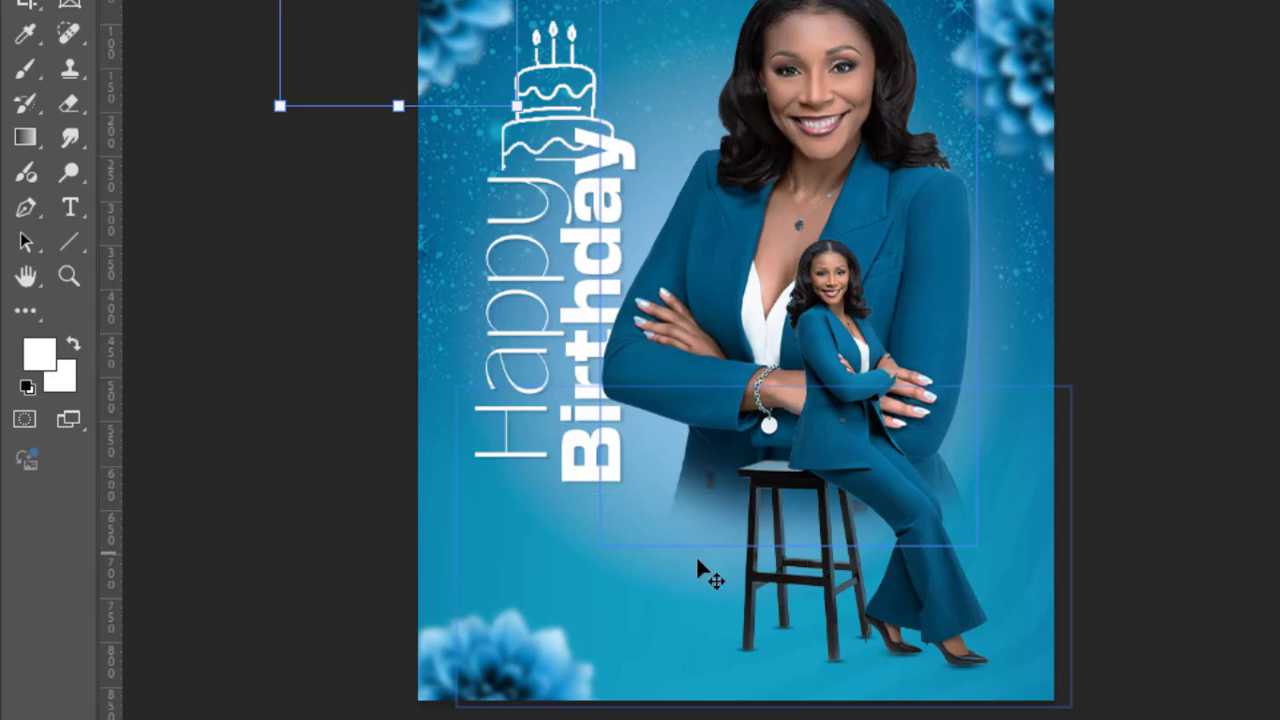
left_click(76, 244)
left_click(165, 240)
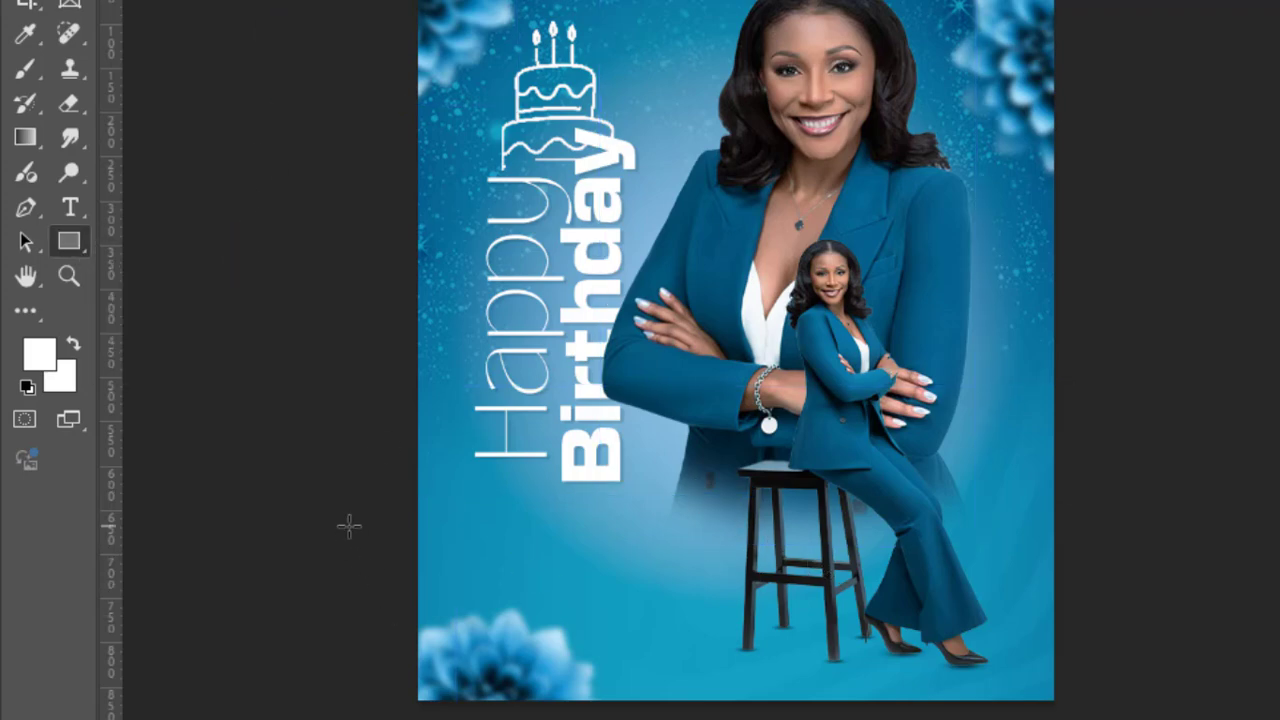
left_click_drag(389, 490, 749, 637)
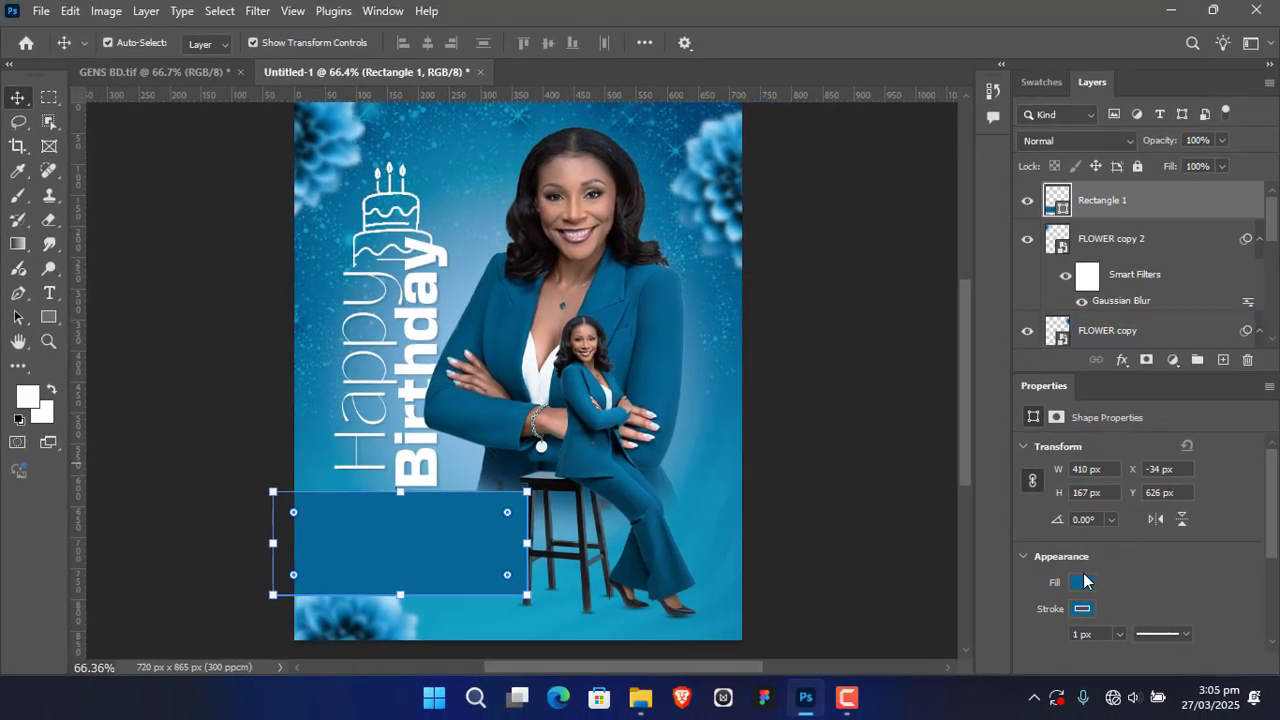
Step: Remove the rectangle's fill, keeping only its blue outline
left_click(1081, 583)
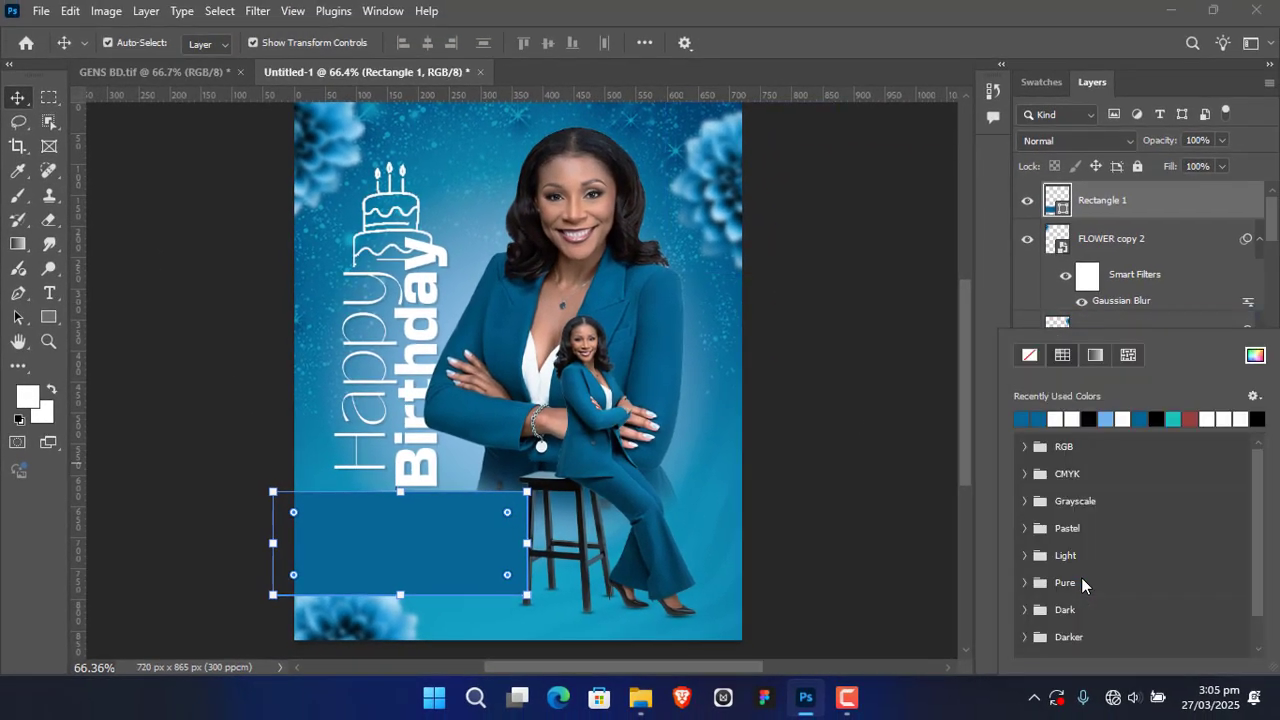
left_click(1030, 356)
left_click(1125, 211)
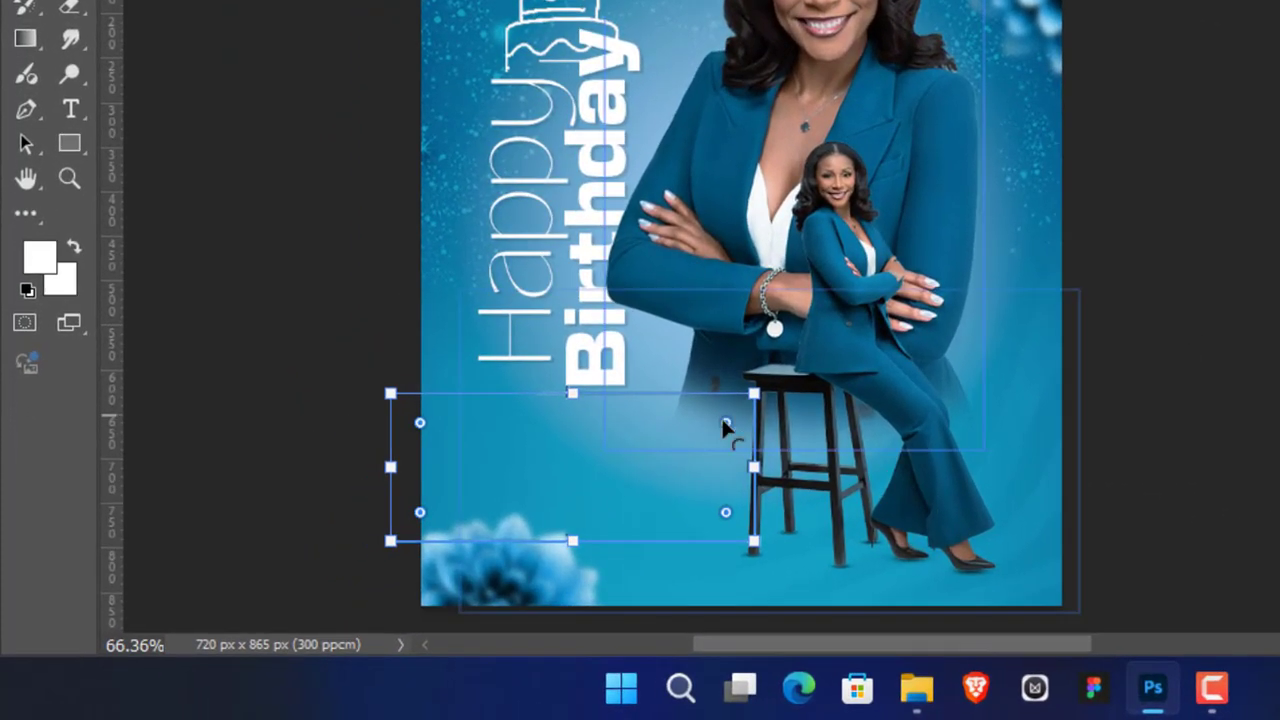
Step: Round all four corners of the outlined rectangle and check the curves against the stool and lower-left flower
left_click_drag(724, 421, 713, 428)
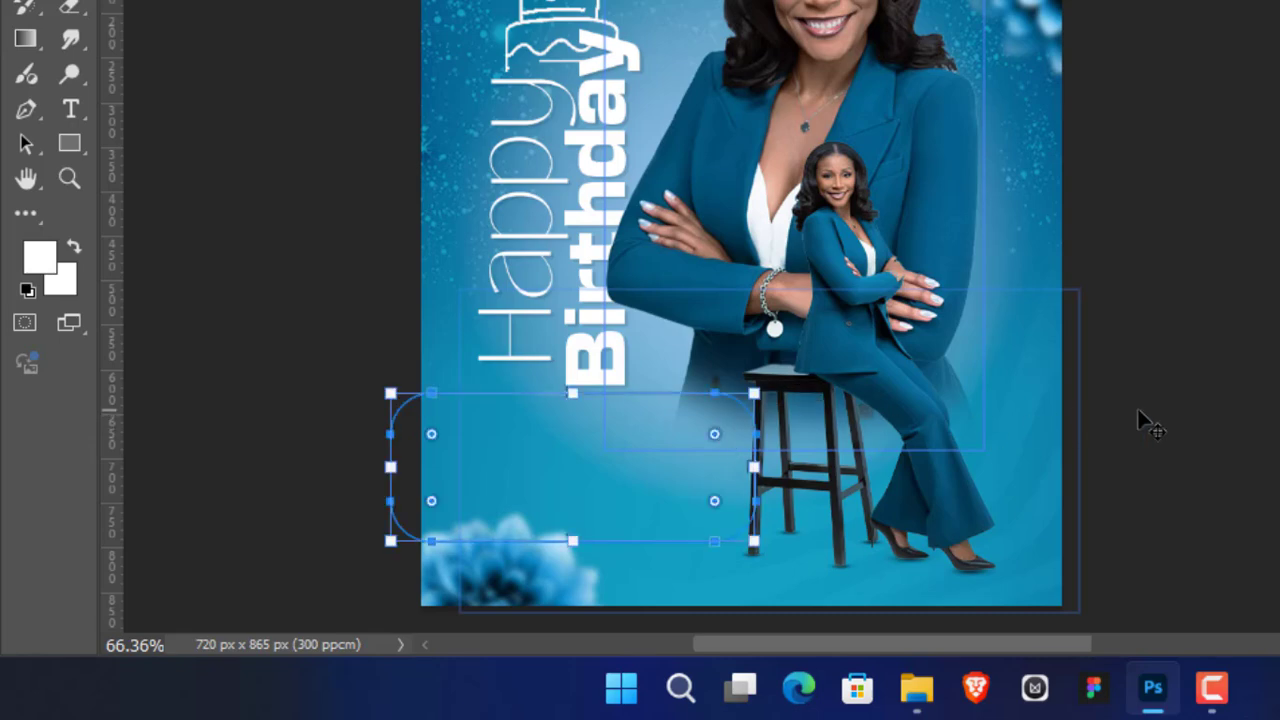
left_click(1234, 320)
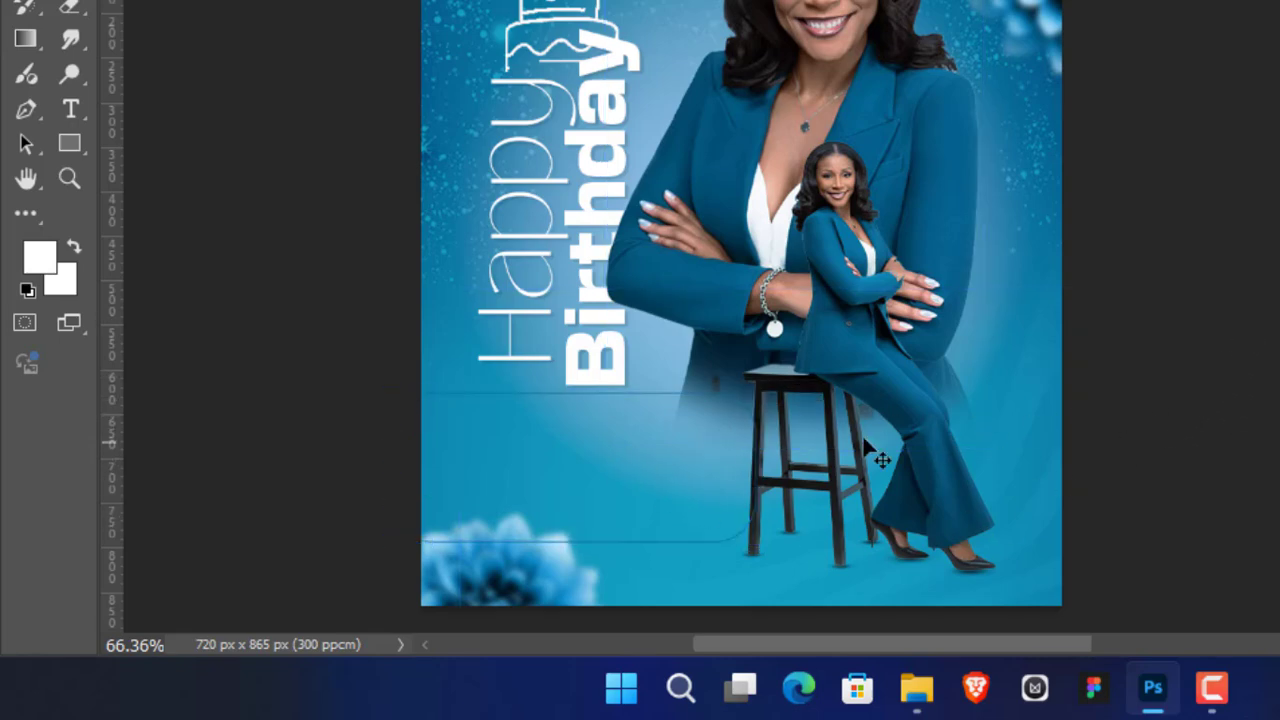
scroll(543, 443, "up", 3)
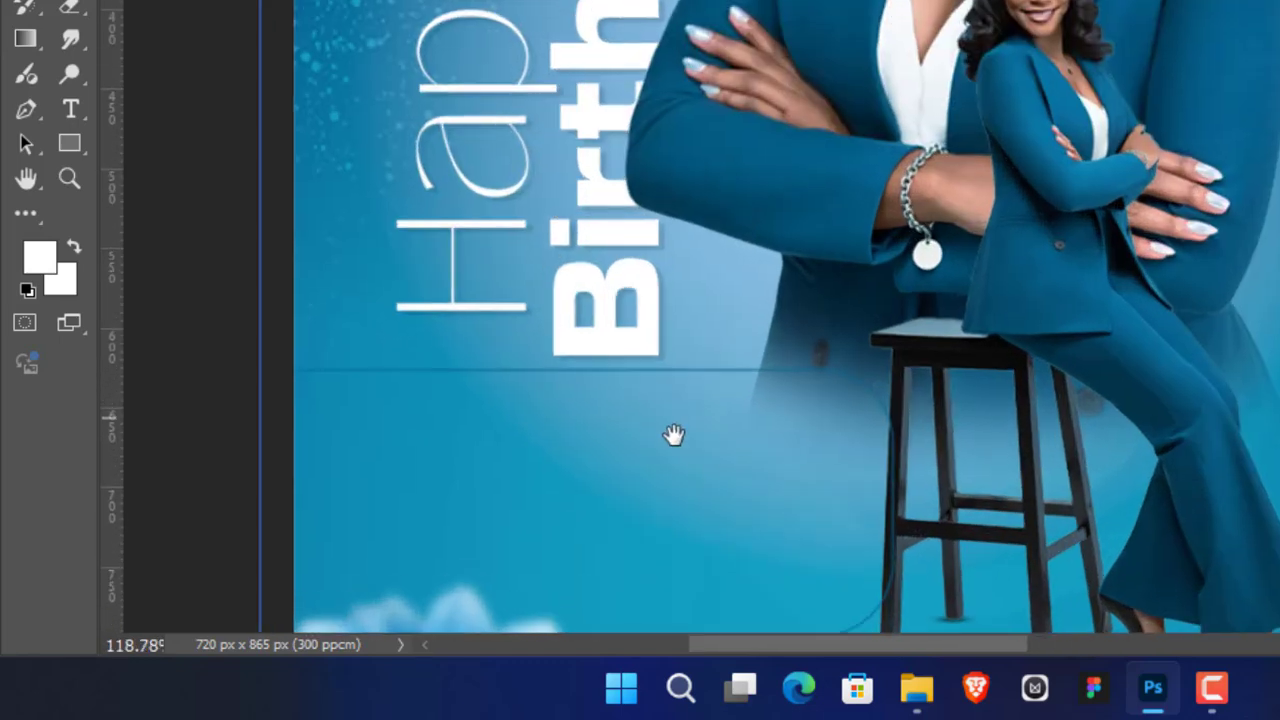
scroll(674, 349, "down", 3)
scroll(690, 350, "down", 3)
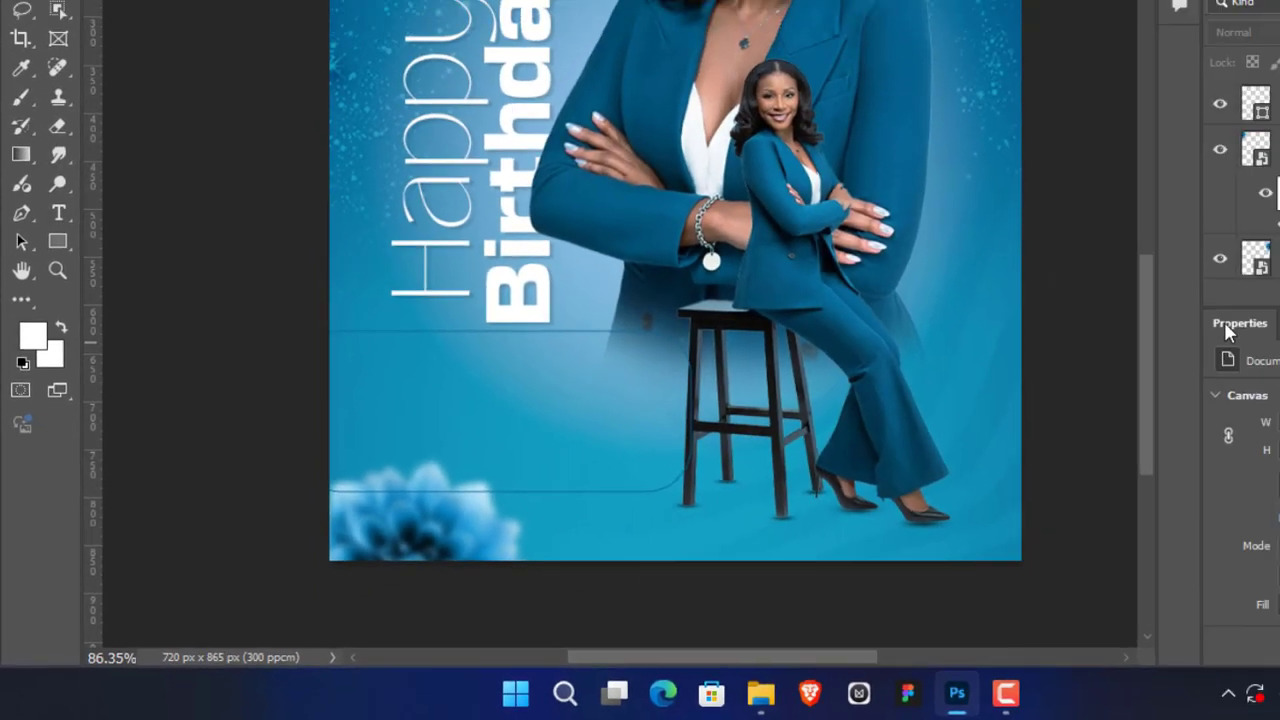
Step: Set the rounded rectangle's stroke width to 2 px
left_click(1256, 149)
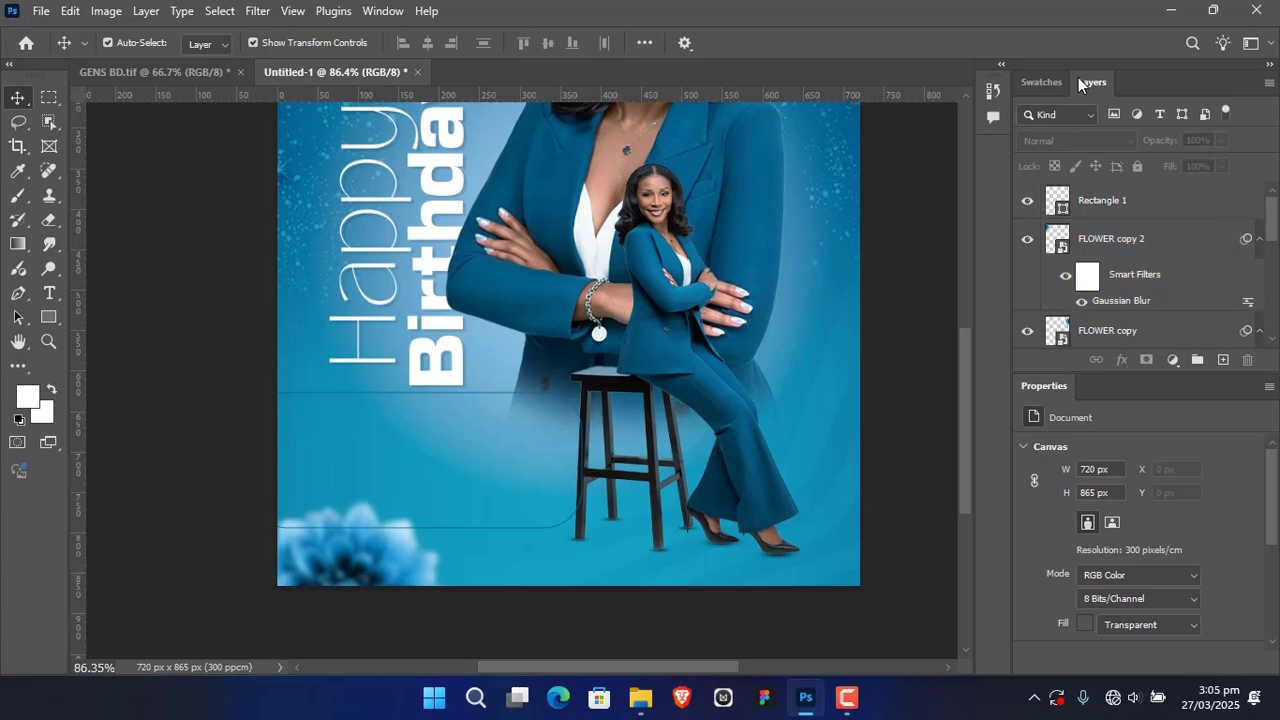
left_click(1262, 104)
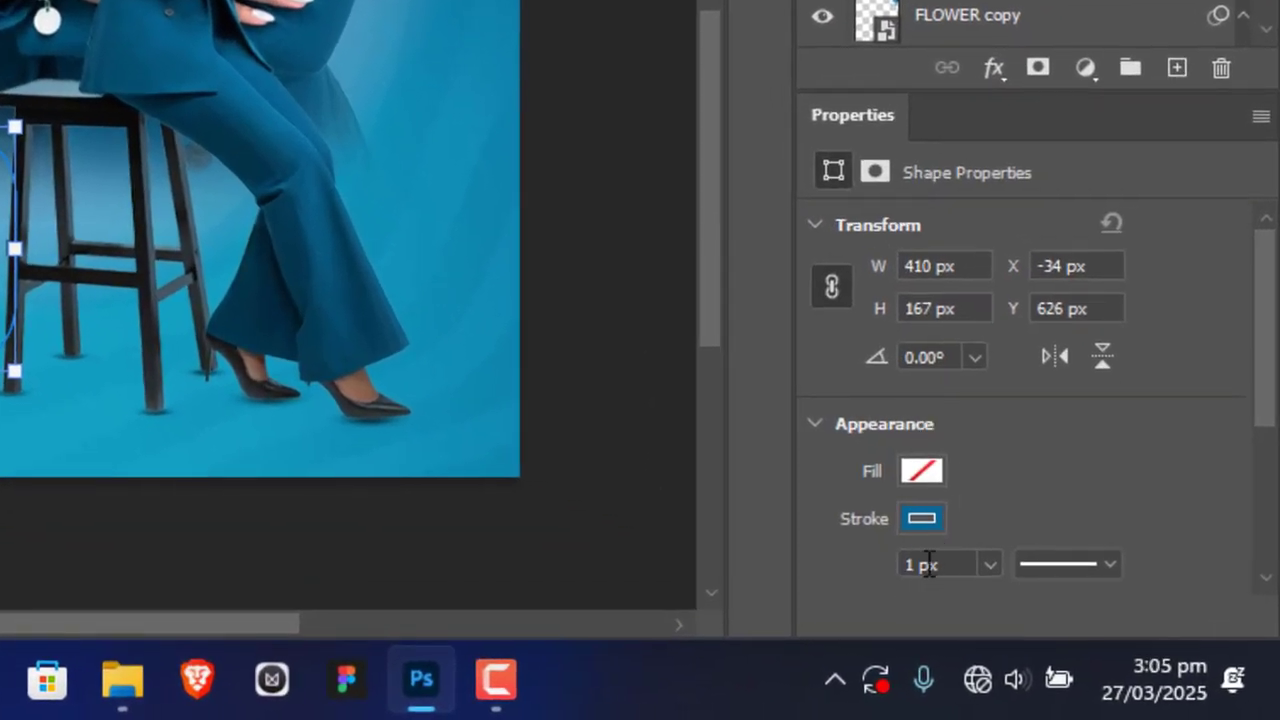
left_click(917, 566)
type("2")
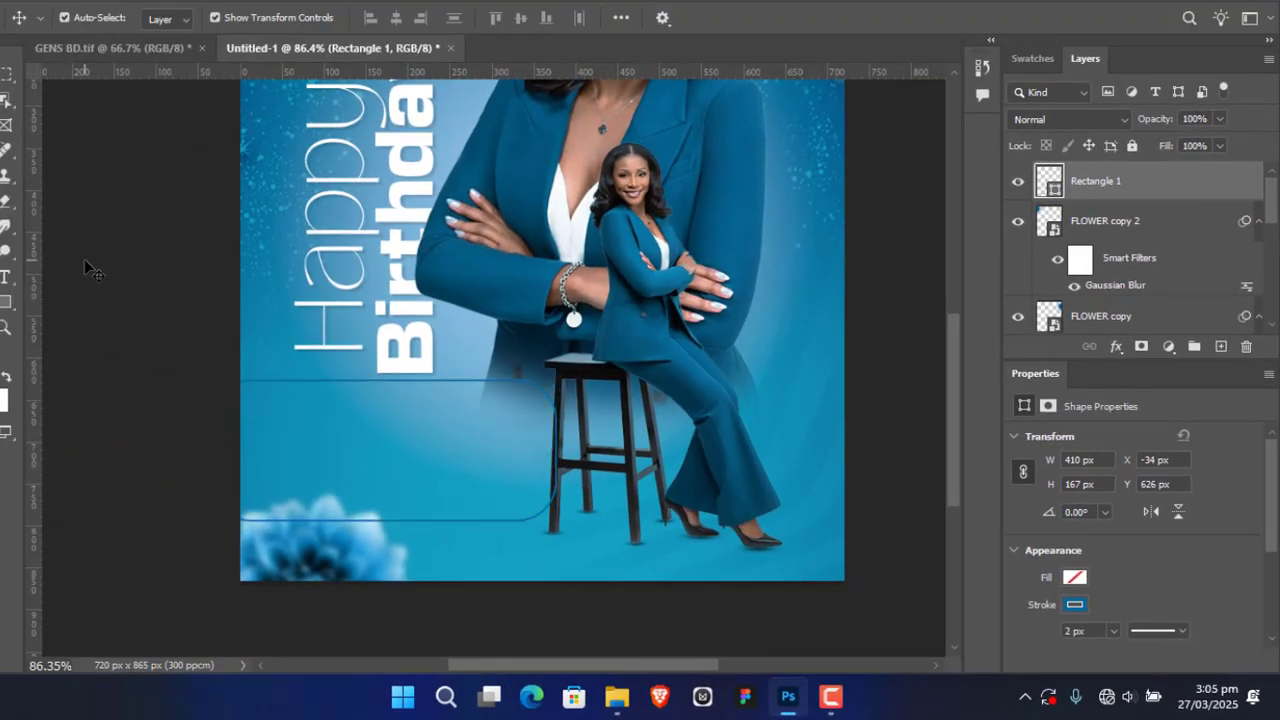
left_click(183, 362)
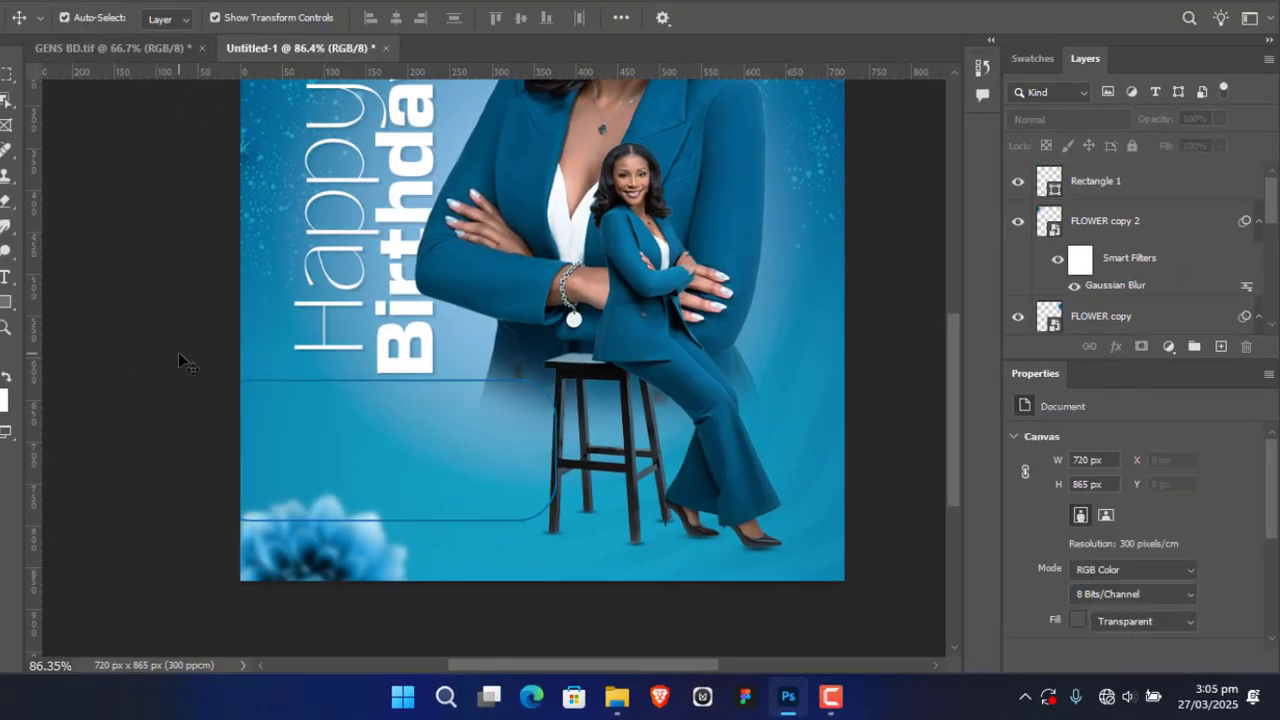
Step: Rasterize the Rectangle 1 shape layer
left_click(1137, 183)
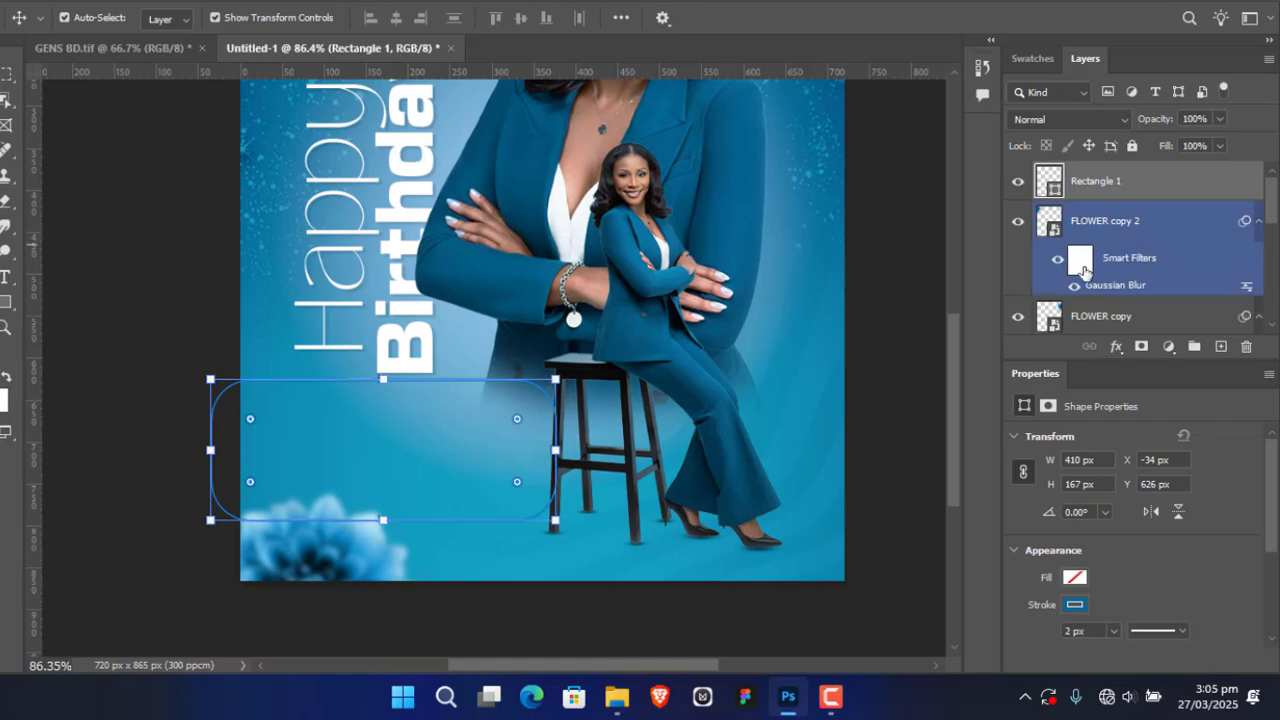
right_click(1131, 185)
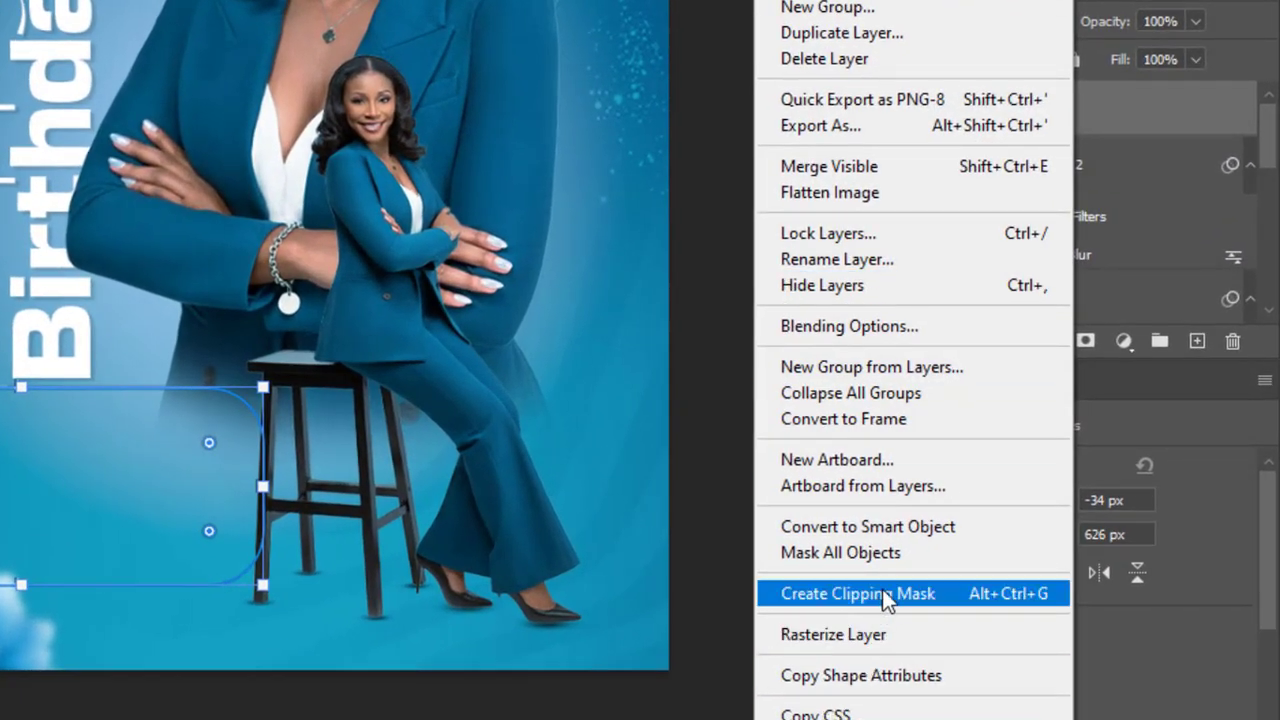
left_click(882, 634)
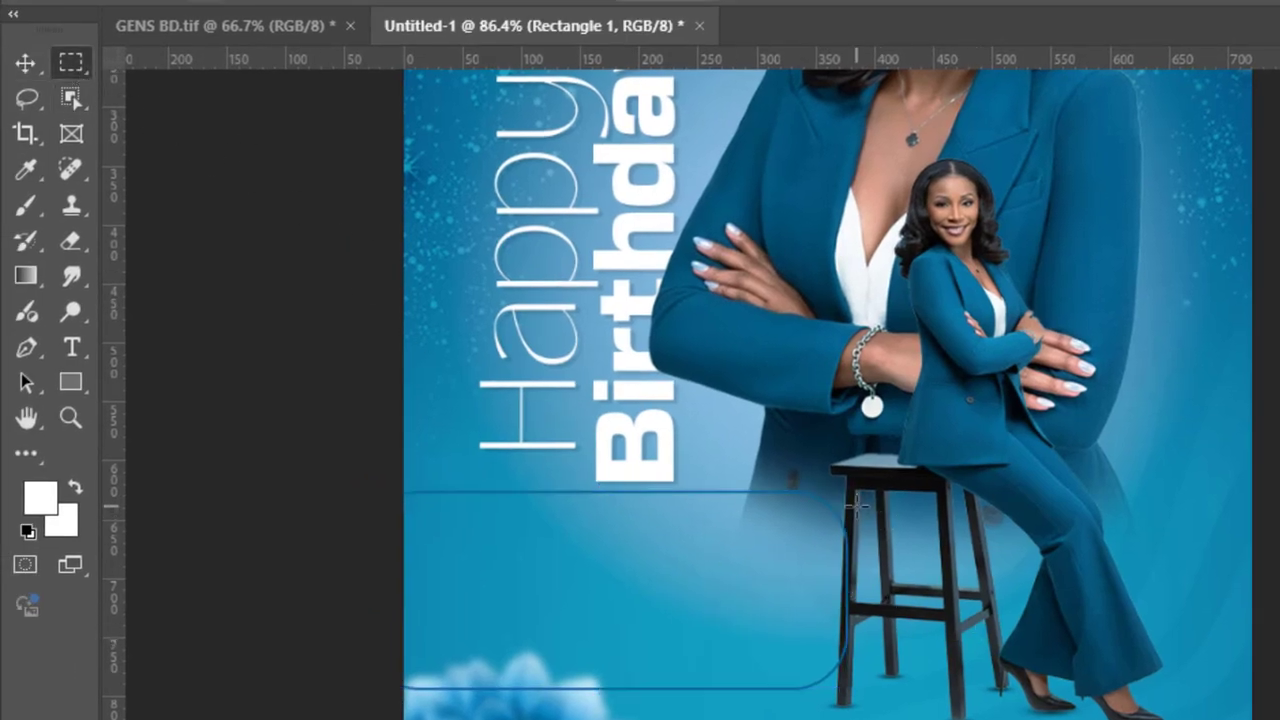
Step: Erase the part of the rounded outline that overlaps the stool's leg using a rectangular selection, and clear the selection
left_click_drag(843, 497, 954, 707)
key("BackSpace")
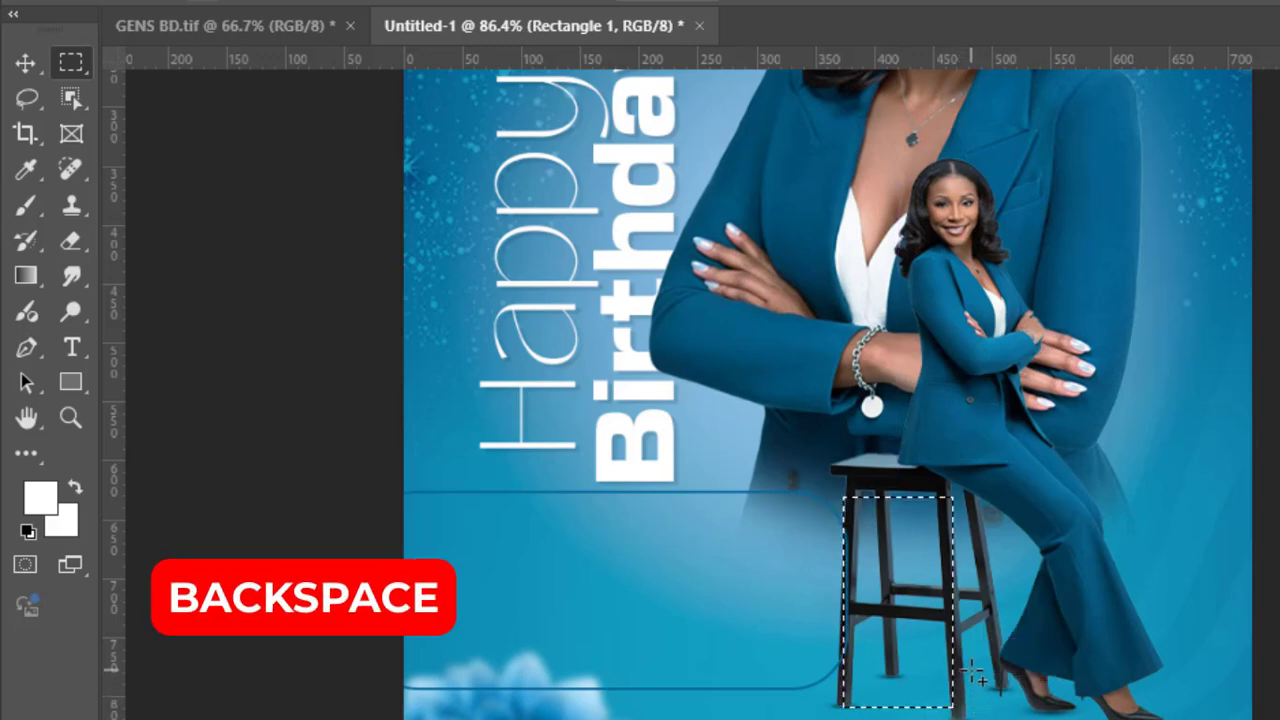
left_click(26, 64)
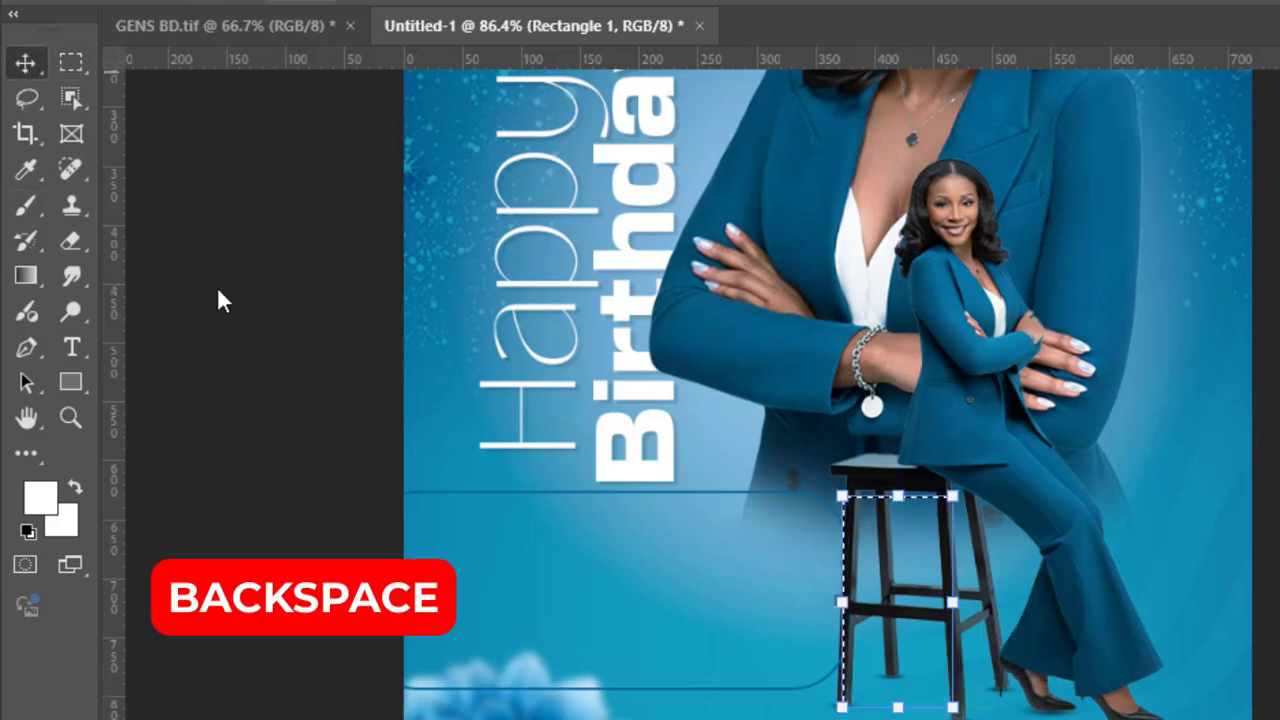
left_click(1266, 640)
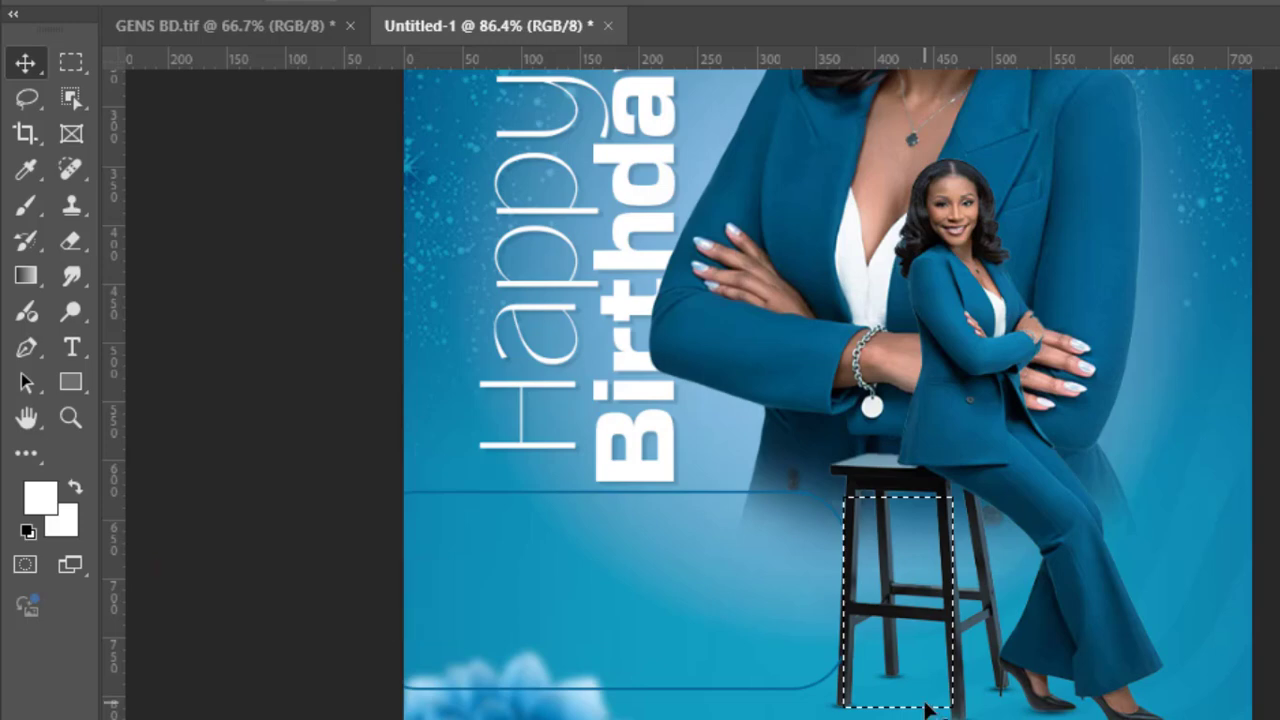
key("ctrl+d")
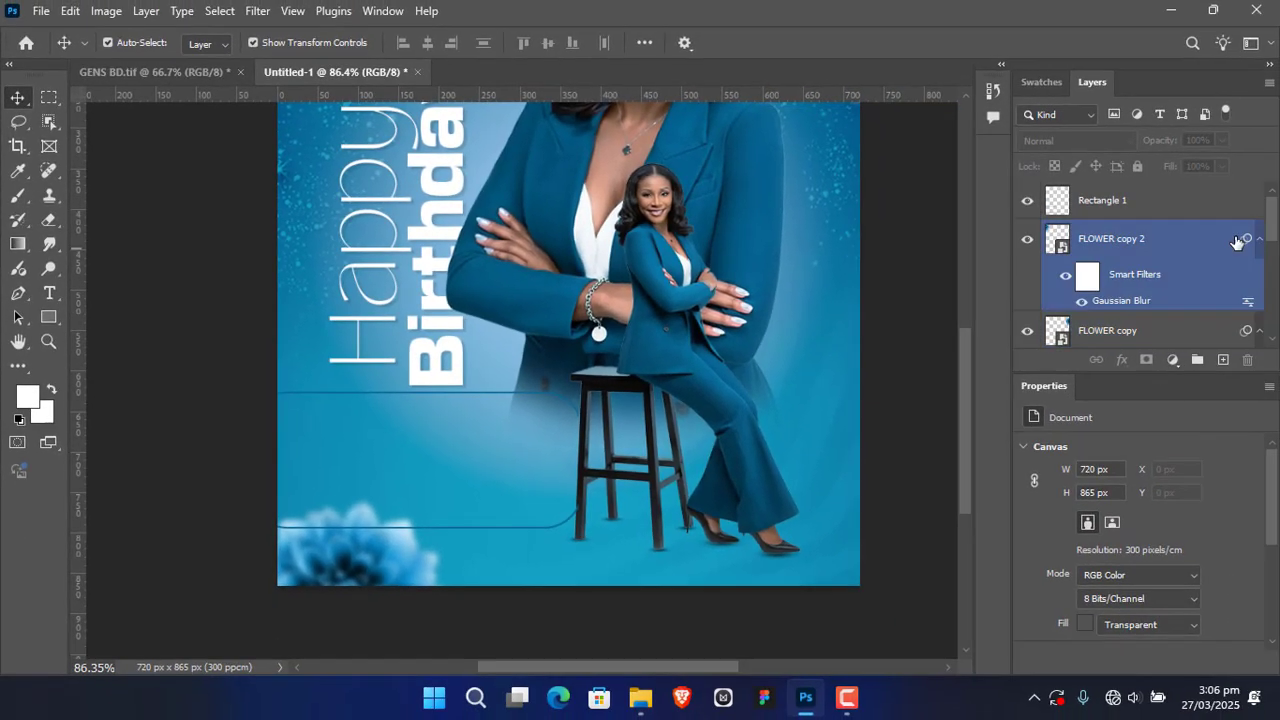
Step: Move the Rectangle 1 layer below the Model group and above the TEXT group, so the outline passes behind the stool
left_click(1201, 205)
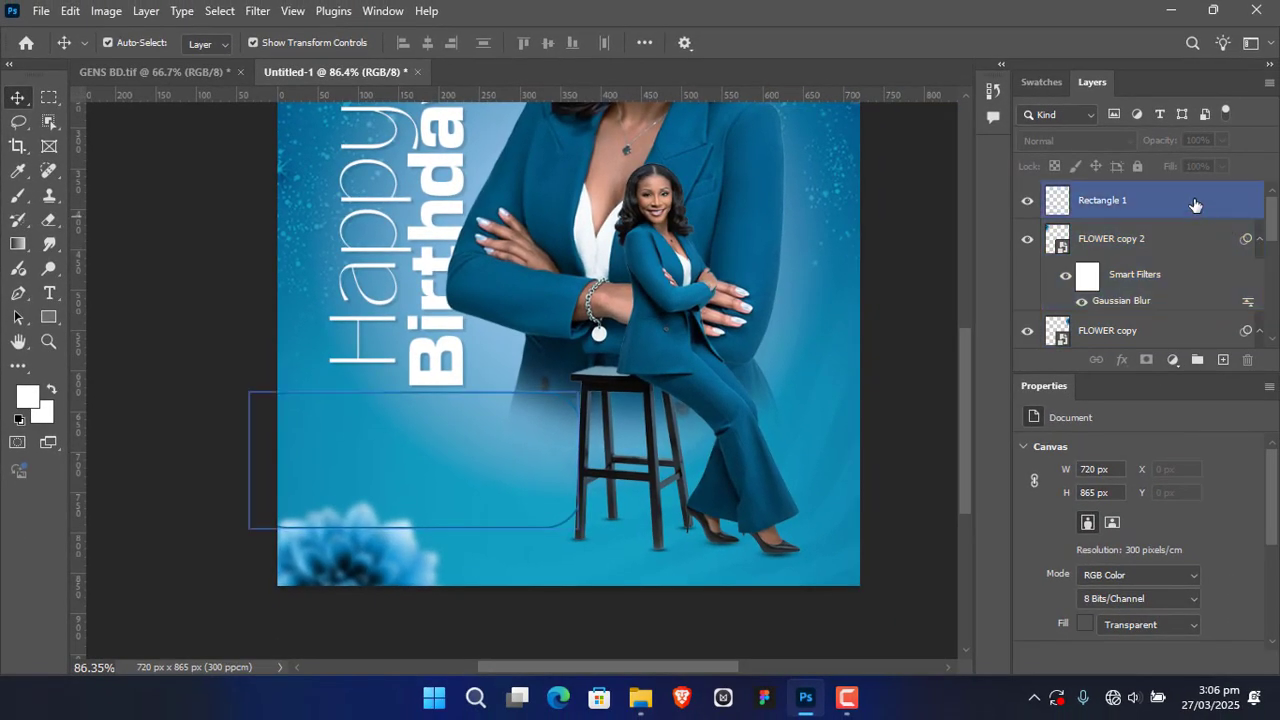
left_click_drag(1194, 205, 1177, 288)
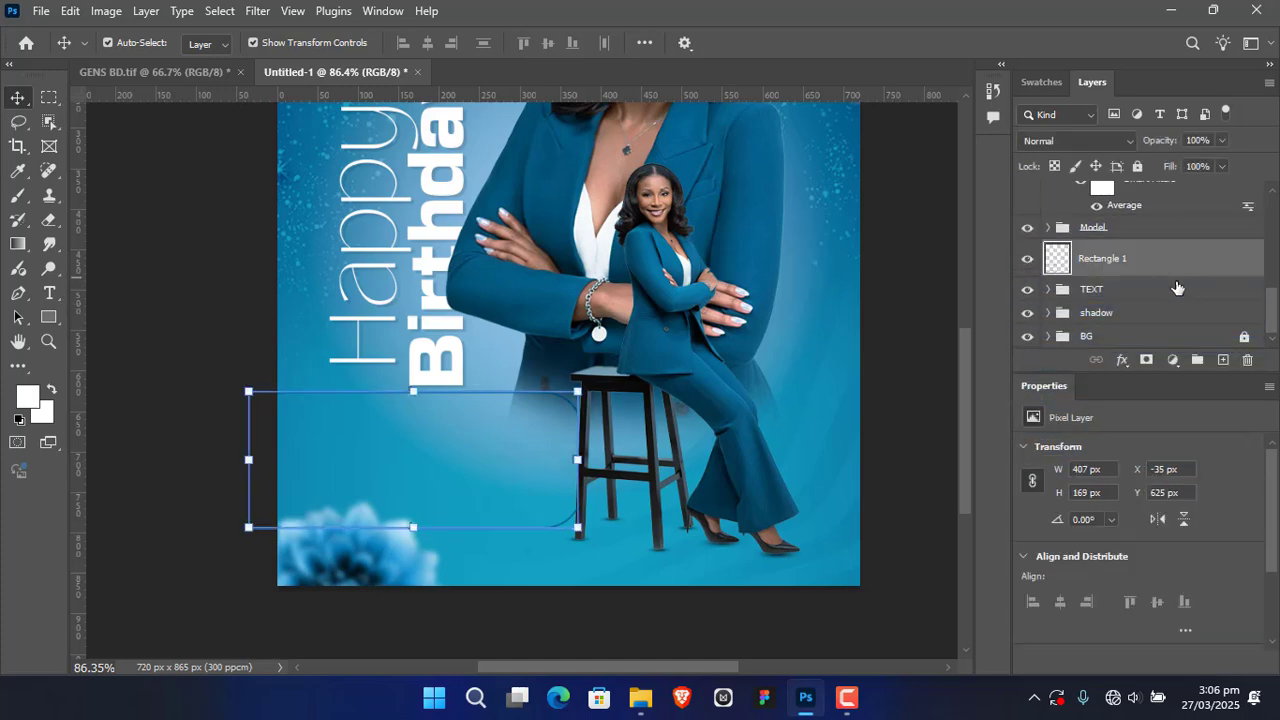
left_click(923, 394)
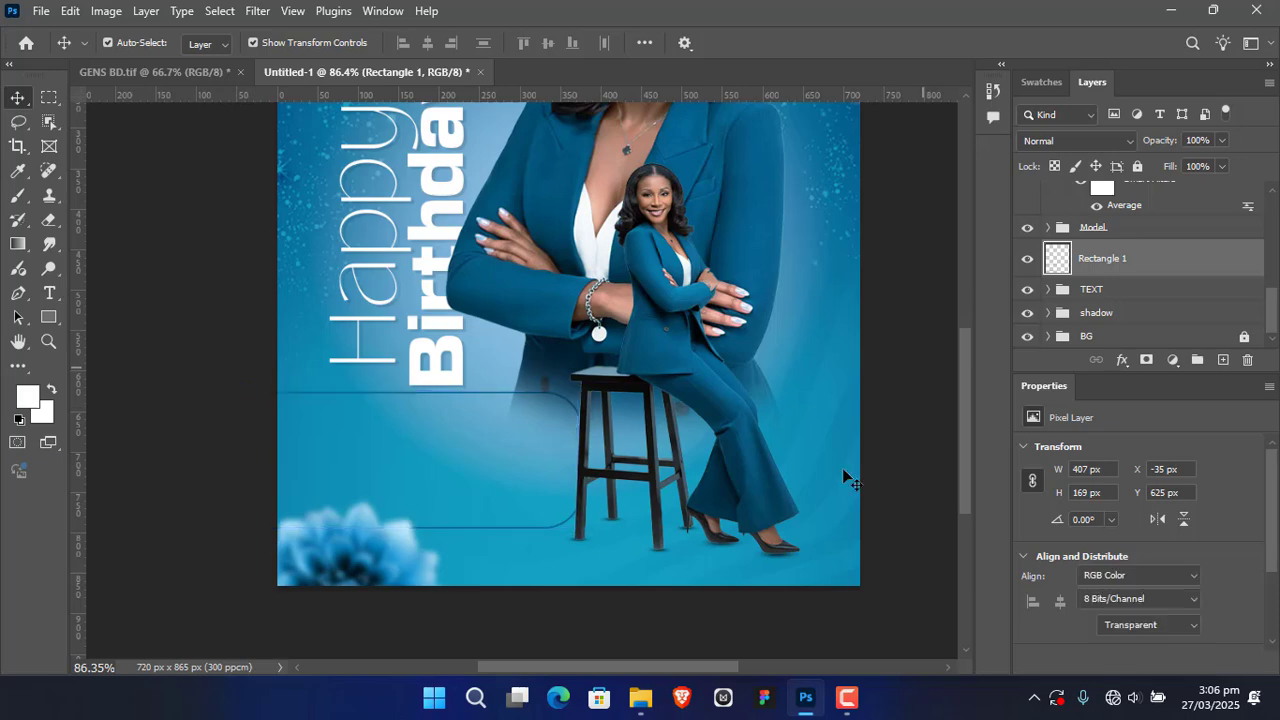
left_click(612, 522)
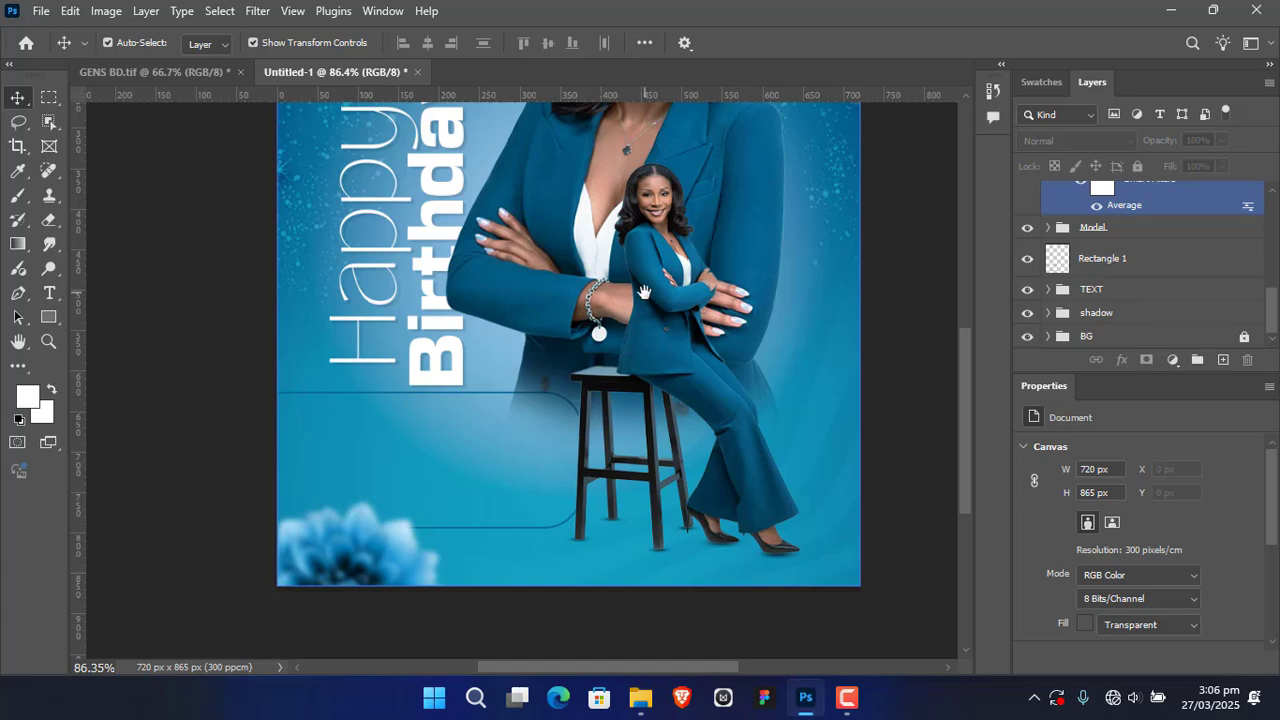
Step: Examine the wish paragraph and its box in GENS BD.tif as a reference for the new box
left_click_drag(644, 292, 616, 350)
left_click(218, 132)
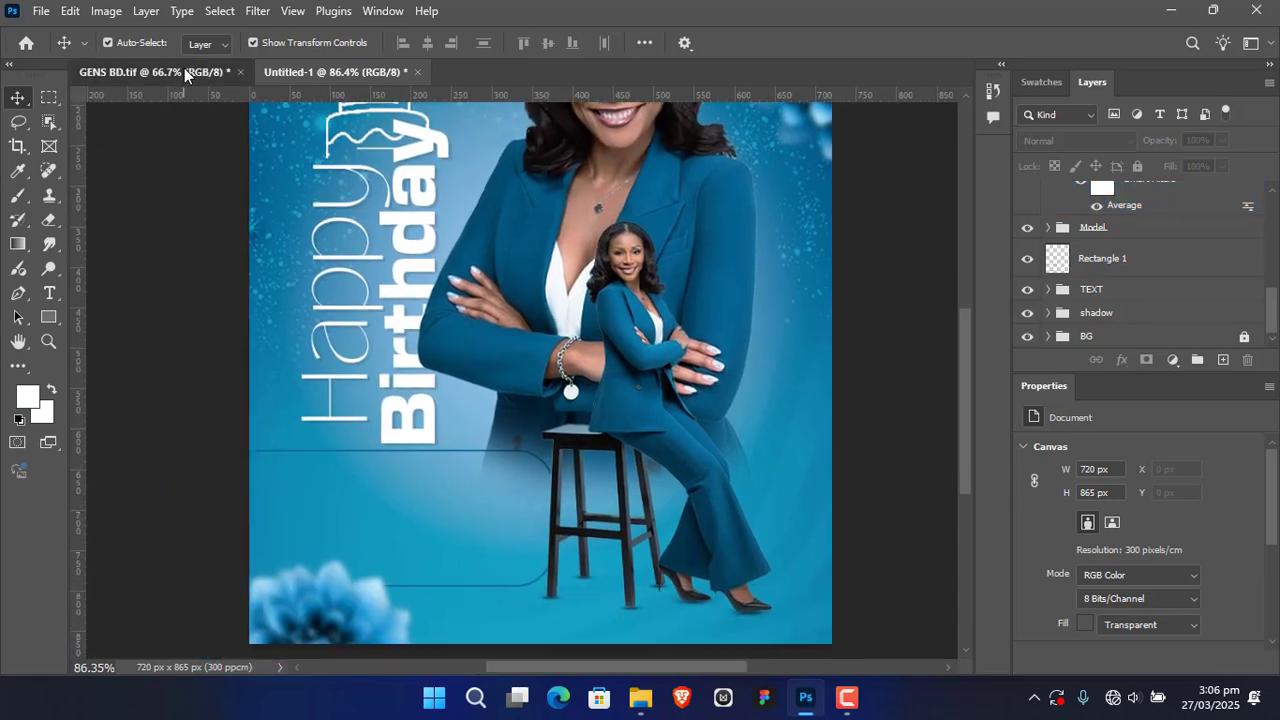
left_click(184, 75)
left_click(445, 547)
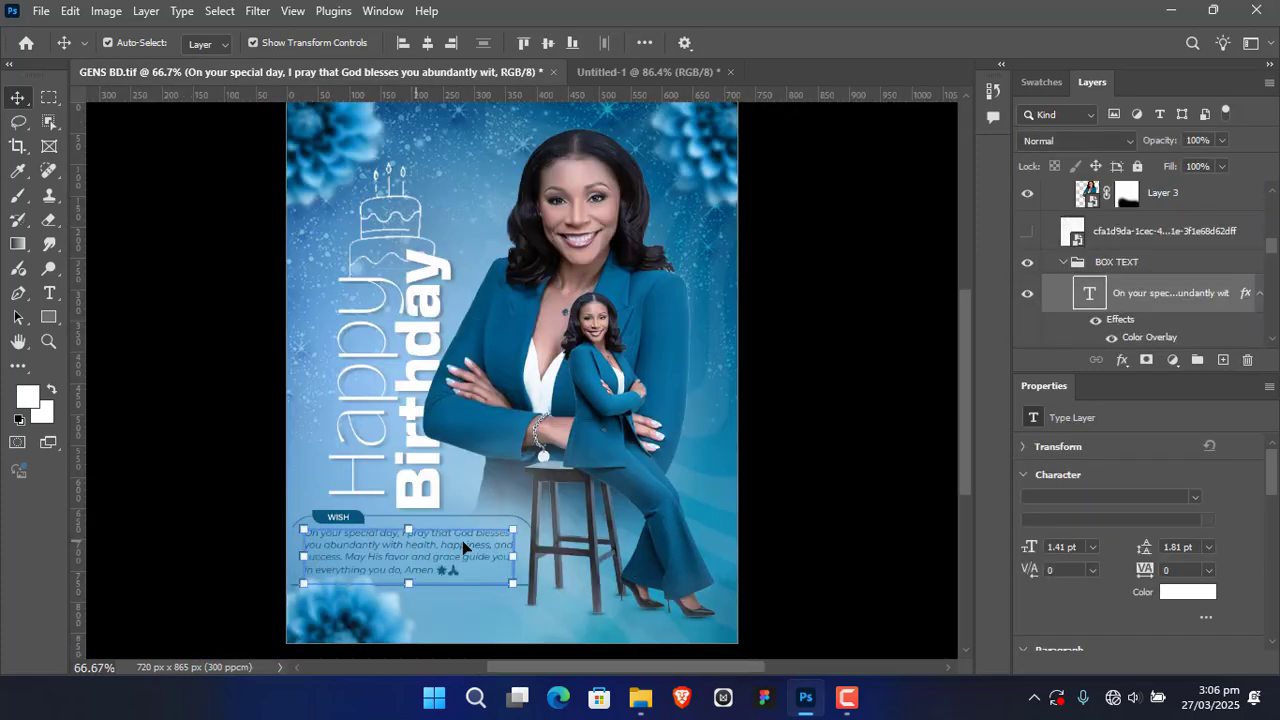
left_click(641, 70)
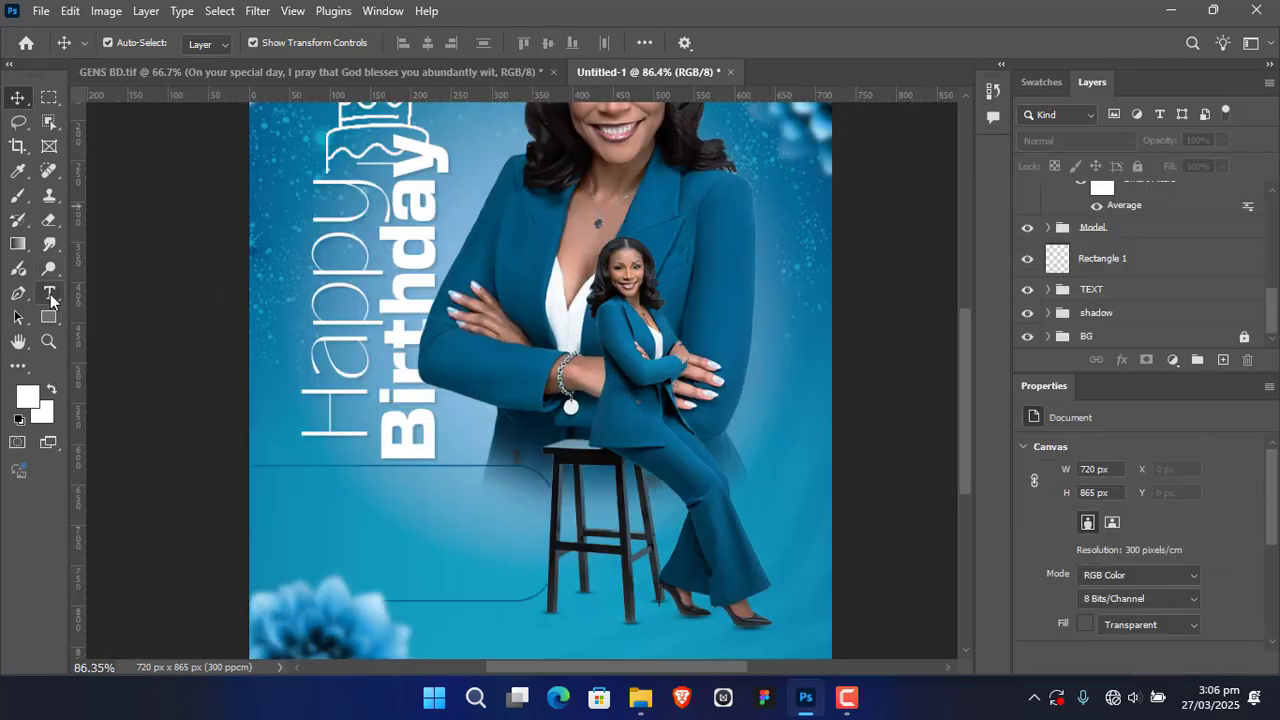
left_click(49, 294)
left_click_drag(326, 516, 502, 576)
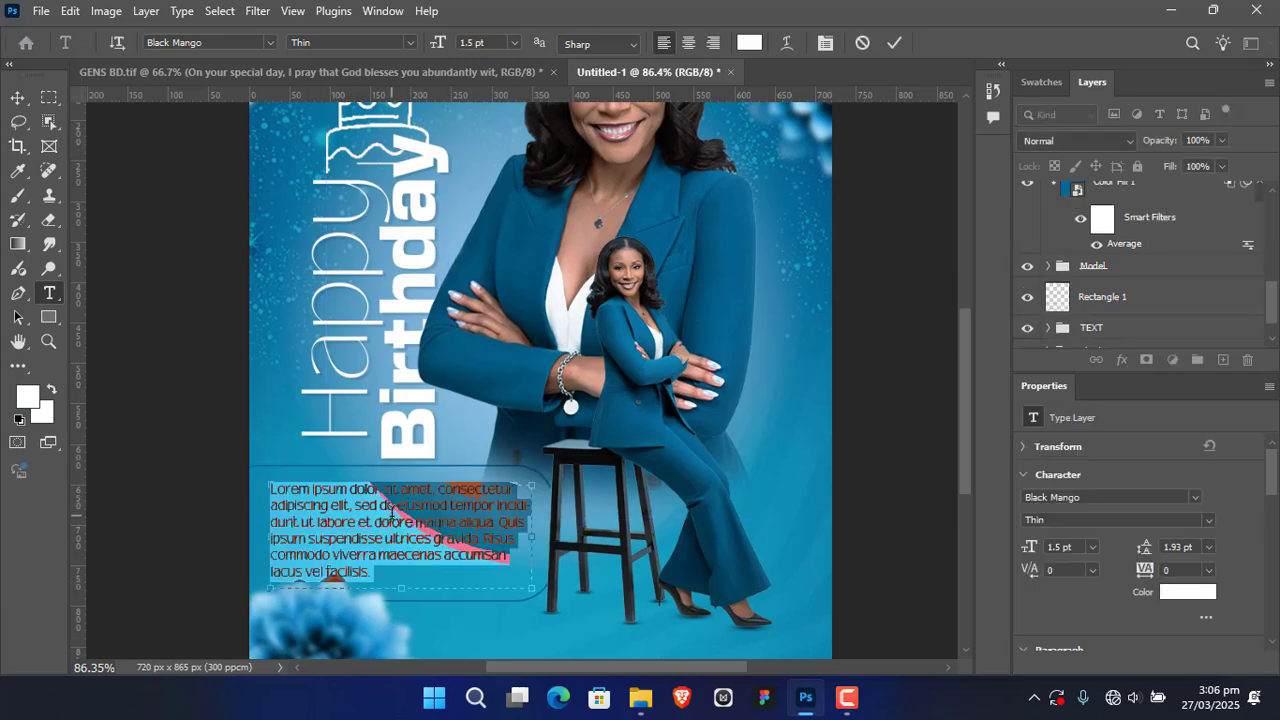
left_click(862, 42)
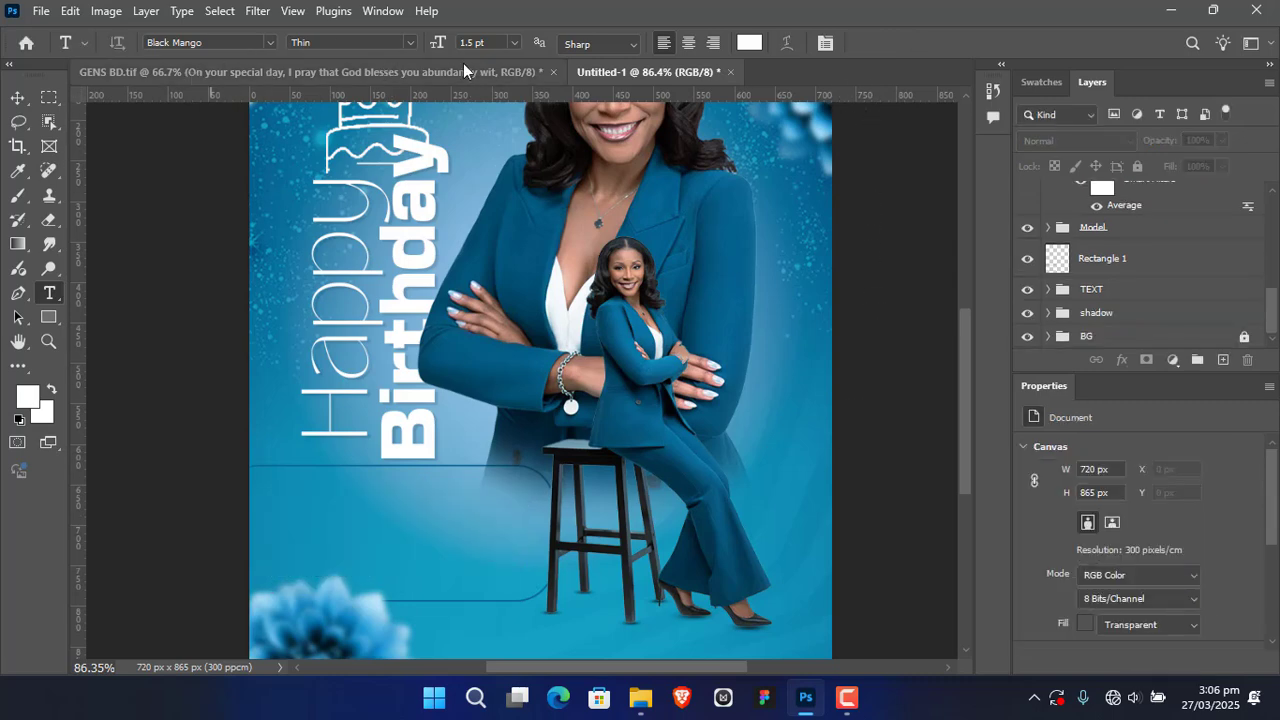
Step: Copy the wish paragraph and its horizontal line from the BOX TEXT group of GENS BD.tif into the Untitled-1 flyer
left_click(413, 72)
left_click(401, 560)
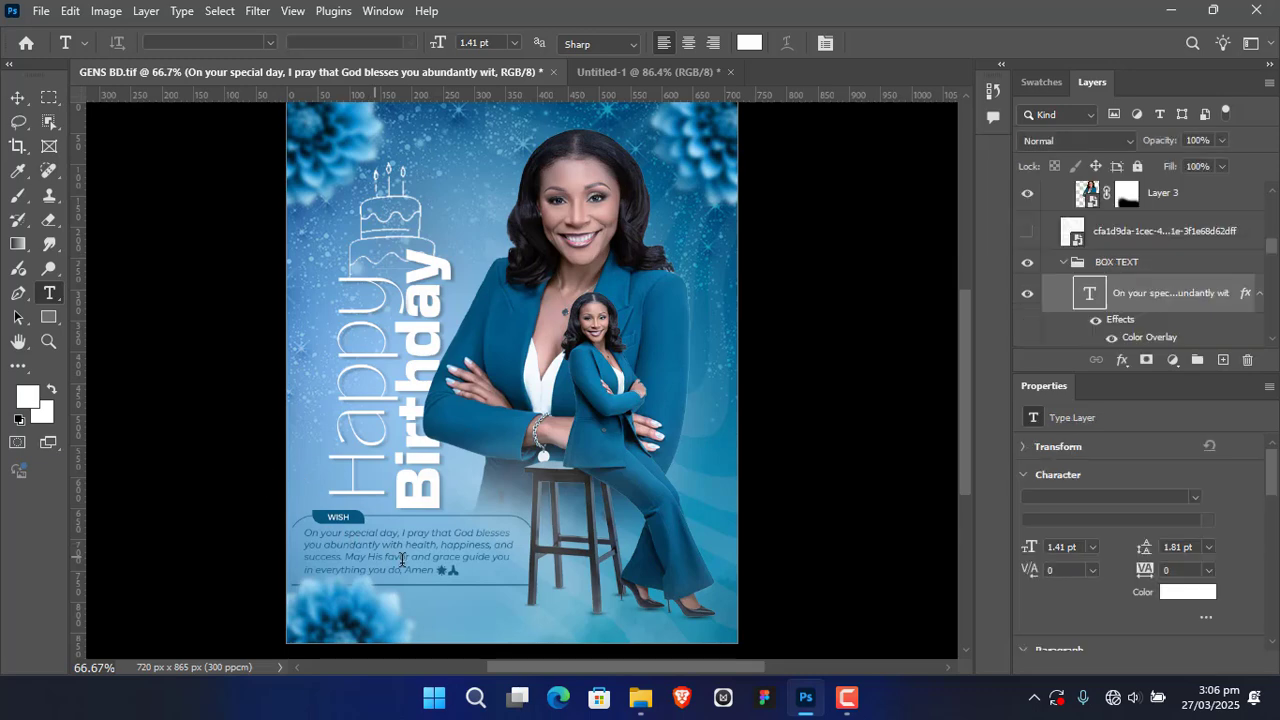
left_click(18, 97)
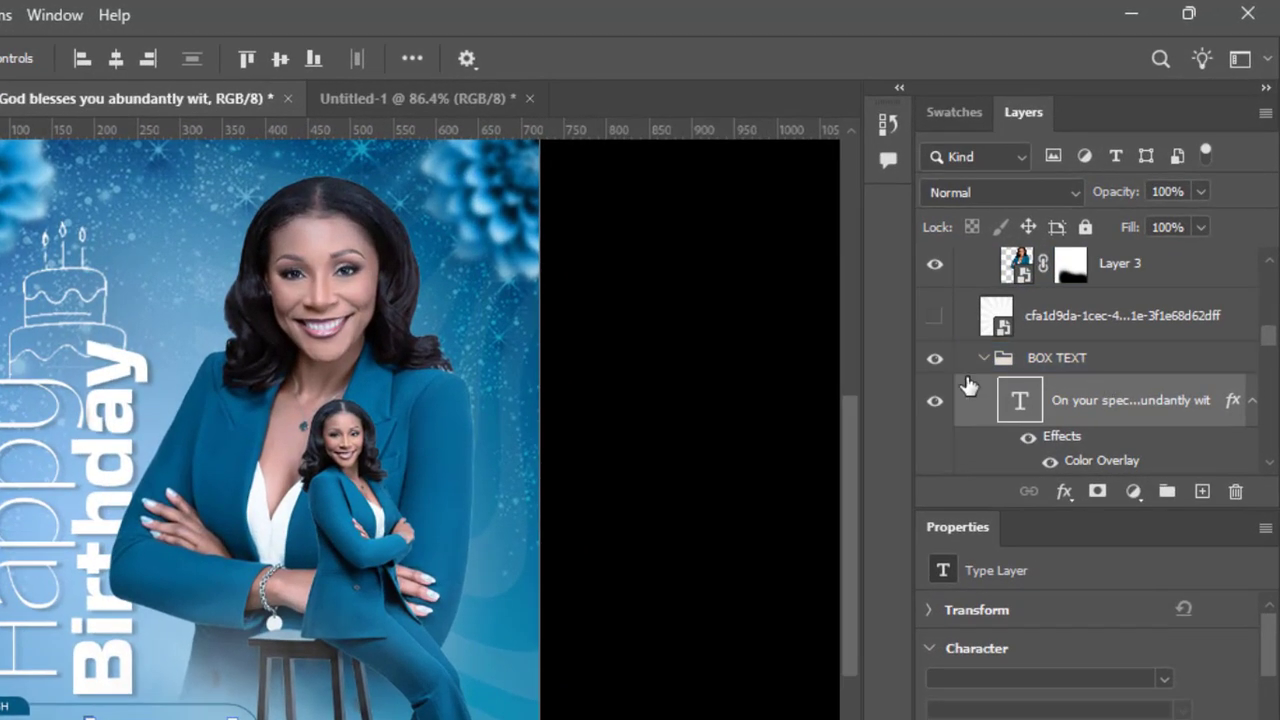
left_click(1064, 266)
left_click(984, 362)
left_click_drag(1190, 363, 570, 373)
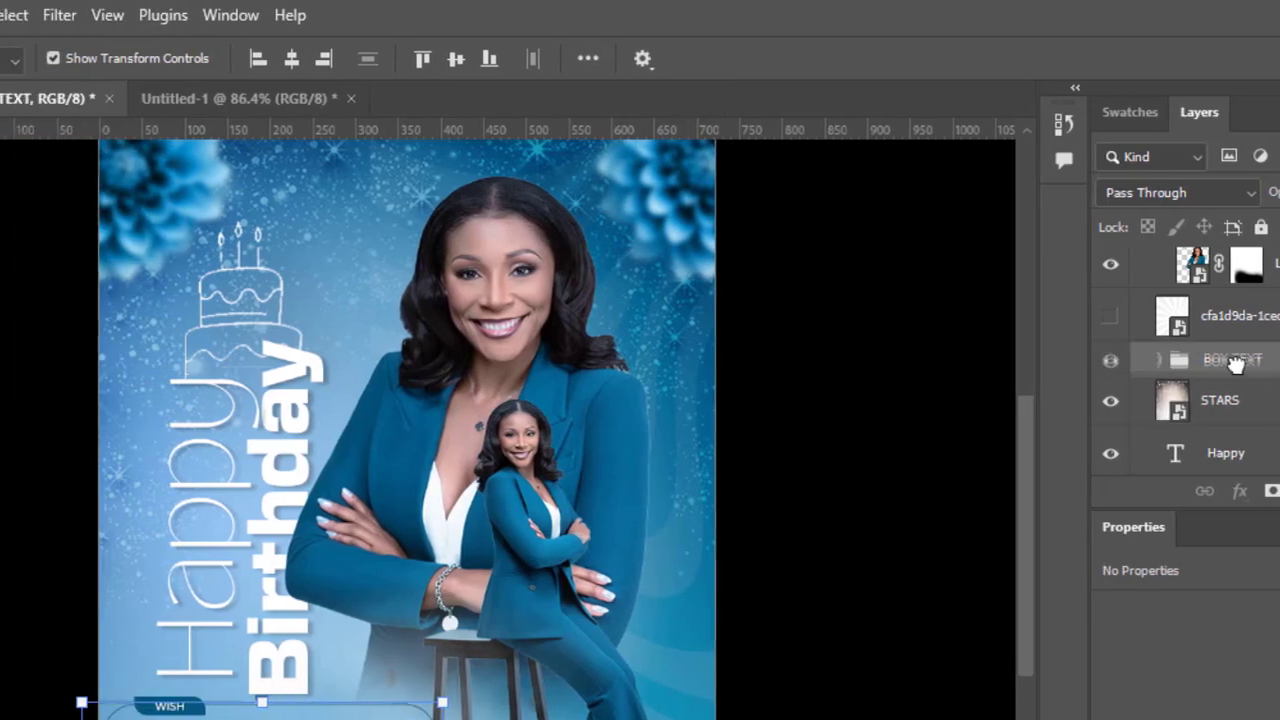
left_click_drag(1032, 373, 538, 102)
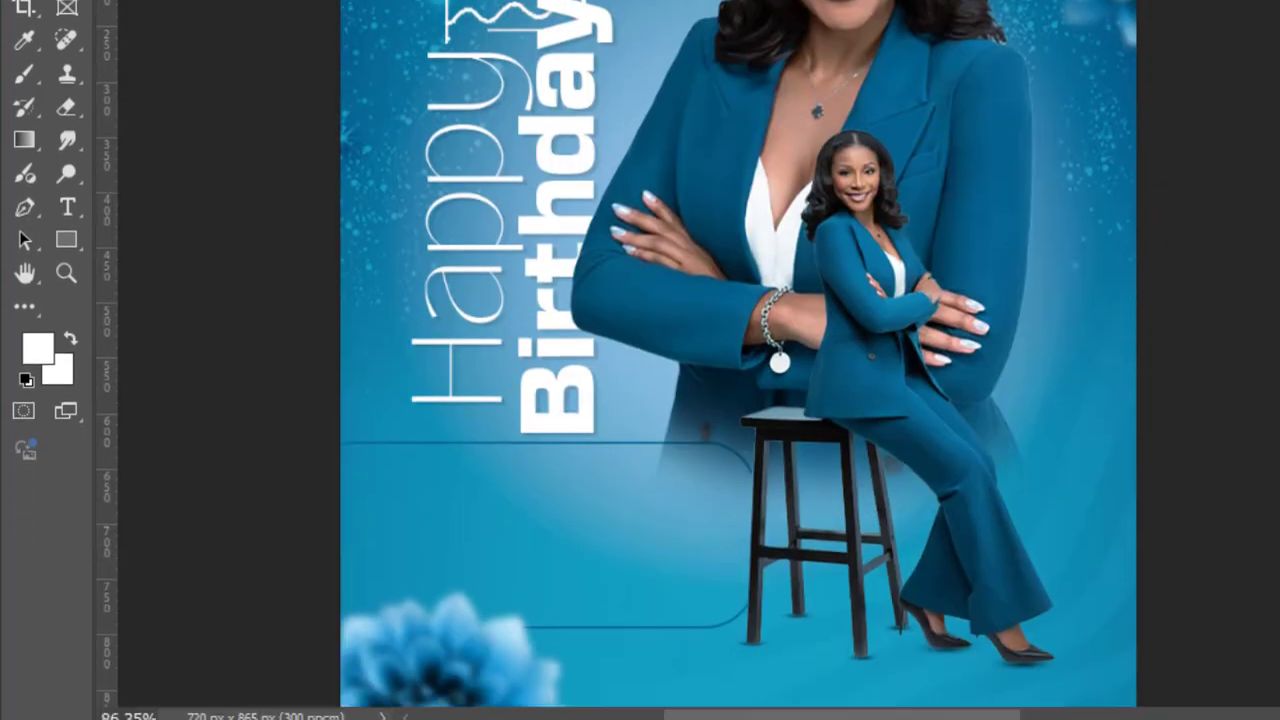
left_click_drag(540, 5, 691, 539)
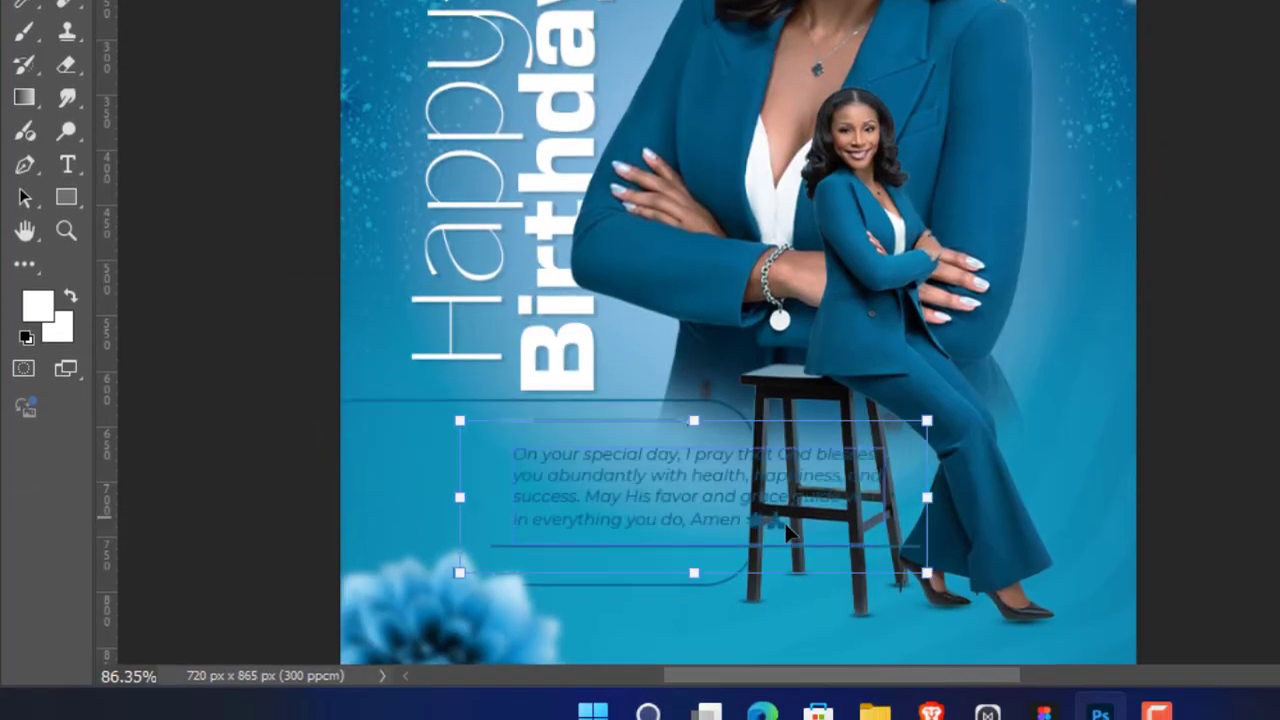
Step: Move the wish paragraph left into the rounded box, clear of the stool, above the lower-left flower
left_click_drag(661, 477, 511, 468)
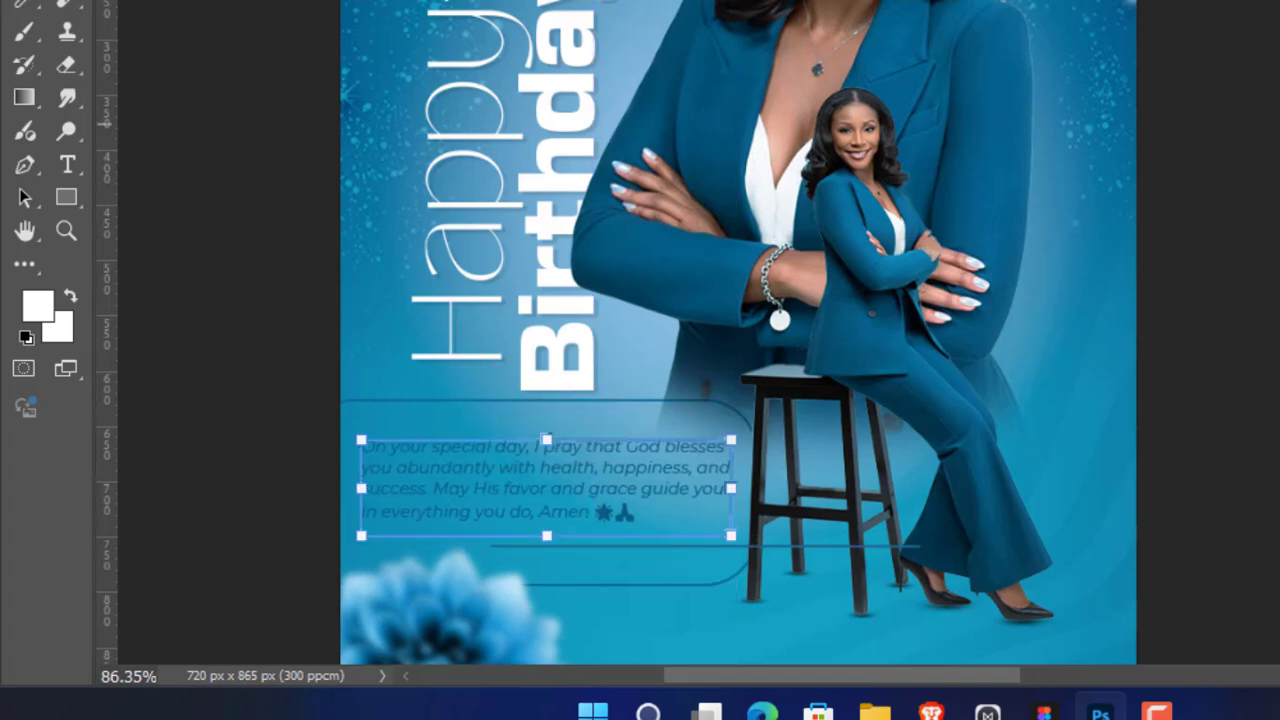
left_click(1253, 429)
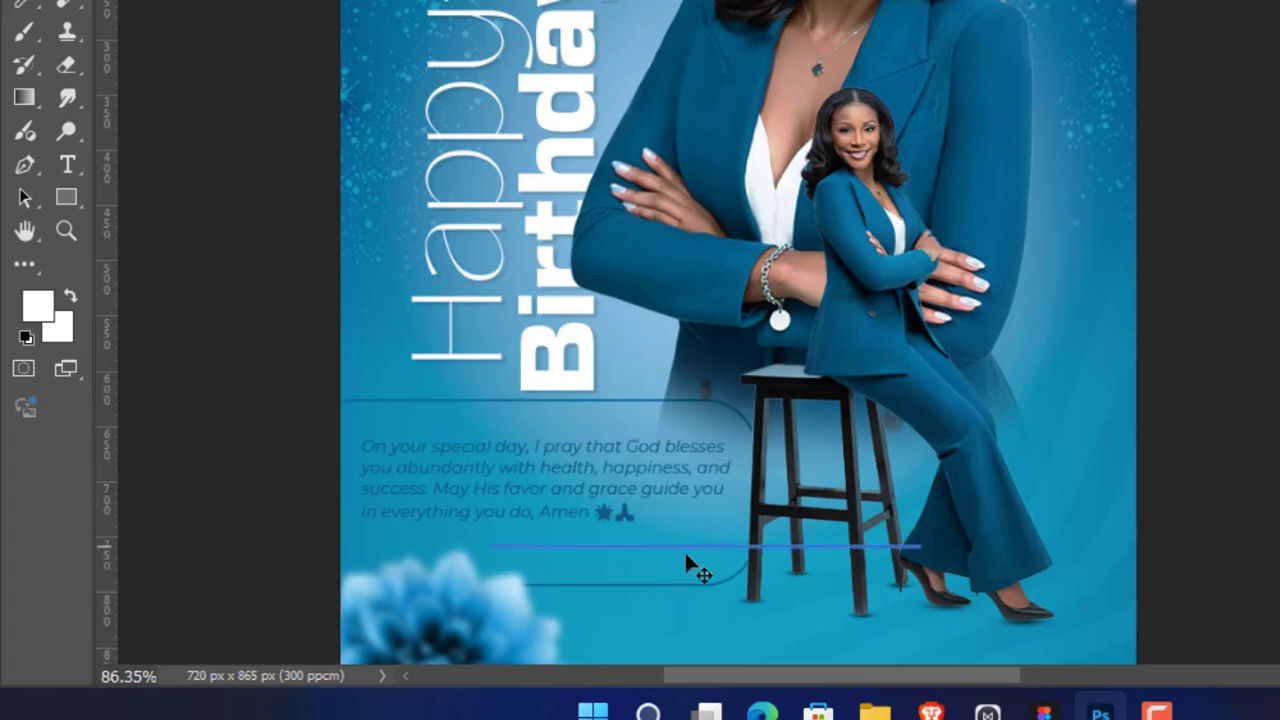
left_click(812, 598)
left_click(829, 144)
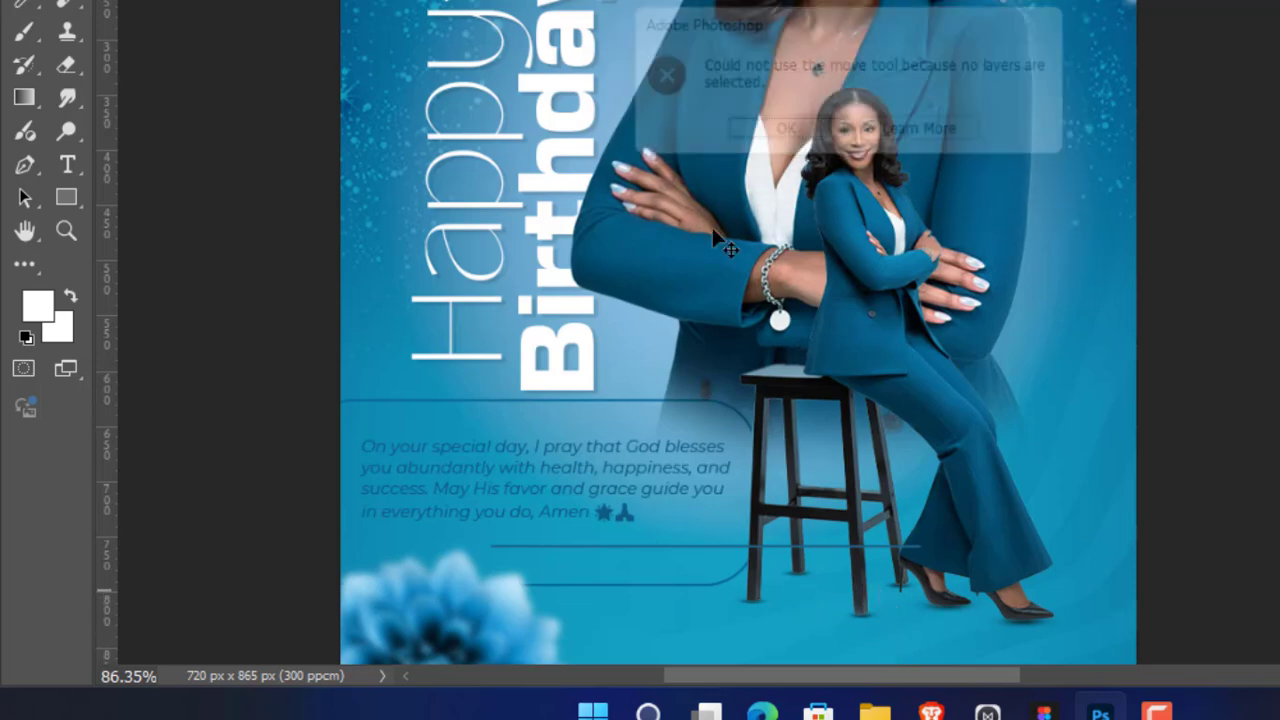
Step: Move the horizontal line left into the wish box beneath the paragraph, ending at the stool, and hide the transform controls
left_click(655, 546)
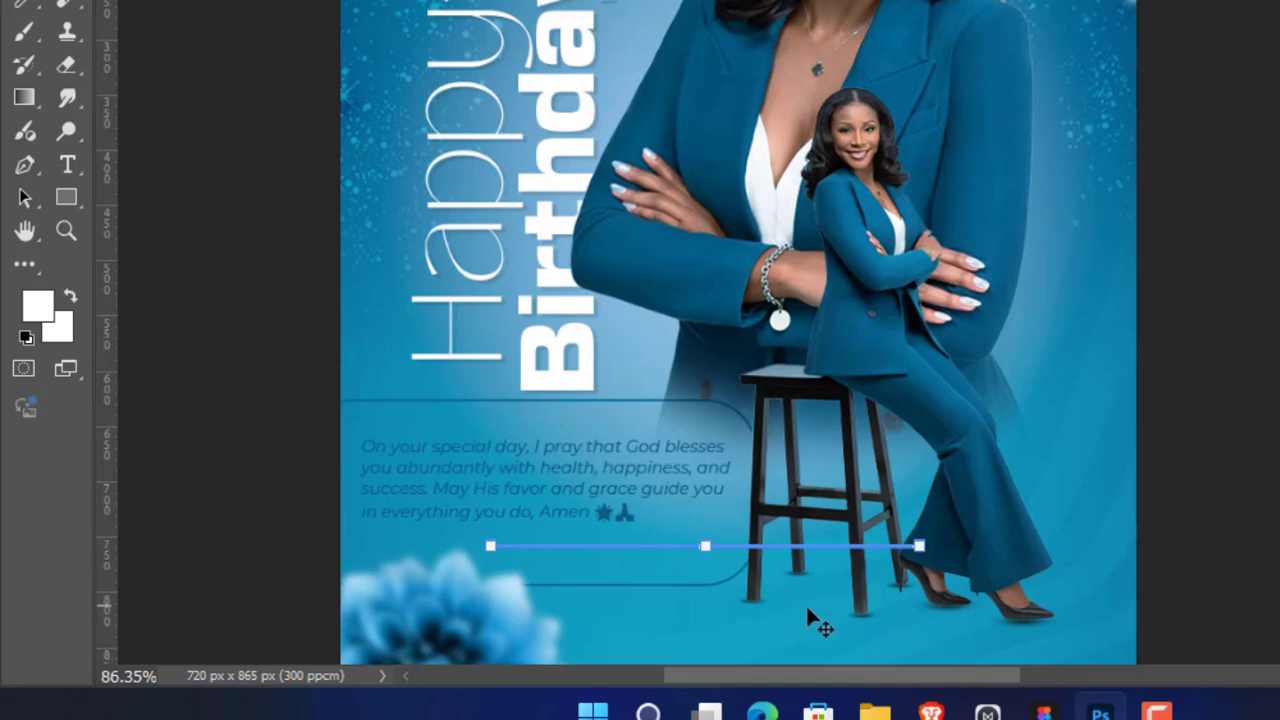
left_click_drag(808, 614, 626, 587)
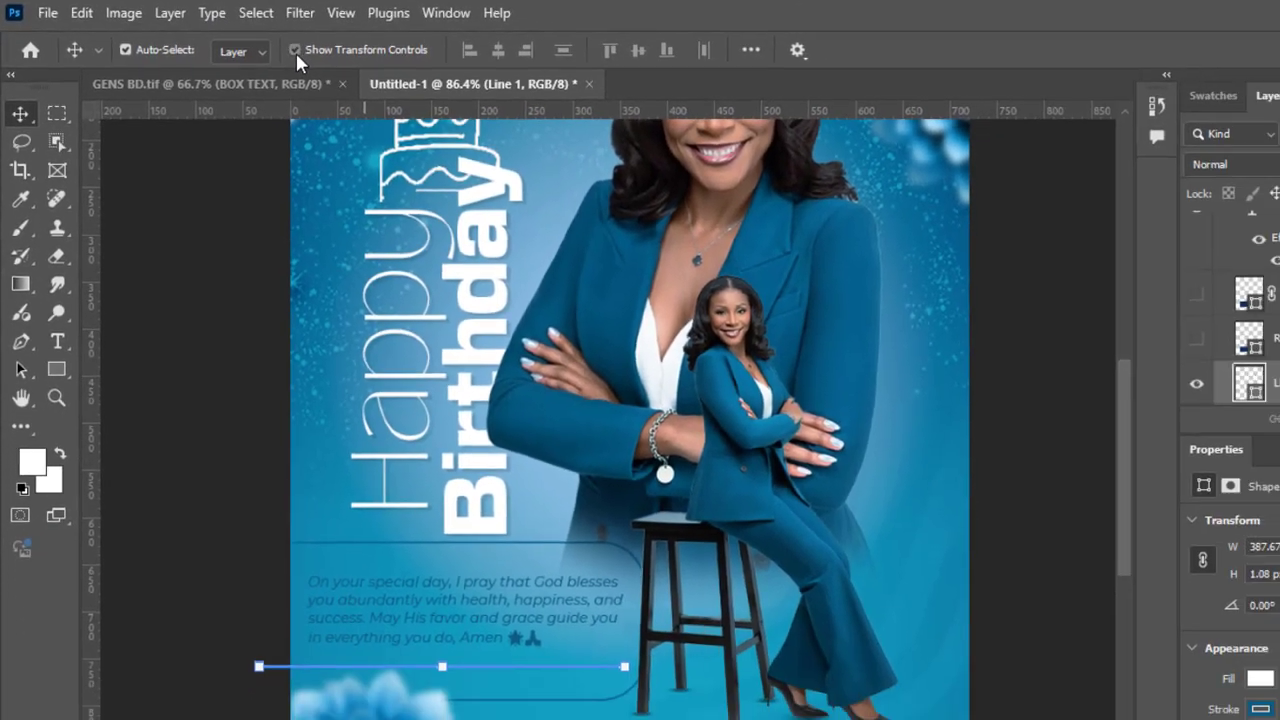
left_click(345, 59)
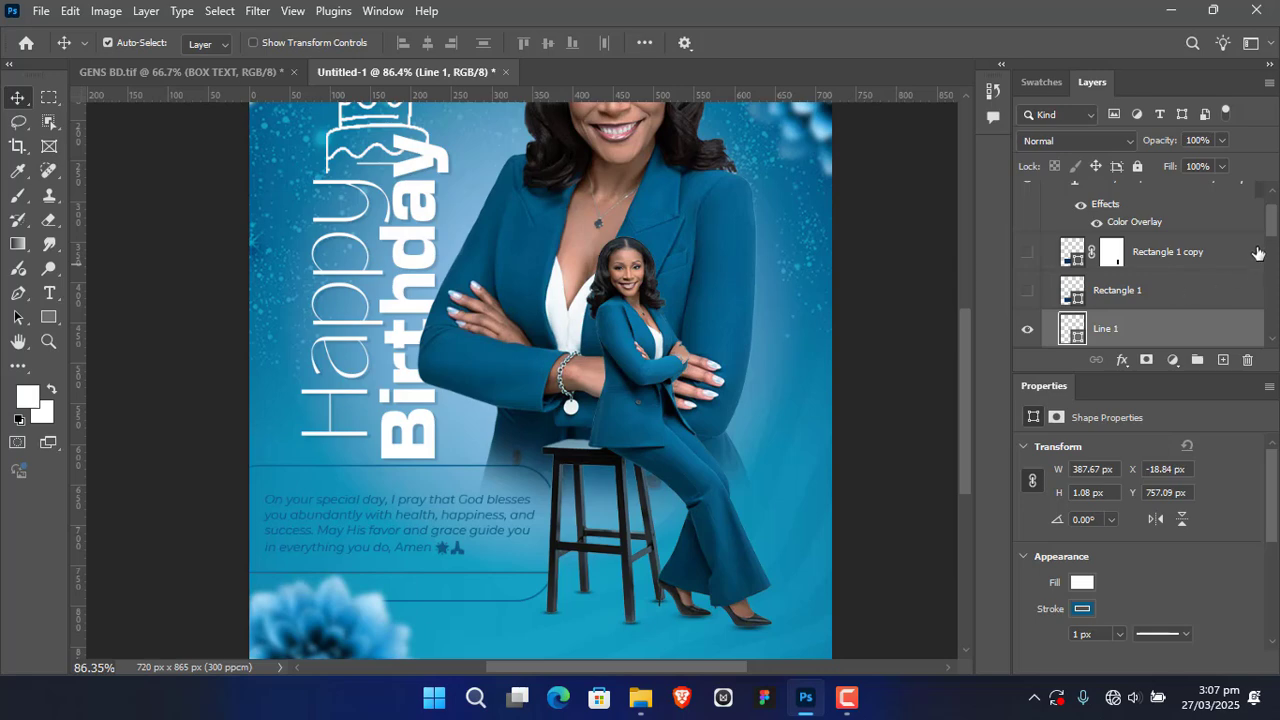
Step: Collapse the BOX TEXT group in the layer stack and deselect it
scroll(1274, 224, "down", 3)
scroll(1275, 224, "up", 4)
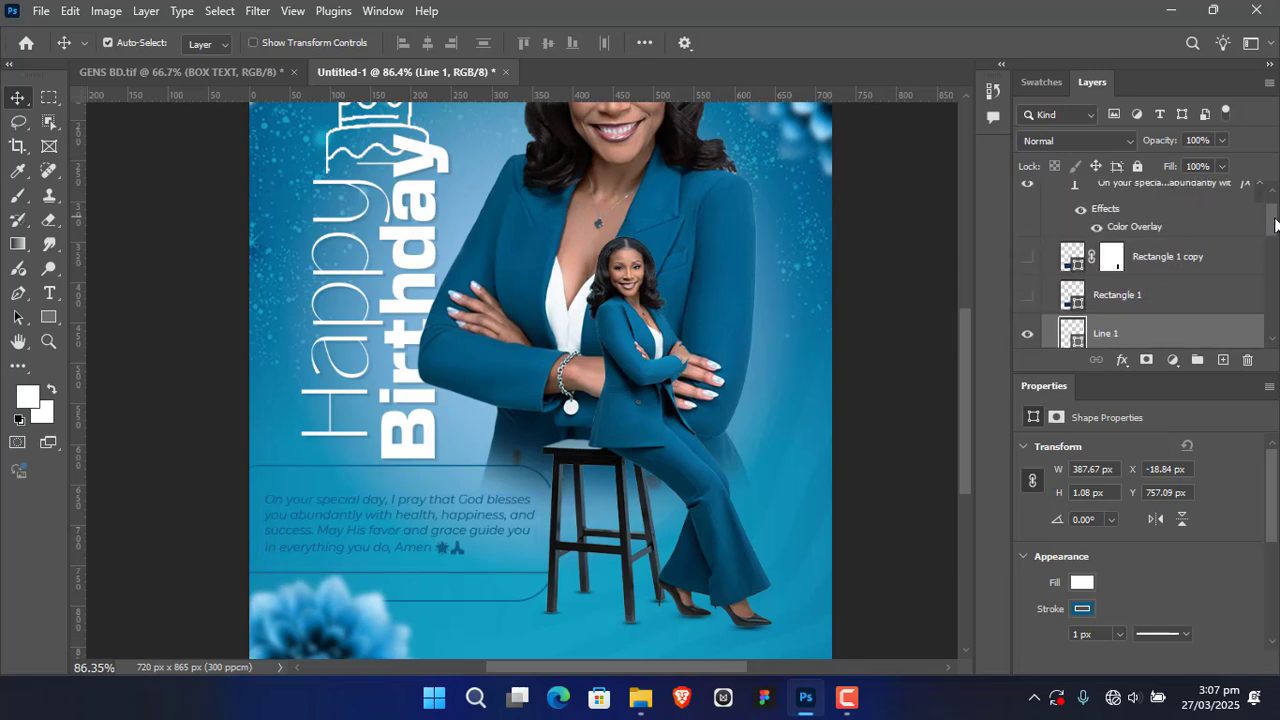
scroll(1275, 224, "up", 2)
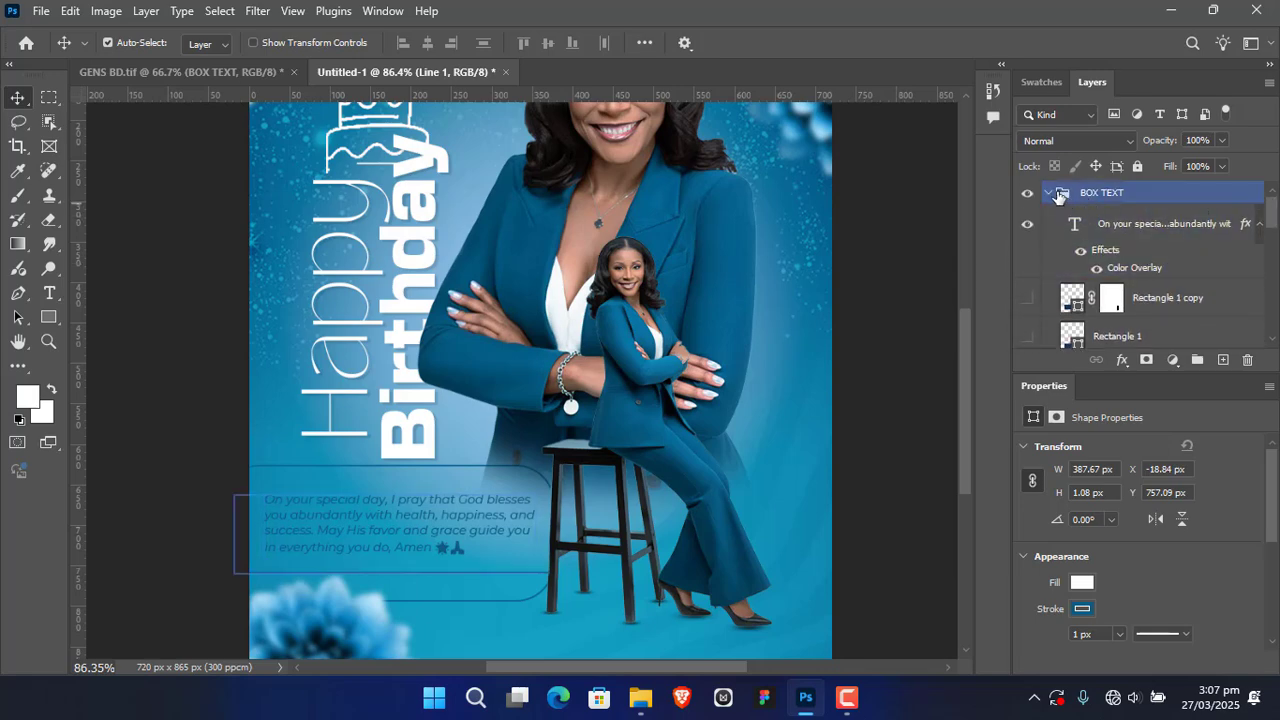
left_click(1051, 196)
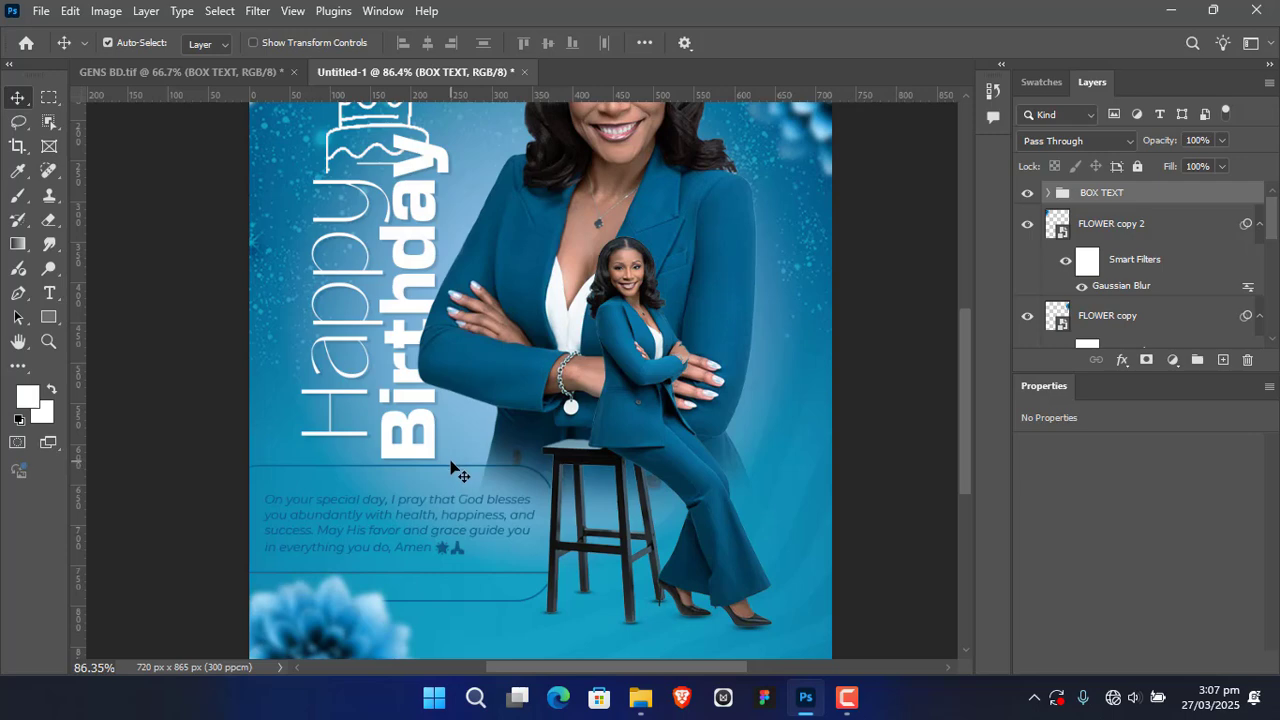
left_click(508, 480)
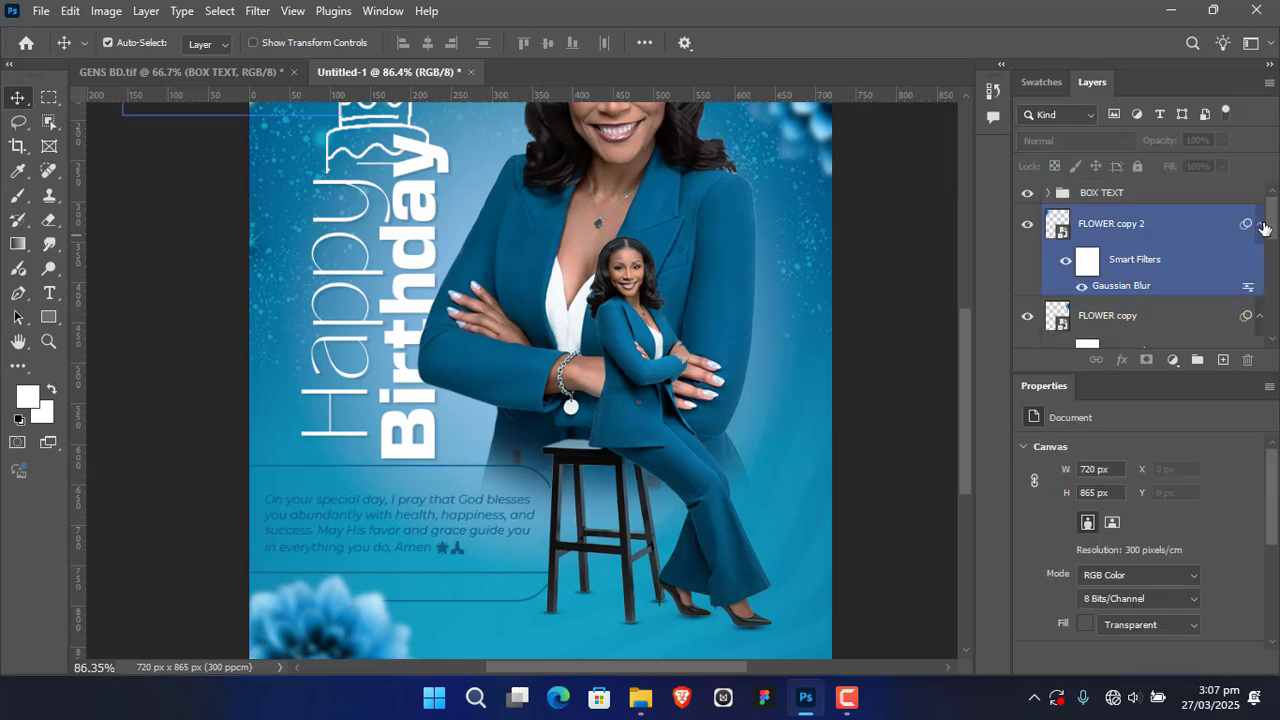
Step: Erase the part of the Rectangle 1 outline below the horizontal line using a rectangular marquee selection, and clear the selection
left_click_drag(1274, 228, 1274, 320)
left_click(1160, 262)
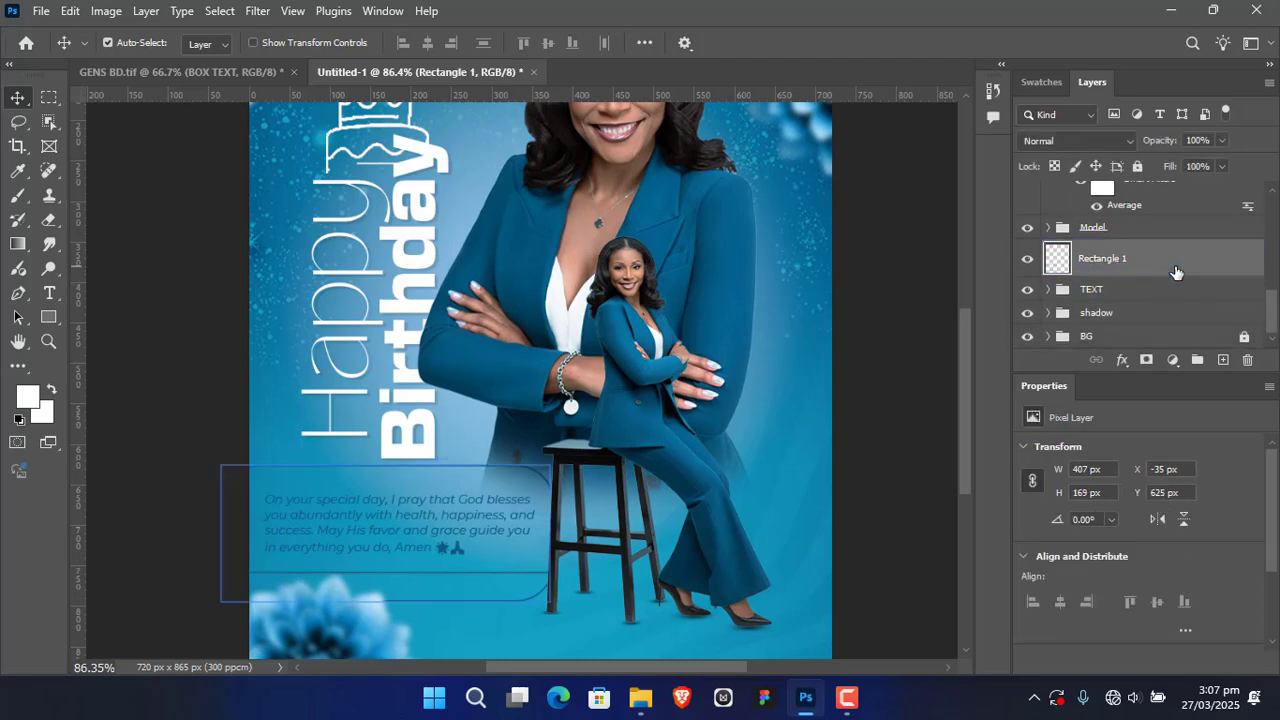
left_click(49, 97)
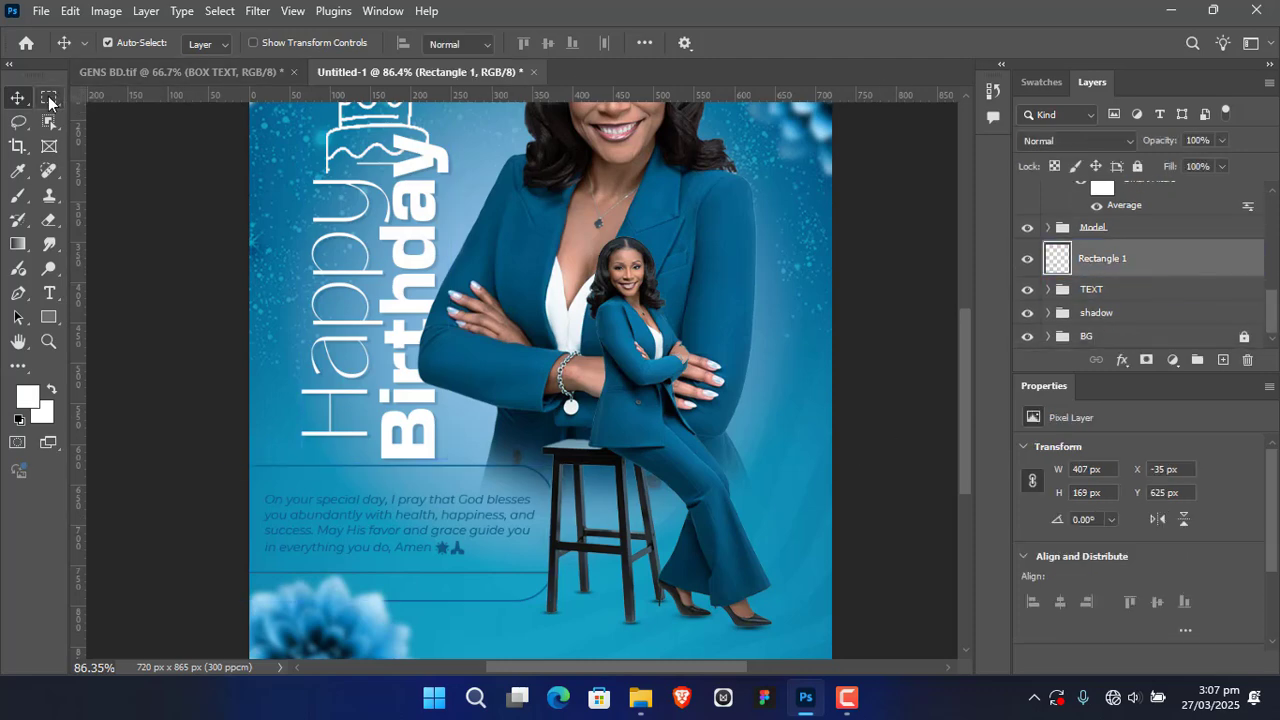
left_click_drag(217, 562, 561, 646)
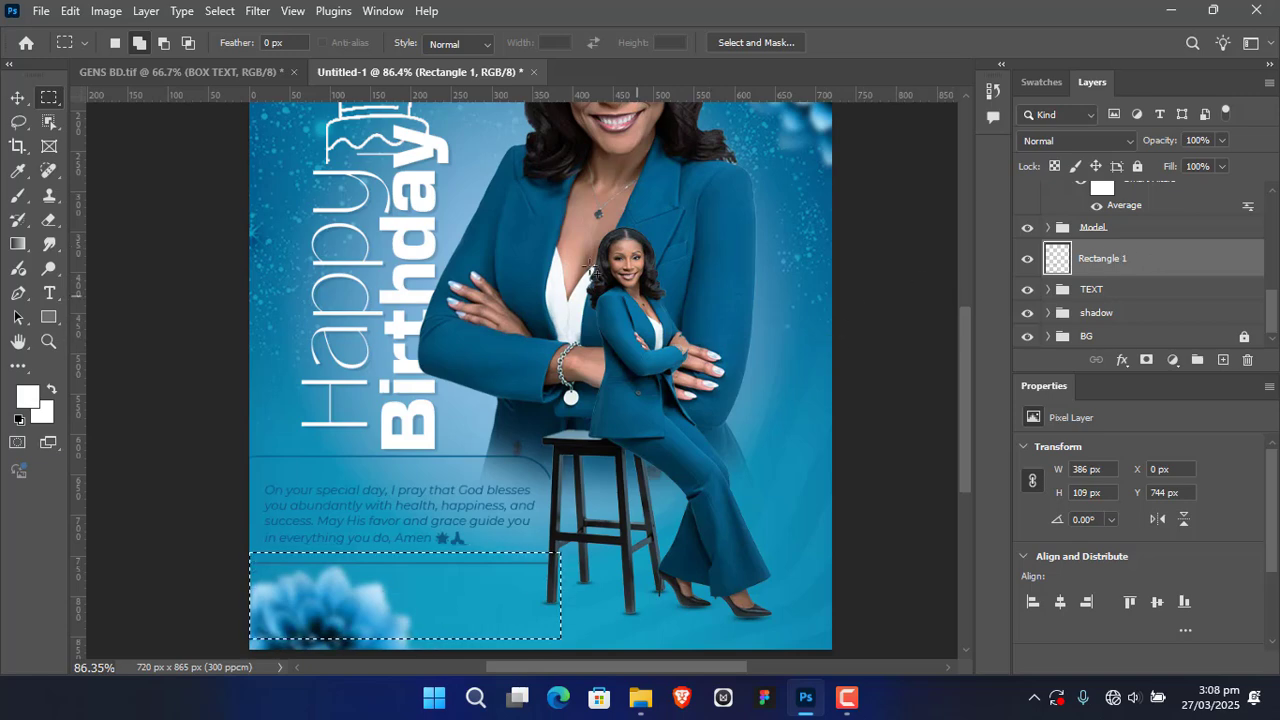
left_click(18, 97)
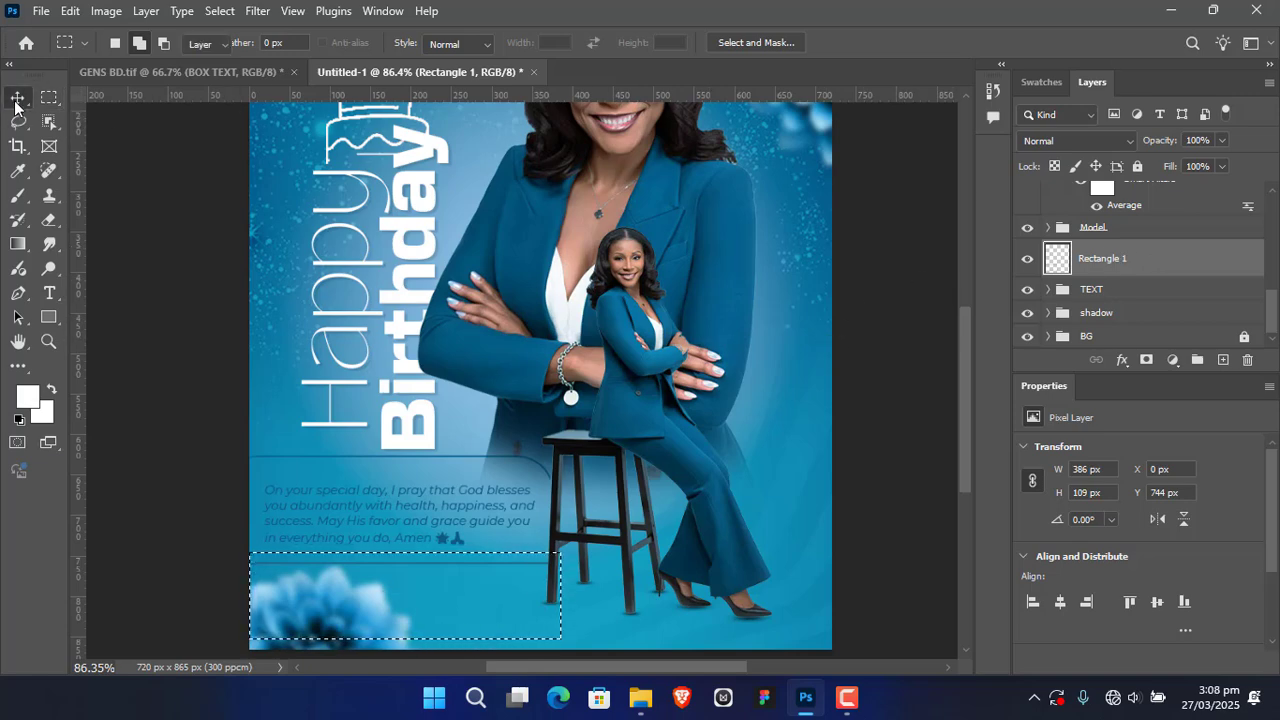
left_click(879, 452)
left_click(566, 515)
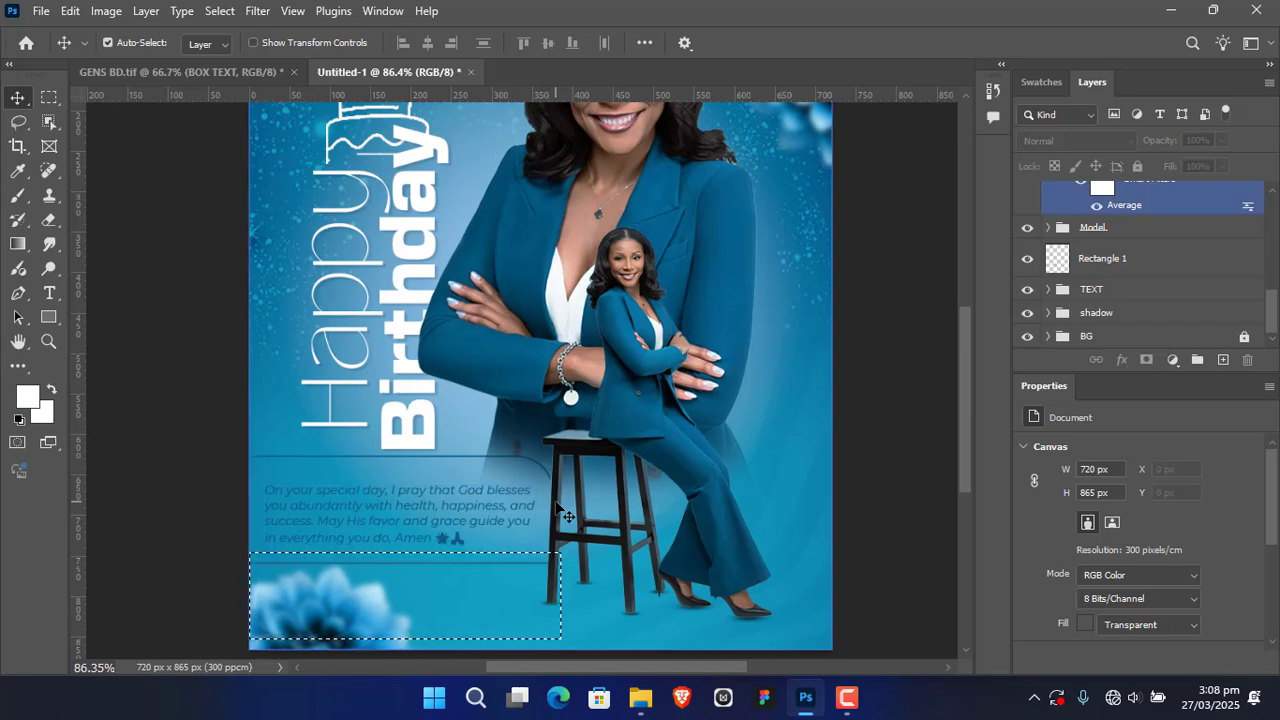
key("ctrl+d")
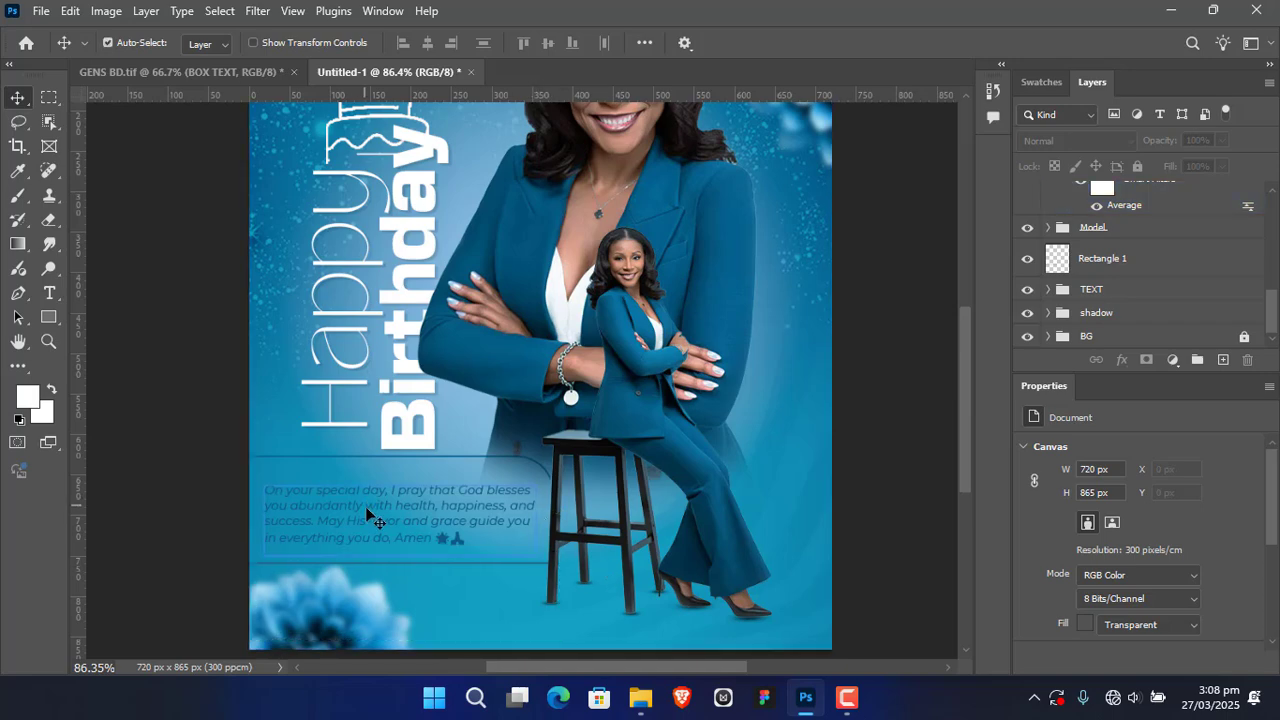
Step: Nudge the wish paragraph slightly upward inside its box and deselect it
left_click(367, 515)
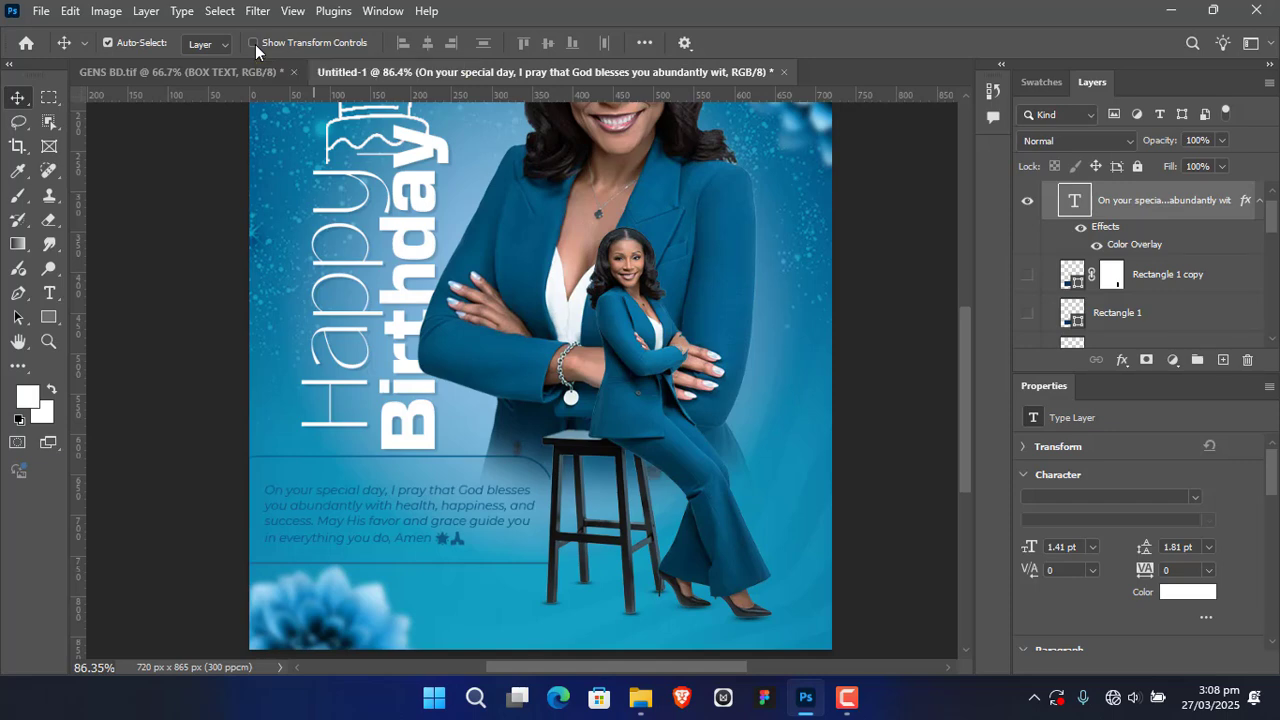
key("Up")
key("Up")
key("Up")
key("Up")
key("Up")
key("Up")
key("Up")
key("Up")
key("Up")
key("Up")
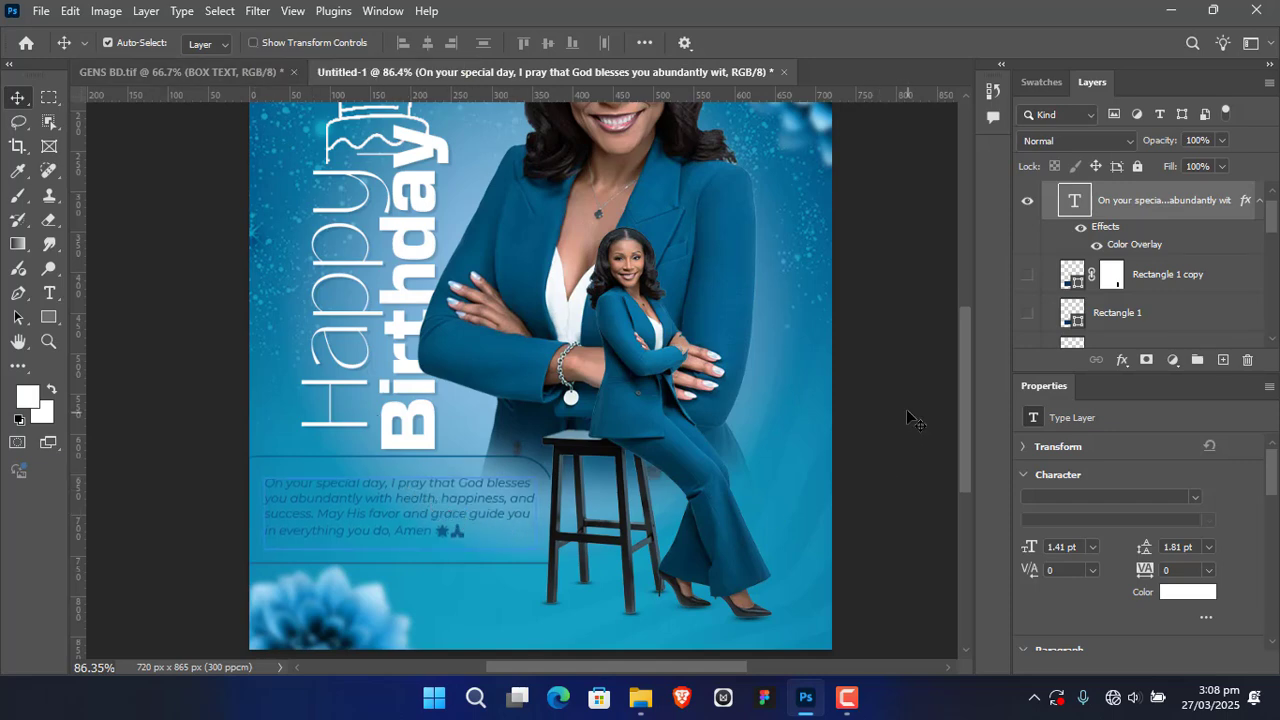
left_click(866, 458)
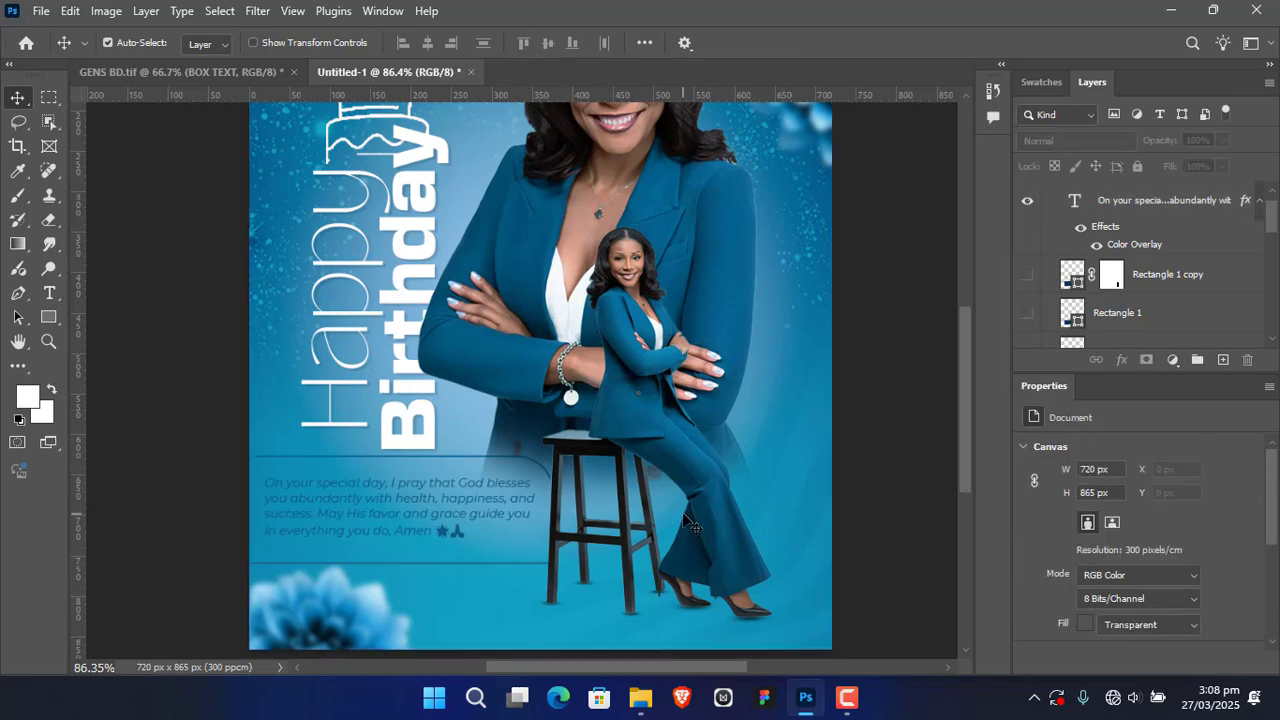
Step: Move the lower-left flower slightly up and right so it overlaps the box's bottom line
scroll(686, 522, "down", 3)
left_click_drag(648, 510, 656, 468)
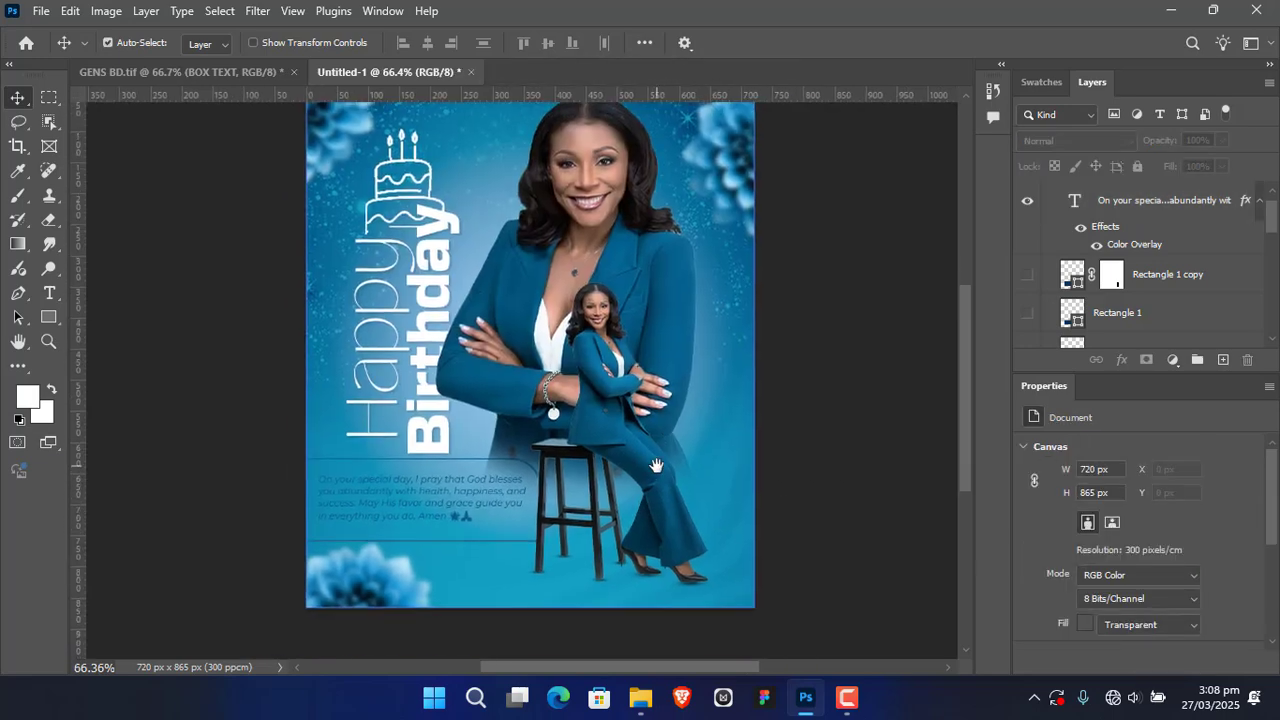
left_click(365, 592)
left_click_drag(365, 592, 368, 566)
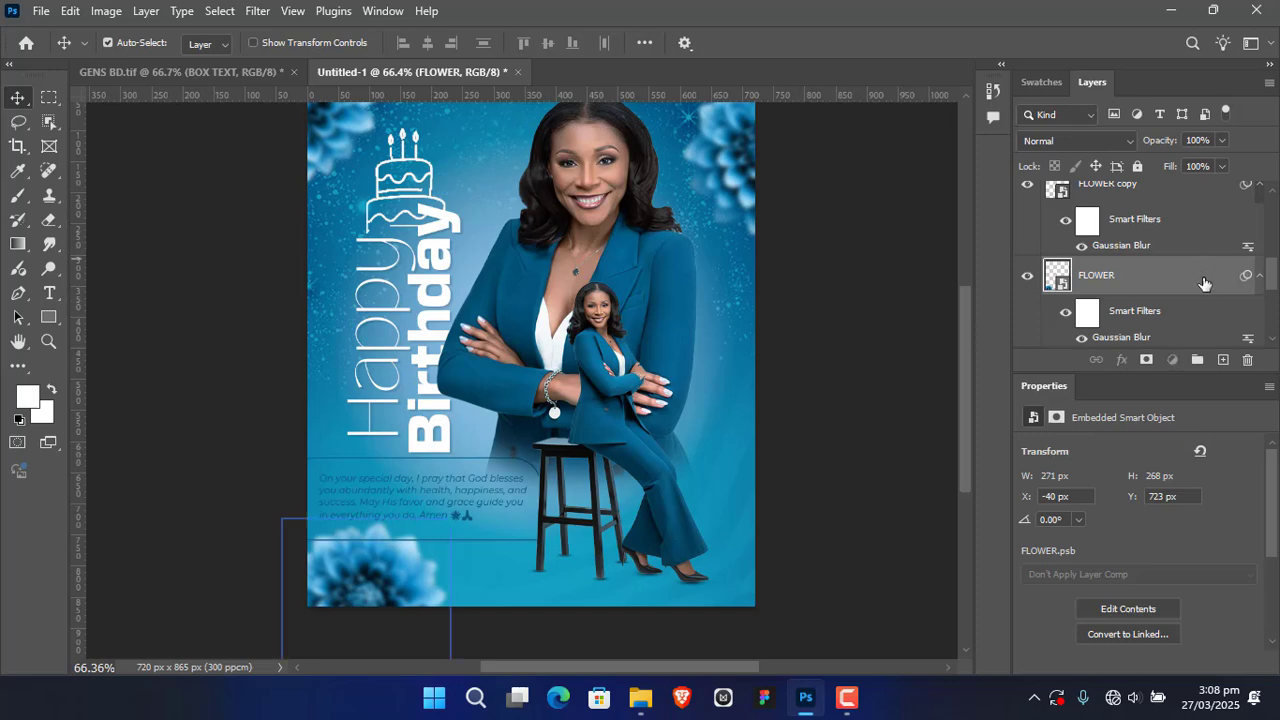
Step: Move the FLOWER layer above the BOX TEXT group and collapse that group
left_click_drag(1204, 283, 1183, 145)
left_click_drag(1178, 190, 1136, 181)
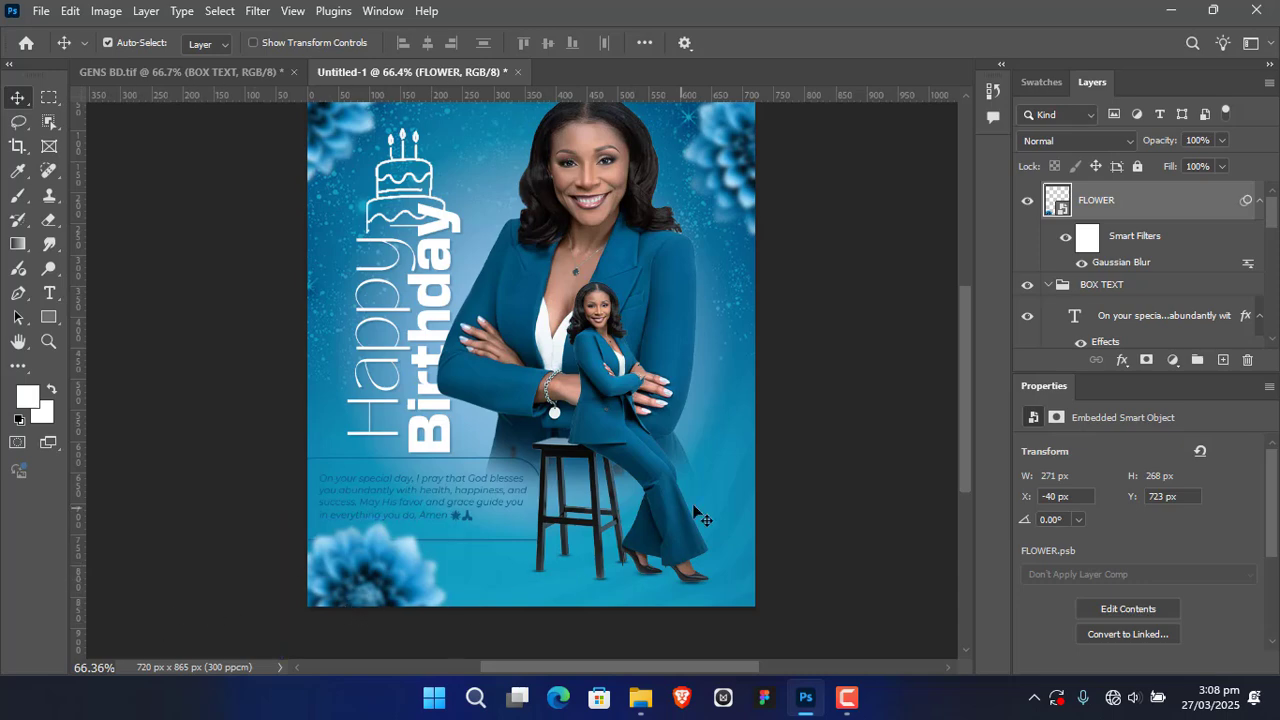
left_click(1053, 286)
left_click(1050, 285)
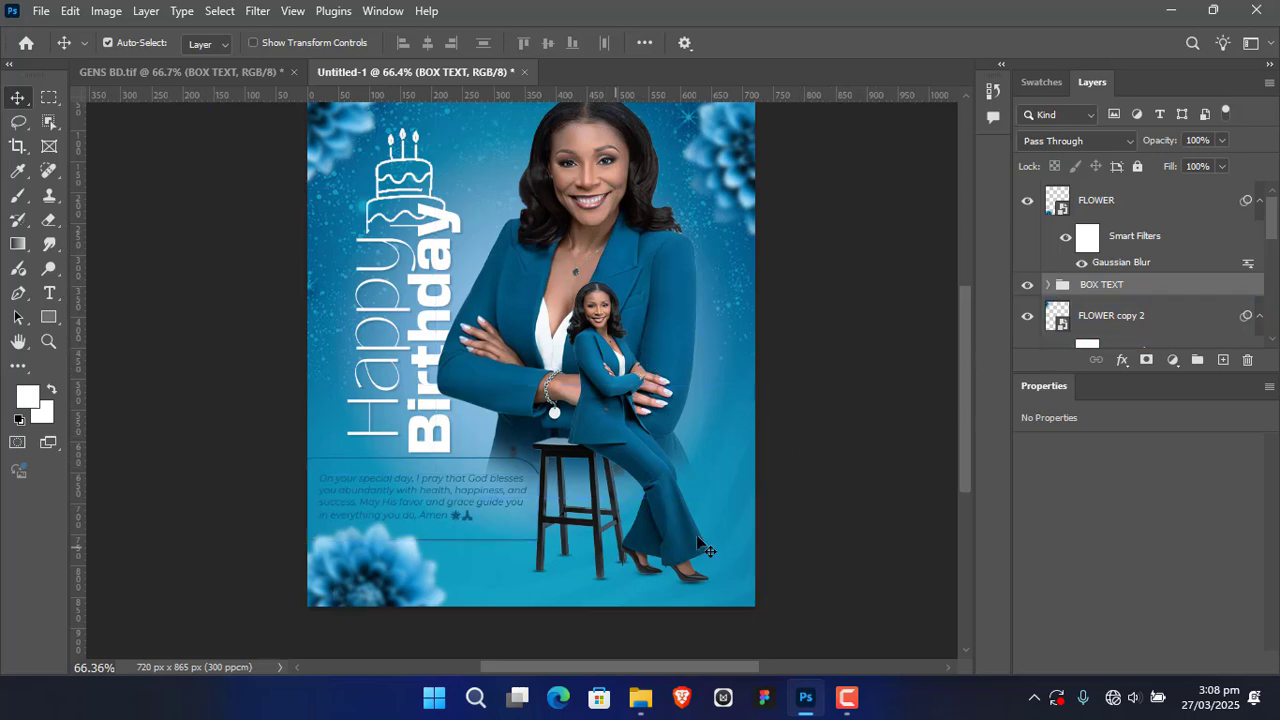
mouse_move(834, 344)
left_mouse_down()
mouse_move(842, 406)
mouse_move(847, 361)
left_mouse_up()
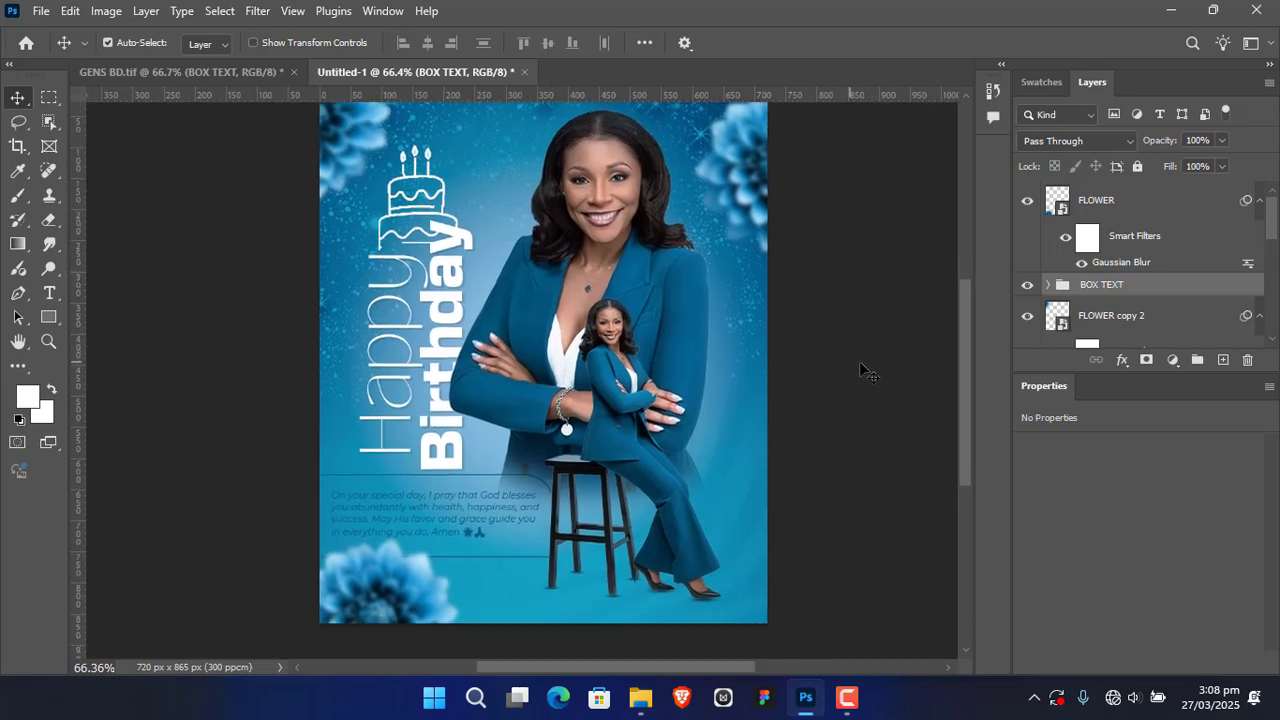
left_click(870, 374)
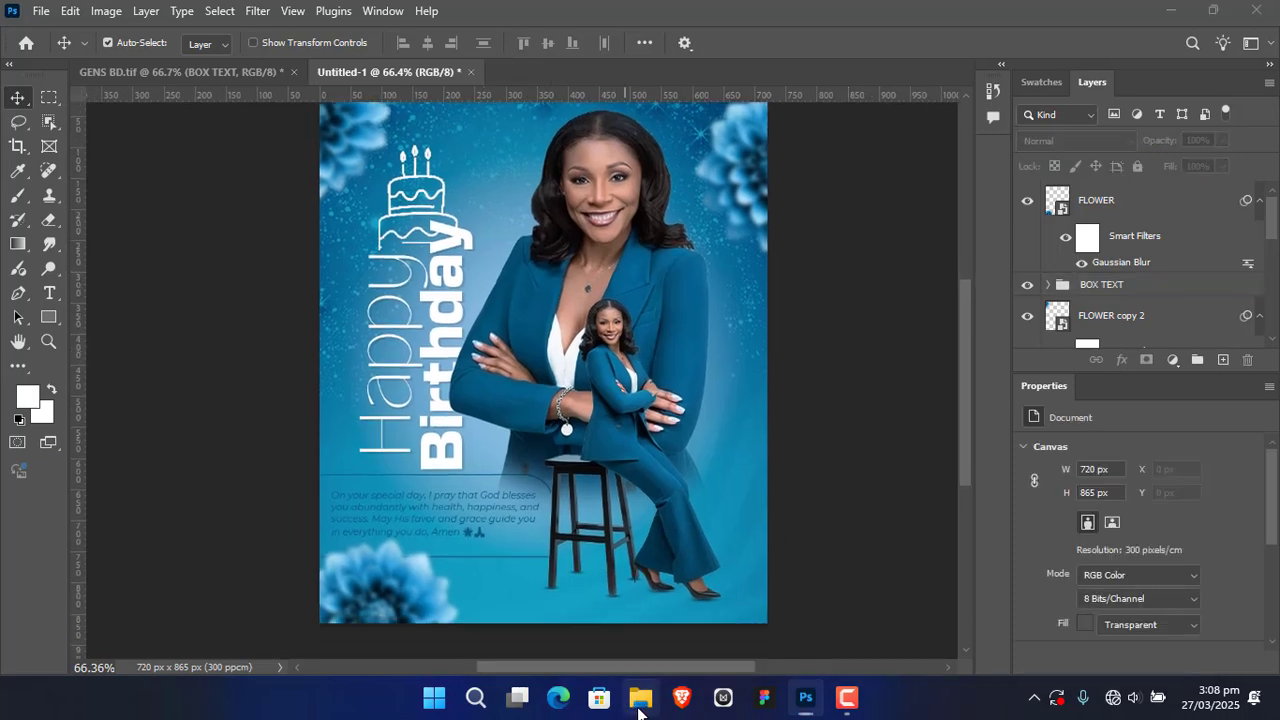
Step: Place SMOKE.png over the flyer at its fitted size and reduce the layer's opacity to 15%
left_click(640, 698)
left_click_drag(754, 468, 395, 368)
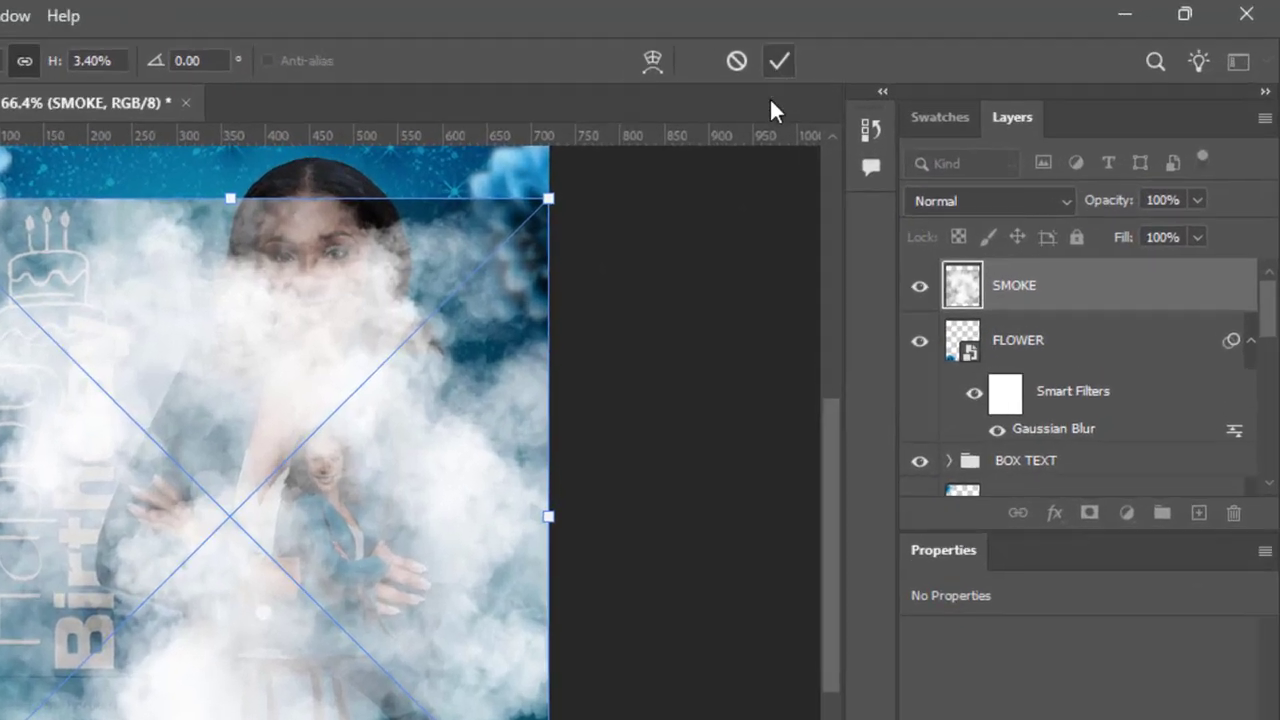
left_click(929, 42)
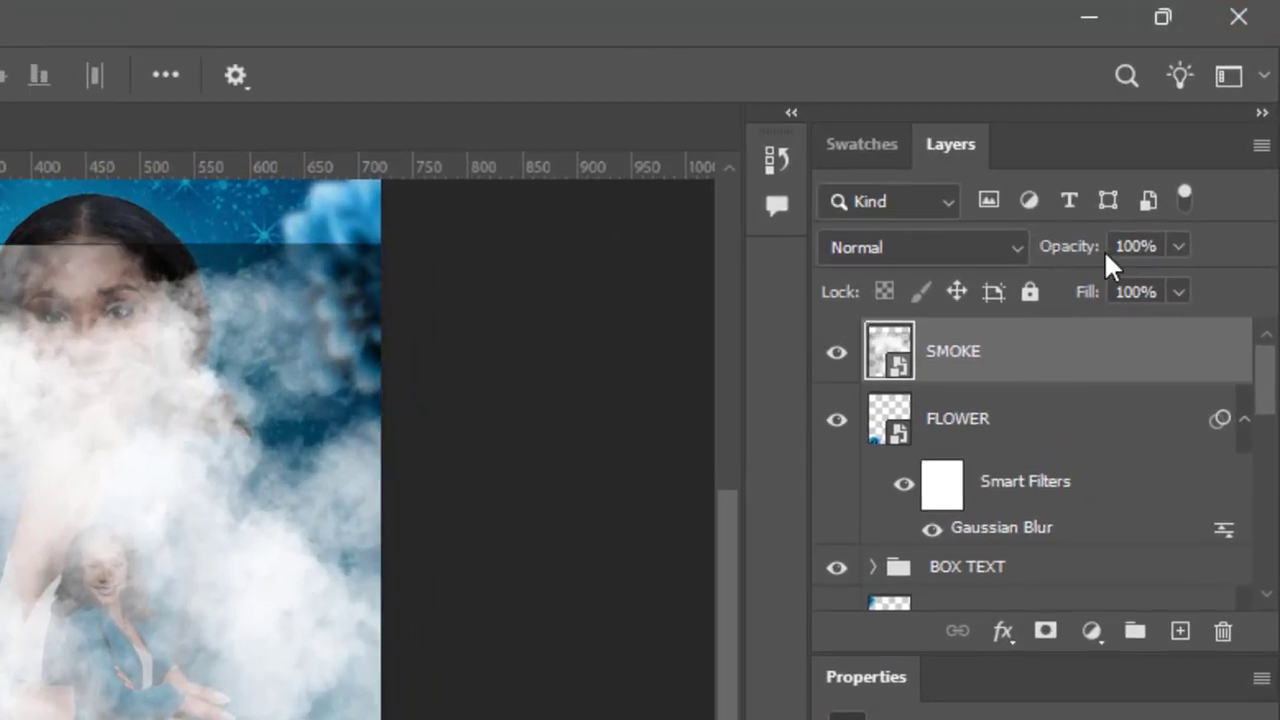
left_click_drag(1089, 259, 992, 265)
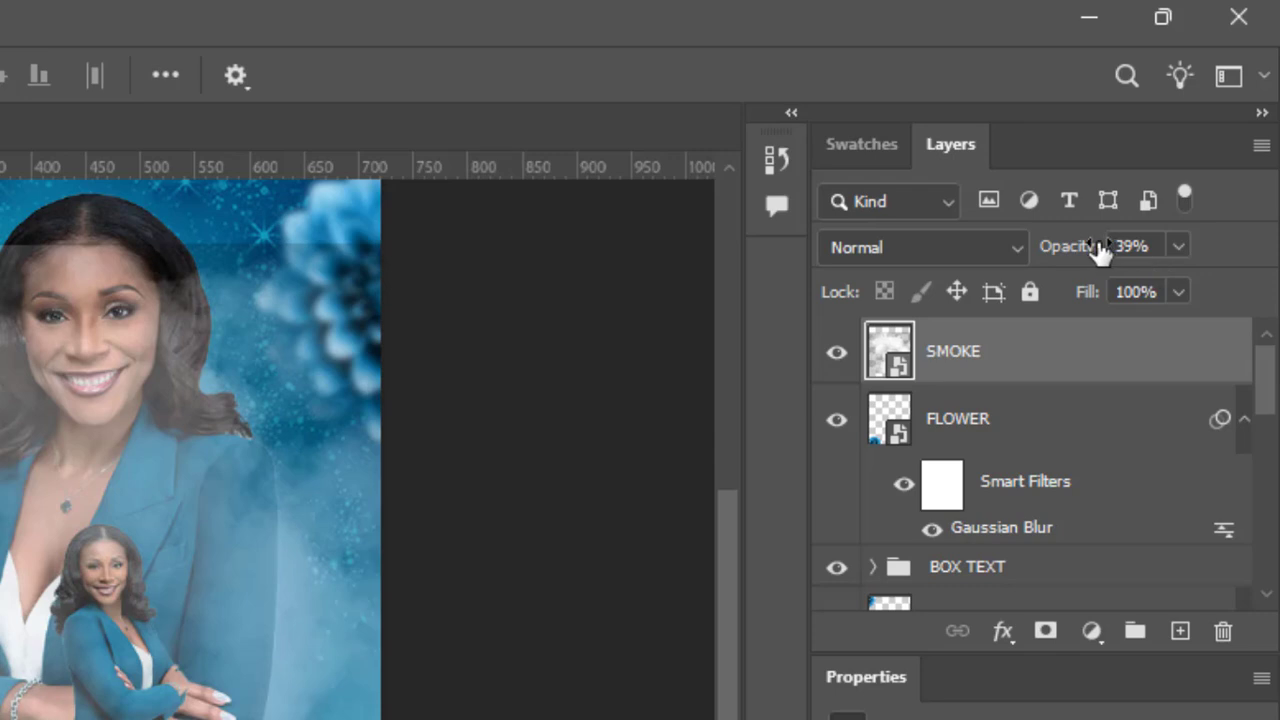
left_click_drag(1091, 256, 1037, 268)
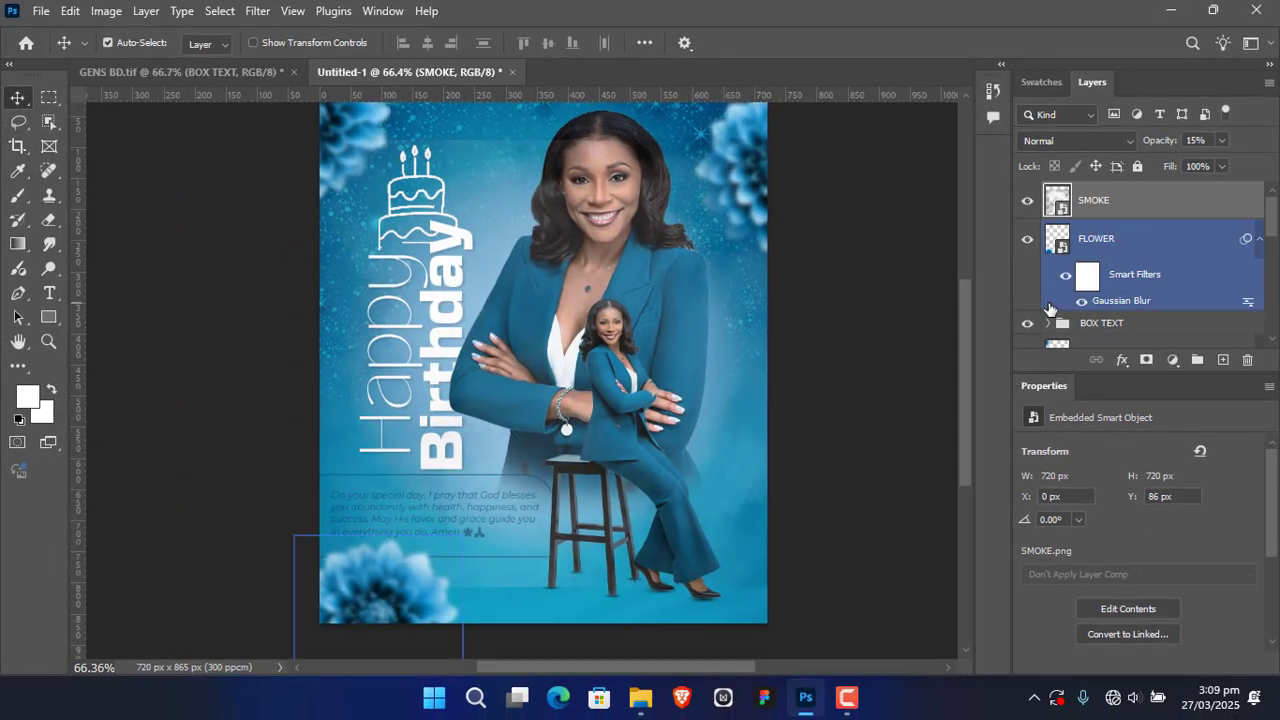
Step: Move the SMOKE layer between the Model group and Rectangle 1 and add a layer mask to it
left_click_drag(1095, 200, 1164, 245)
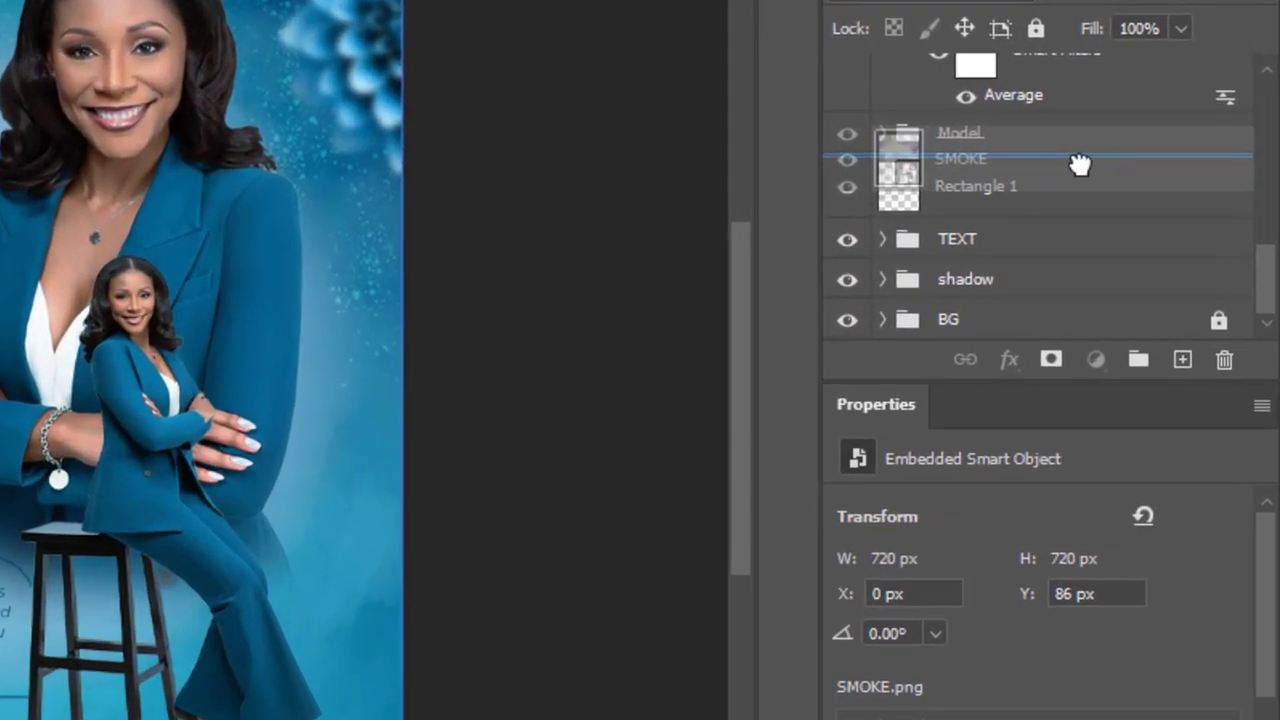
mouse_move(1080, 163)
left_mouse_down()
mouse_move(1060, 229)
mouse_move(1064, 165)
left_mouse_up()
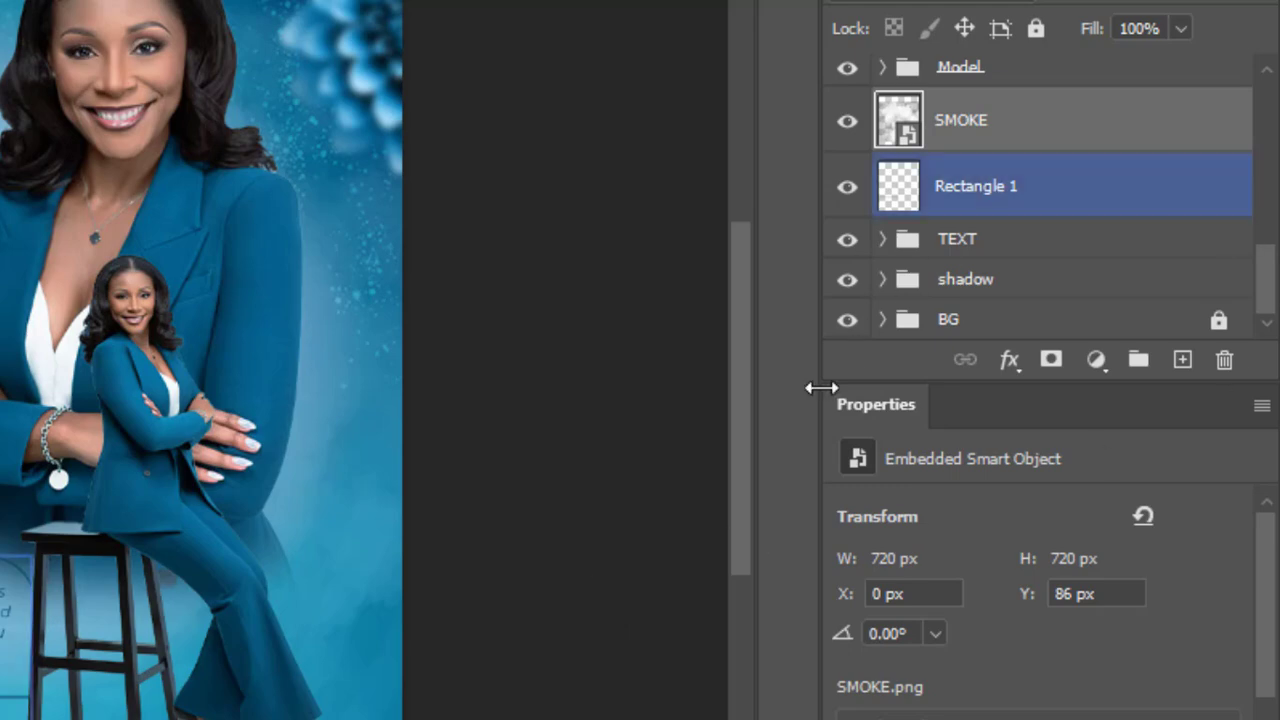
left_click(1052, 360)
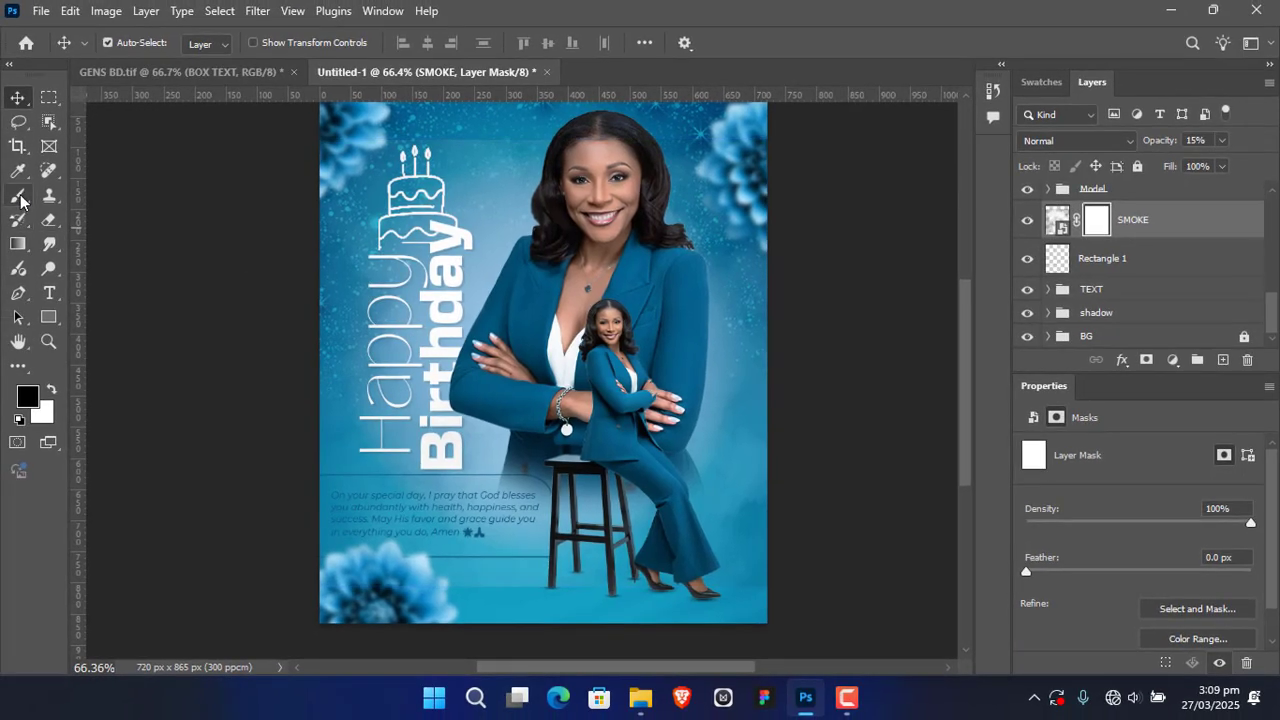
Step: Paint black on the SMOKE layer's mask along the flyer's bottom edge with a 165 px brush at 0% hardness
left_click(17, 195)
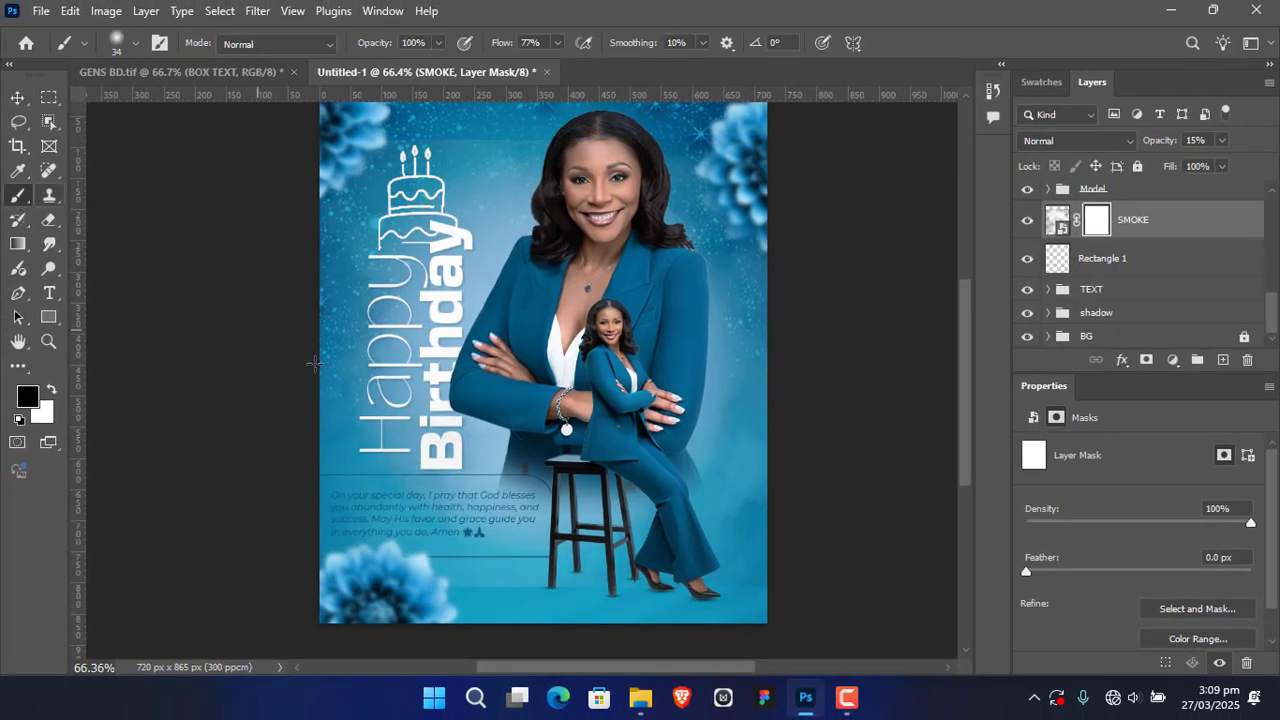
right_click(504, 460)
left_click(642, 380)
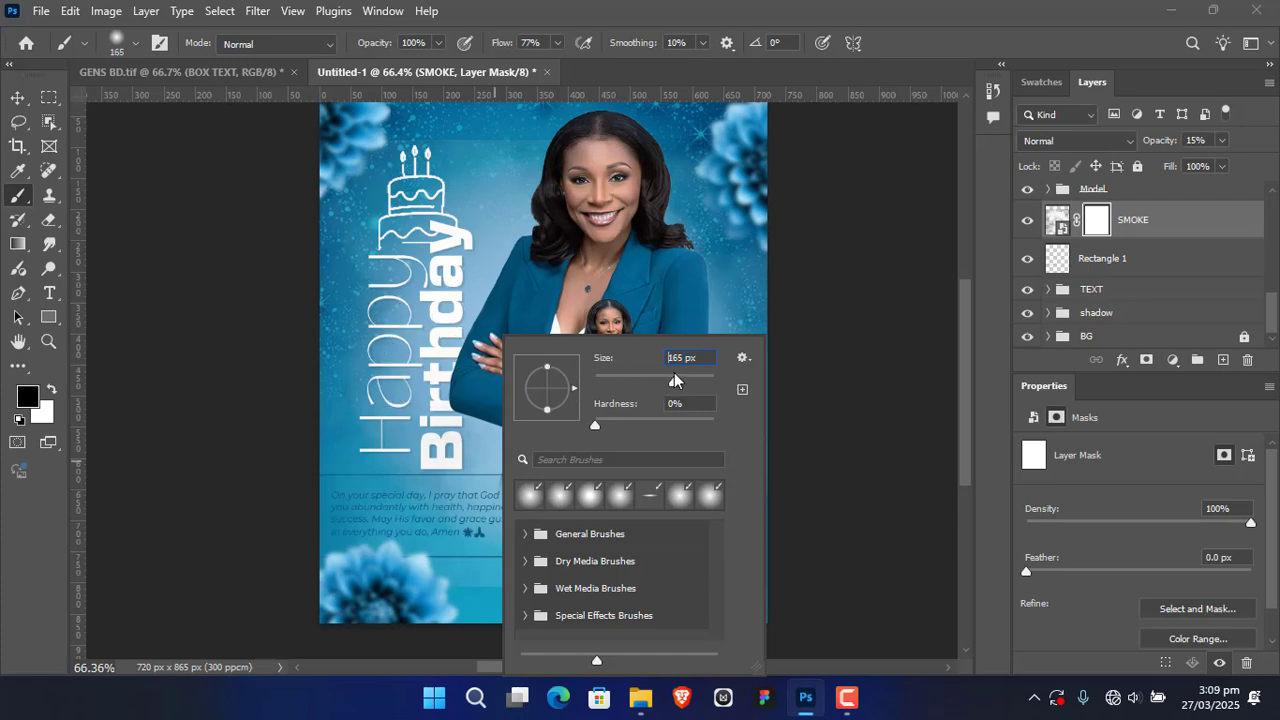
left_click(889, 279)
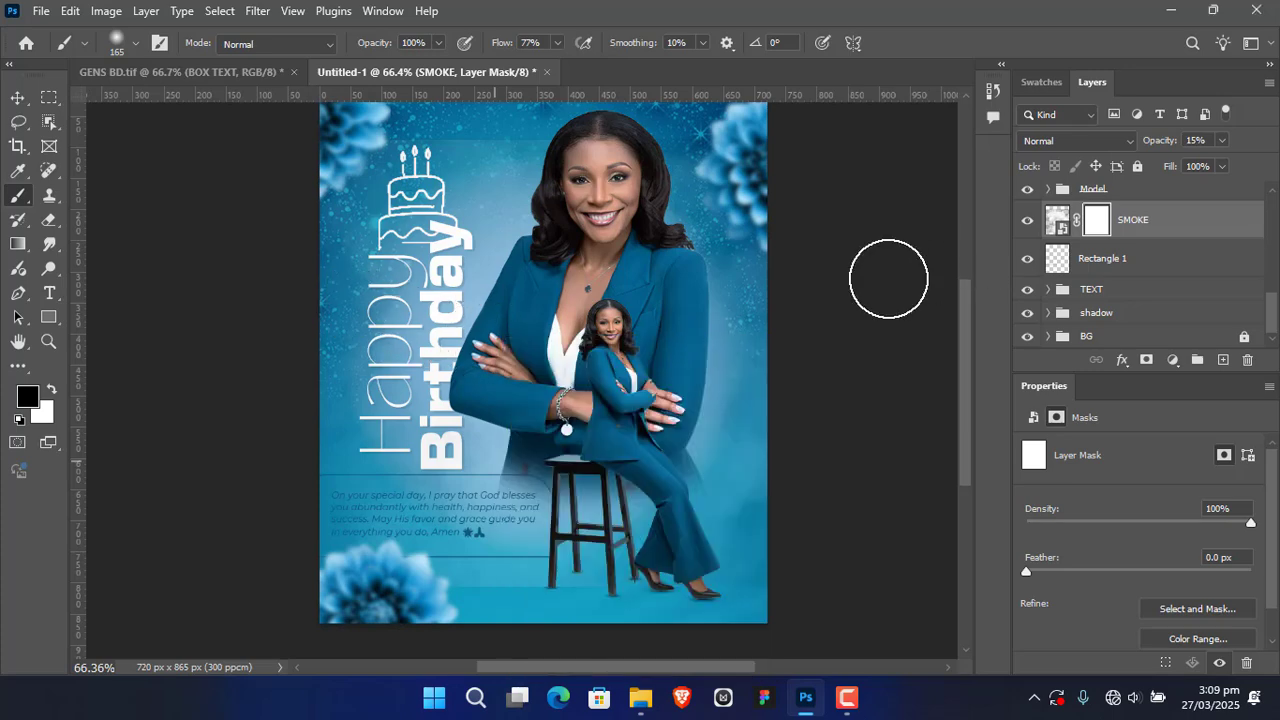
scroll(677, 486, "down", 5)
scroll(629, 474, "left", 2)
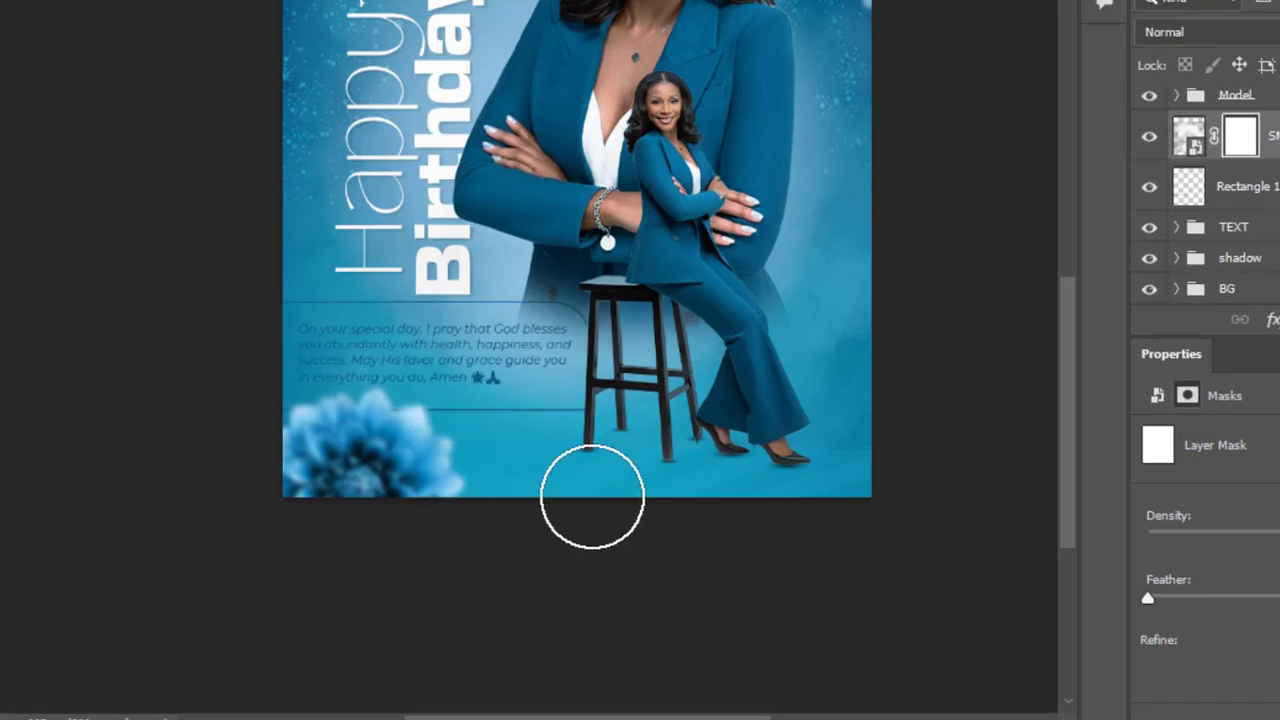
left_click_drag(592, 497, 580, 490)
left_click_drag(550, 250, 484, 446)
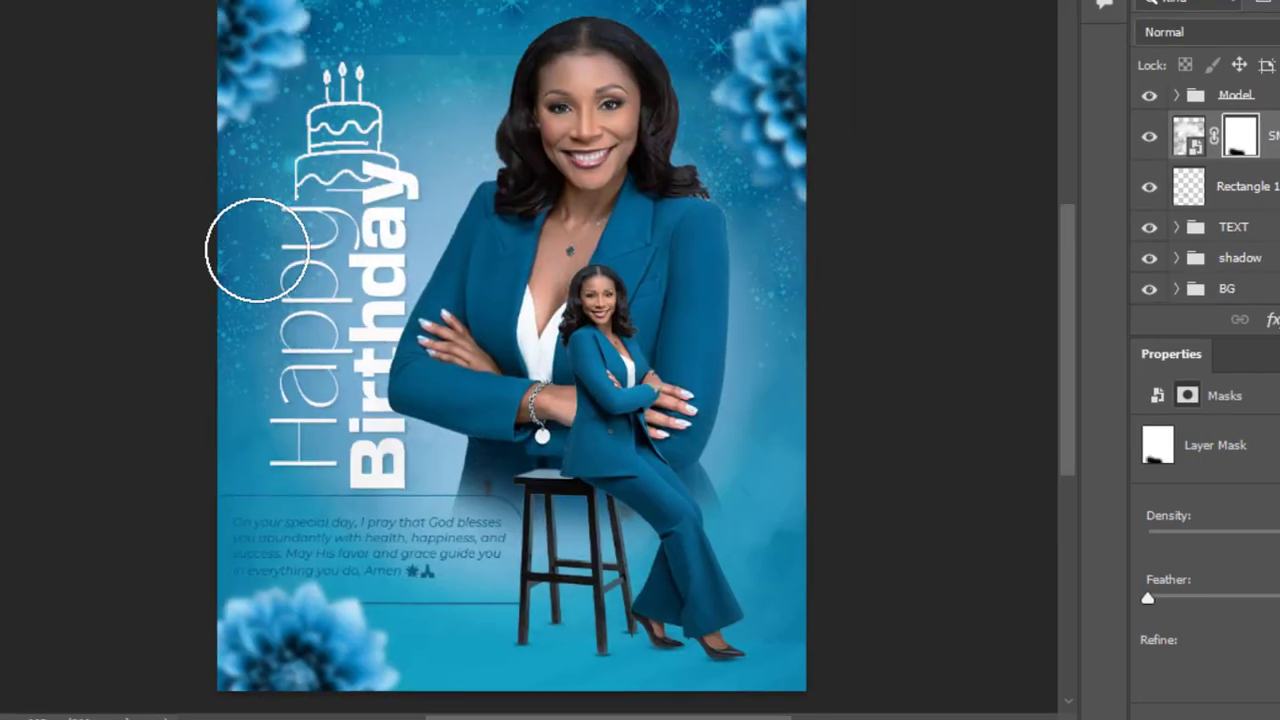
left_click_drag(630, 507, 627, 397)
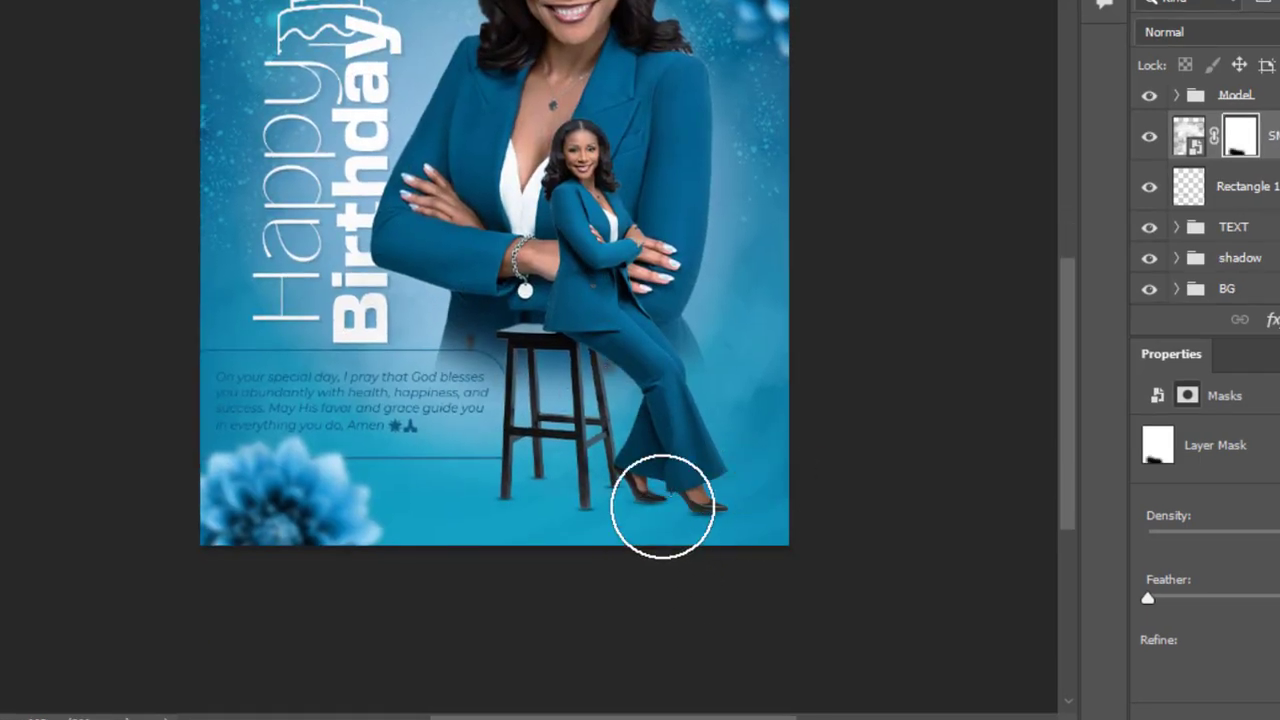
left_click_drag(663, 507, 642, 492)
left_click_drag(702, 185, 686, 418)
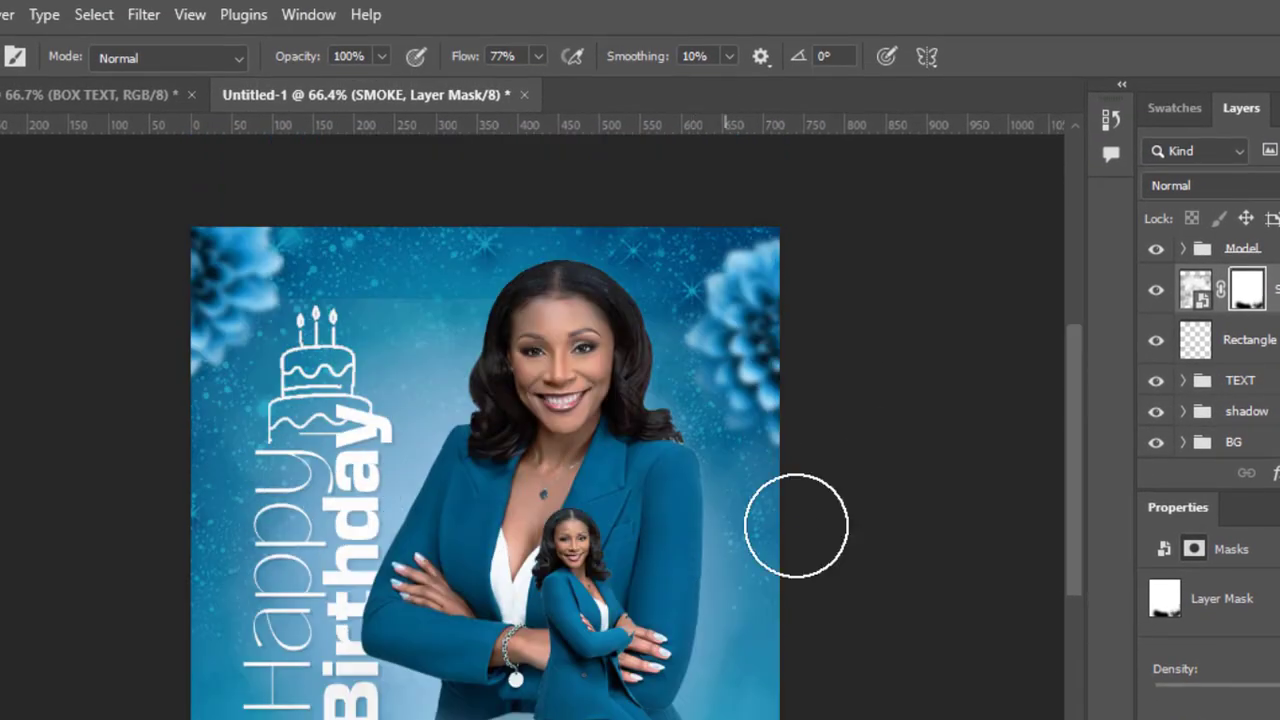
Step: Fade the smoke's edges around the flyer's top and sides by painting black on the SMOKE layer's mask
mouse_move(763, 406)
left_mouse_down()
mouse_move(802, 494)
mouse_move(812, 603)
left_mouse_up()
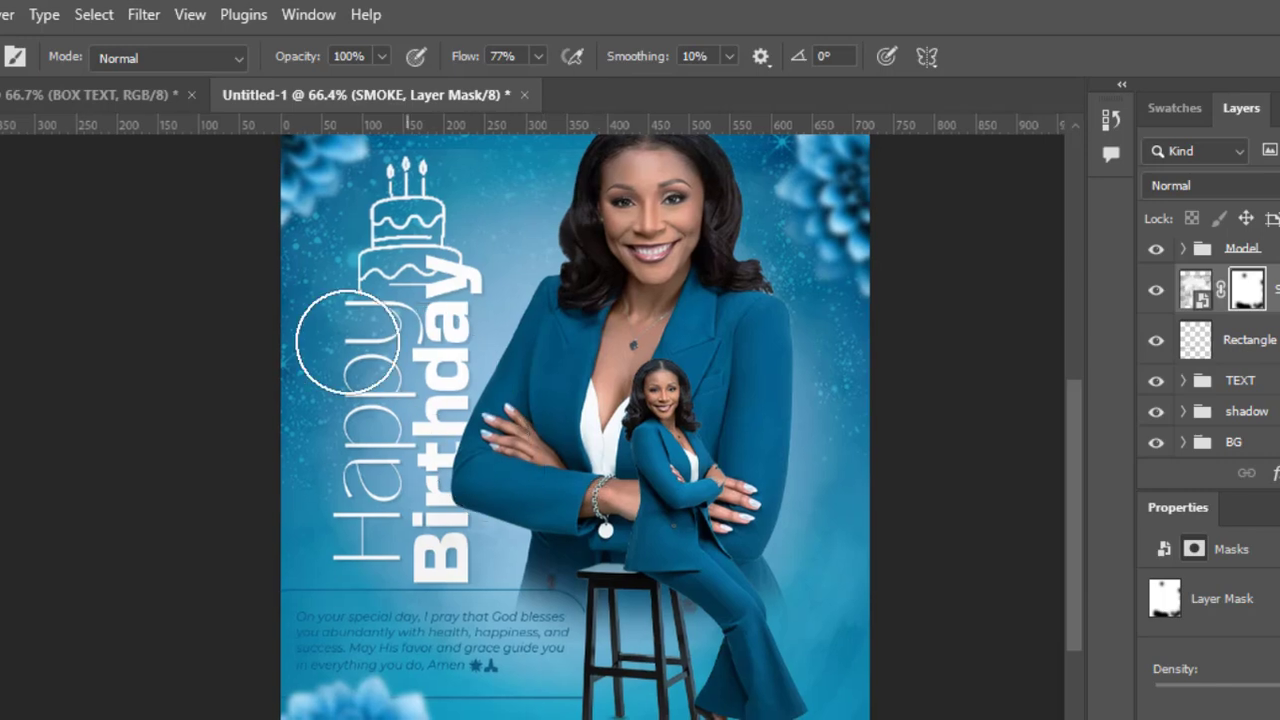
left_click_drag(676, 483, 584, 600)
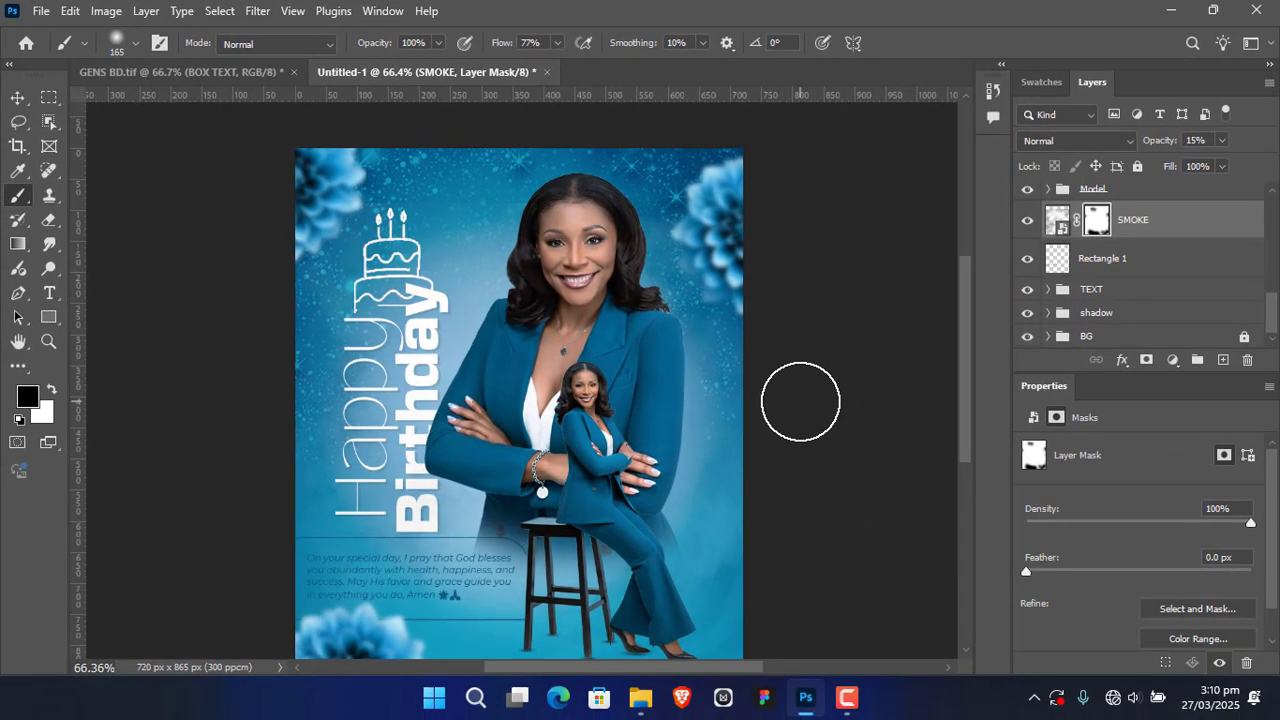
key("v")
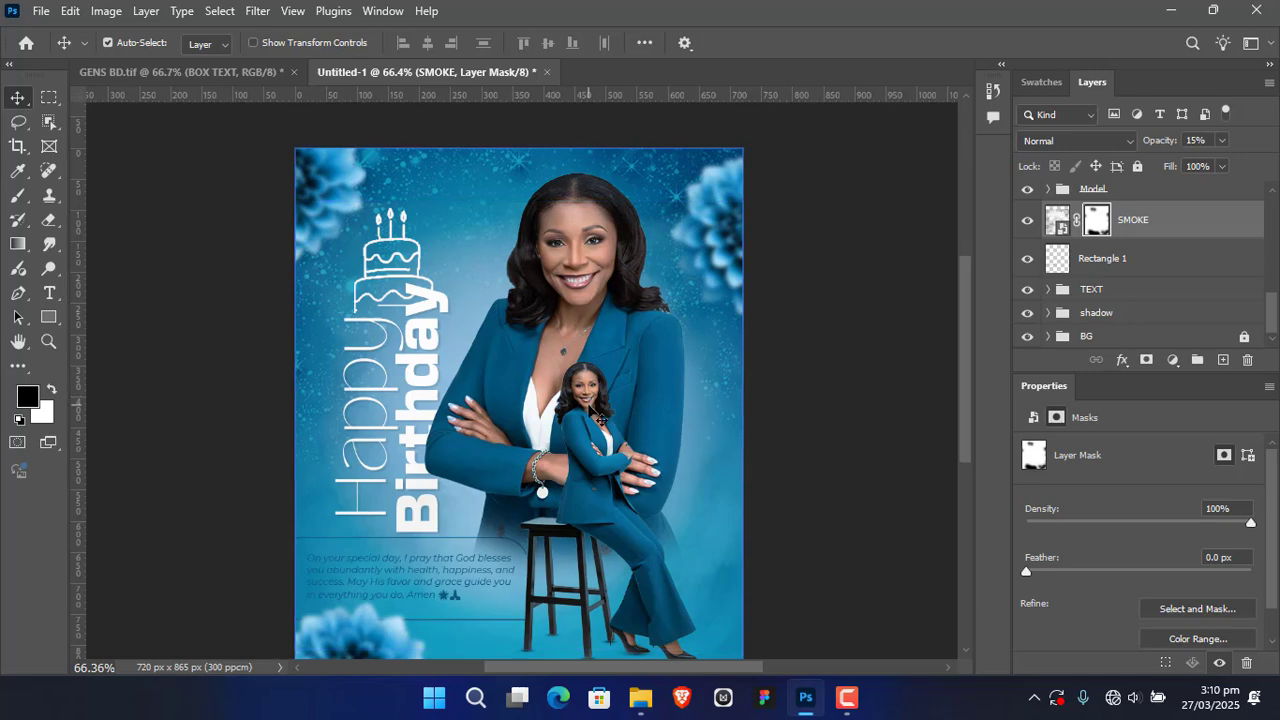
Step: Deselect the layers, review the whole flyer in full-screen view and compare it with the GENS BD.tif reference
key("f")
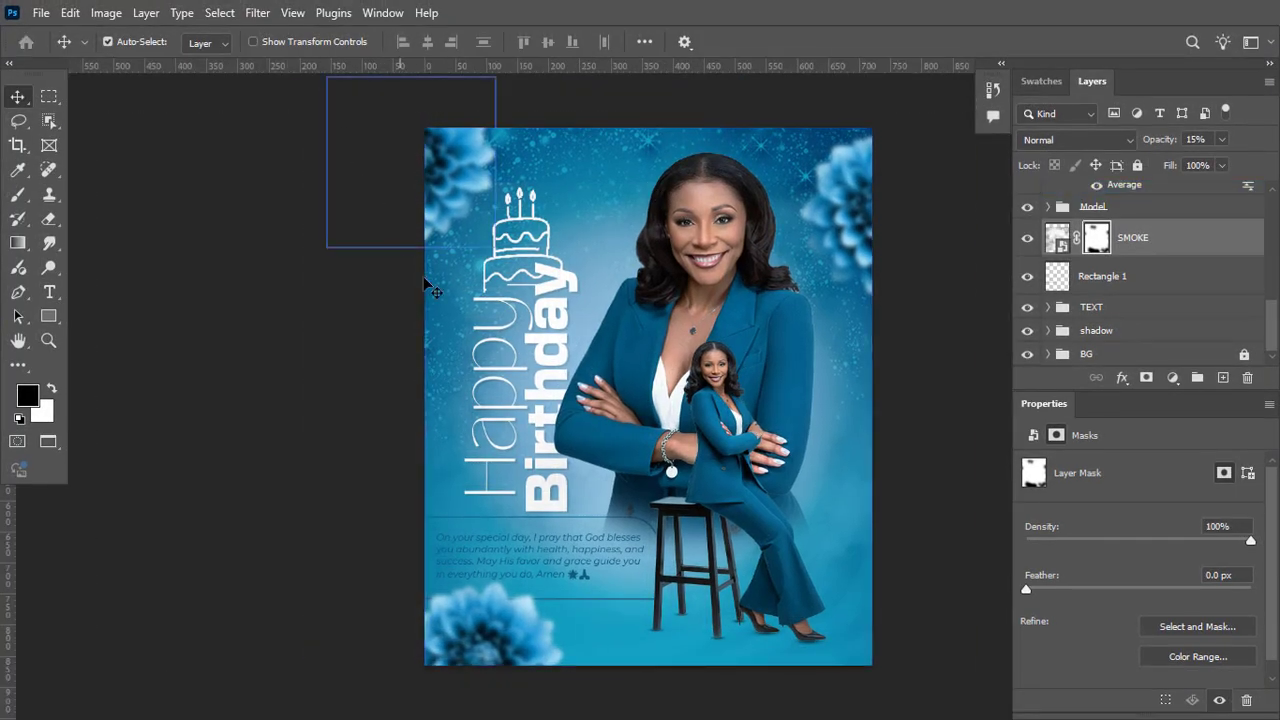
left_click_drag(817, 383, 696, 356)
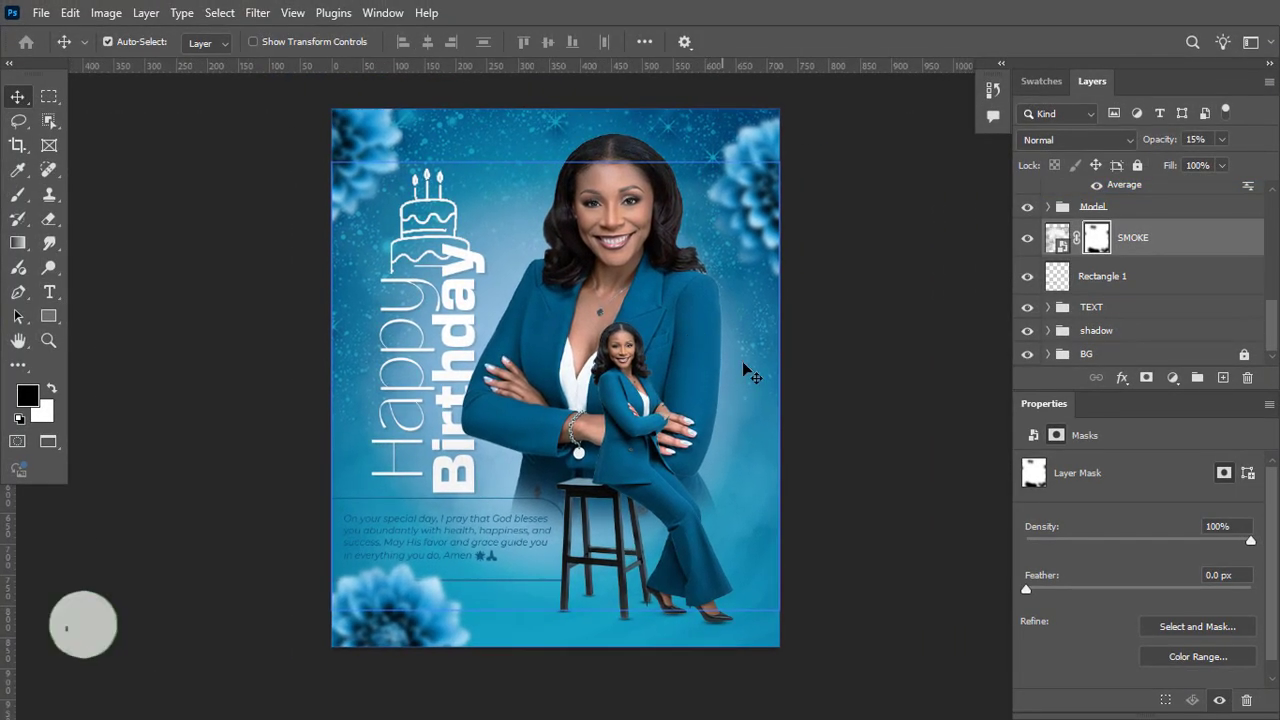
left_click(863, 371)
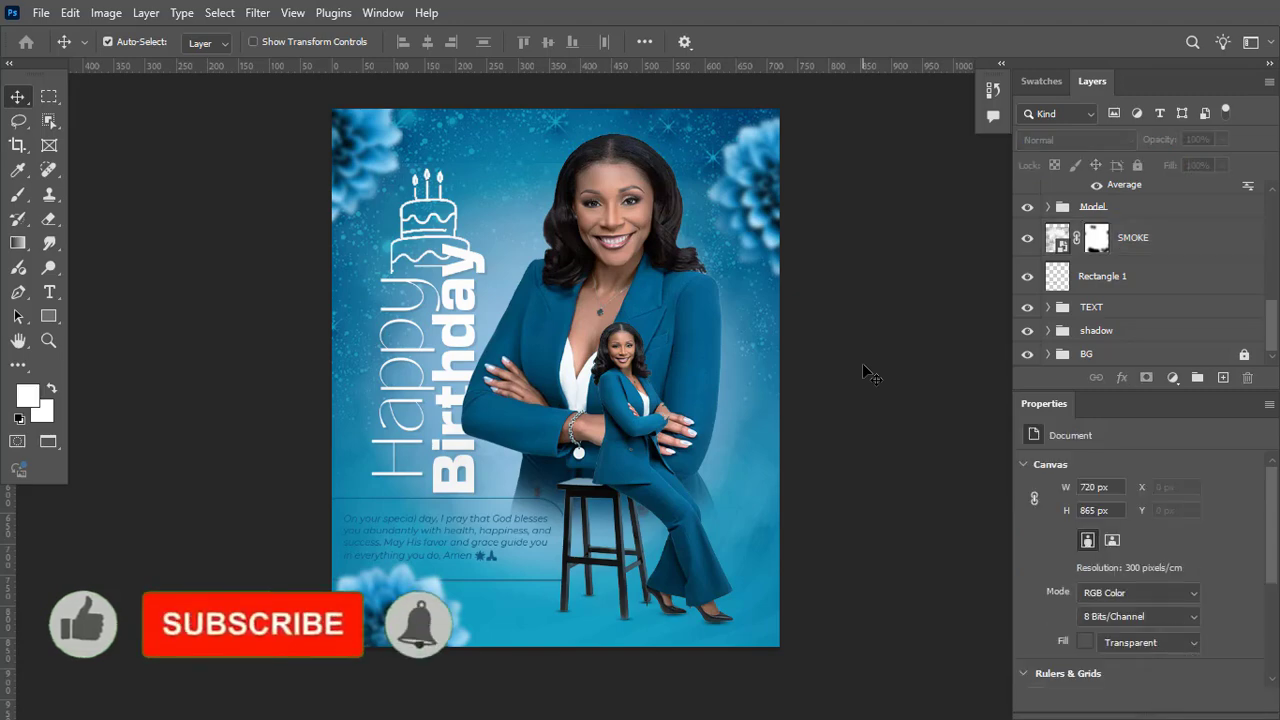
key("f")
key("f")
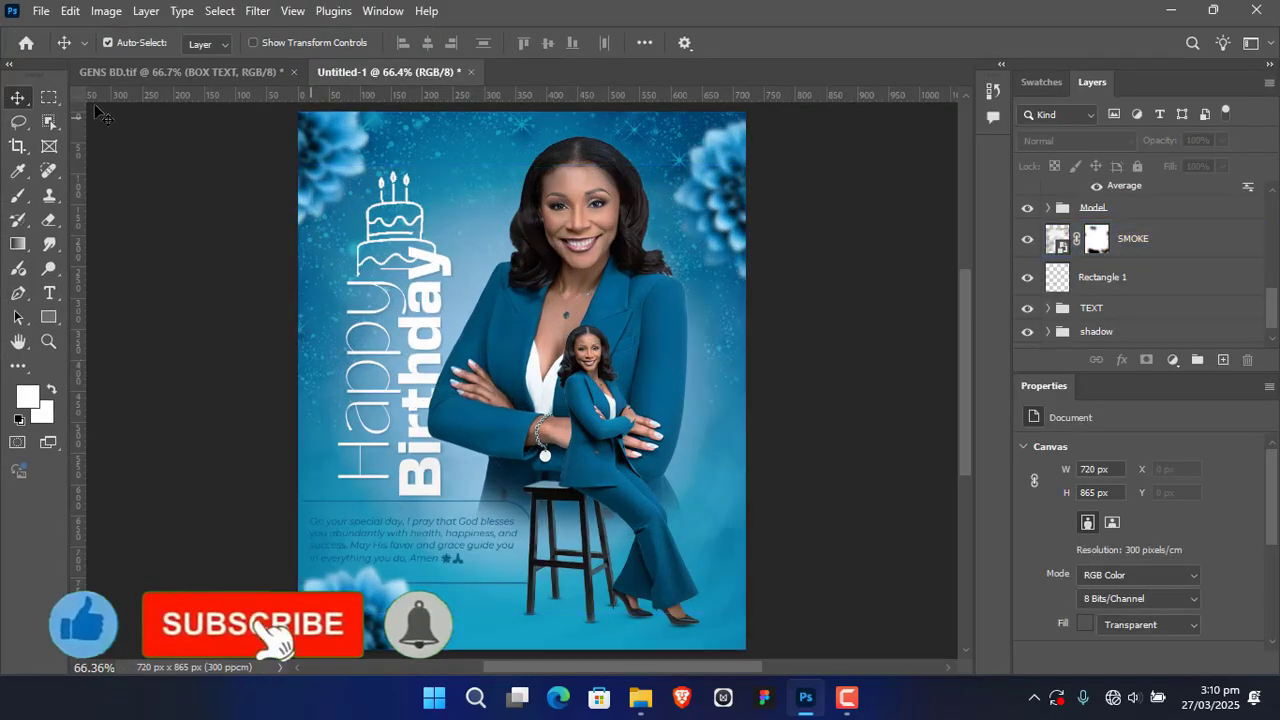
left_click(141, 72)
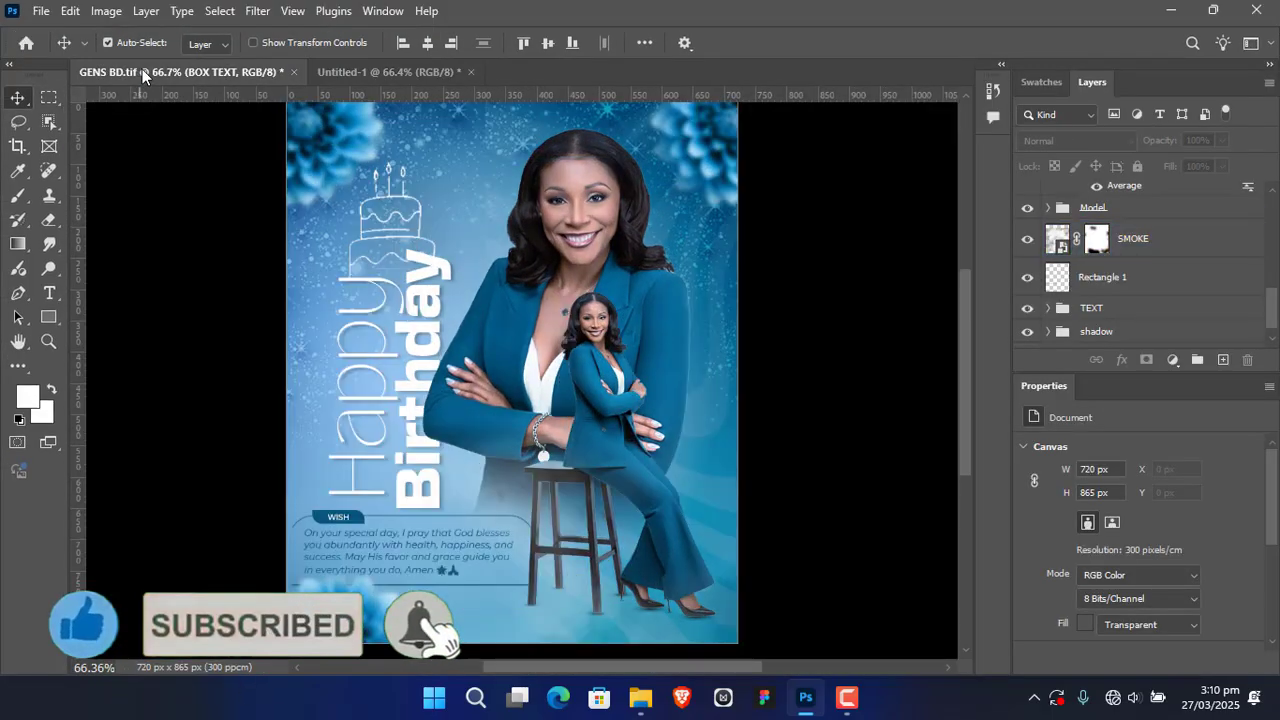
left_click(380, 78)
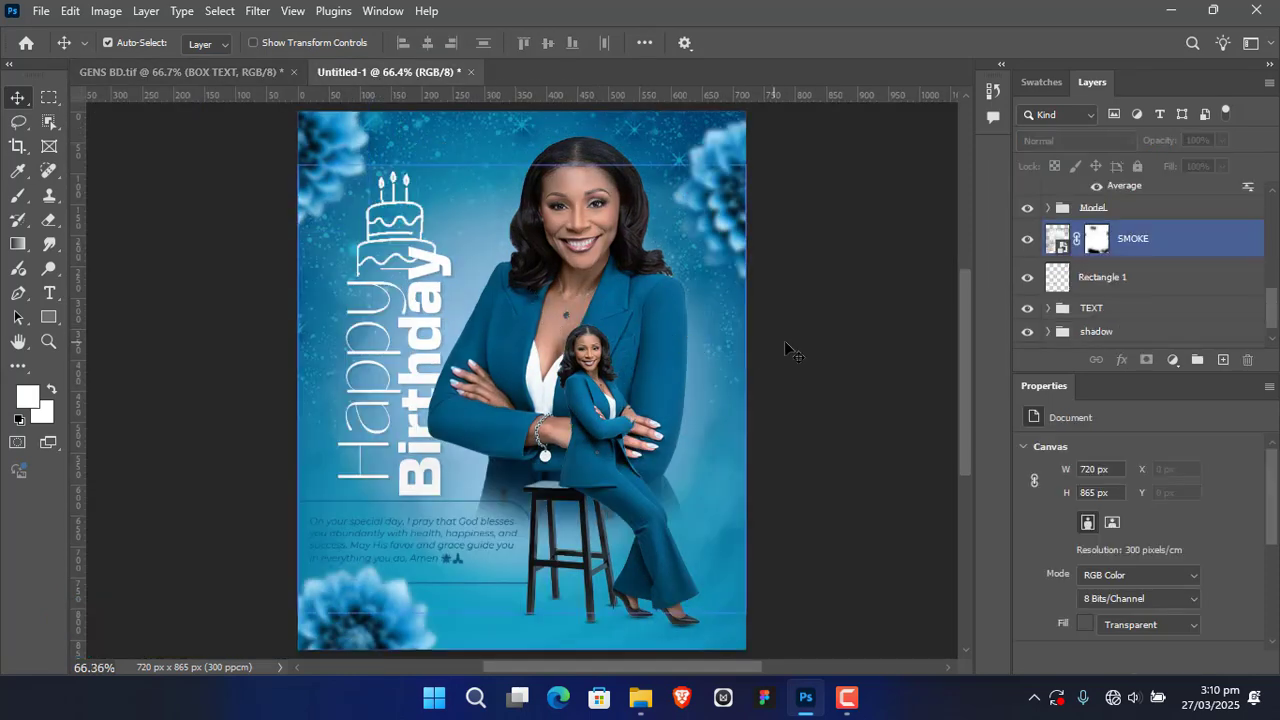
key("f")
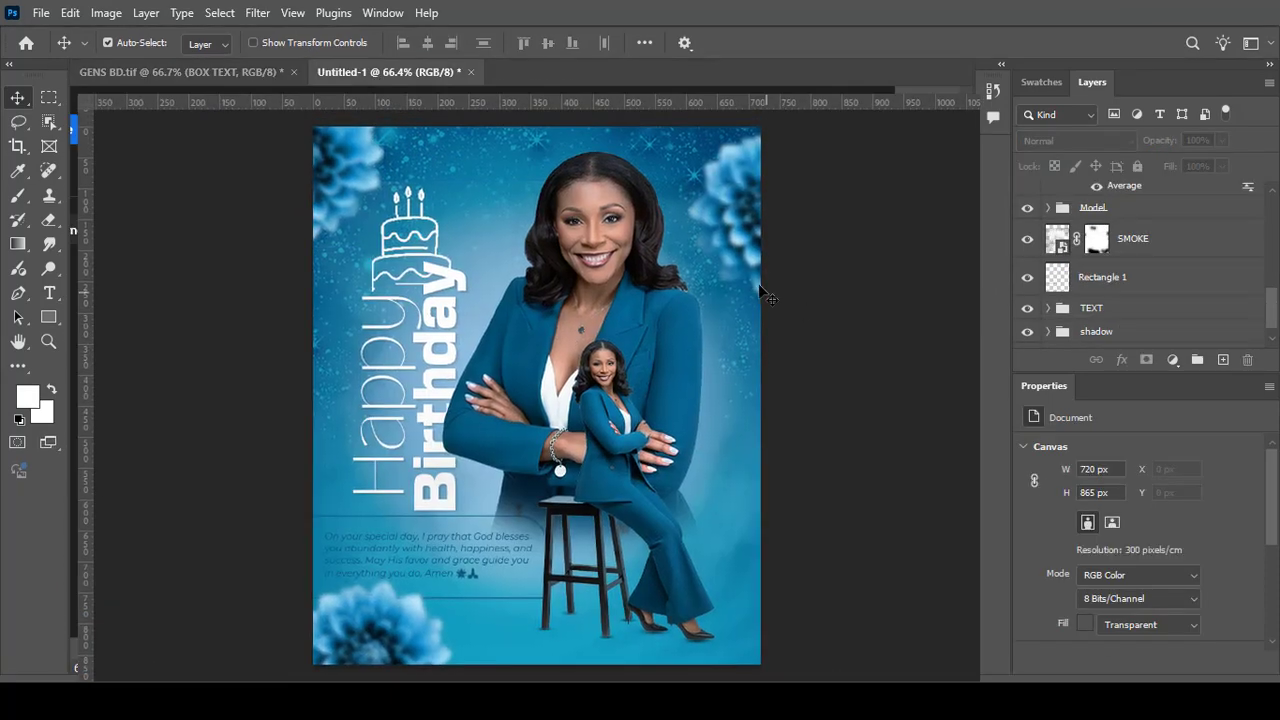
left_click(843, 390)
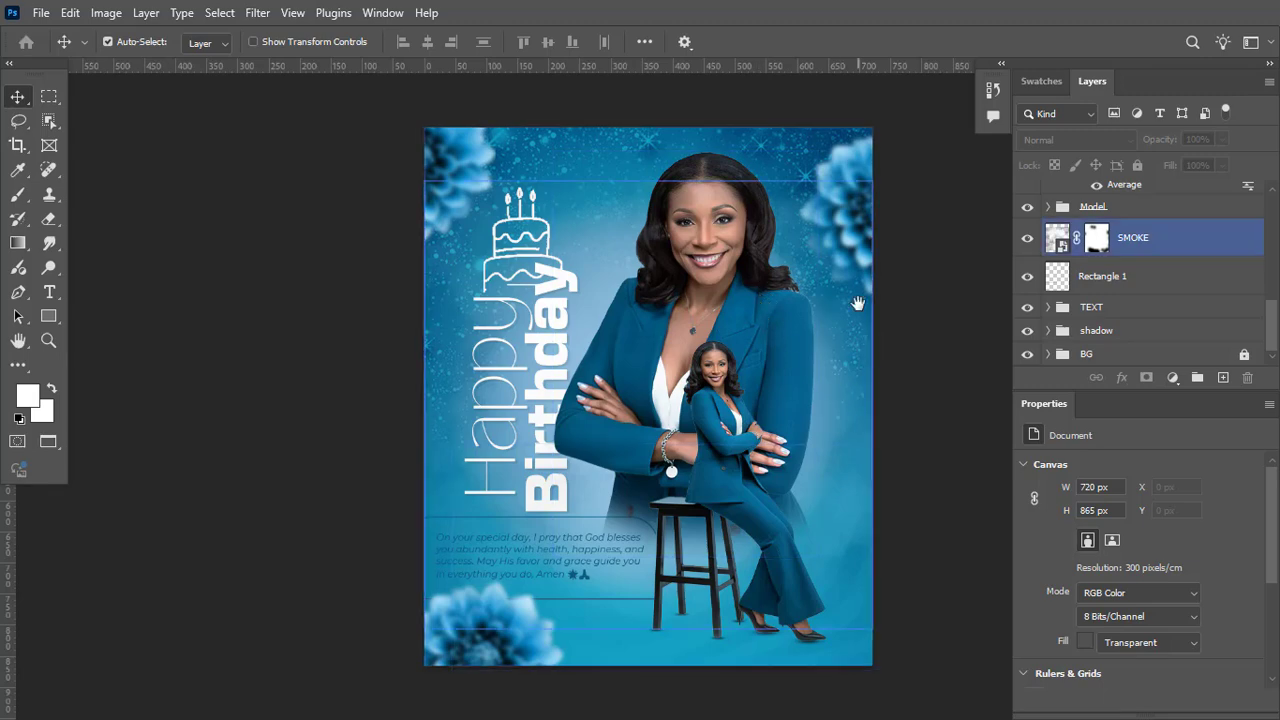
left_click_drag(858, 303, 760, 334)
left_click(822, 318)
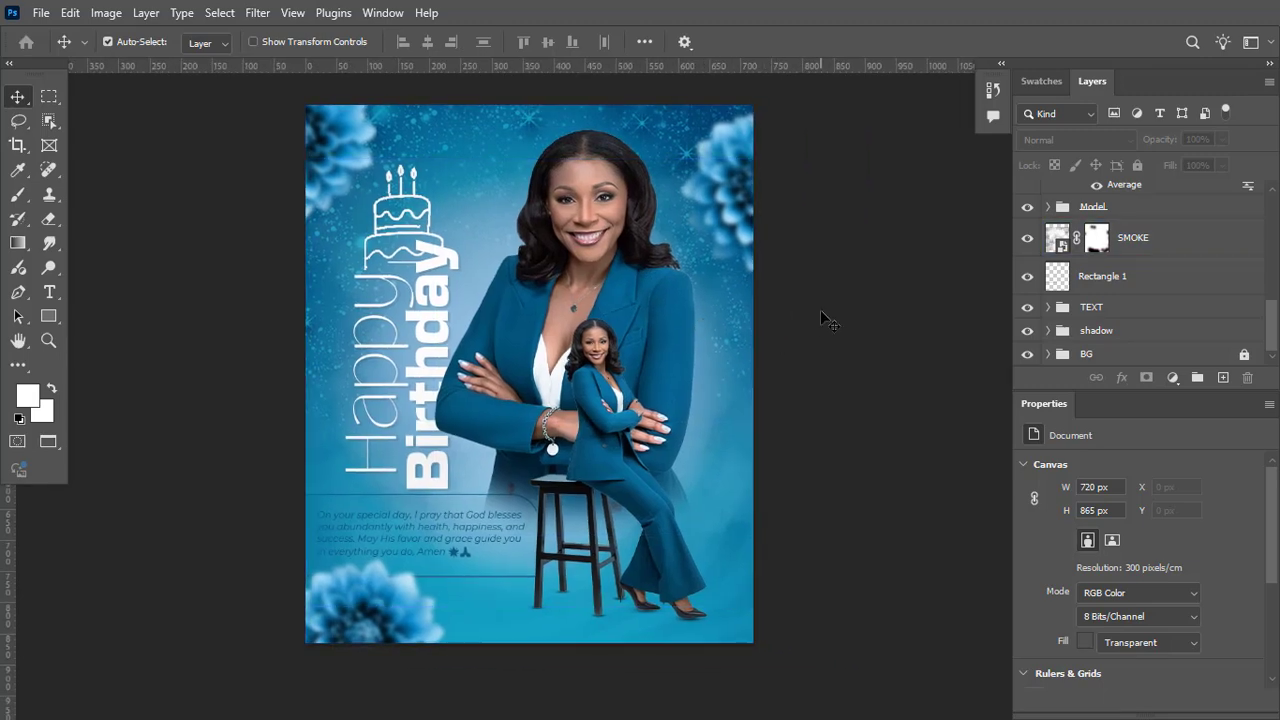